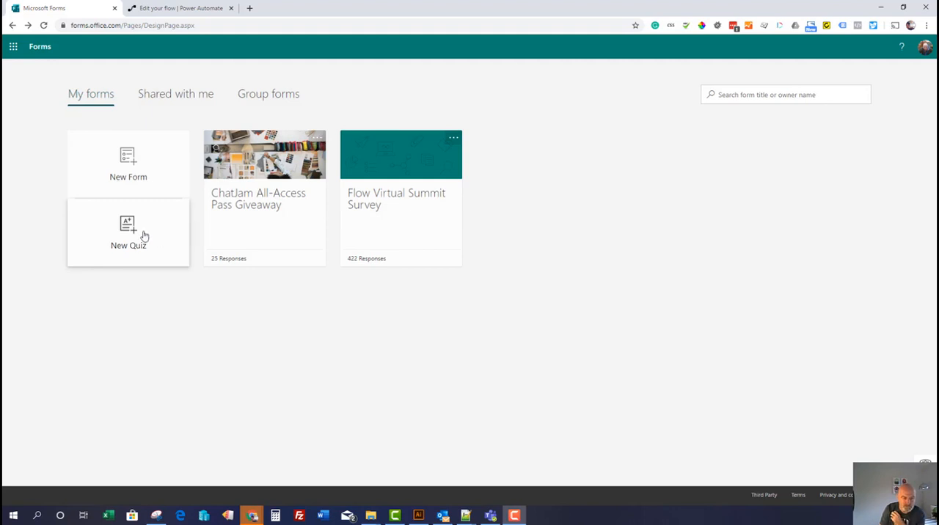
Create a new blank form and title it "Excel Summit Sports Quiz"
left_click(130, 177)
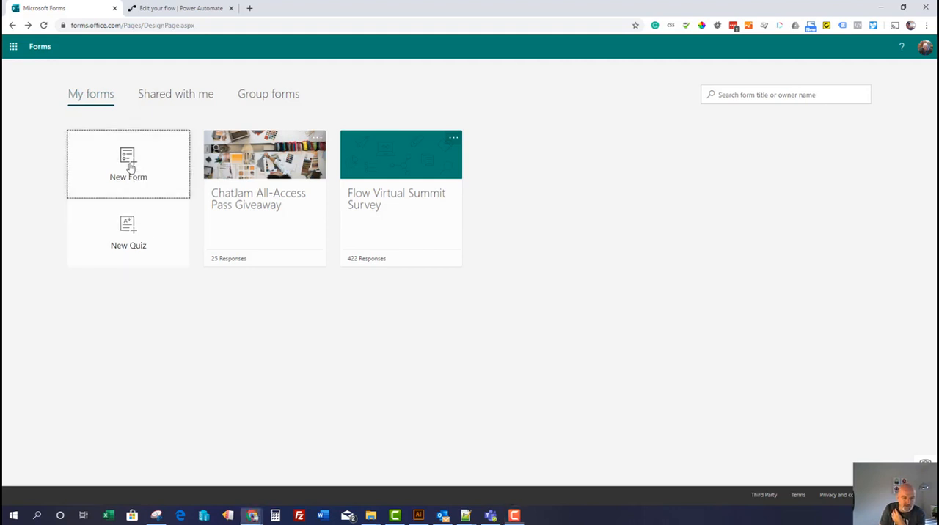
left_click(344, 166)
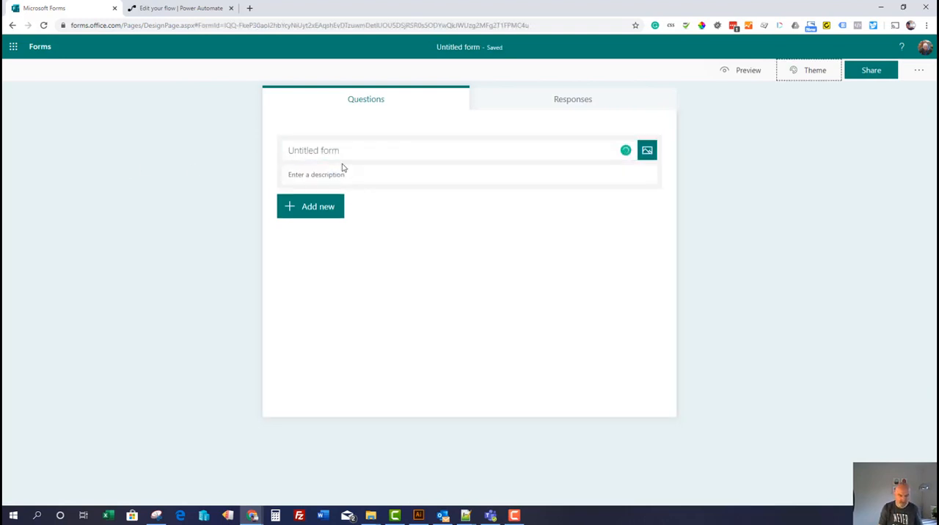
left_click(348, 154)
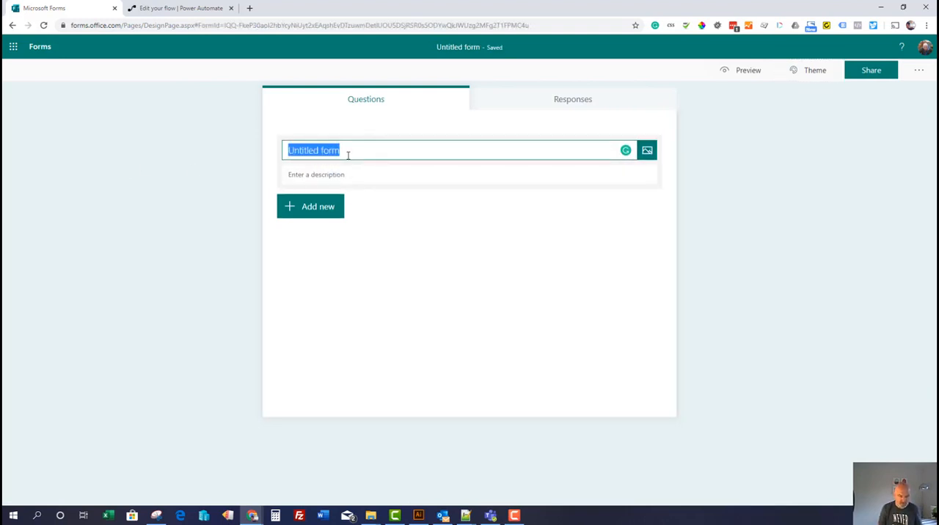
type("Excel Su")
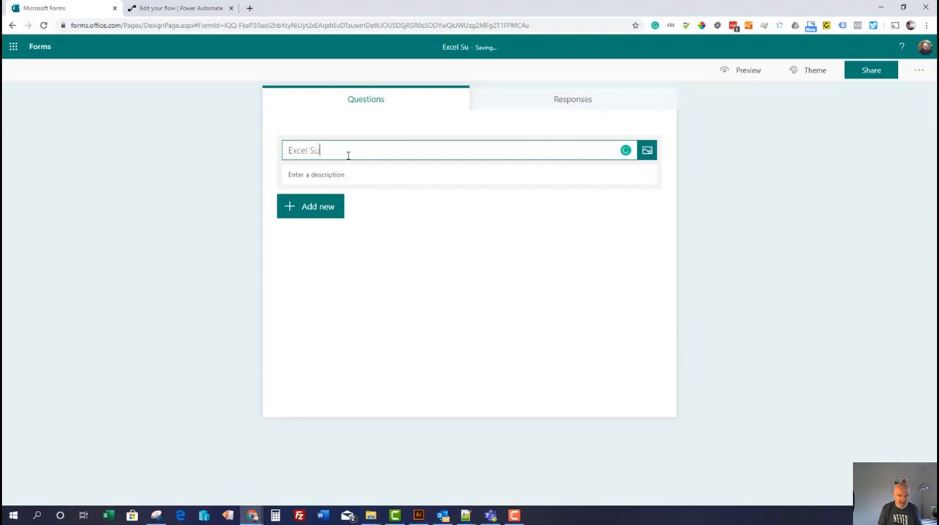
type("mmit Sport")
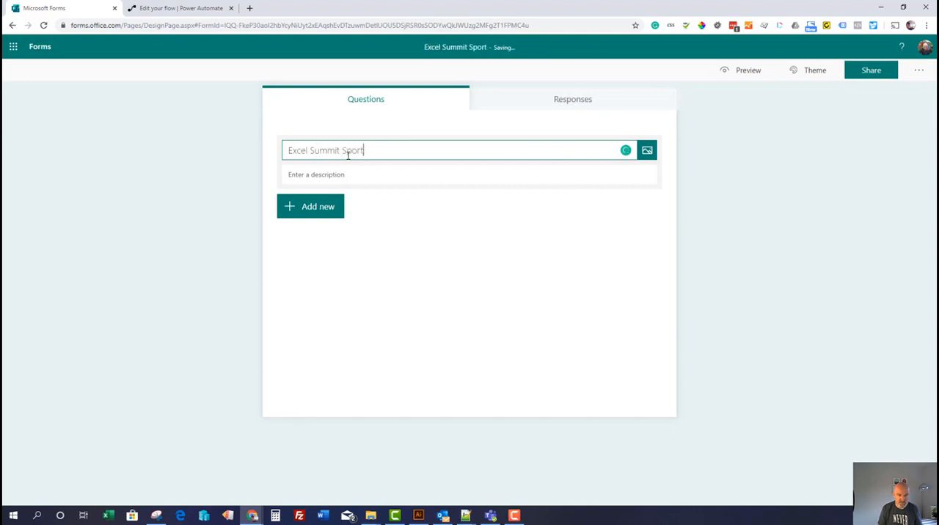
type("s Quiz")
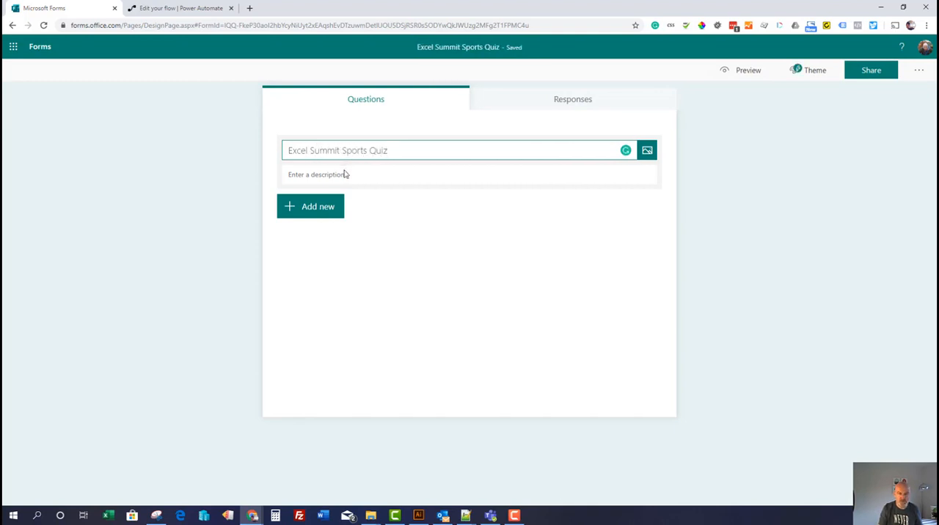
left_click(648, 152)
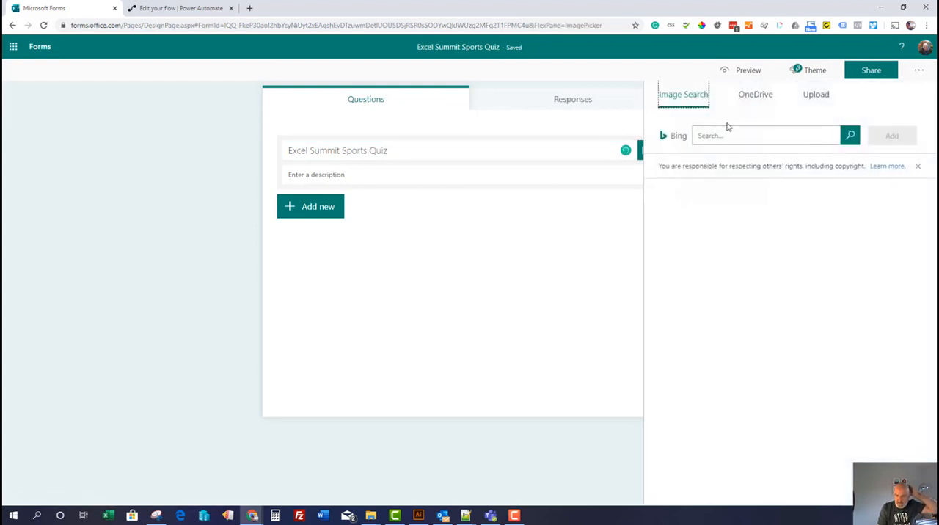
left_click(627, 110)
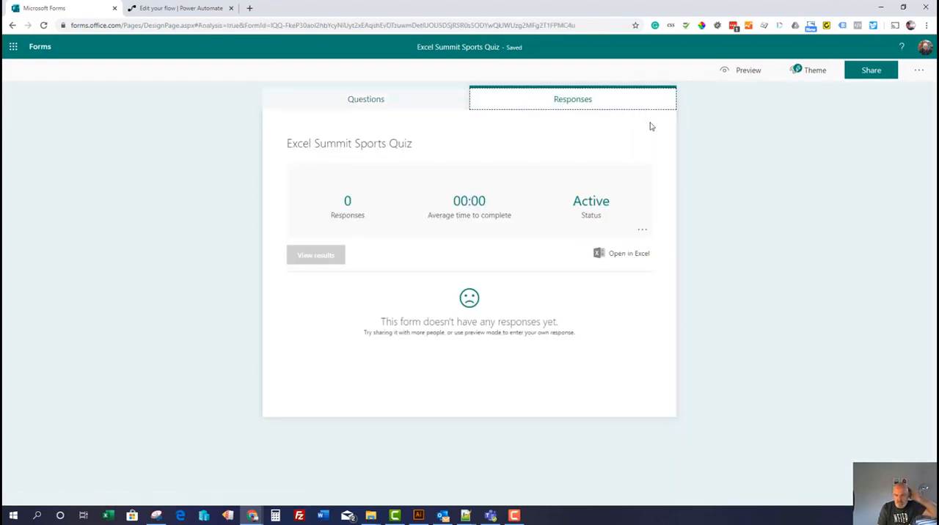
left_click(404, 108)
Apply the suggested theme with the orange repeating desk-and-chair pattern to the form
left_click(796, 71)
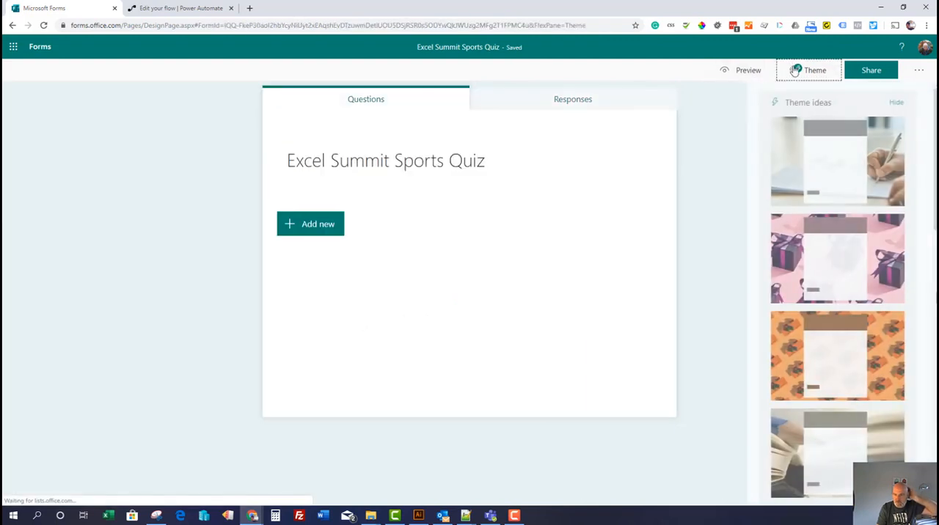
scroll(843, 328, "down", 1)
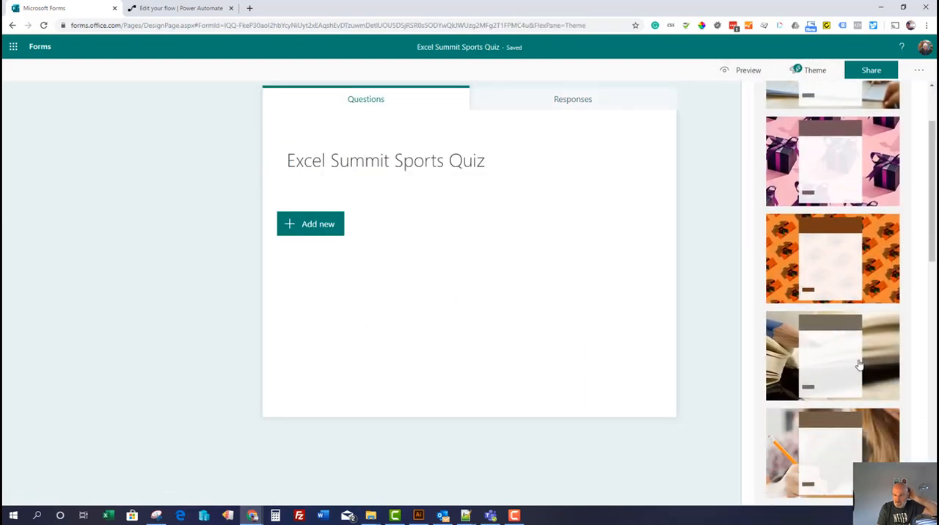
left_click(879, 264)
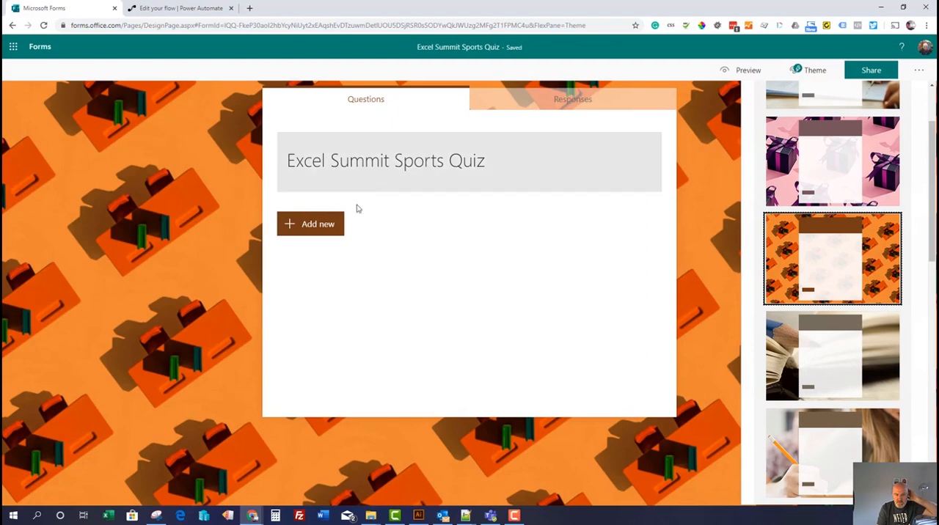
Add a choice question "Best Footballer" with the answer options Messi and Ronaldo
left_click(314, 226)
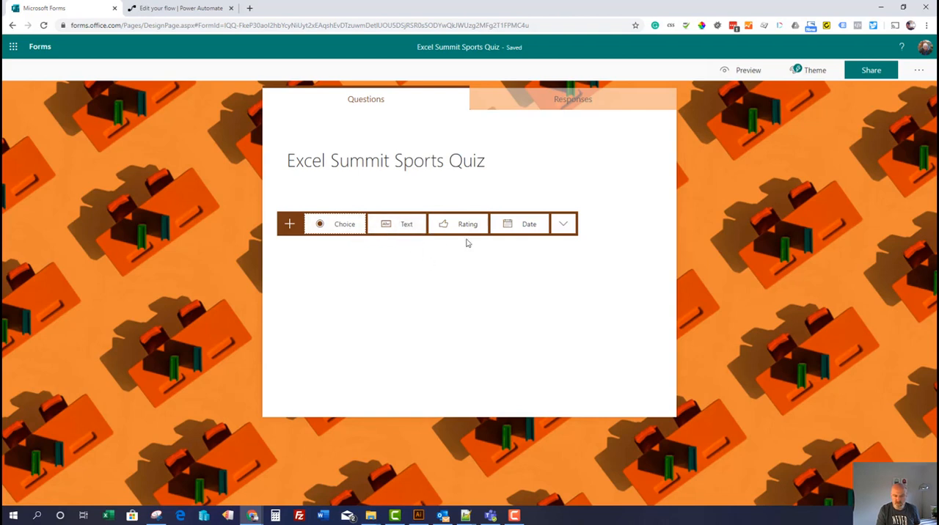
left_click(337, 225)
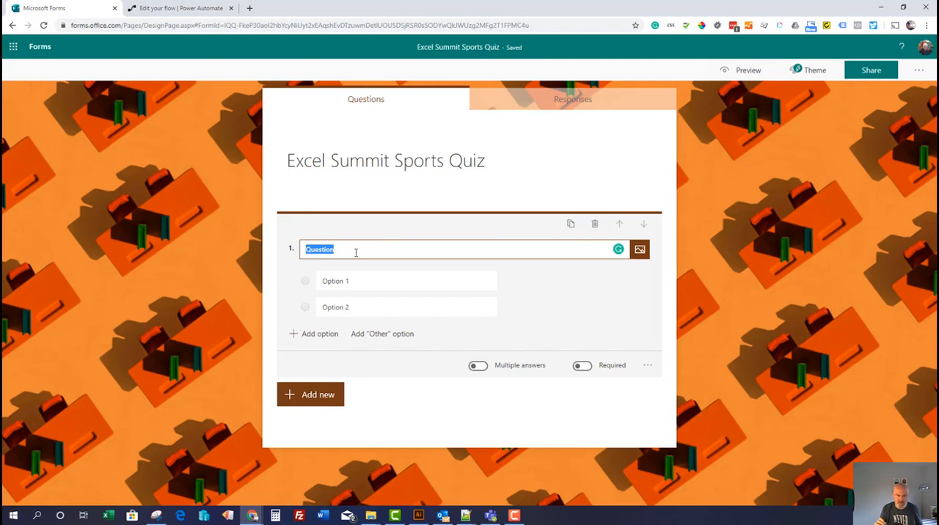
type("B")
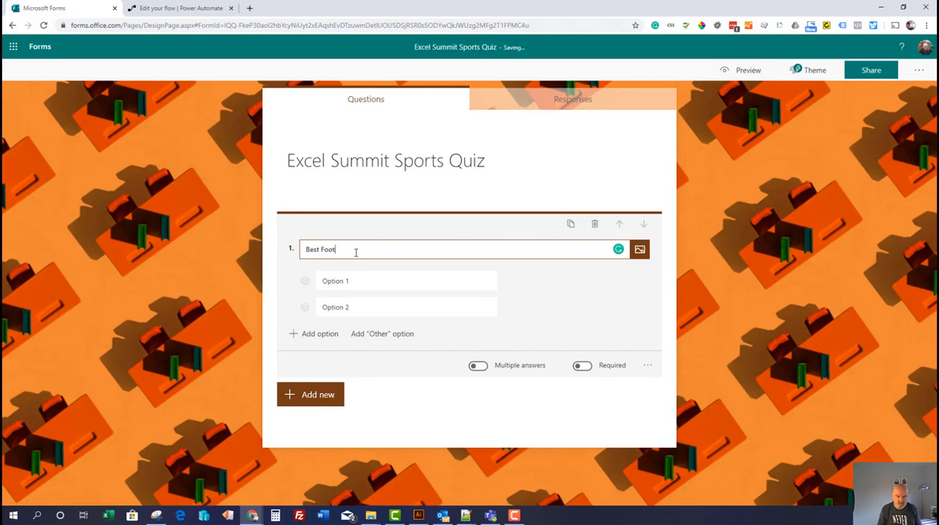
type("est Footballer")
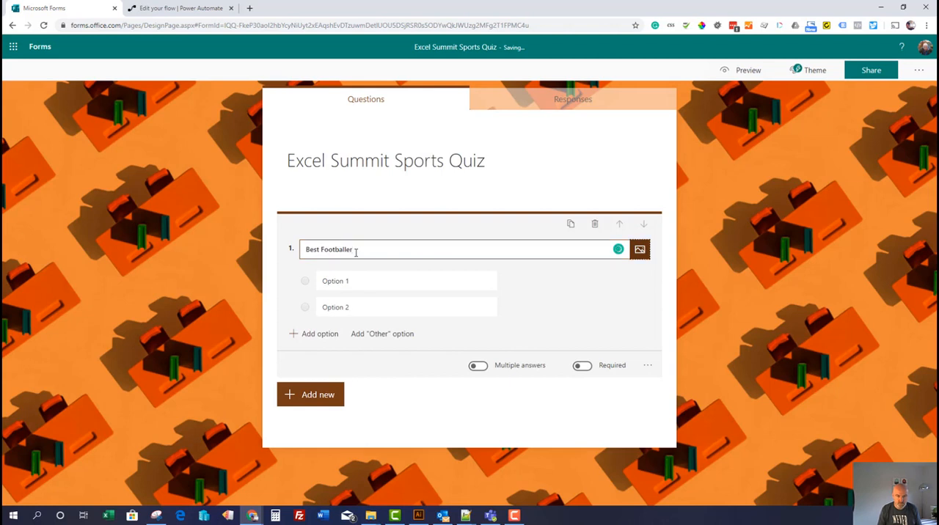
left_click(331, 280)
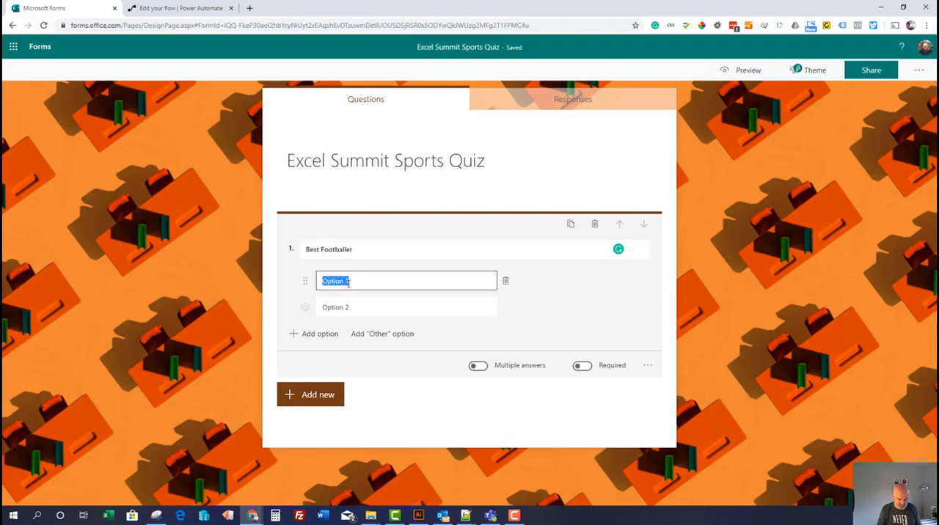
type("Messi")
key("Tab")
type("Ro")
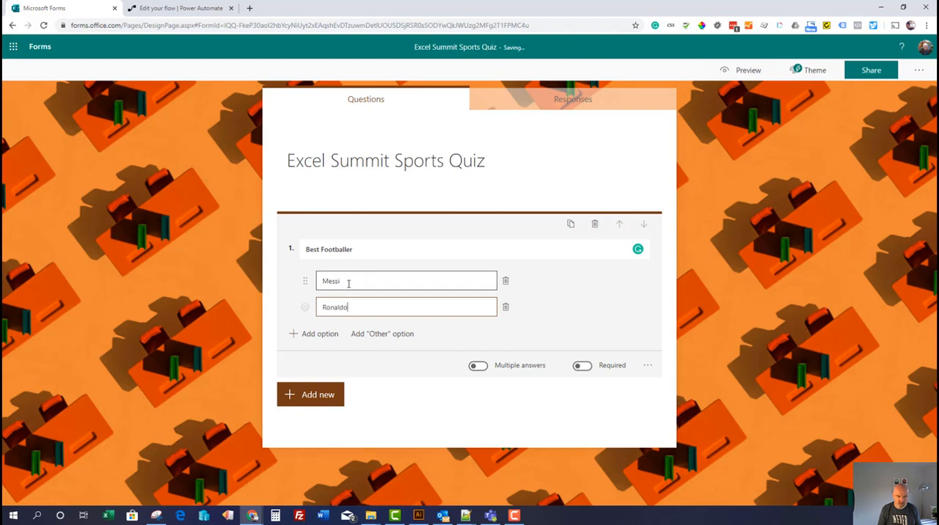
Add a second choice question with the text "Best Rugby Player"
left_click(325, 395)
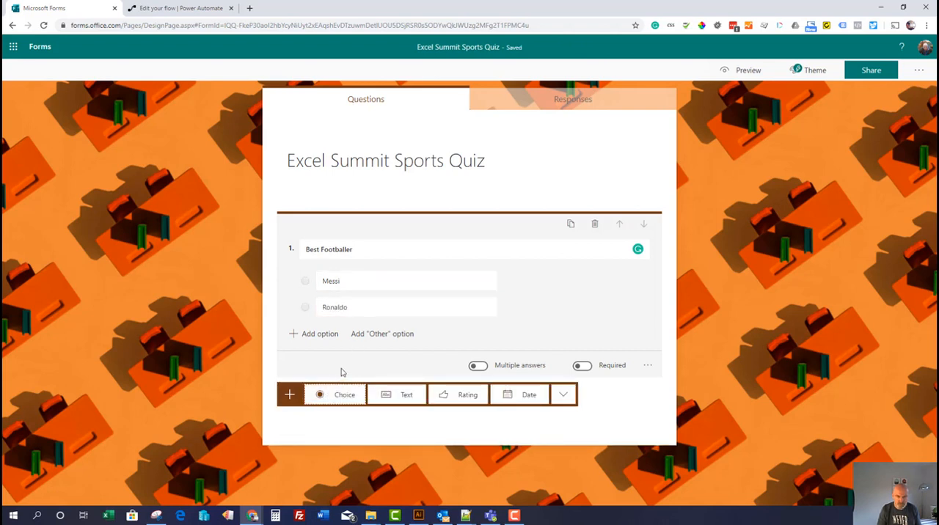
left_click(345, 395)
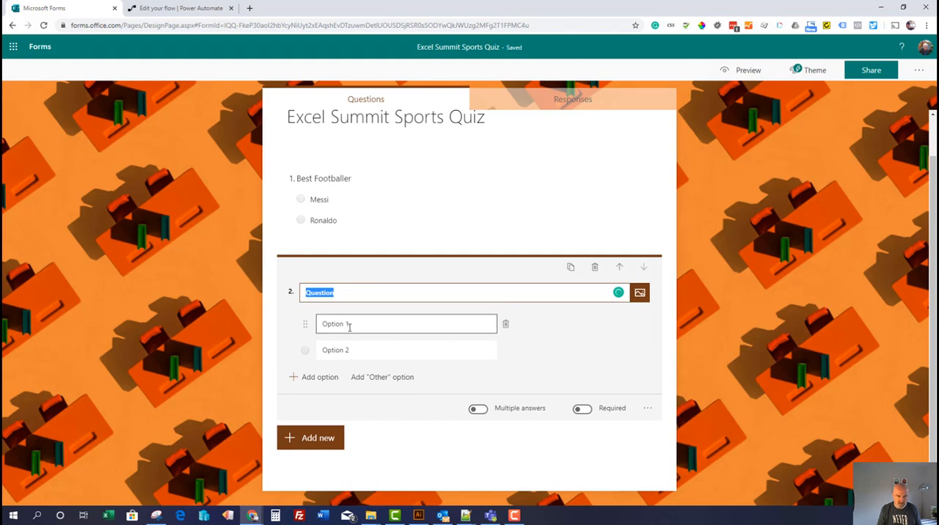
type("Best ")
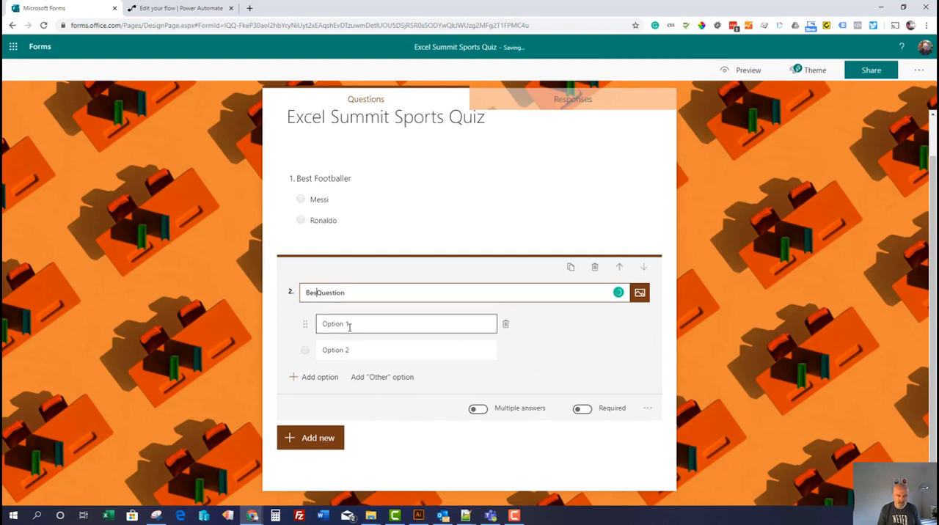
type("Rugby")
key("shift+End")
key("Delete")
type("P")
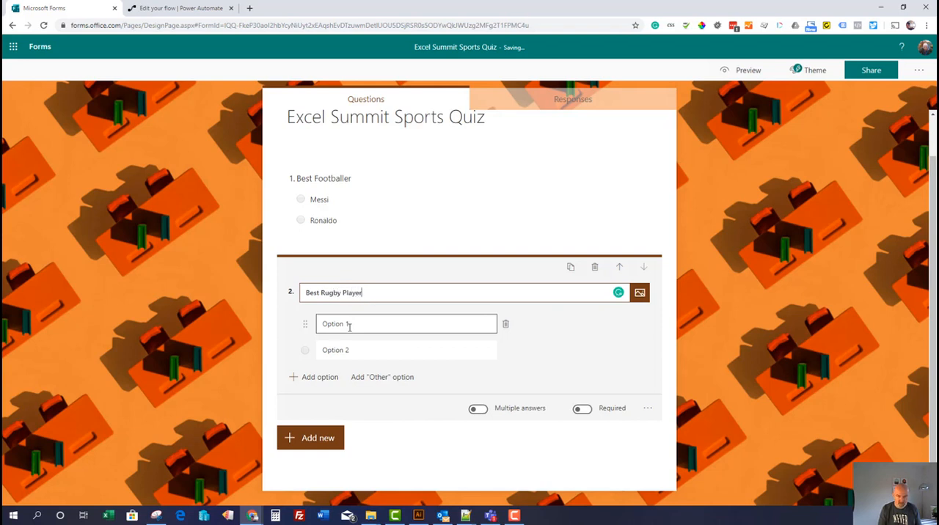
Set the rugby question's answer options to "Dan Carter" and "Jonny wilkinson"
left_click(349, 327)
type("Dan Carter")
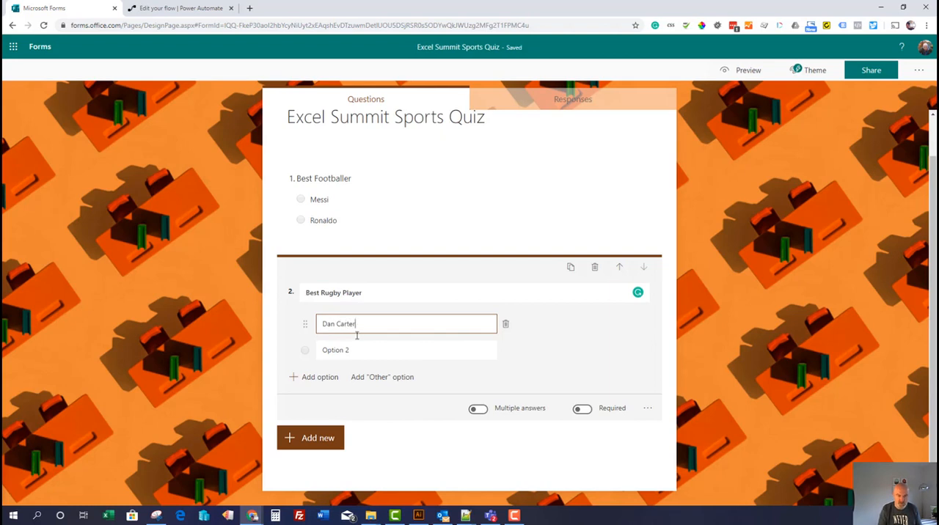
left_click(361, 348)
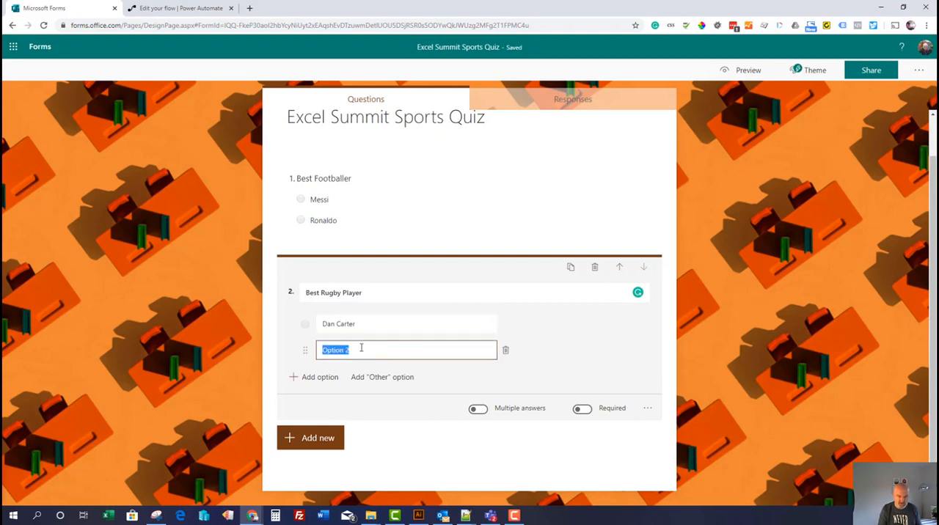
type("Jonny wilkinson")
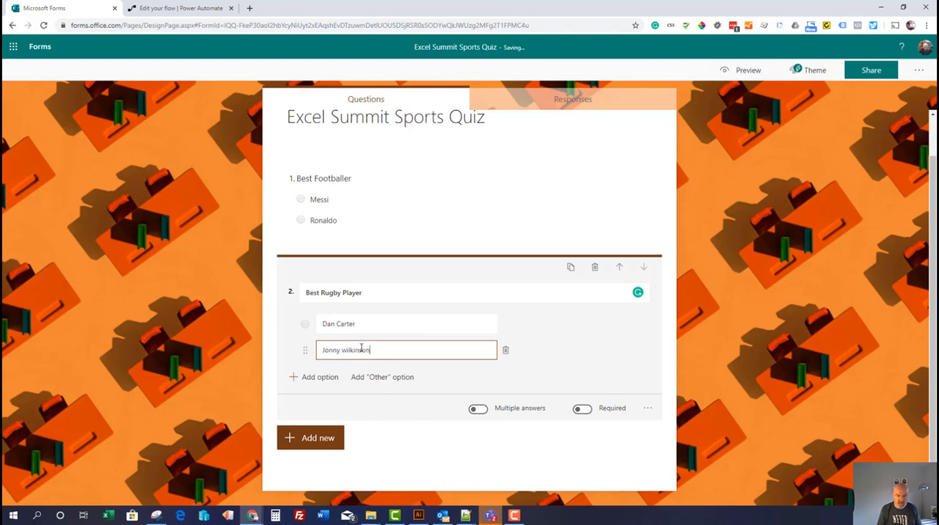
Add a third choice question "Best Tennis Player" with the answer options Federer and Nadal
left_click(330, 437)
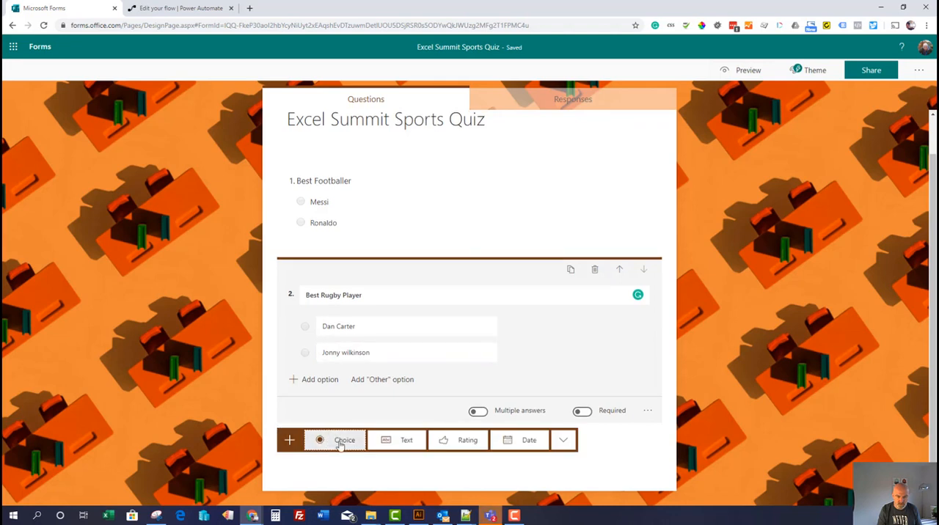
left_click(339, 438)
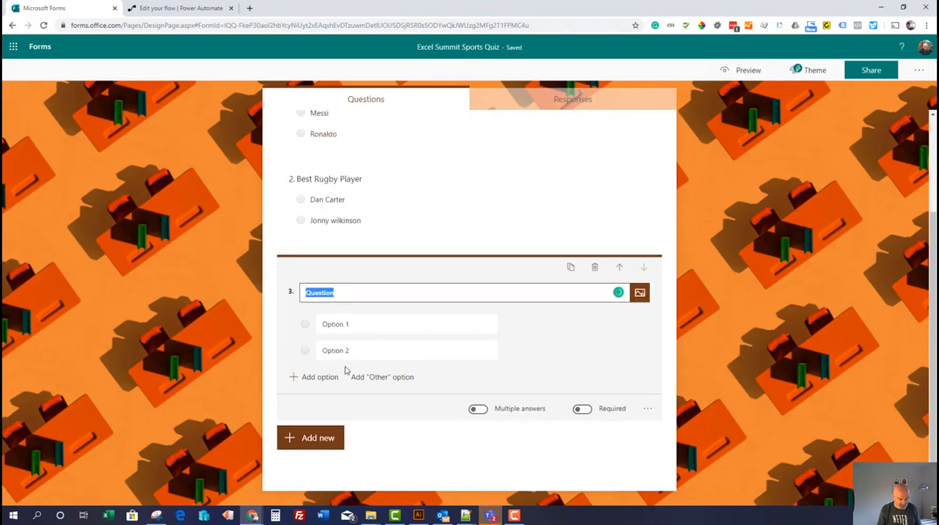
type("Best")
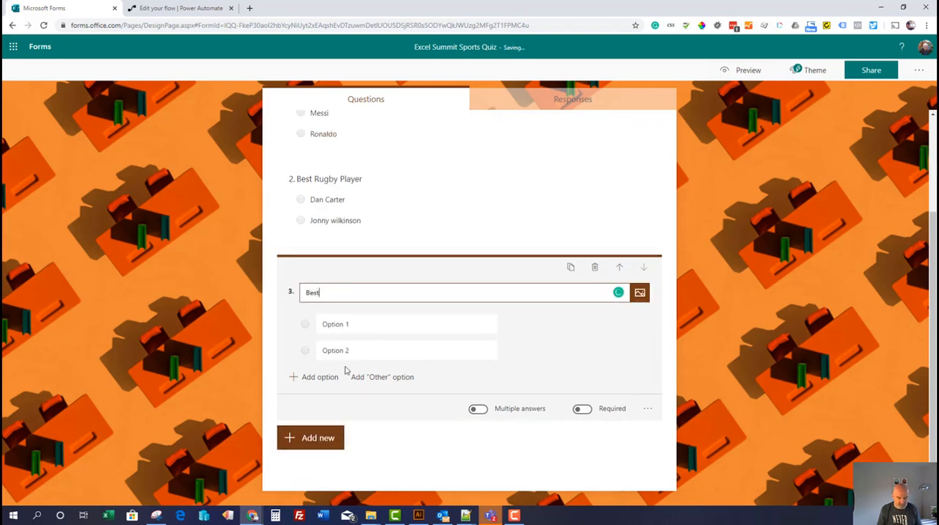
type(" Tennis Player")
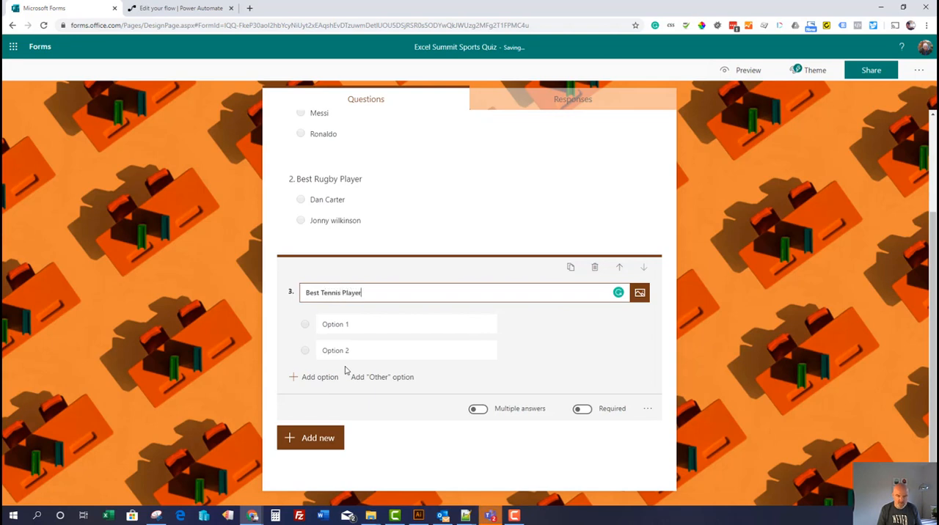
key("Tab")
key("Tab")
type("F")
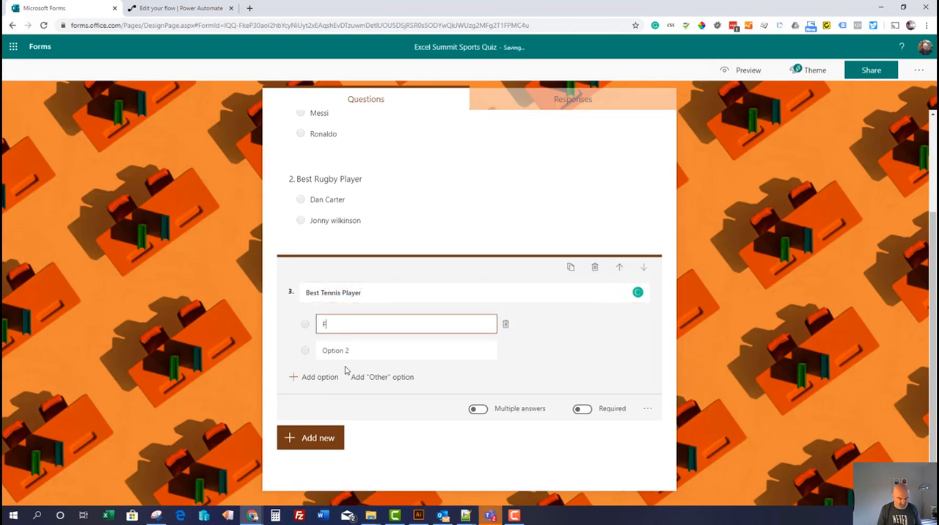
type("ederer")
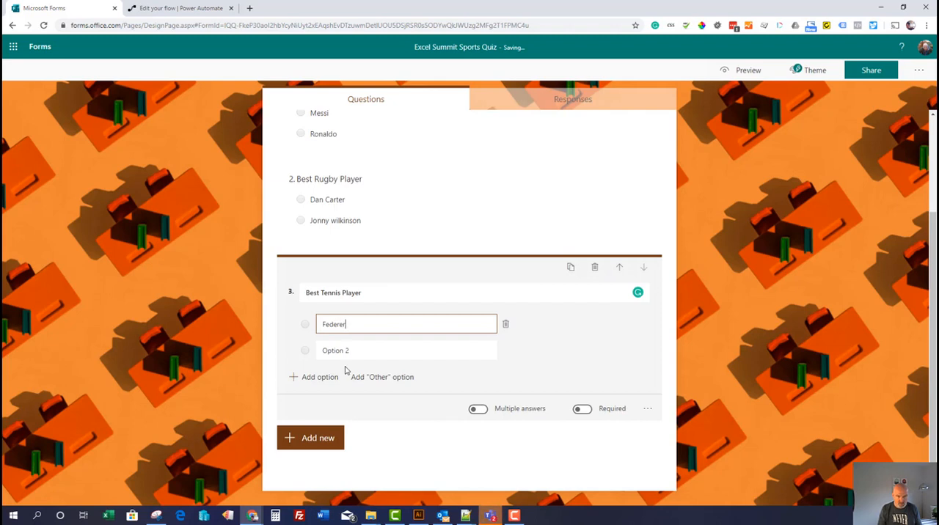
left_click(348, 352)
type("Nadal")
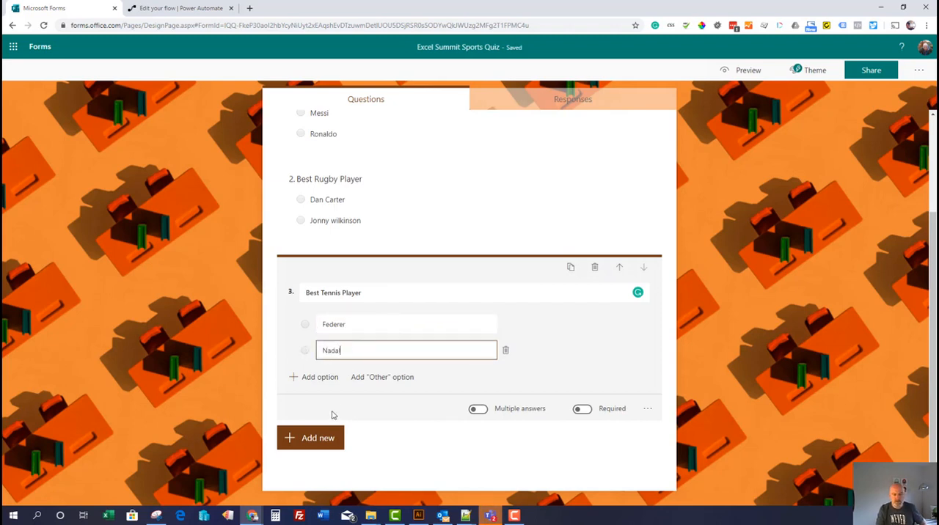
Set the quiz so anyone with the link can respond, and copy its response link
scroll(666, 319, "up", 2)
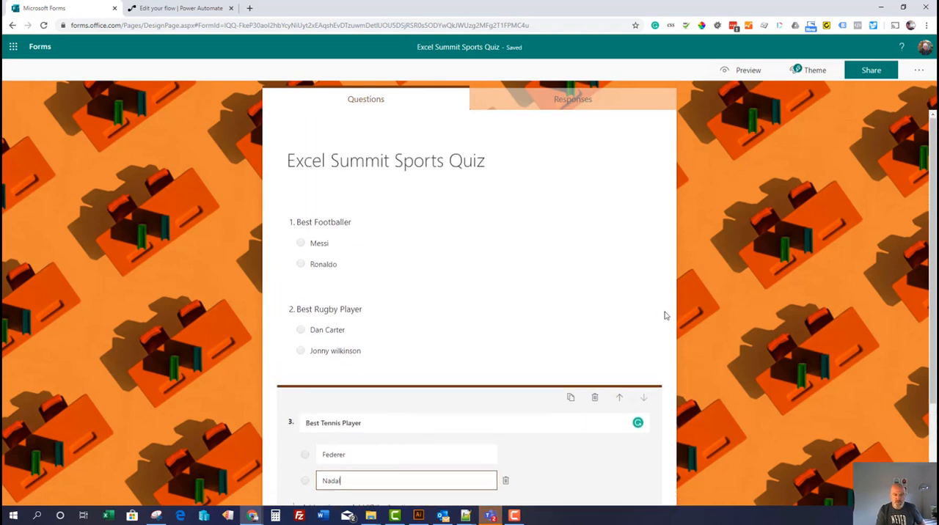
scroll(621, 296, "down", 1)
scroll(620, 296, "up", 2)
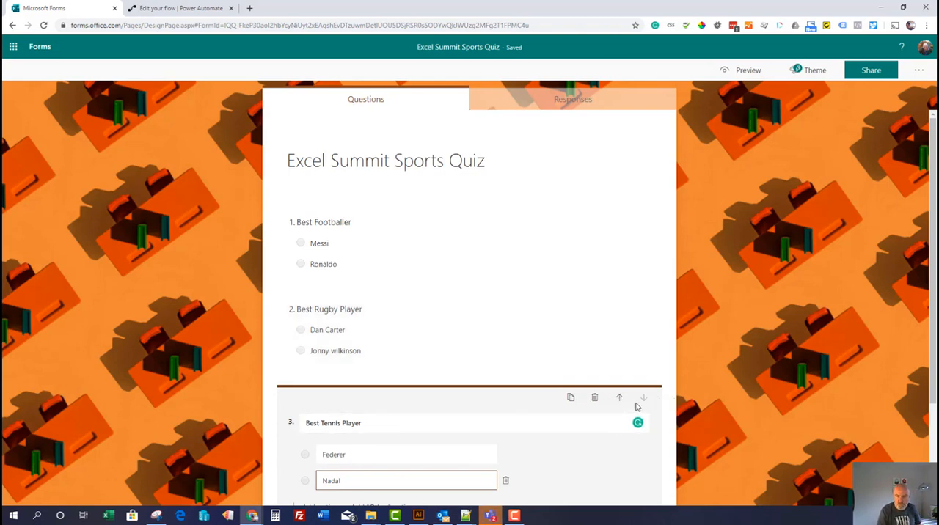
left_click(871, 71)
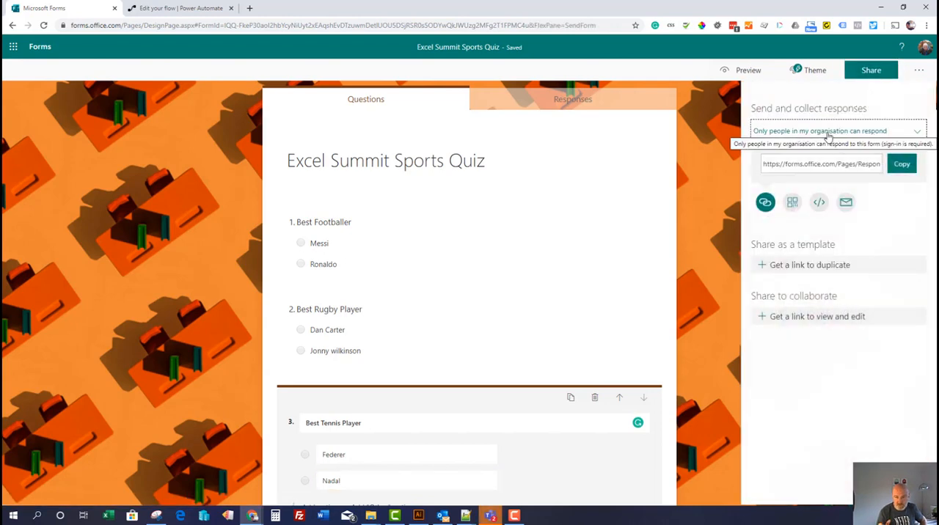
left_click(884, 132)
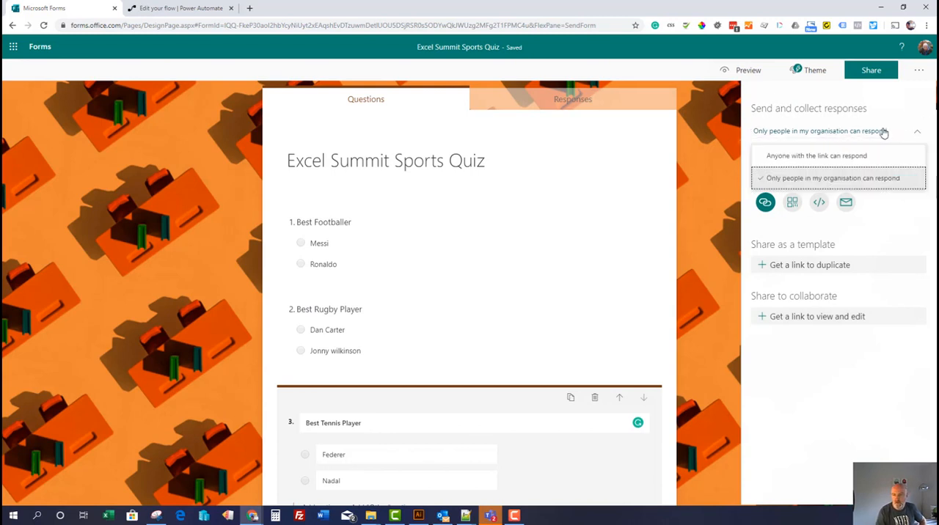
left_click(854, 157)
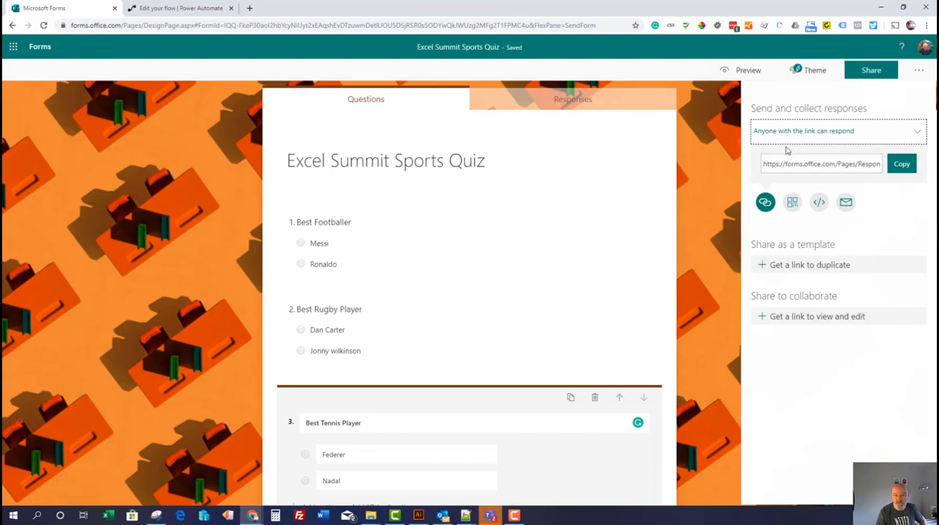
left_click(901, 166)
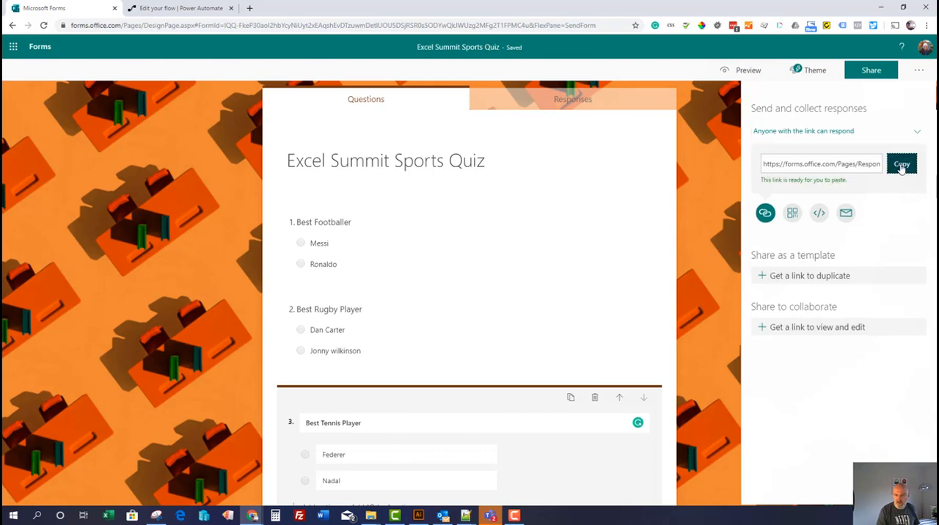
Open the copied quiz link in a new incognito browser window
left_click(927, 25)
left_click(893, 63)
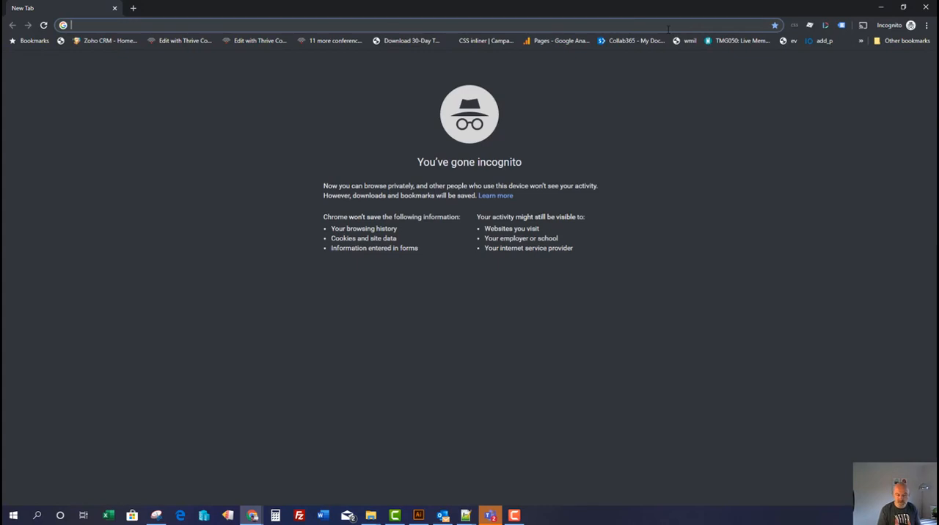
key("ctrl+v")
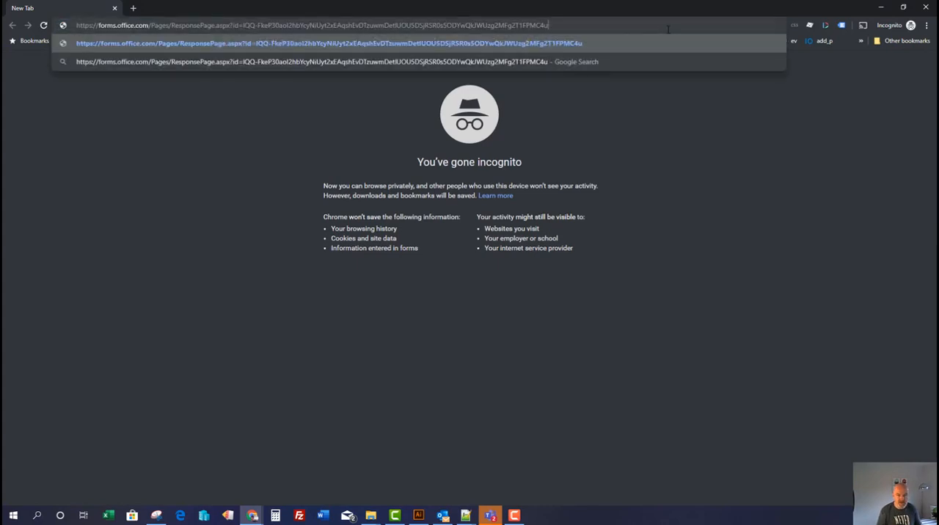
key("Return")
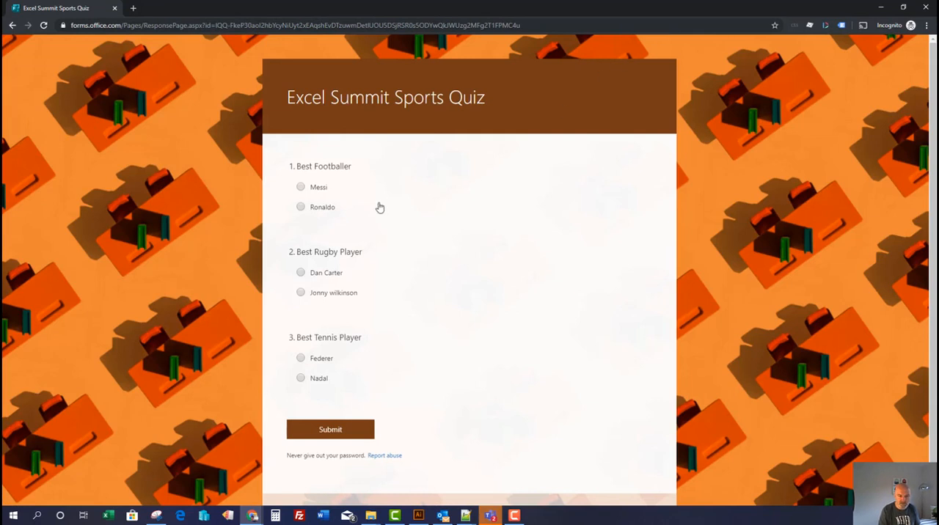
Submit a quiz response choosing Messi, Jonny wilkinson and Federer, and close the incognito window
left_click(301, 187)
left_click(301, 293)
left_click(302, 359)
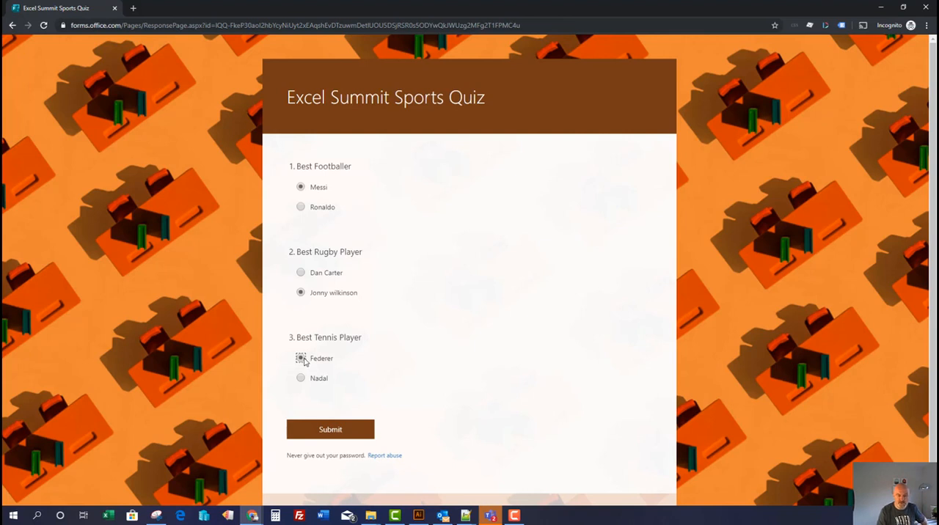
left_click(345, 430)
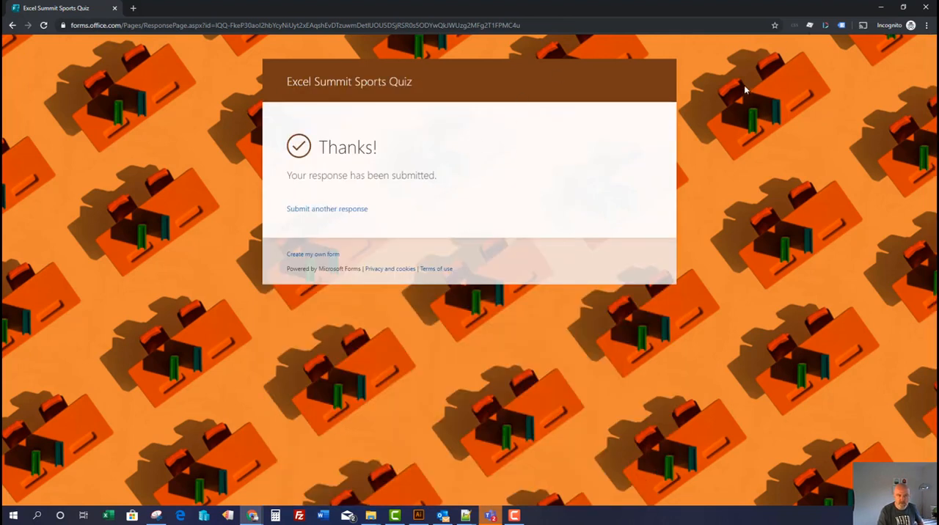
left_click(925, 7)
Review the form's response summary for the three questions and open the responses as an Excel workbook
left_click(590, 110)
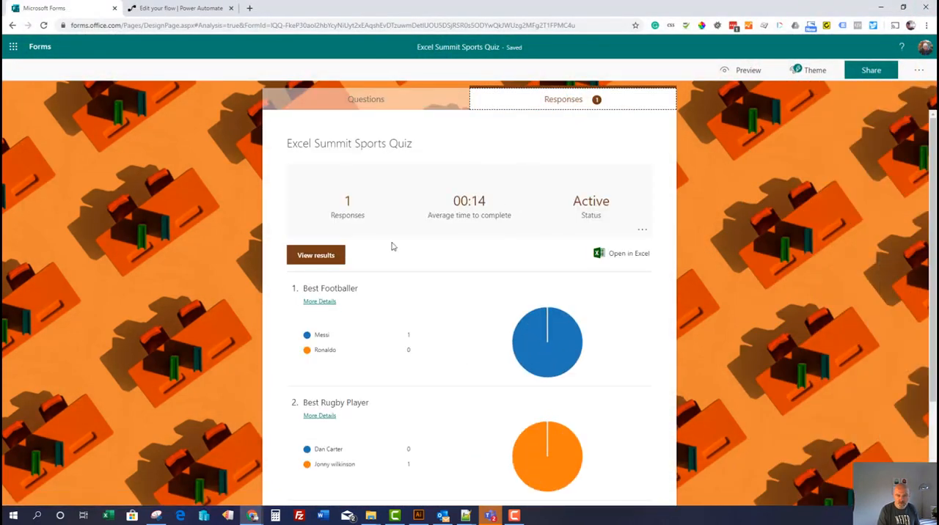
scroll(371, 319, "down", 1)
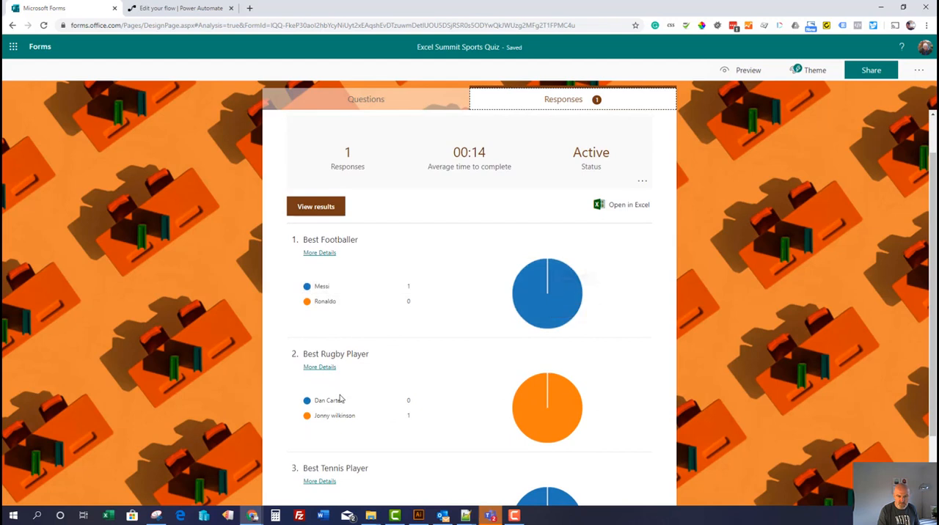
scroll(340, 398, "down", 2)
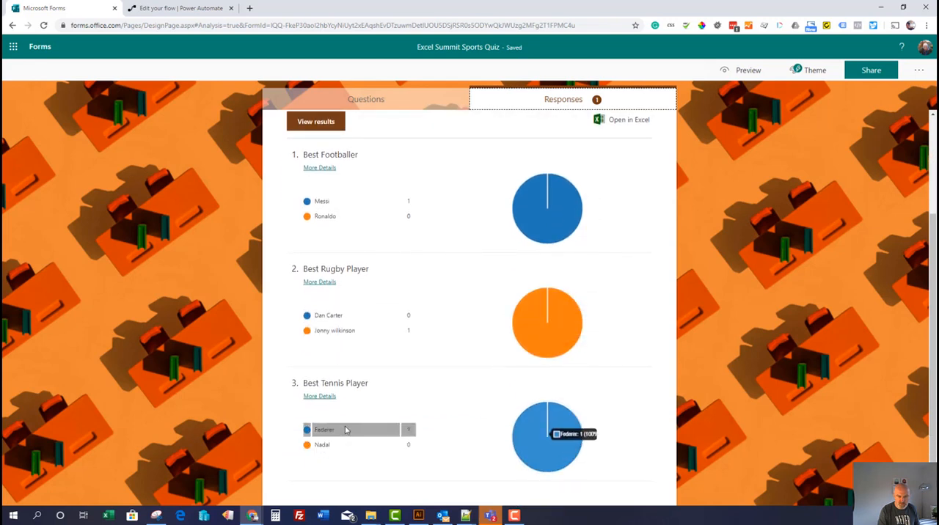
scroll(346, 430, "up", 3)
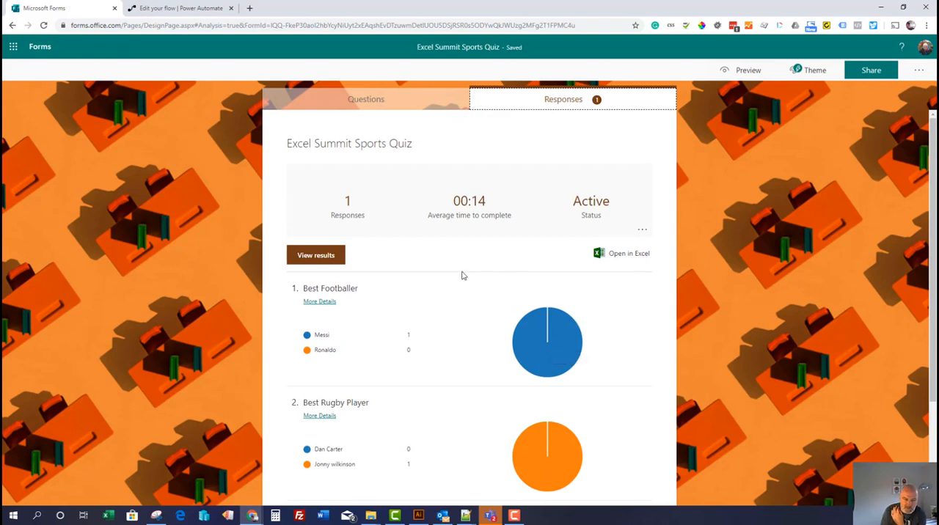
left_click(620, 253)
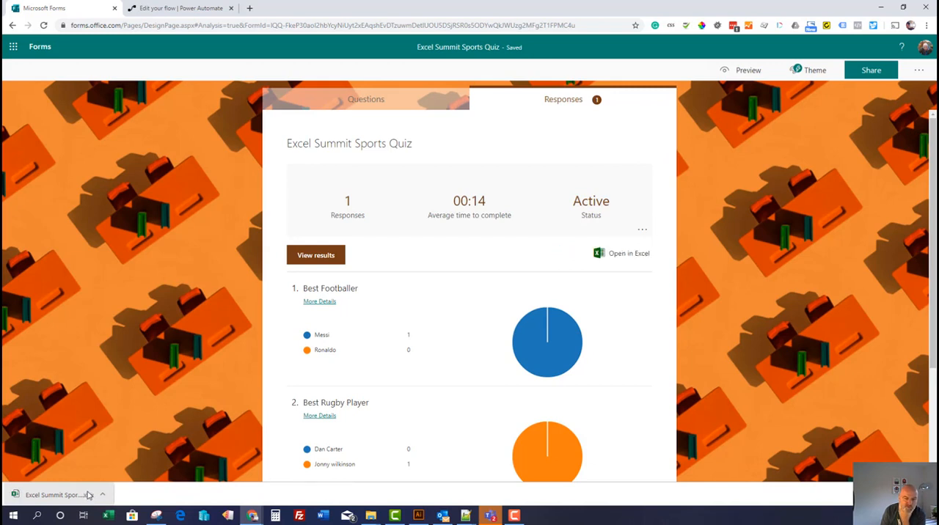
left_click(88, 495)
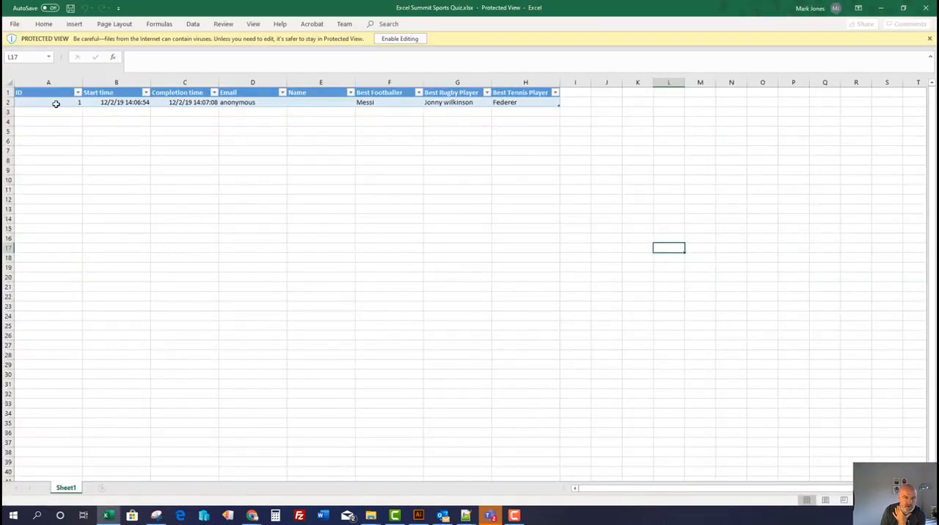
Examine the response row in the exported workbook, from the ID and time columns through the three answer columns
left_click(56, 103)
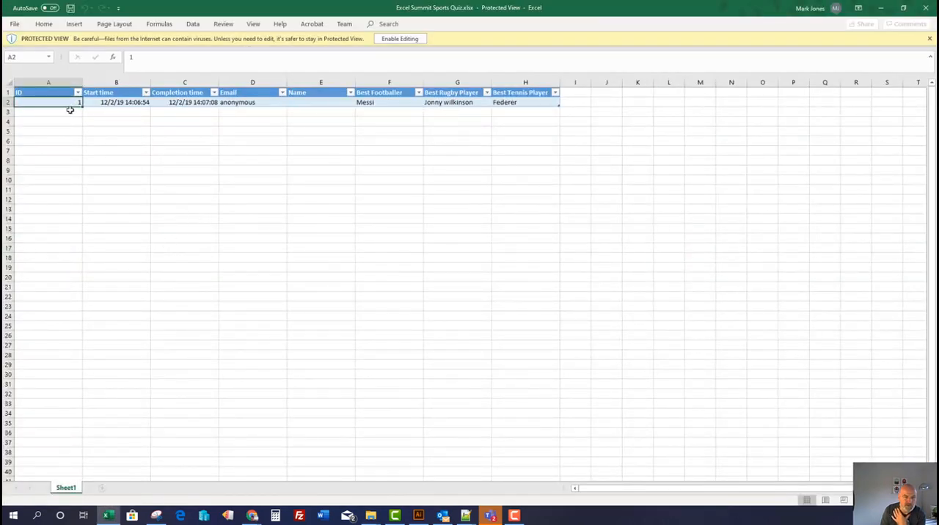
left_click(126, 103)
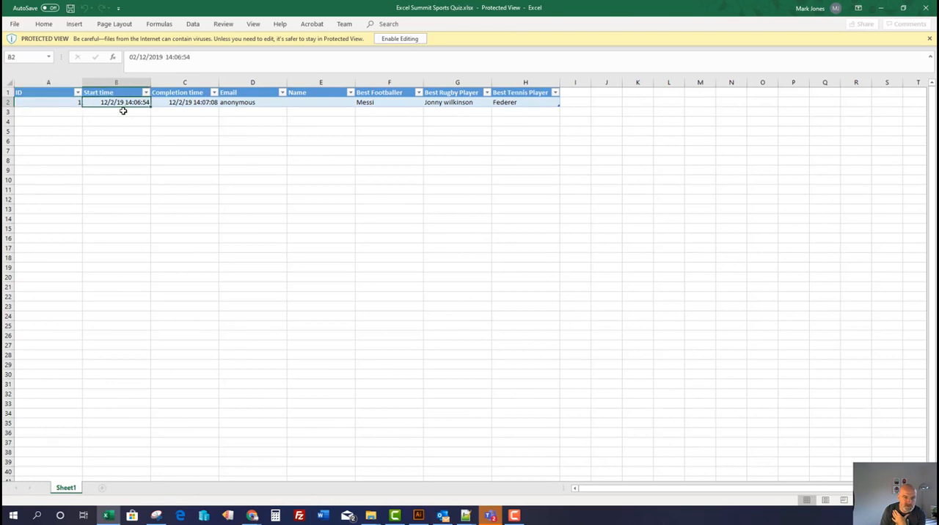
left_click(177, 104)
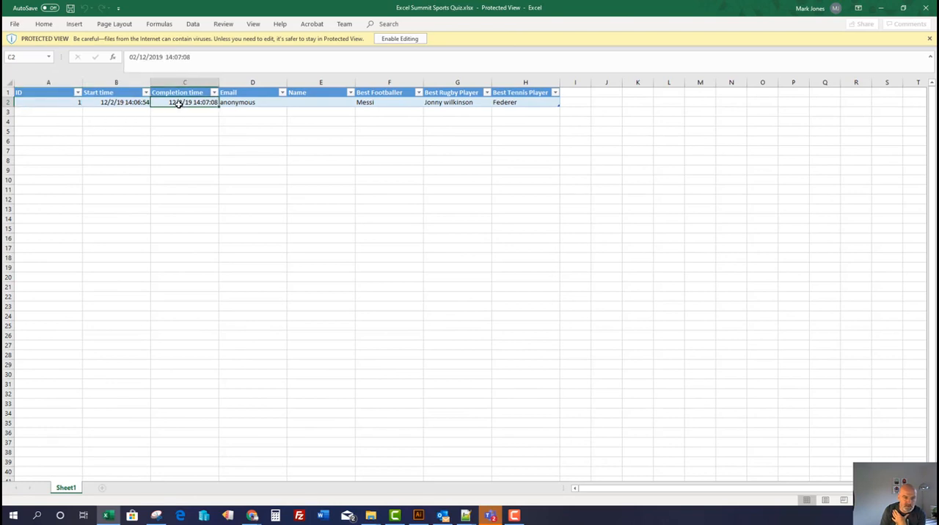
left_click(265, 103)
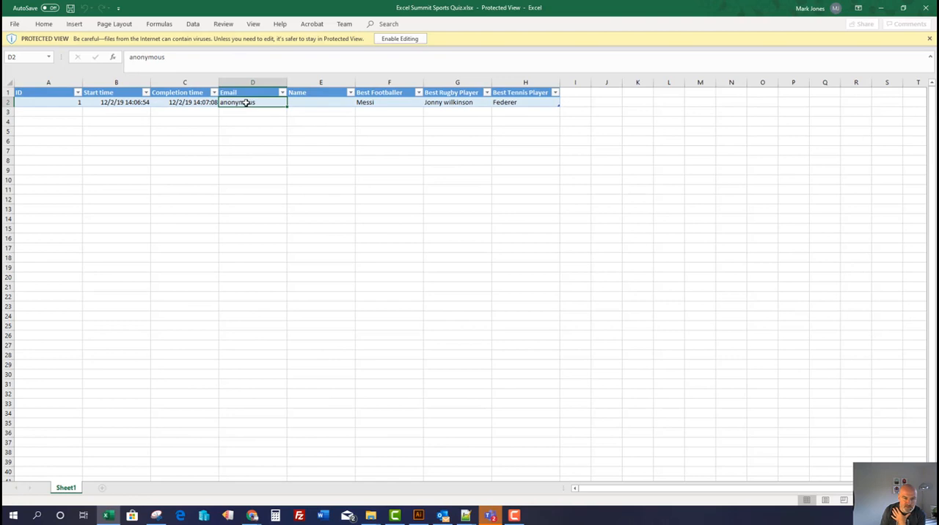
left_click(367, 103)
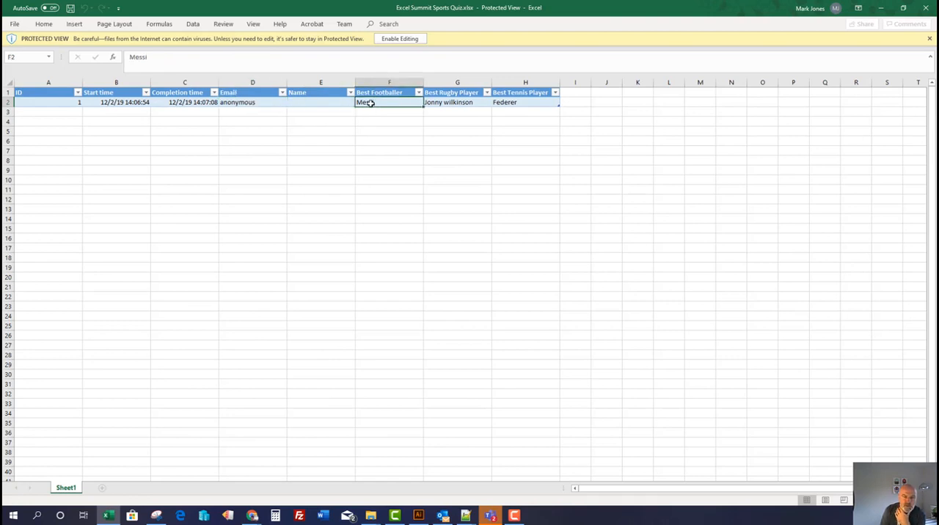
left_click(452, 102)
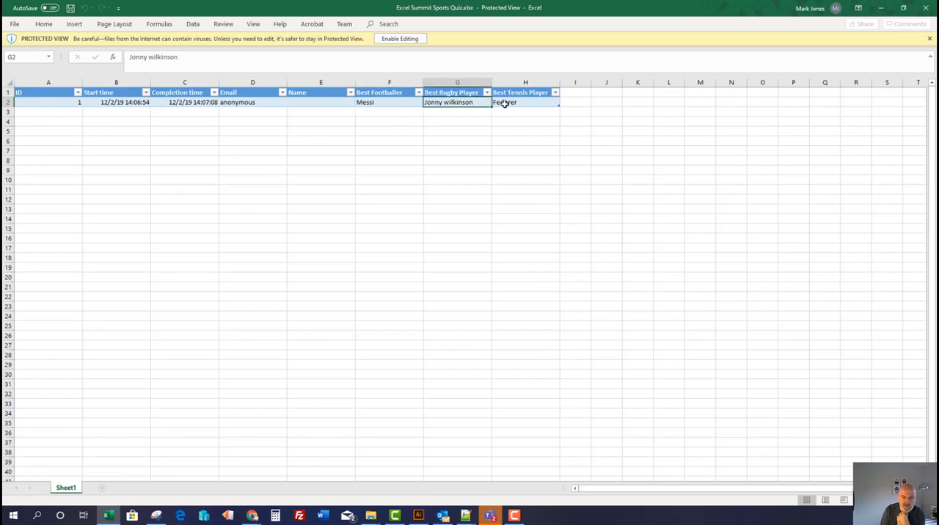
left_click(503, 103)
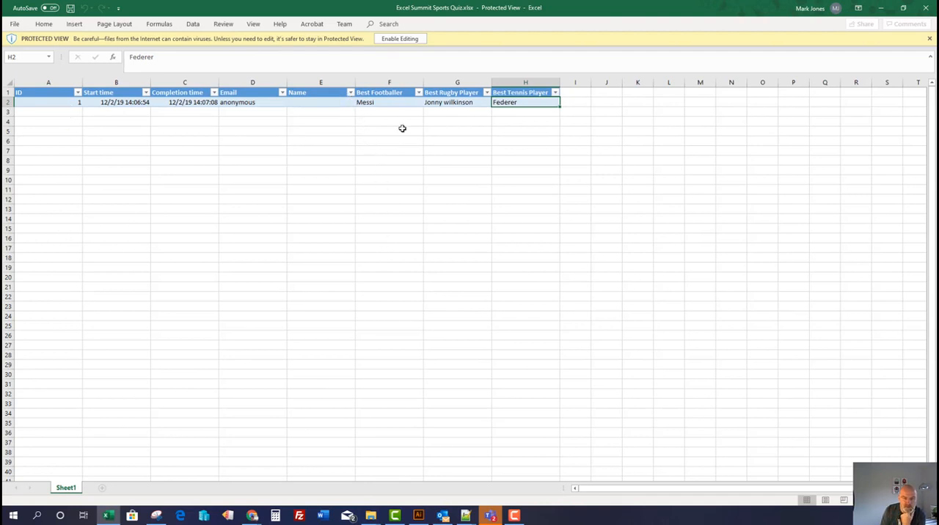
left_click(579, 93)
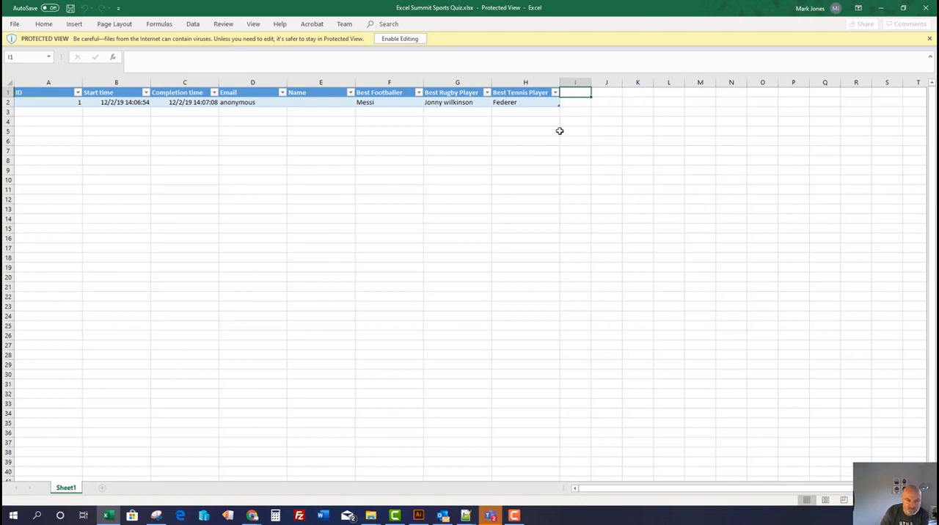
left_click_drag(540, 103, 76, 102)
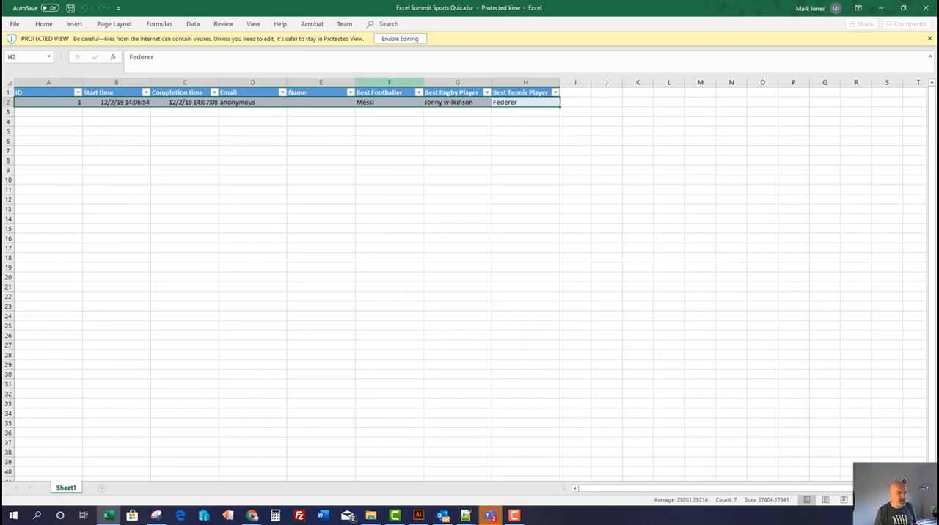
Switch to Microsoft Teams and open Sports Quiz.xlsx from the files of Testing Team's General channel
left_click_drag(0, 76, 581, 64)
double_click(581, 64)
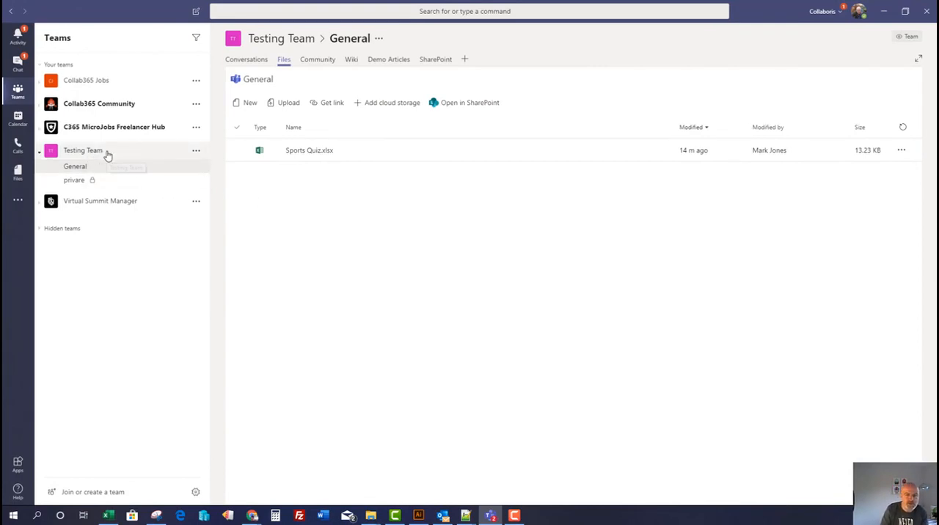
left_click(311, 154)
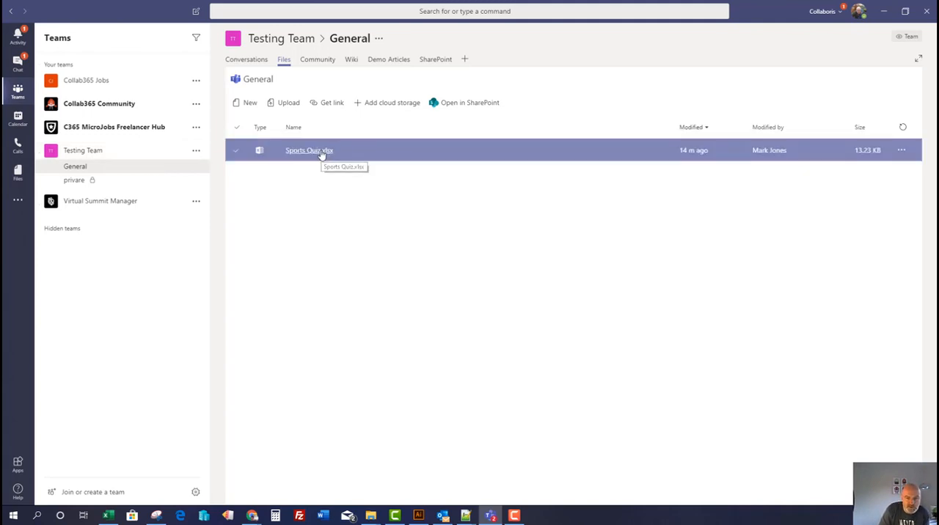
left_click(321, 151)
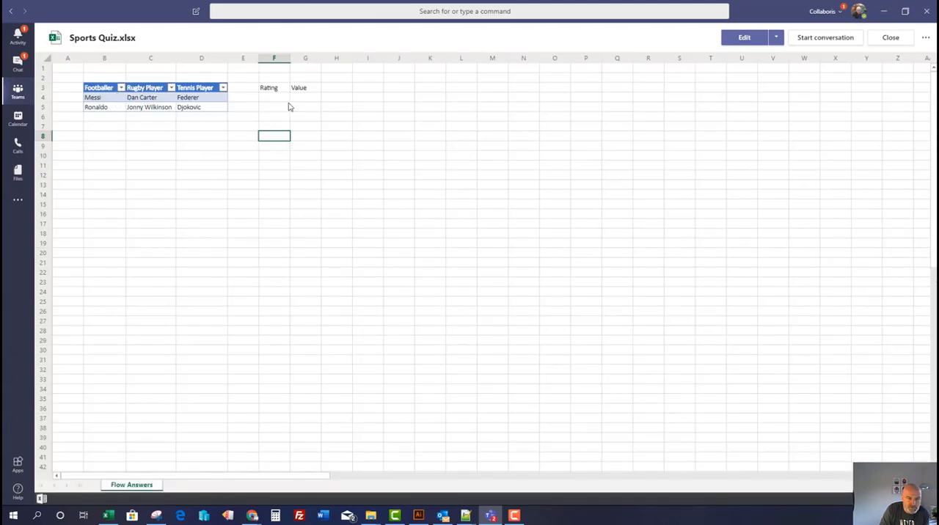
Open the Sports Quiz workbook for editing and delete the Rating and Value headings in F3:G3
left_click_drag(279, 90, 297, 88)
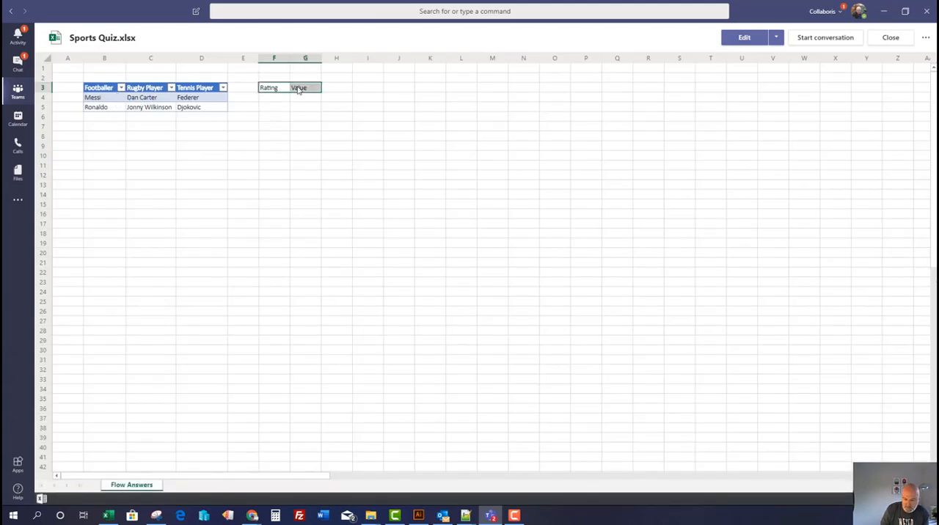
left_click(739, 38)
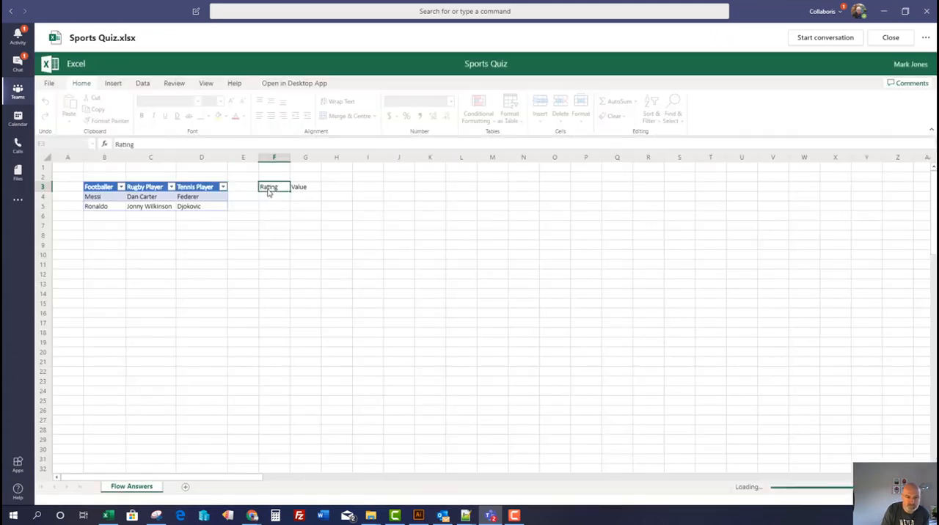
left_click(292, 188, "shift")
key("Delete")
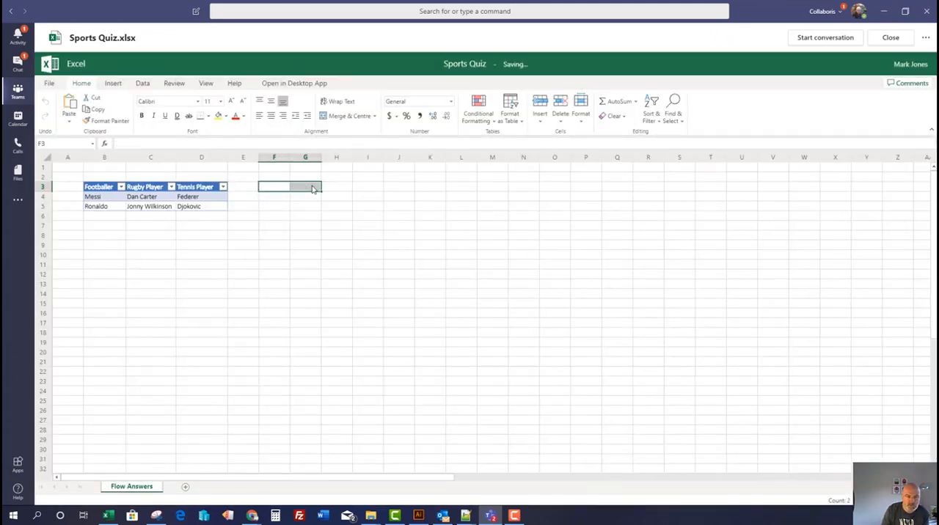
Examine the Footballer, Rugby Player and Tennis Player table in B3:D5 on the Flow Answers sheet
left_click(99, 189)
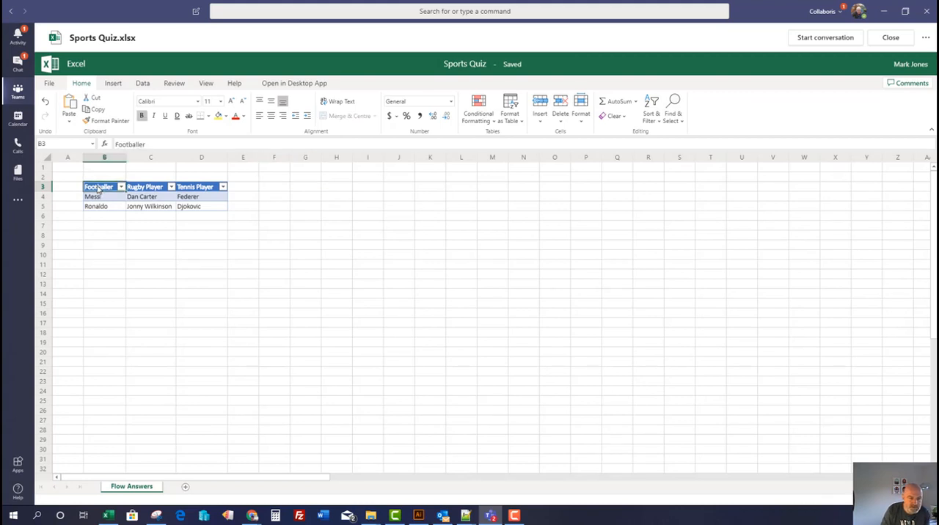
left_click_drag(196, 207, 109, 189)
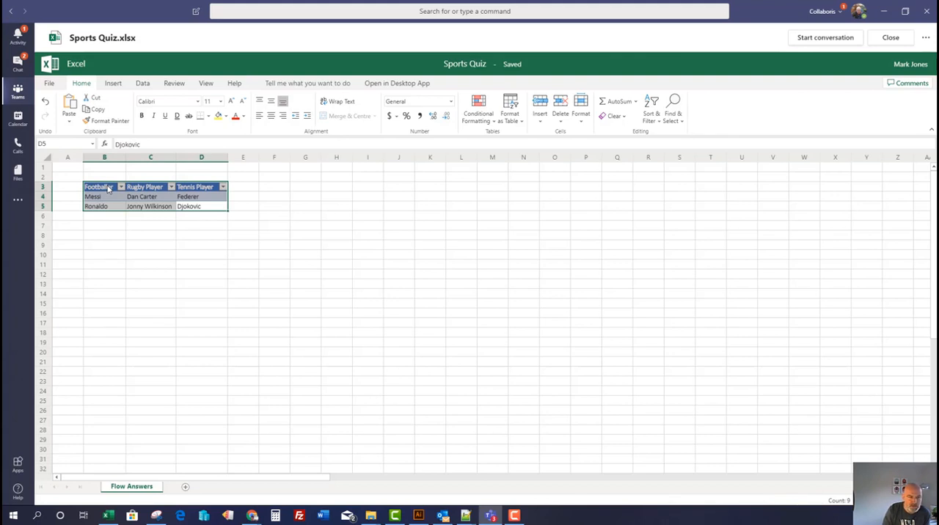
left_click(108, 188)
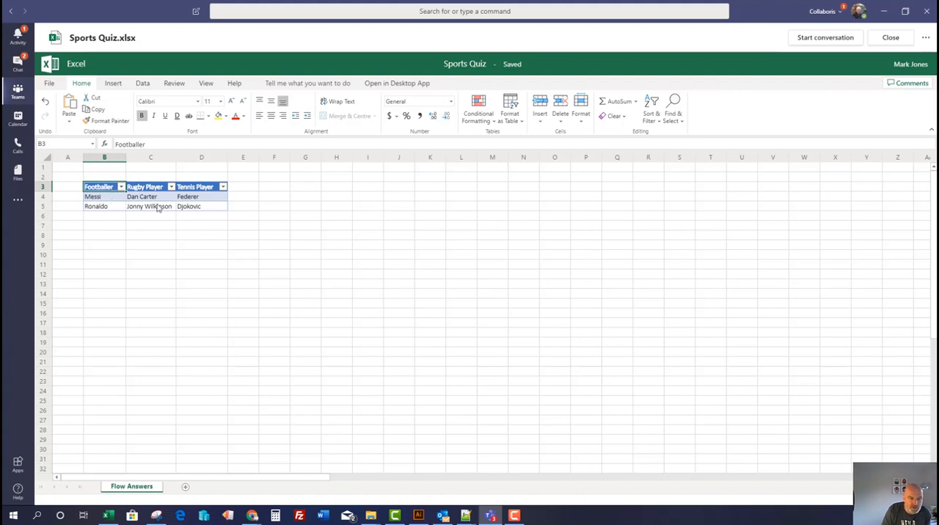
Review the full quiz table, its first answer row and its header cells B3:D3 in the Sports Quiz workbook
left_click_drag(187, 206, 114, 189)
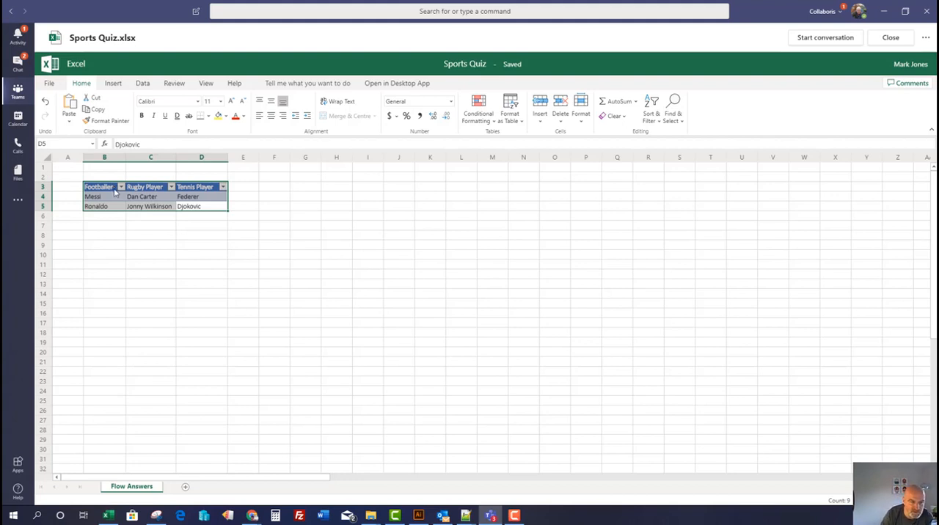
left_click(116, 198)
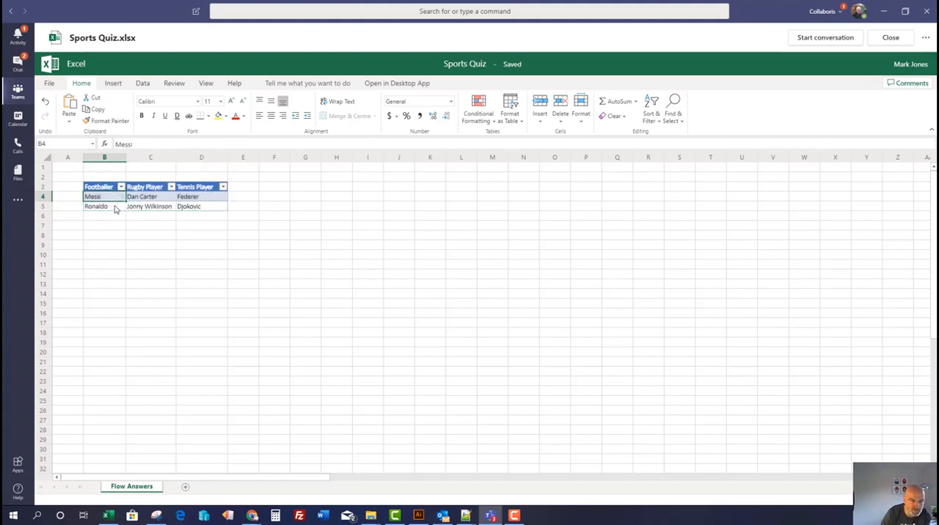
left_click_drag(102, 188, 193, 195)
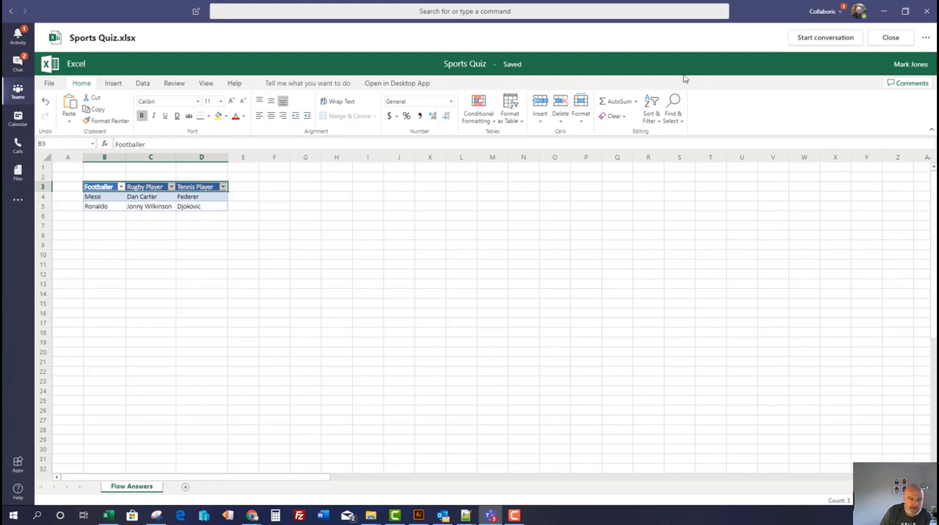
Leave the workbook for the file list of Testing Team's General channel and open that folder in SharePoint
left_click(18, 99)
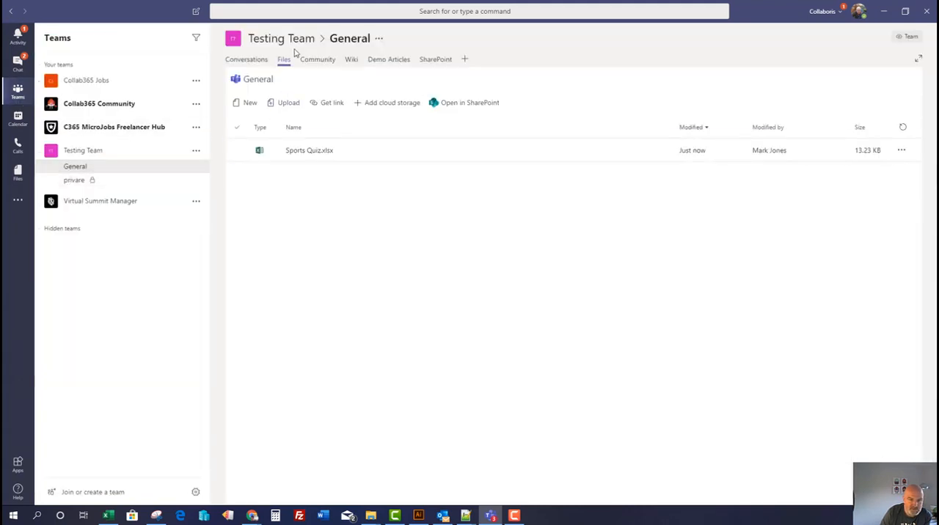
left_click(319, 159)
left_click(467, 111)
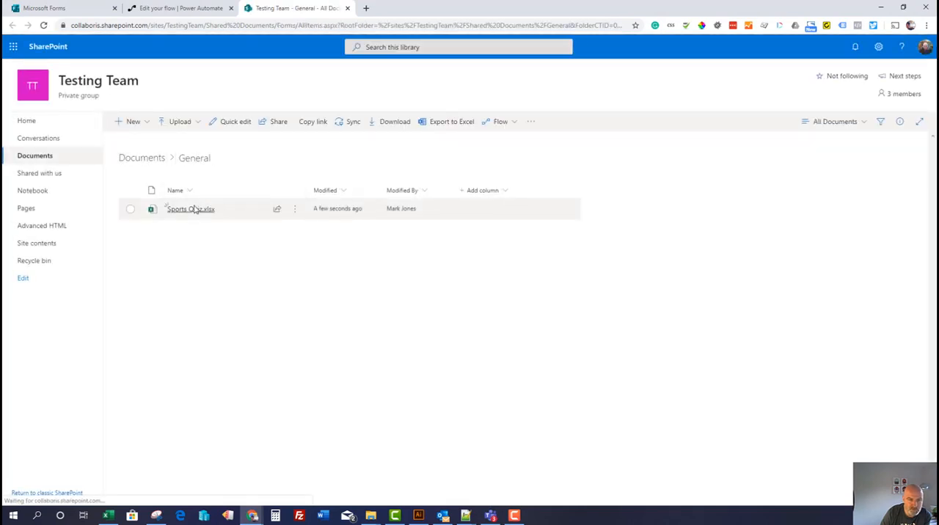
Switch to Power Automate in the browser and open the list of own flows, leaving the unfinished Sports Quiz Flow page
left_click(490, 514)
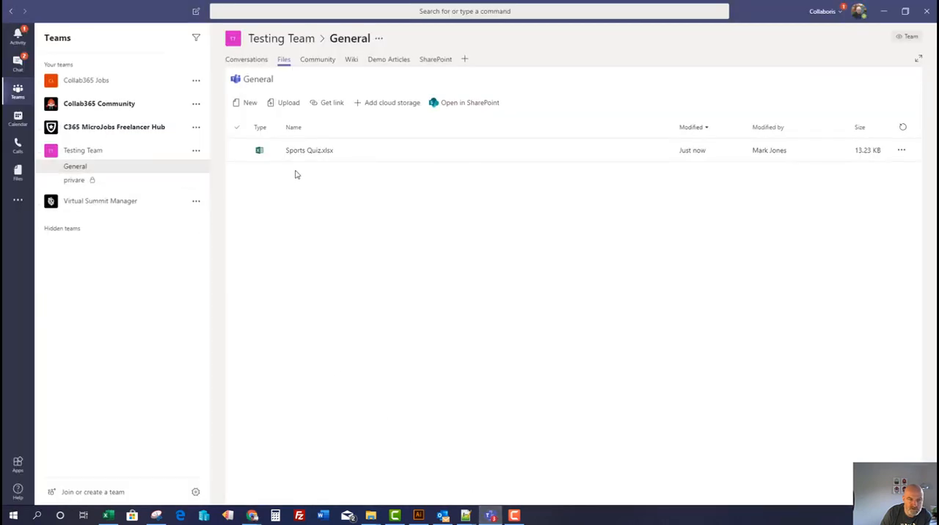
left_click(252, 517)
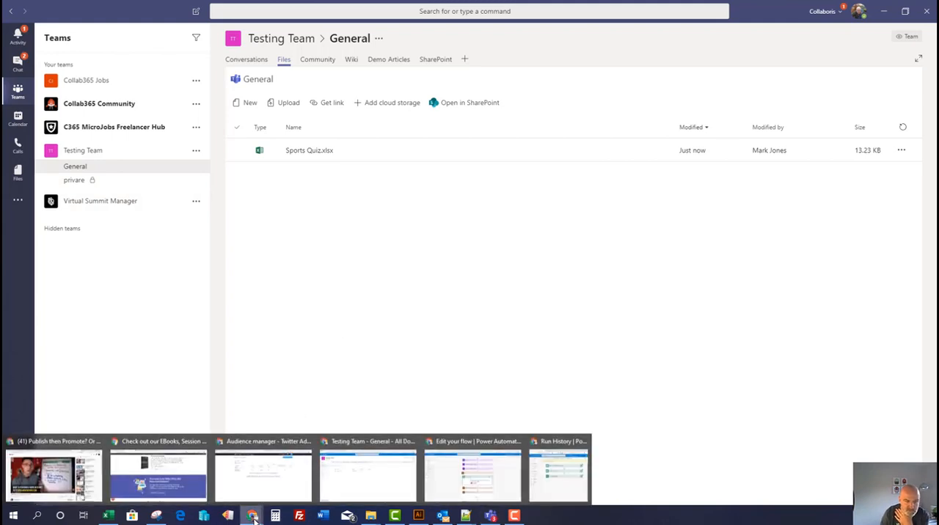
left_click(366, 475)
left_click(170, 8)
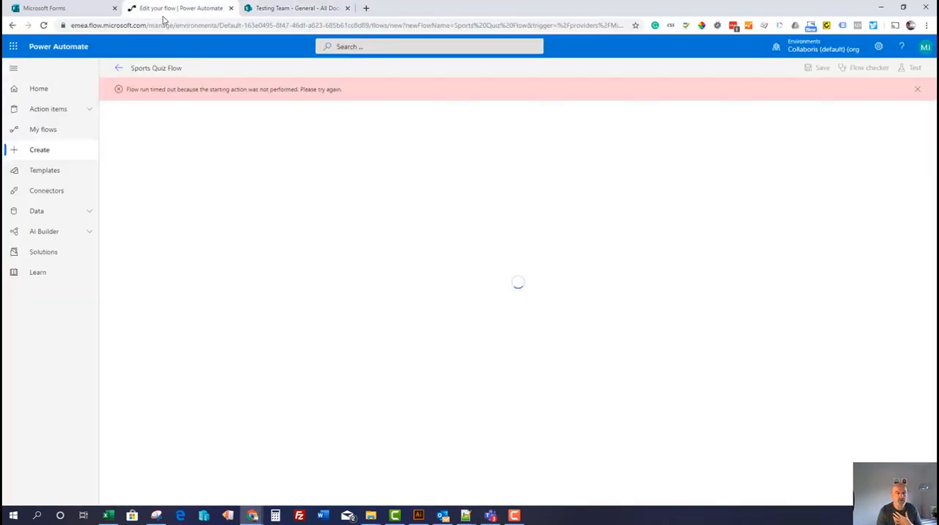
left_click(31, 133)
left_click(516, 110)
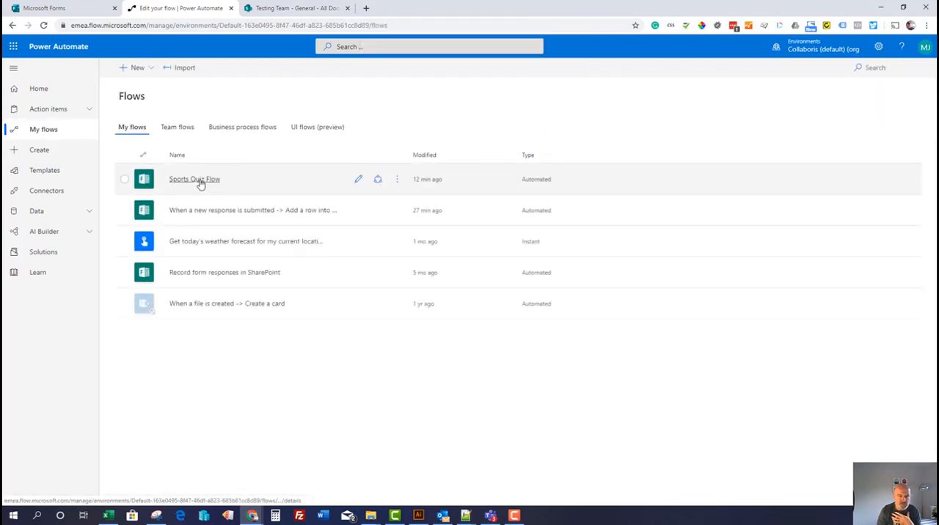
Browse the flow templates, looking through the Email, Events and calendar, and Approval categories
left_click(152, 69)
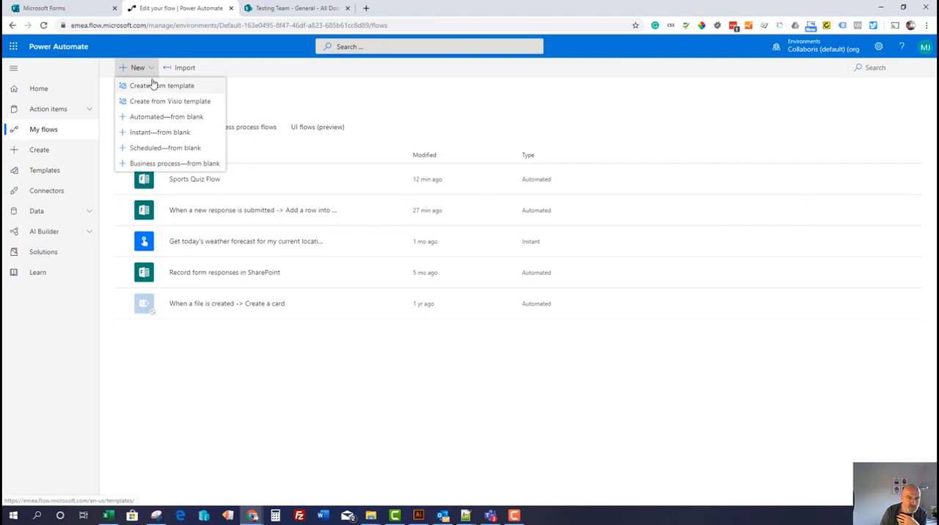
left_click(138, 71)
left_click(138, 69)
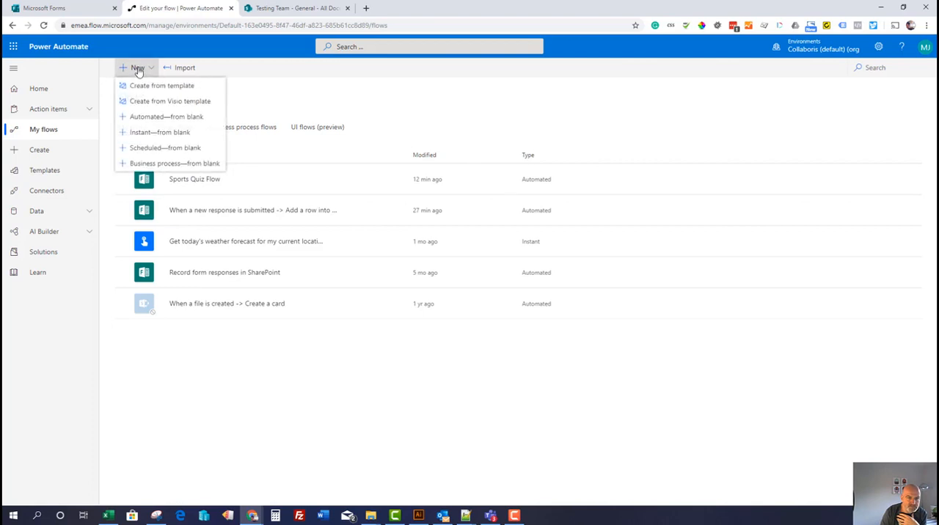
left_click(141, 86)
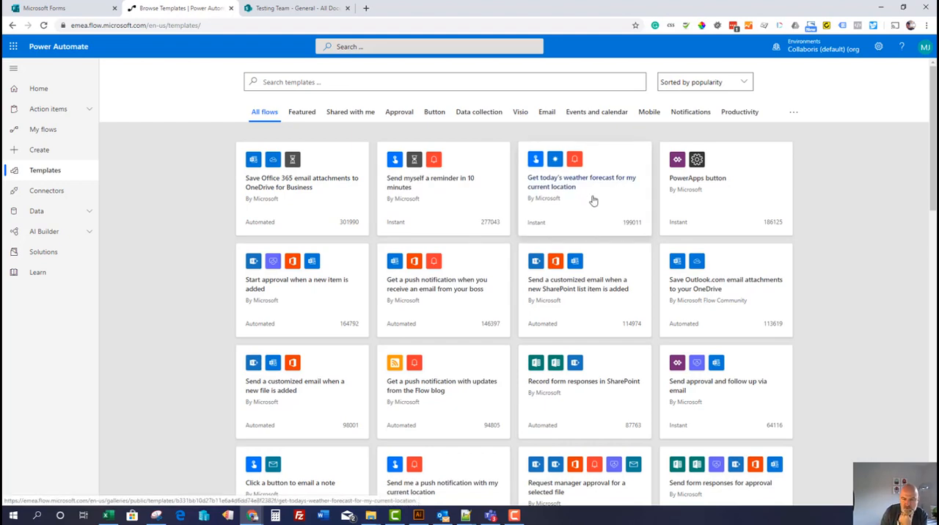
scroll(570, 218, "down", 2)
scroll(570, 218, "up", 2)
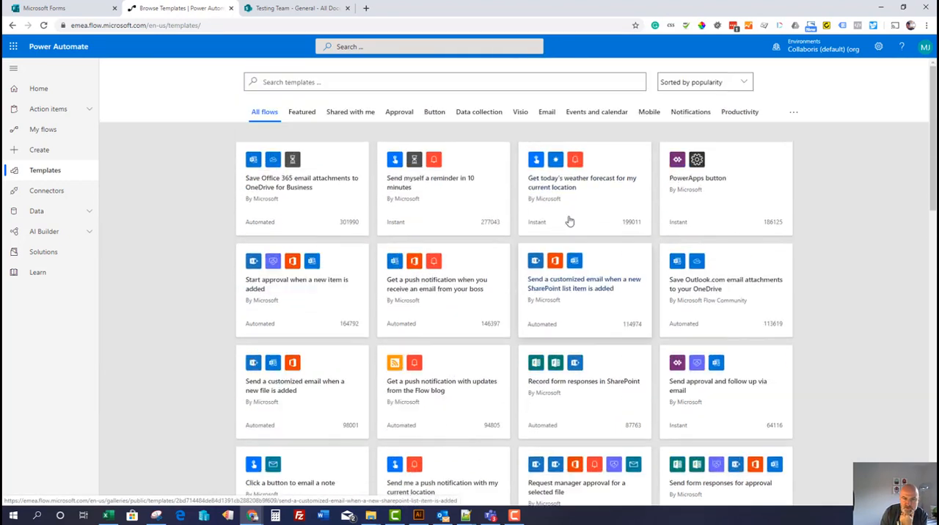
left_click(550, 114)
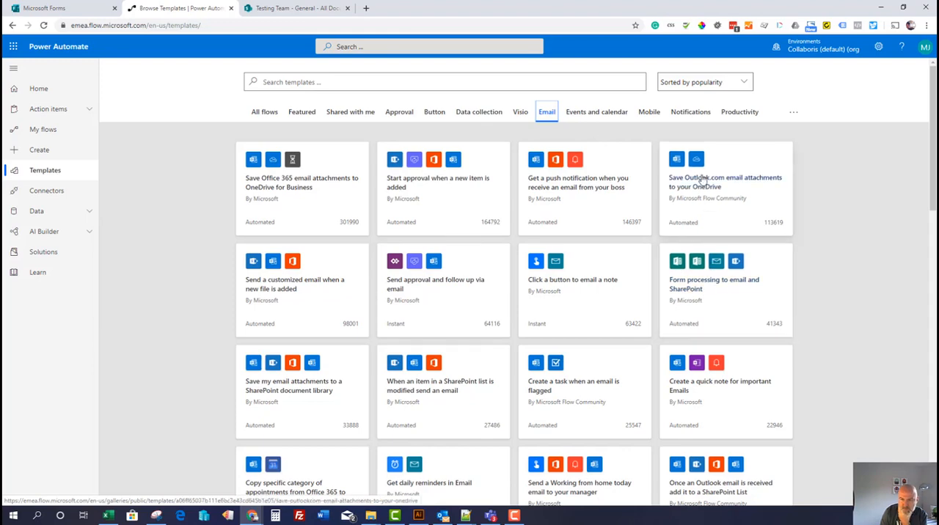
left_click(600, 113)
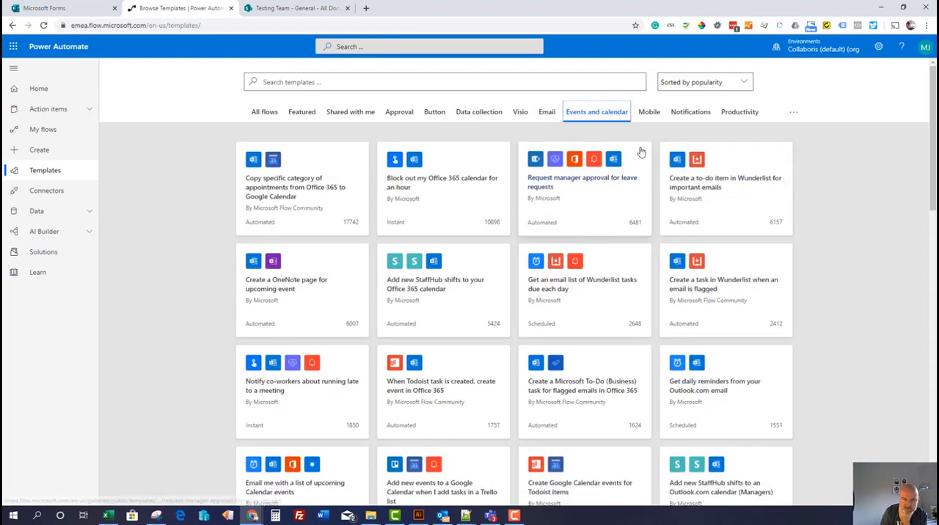
left_click(402, 114)
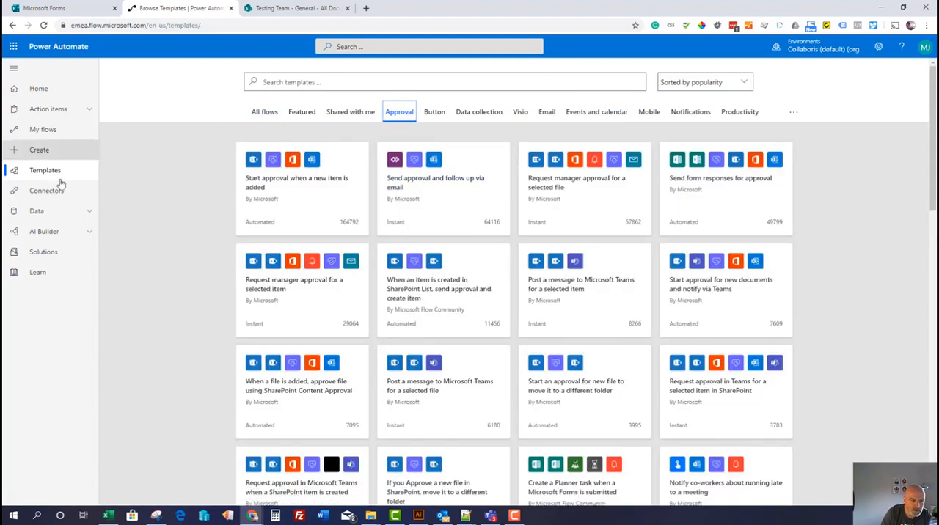
Create a blank automated flow named Summit Flow with the Microsoft Forms trigger "When a new response is submitted"
left_click(53, 150)
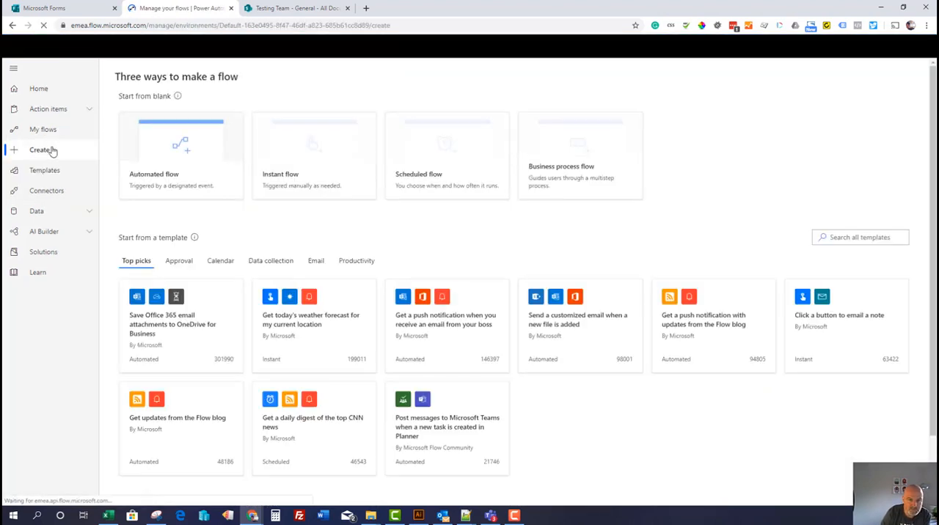
left_click(189, 144)
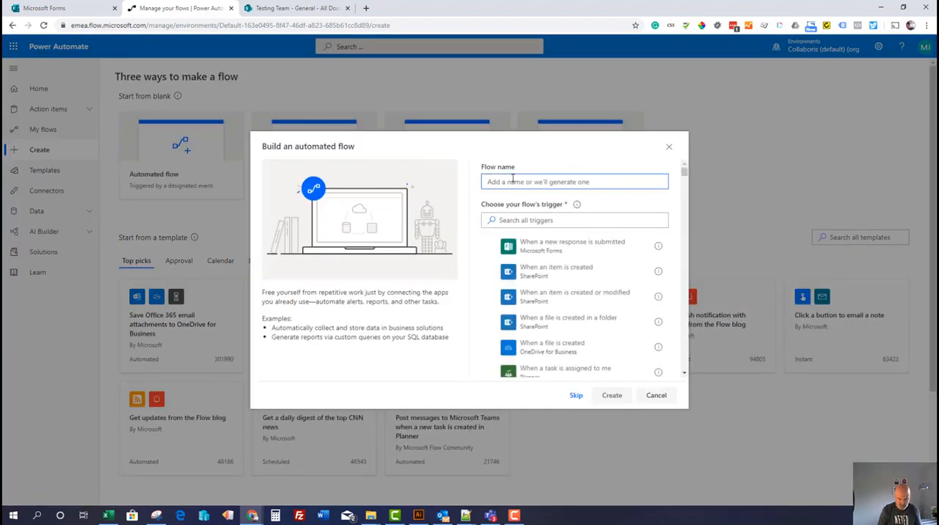
type("Summit Flow")
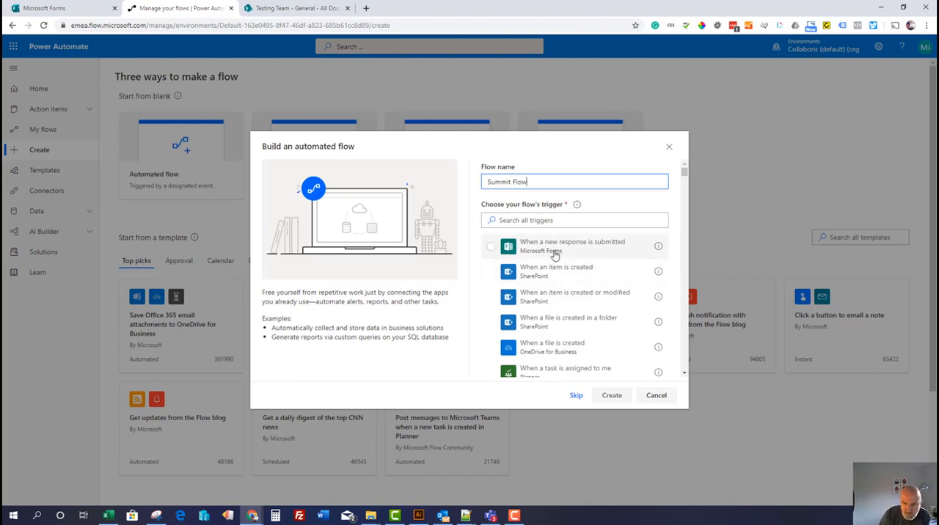
mouse_move(684, 172)
left_mouse_down()
mouse_move(684, 201)
mouse_move(682, 168)
left_mouse_up()
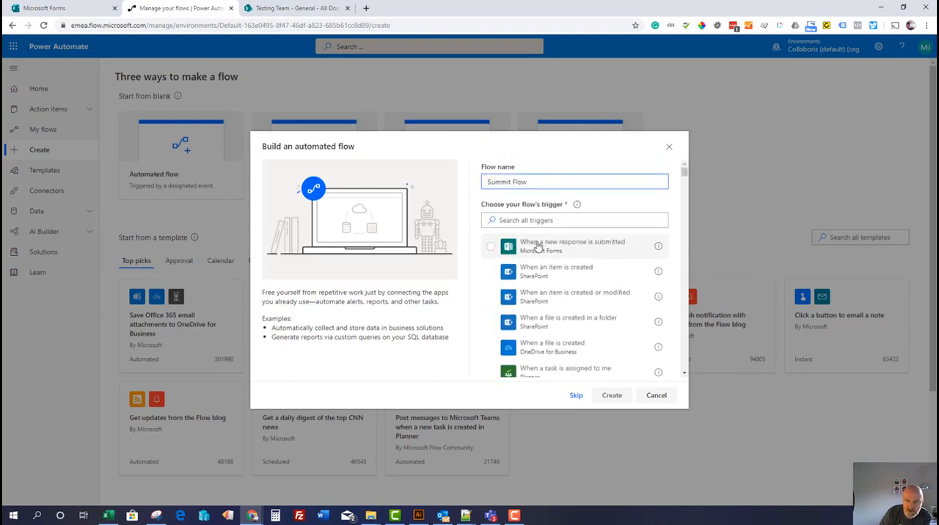
left_click(541, 249)
left_click(610, 396)
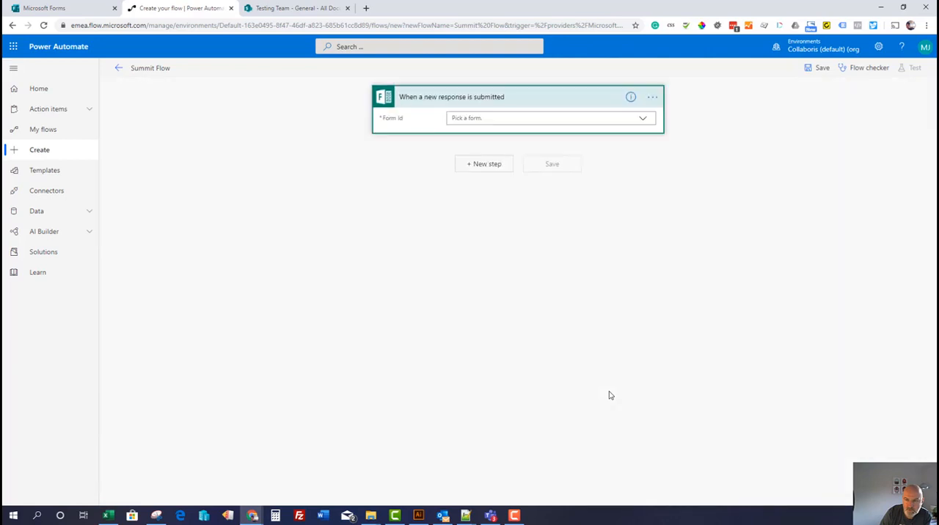
Set the trigger's form to Excel Summit Sports Quiz, checking the form's title in Microsoft Forms
left_click(643, 121)
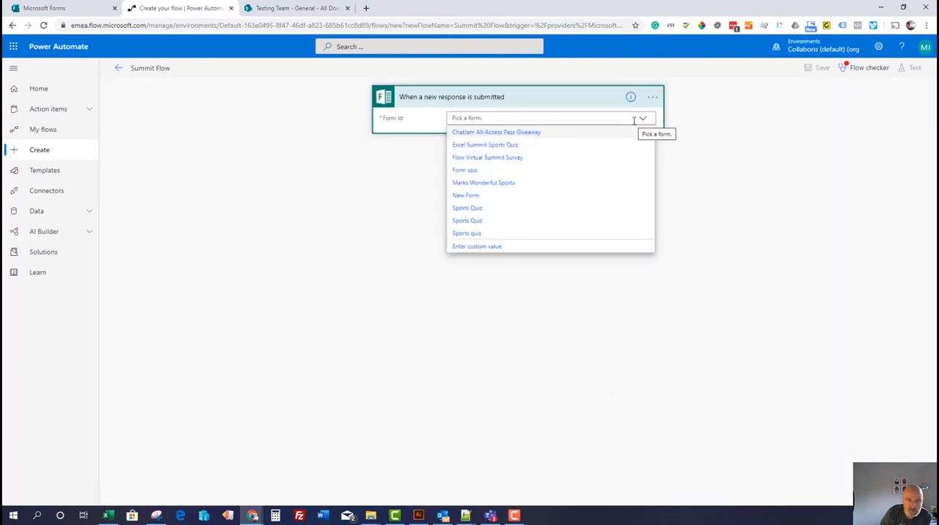
left_click(69, 8)
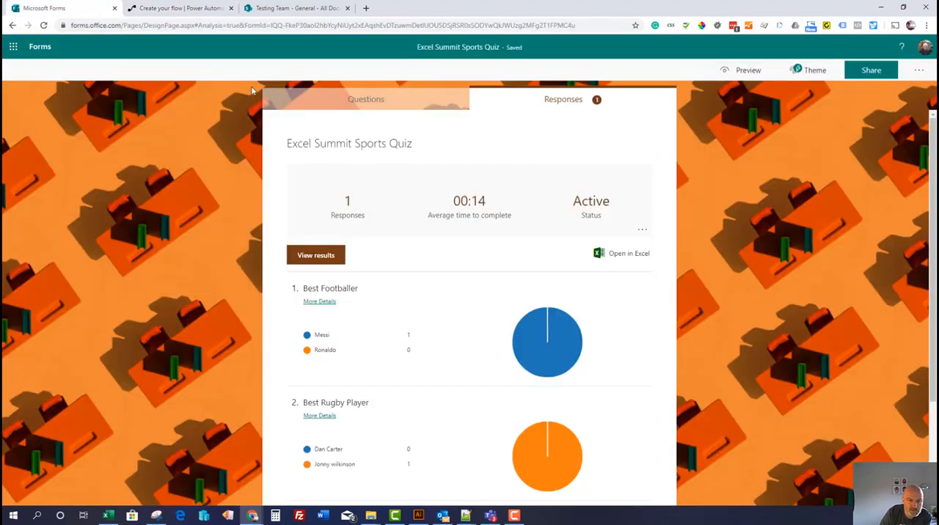
left_click(285, 10)
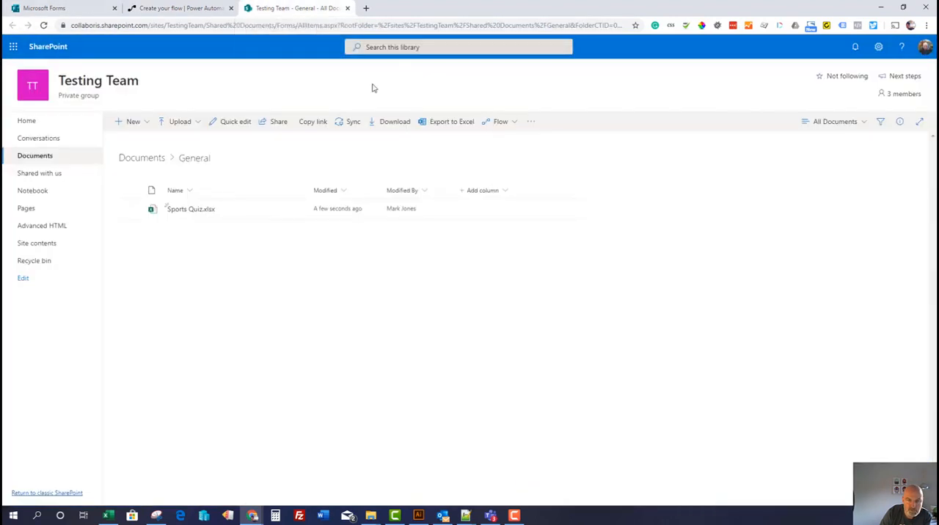
left_click(202, 13)
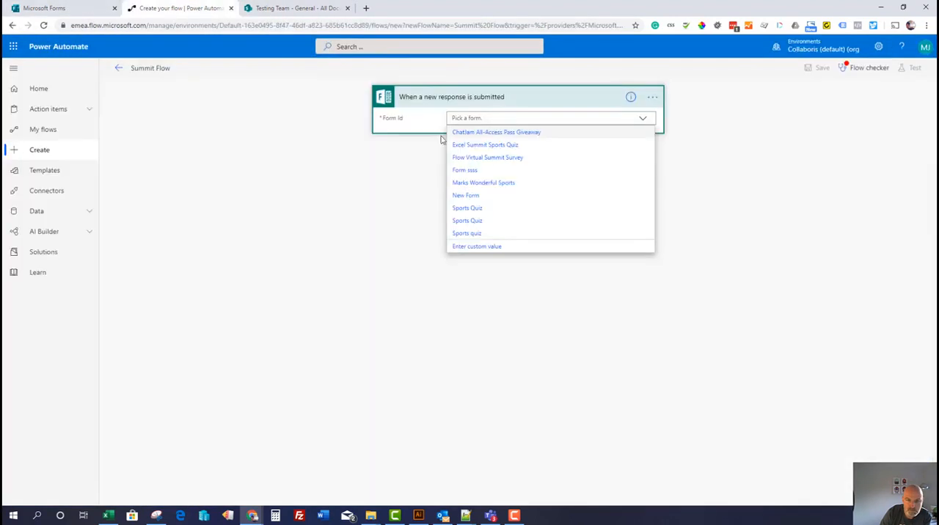
left_click(507, 146)
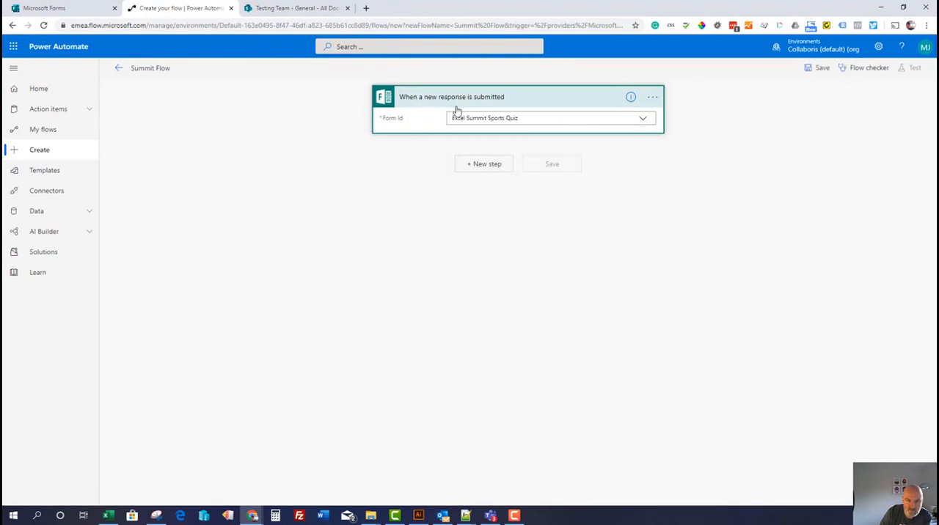
Add the Microsoft Forms action "Get response details" below the trigger, finding it by searching for "forms"
left_click(479, 166)
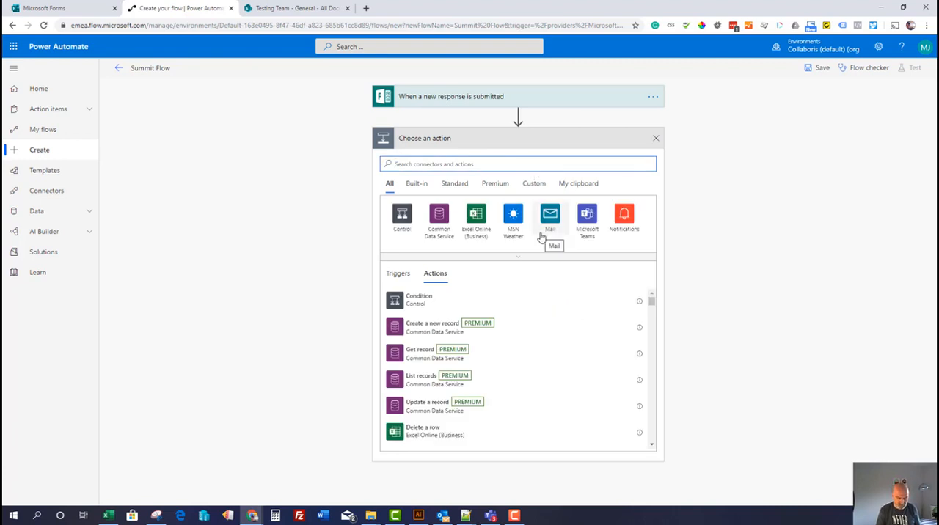
type("forms")
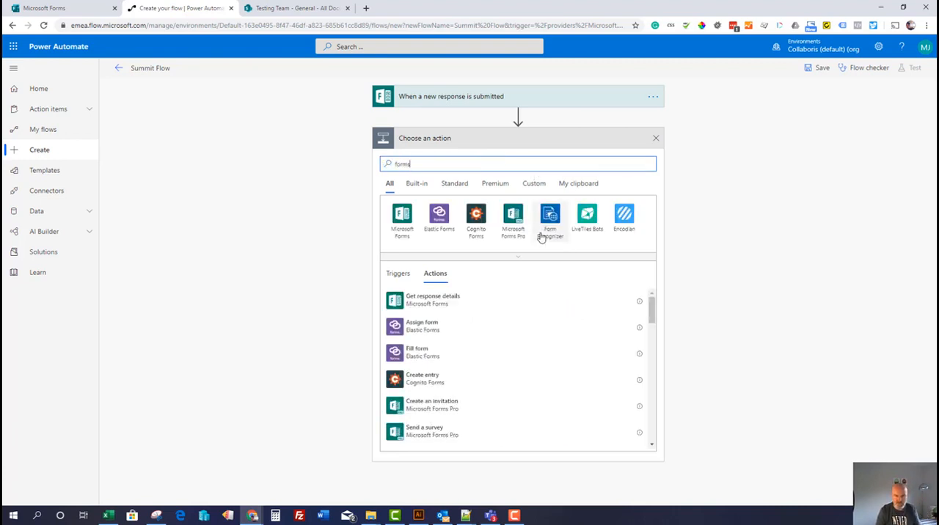
left_click(399, 219)
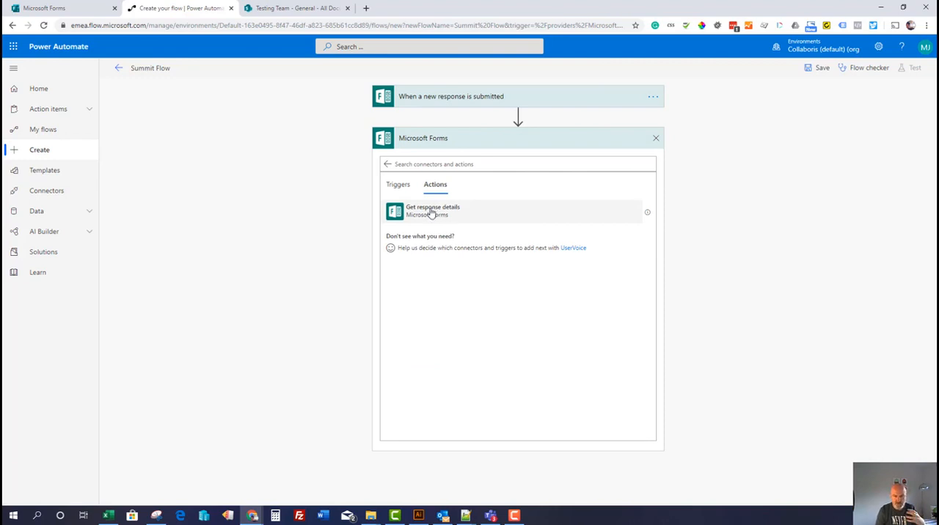
left_click(431, 212)
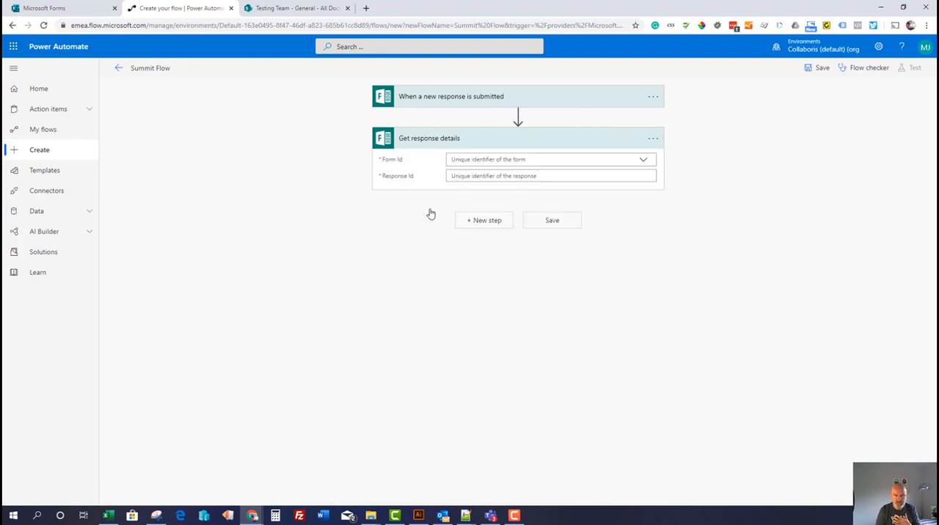
Configure Get response details with the Excel Summit Sports Quiz form and the dynamic value "List of response notifications Response Id"
left_click(643, 161)
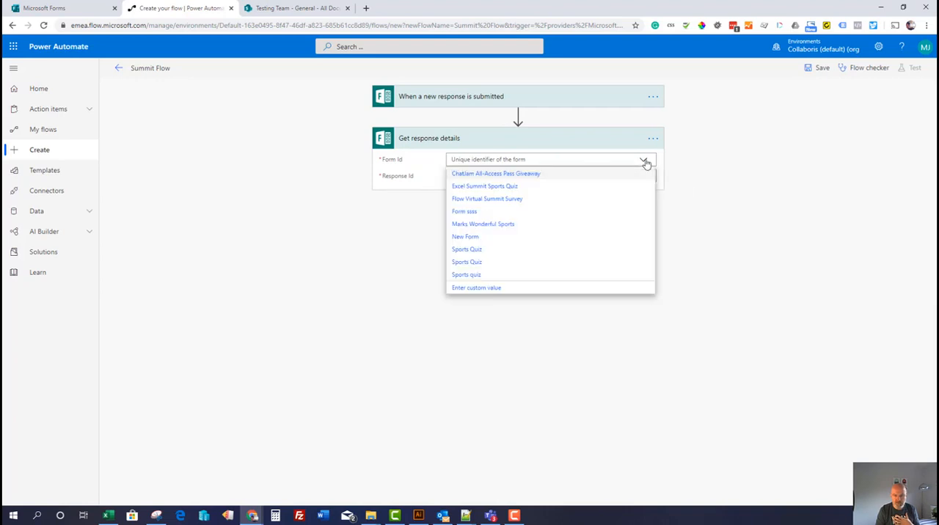
left_click(506, 191)
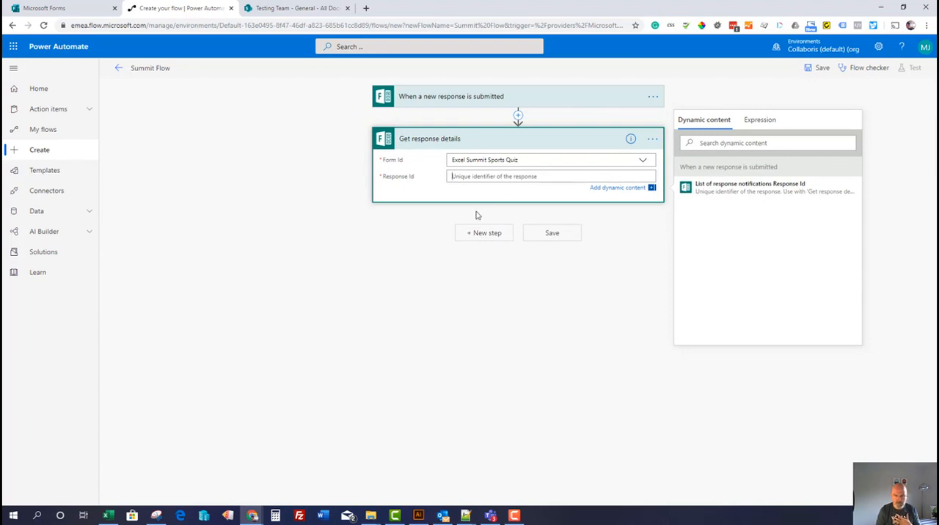
left_click(710, 190)
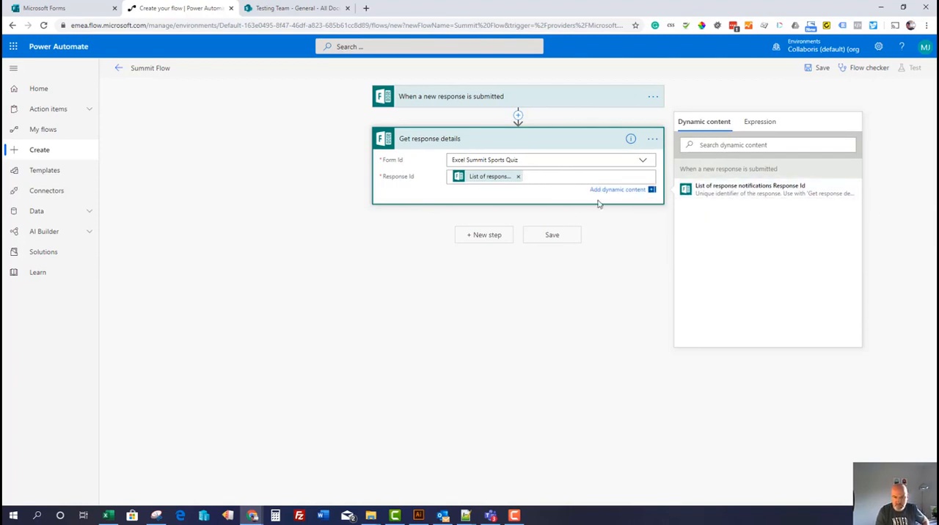
Add the Excel Online (Business) action "Add a row into a table" below Get response details
left_click(487, 235)
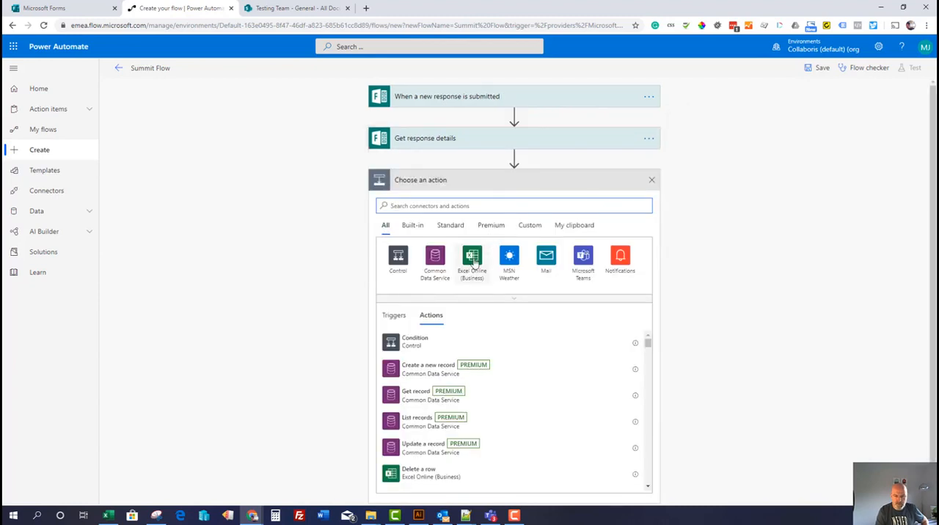
left_click(472, 261)
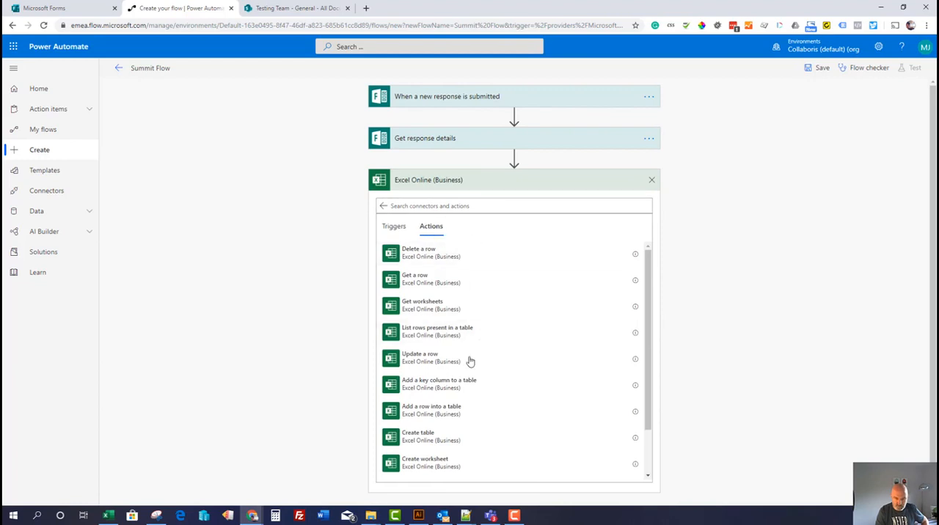
left_click(438, 414)
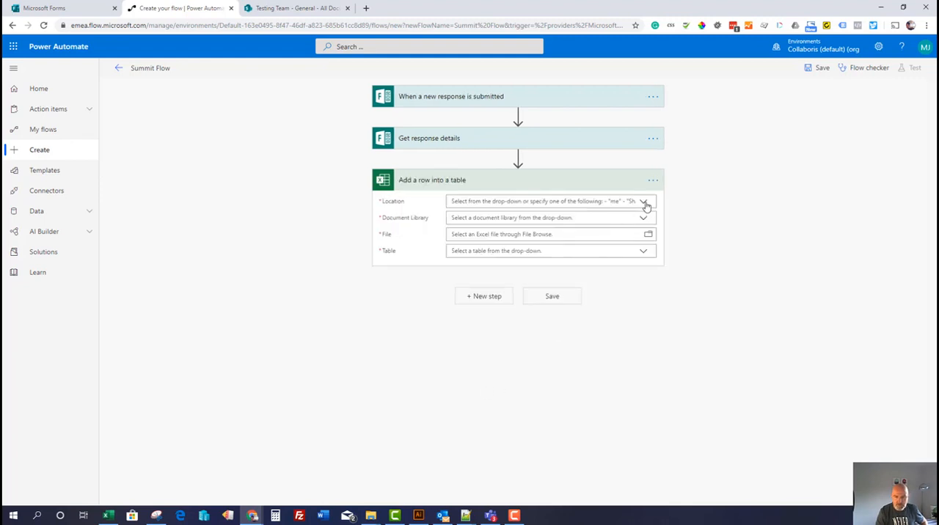
Point Add a row into a table at Group - Testing Team, the Documents library, /General/Sports Quiz.xlsx and the sports_quiz table
left_click(644, 203)
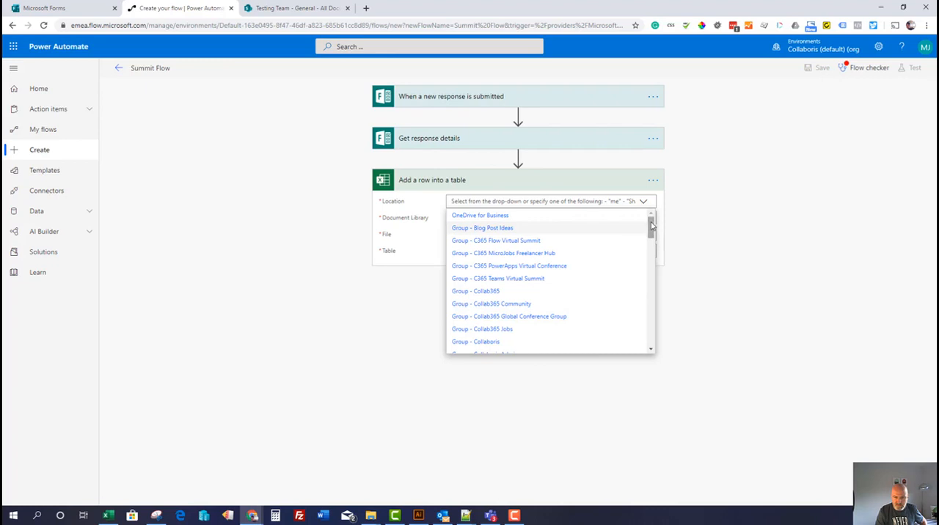
left_click_drag(652, 228, 651, 253)
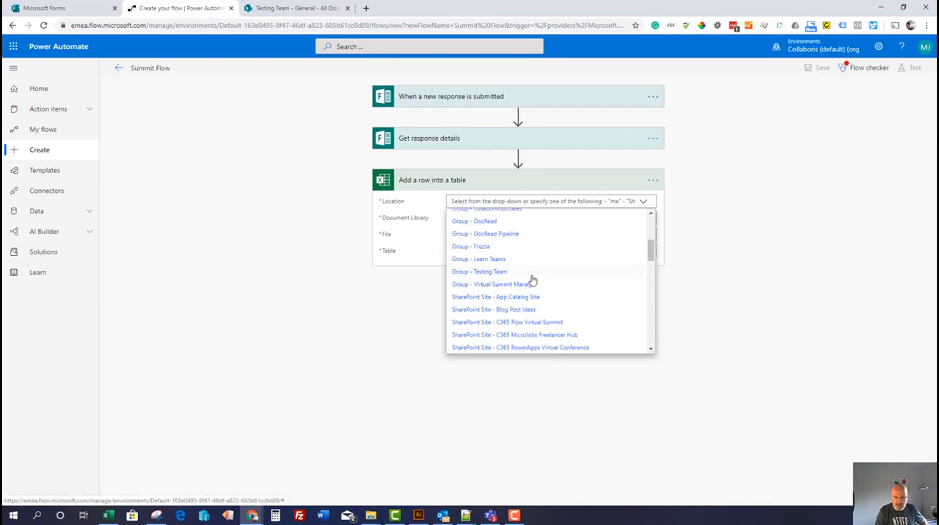
left_click(479, 272)
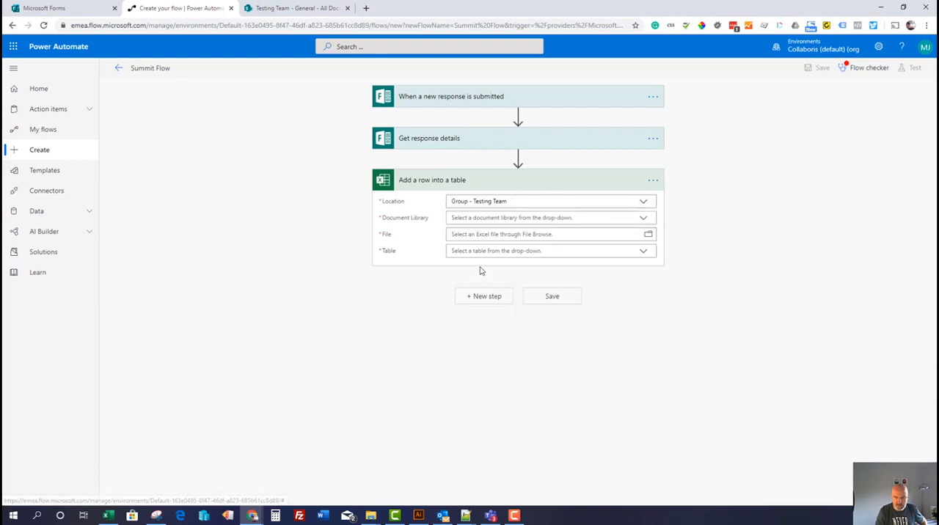
left_click(643, 220)
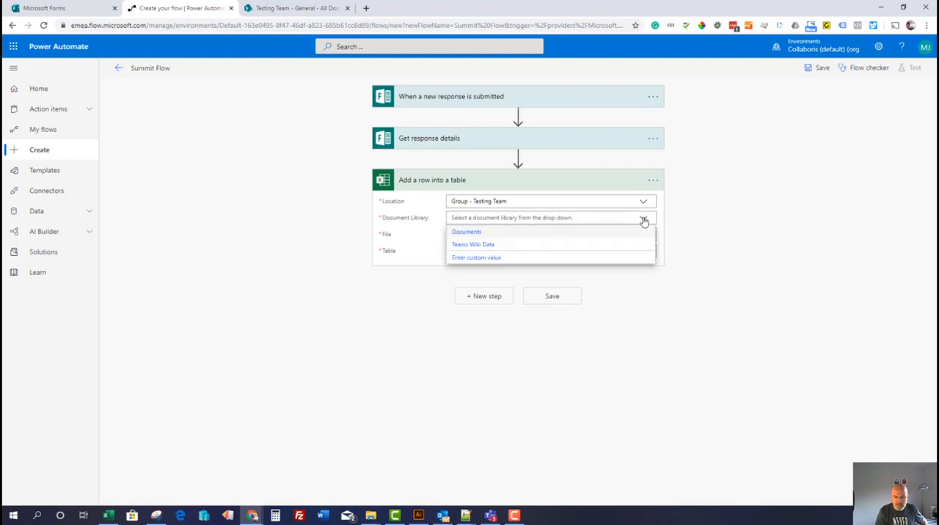
left_click(479, 234)
left_click(649, 235)
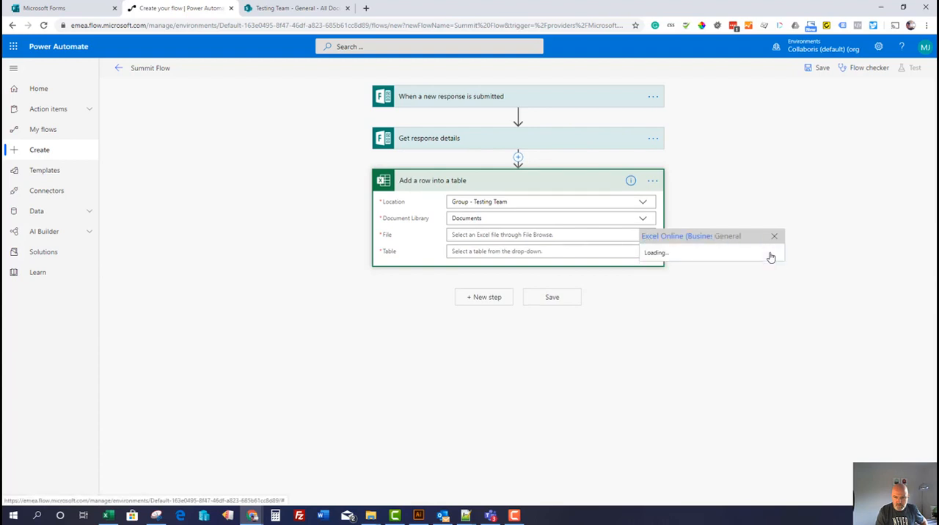
left_click(687, 260)
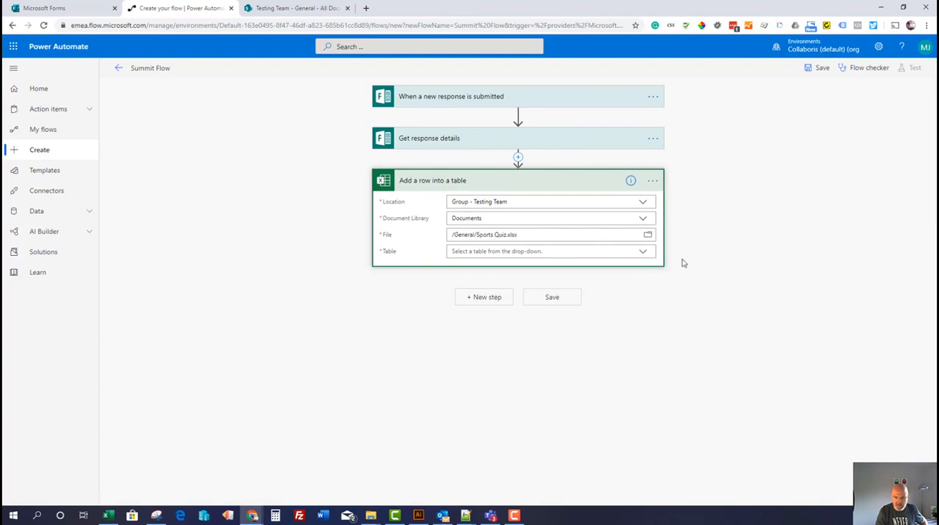
left_click(642, 251)
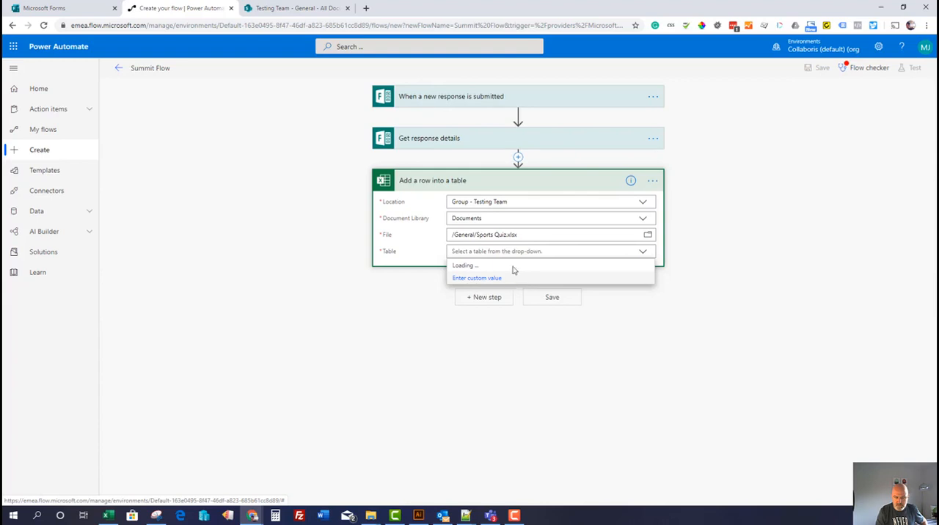
left_click(477, 266)
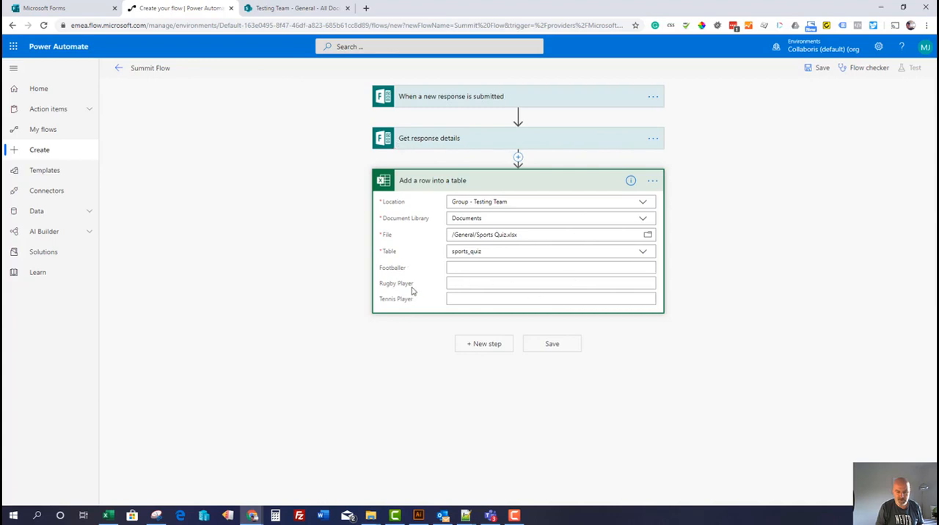
Switch to Teams and compare the Sports Quiz.xlsx table's column headers with the action's Footballer, Rugby Player and Tennis Player fields
left_click(395, 269)
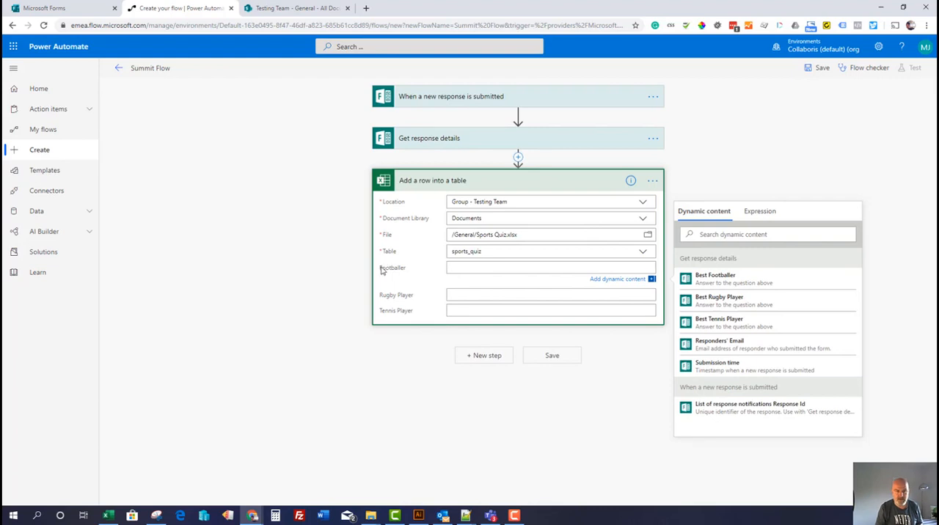
left_click(491, 515)
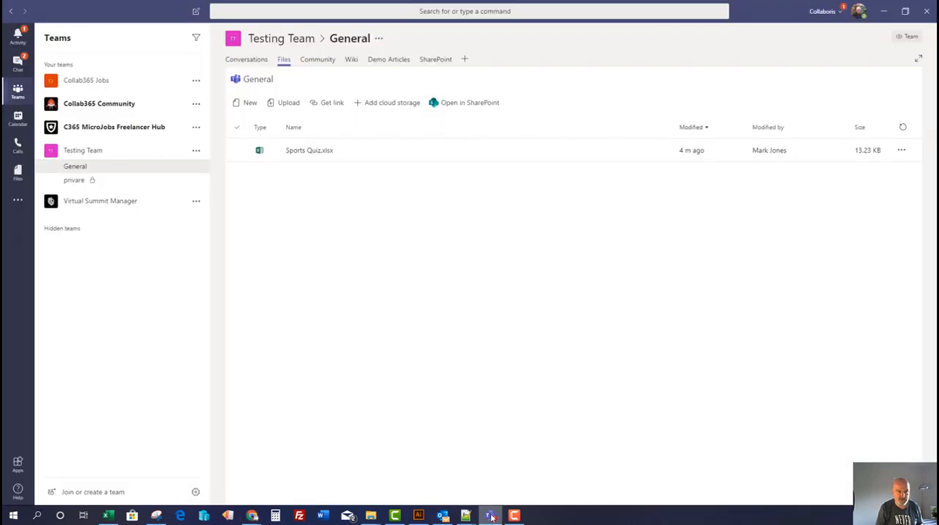
left_click(310, 156)
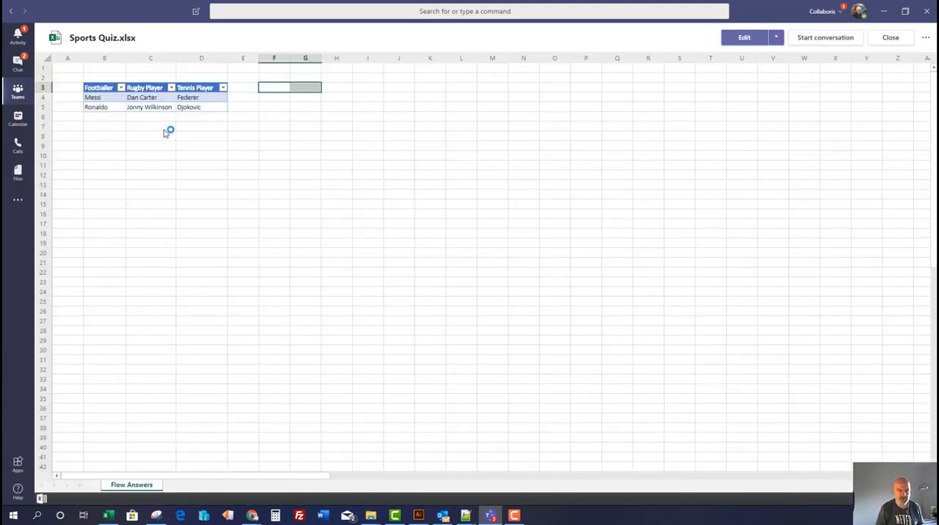
left_click(93, 88)
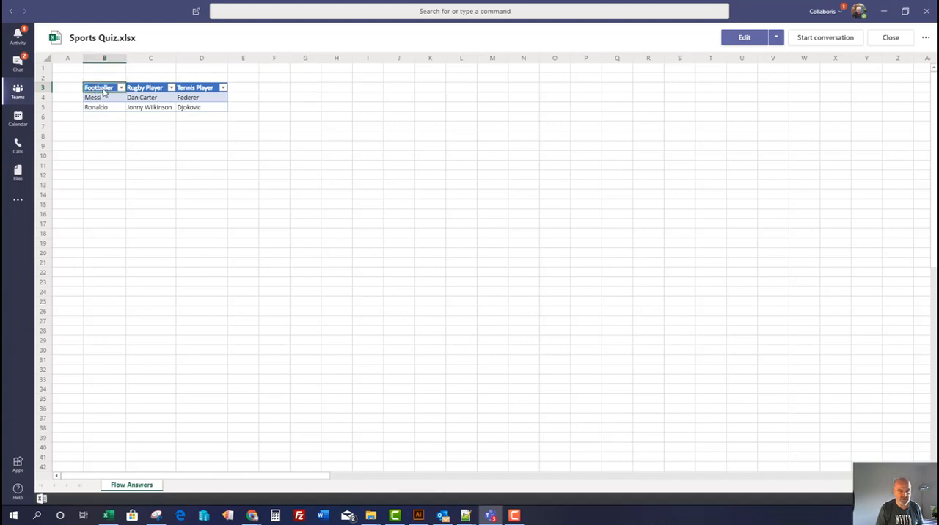
left_click(151, 89)
left_click(189, 89)
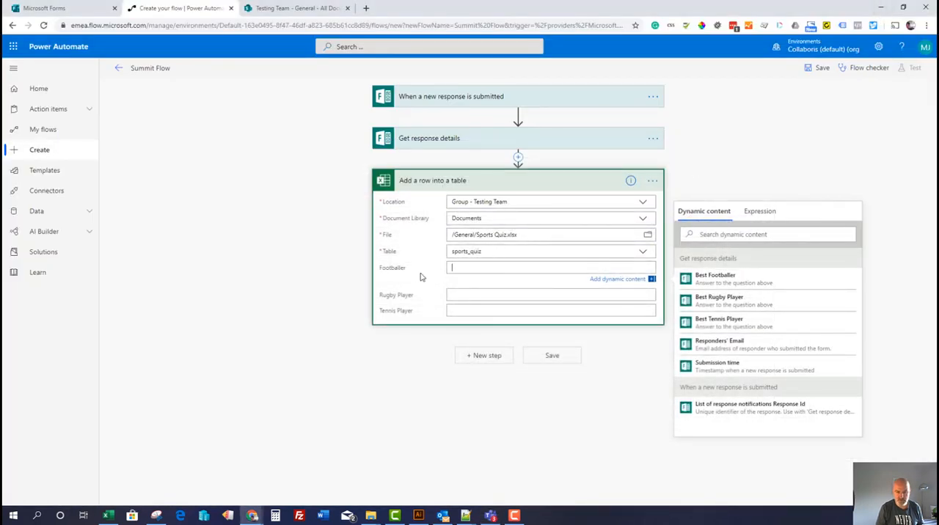
Map Footballer, Rugby Player and Tennis Player to the dynamic values Best Footballer, Best Rugby Player and Best Tennis Player, and save the flow
left_click(472, 272)
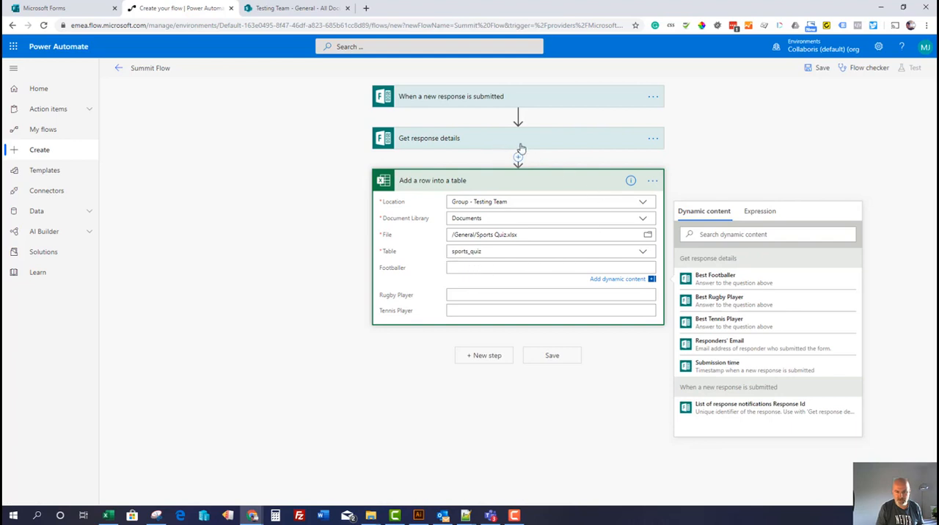
left_click(724, 285)
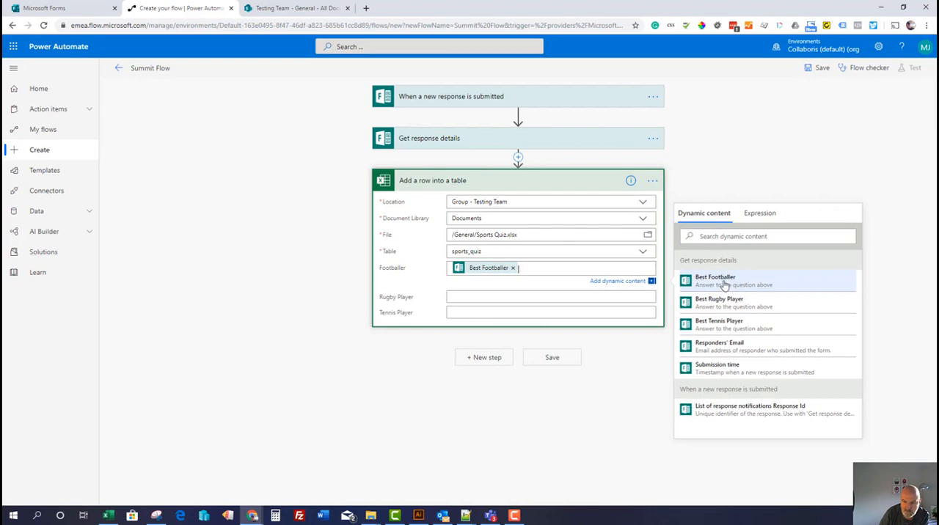
left_click(722, 315)
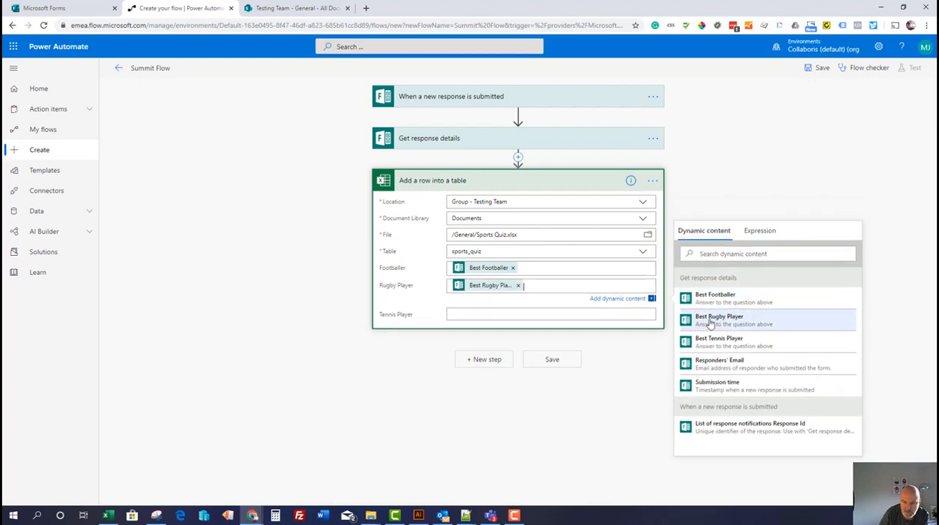
left_click(721, 358)
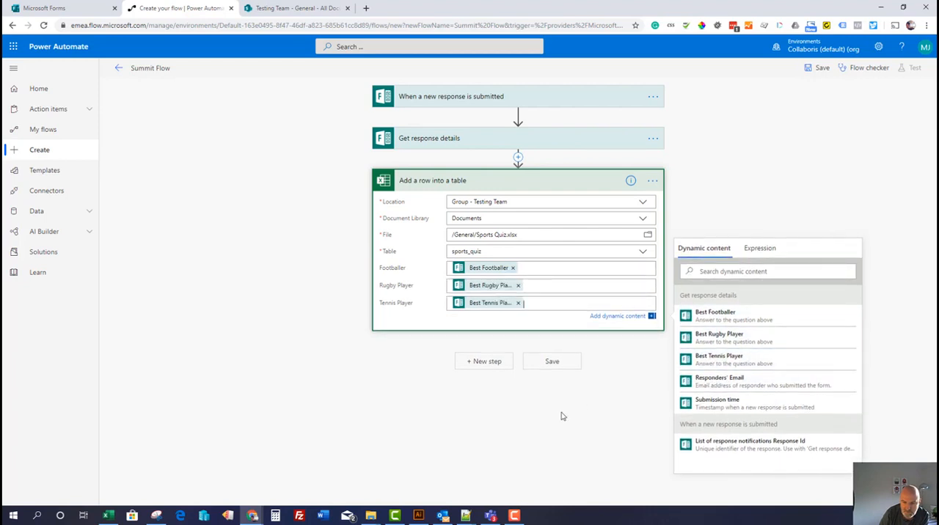
left_click(552, 362)
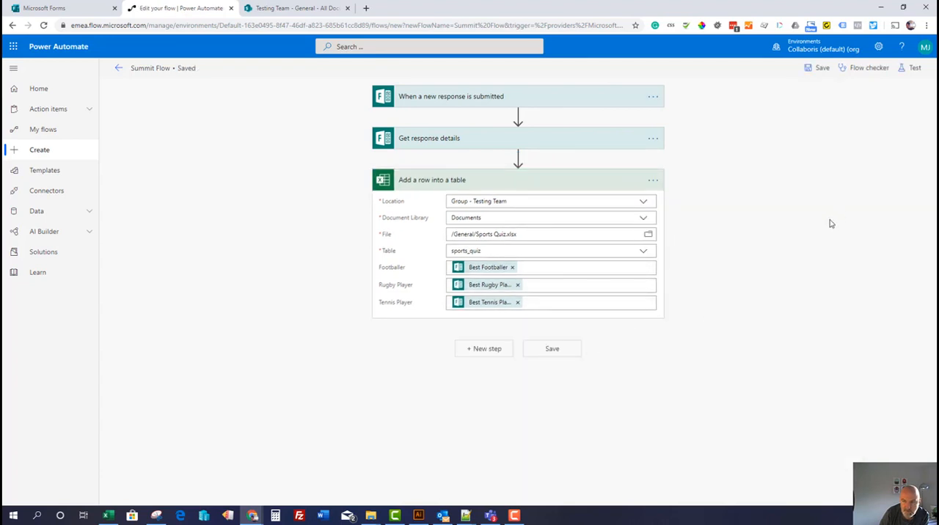
Start a test of Summit Flow with the option "I'll perform the trigger action"
left_click(909, 70)
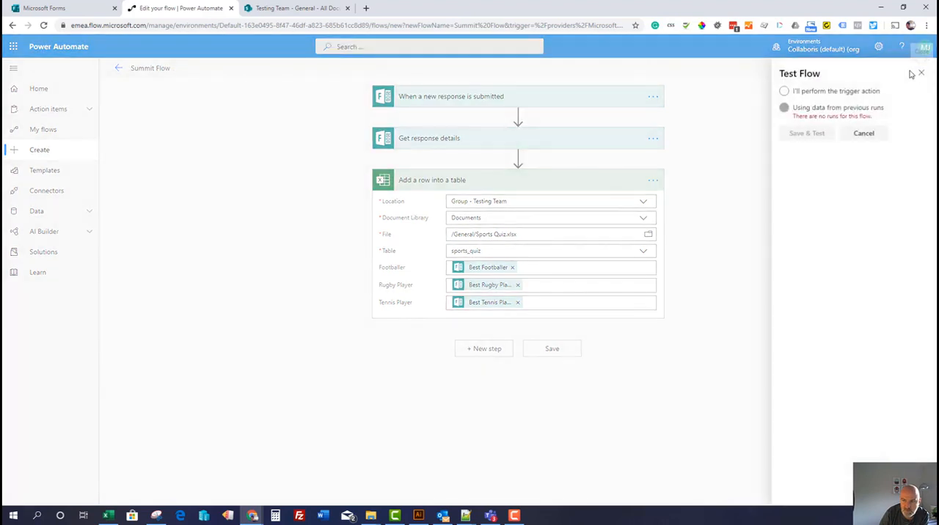
left_click(784, 92)
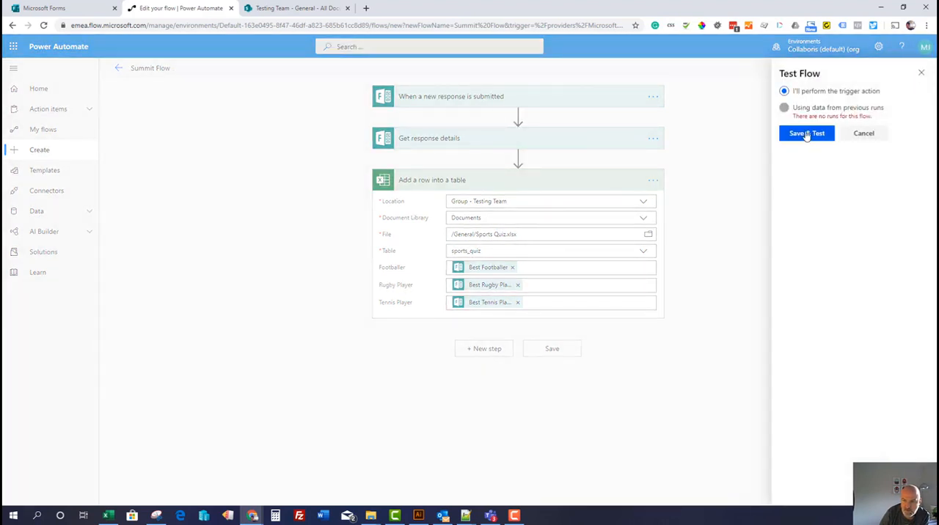
left_click(805, 134)
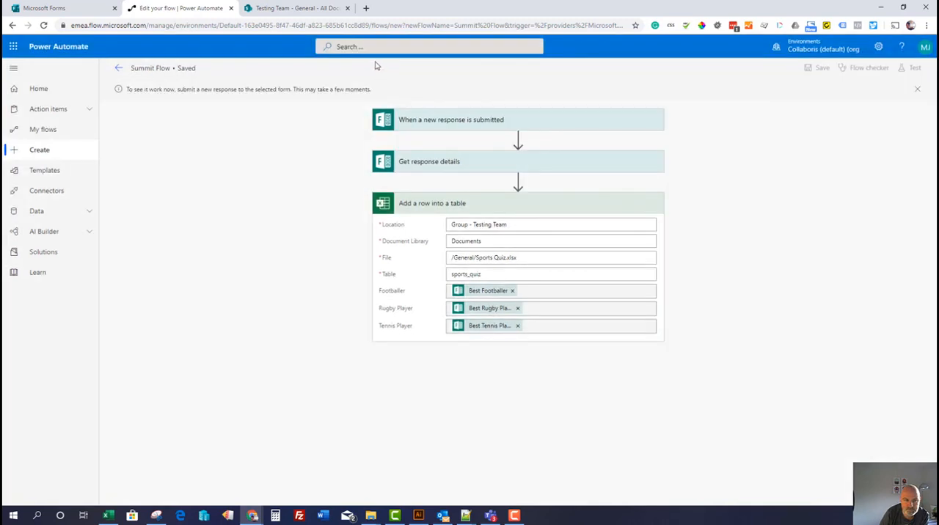
Switch to Microsoft Forms and copy the Excel Summit Sports Quiz response link from its sharing options
left_click(44, 8)
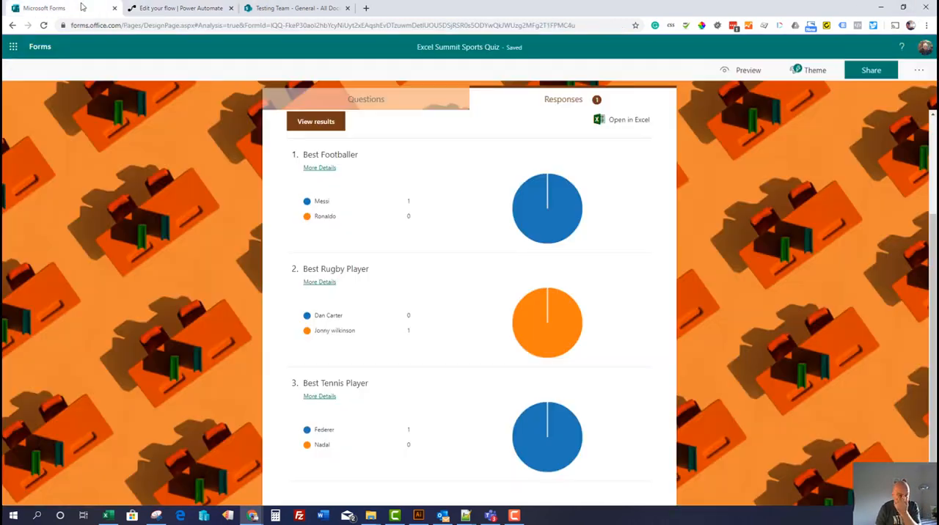
left_click(917, 70)
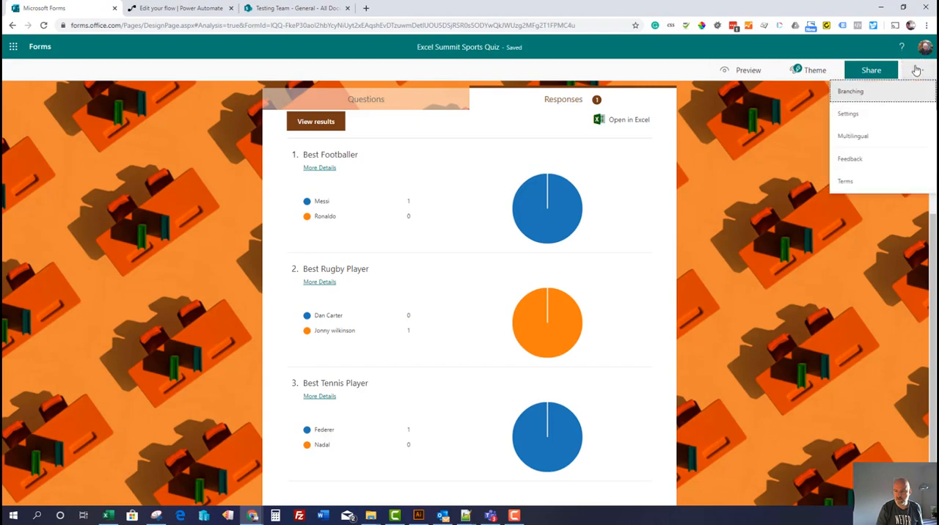
left_click(872, 70)
left_click(901, 164)
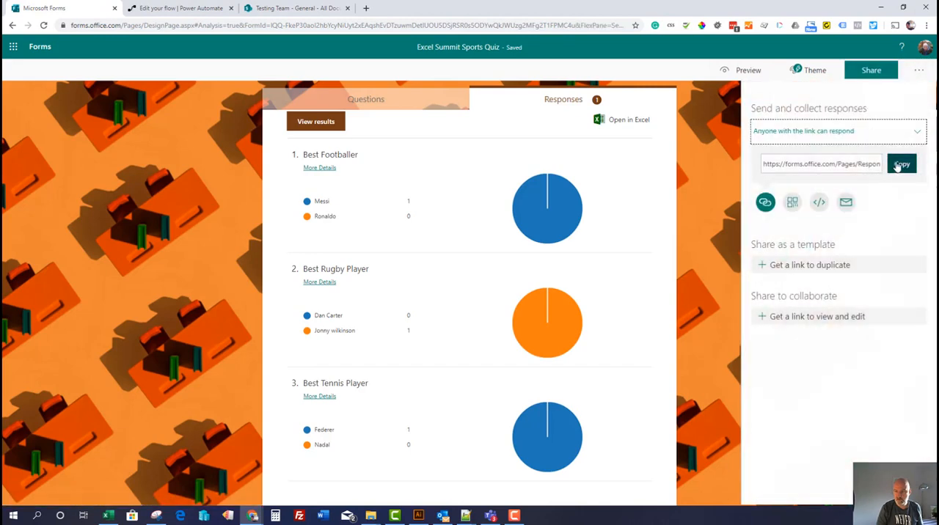
Open the copied quiz link in a new incognito window
left_click(927, 25)
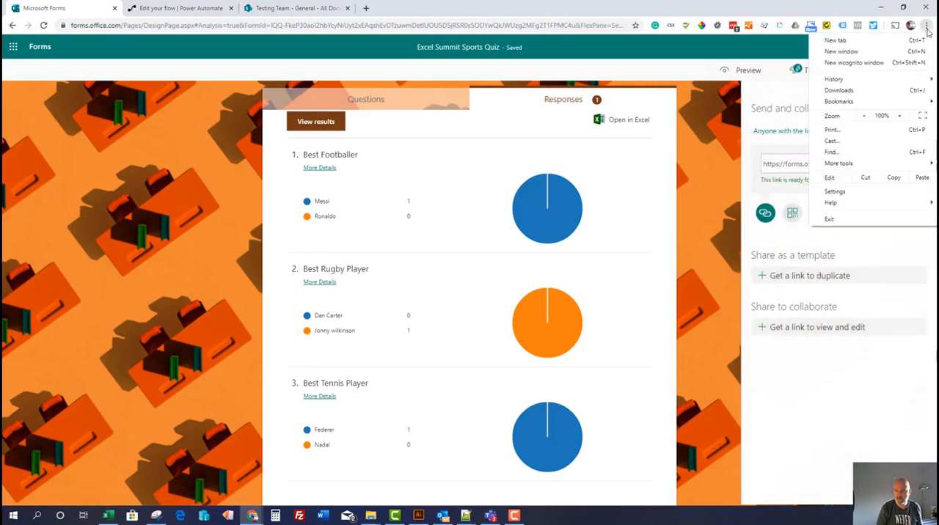
left_click(854, 62)
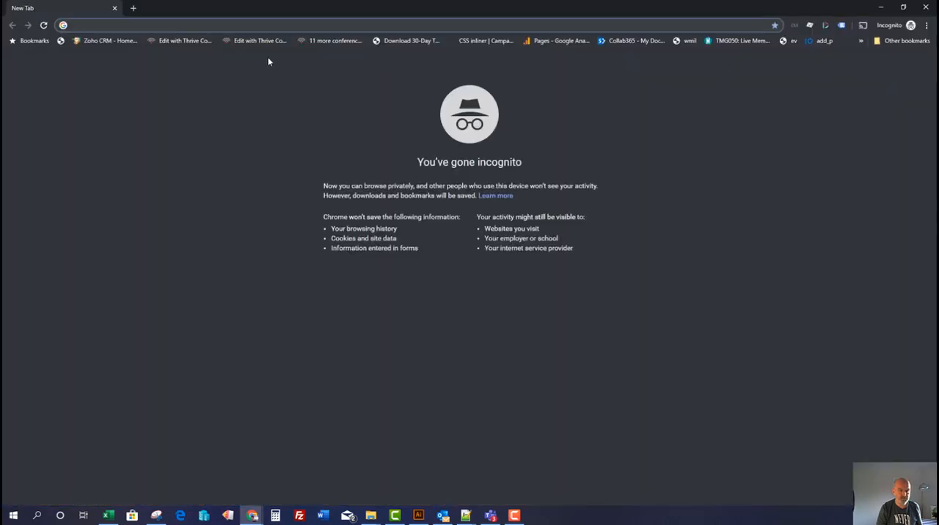
key("ctrl+v")
key("Return")
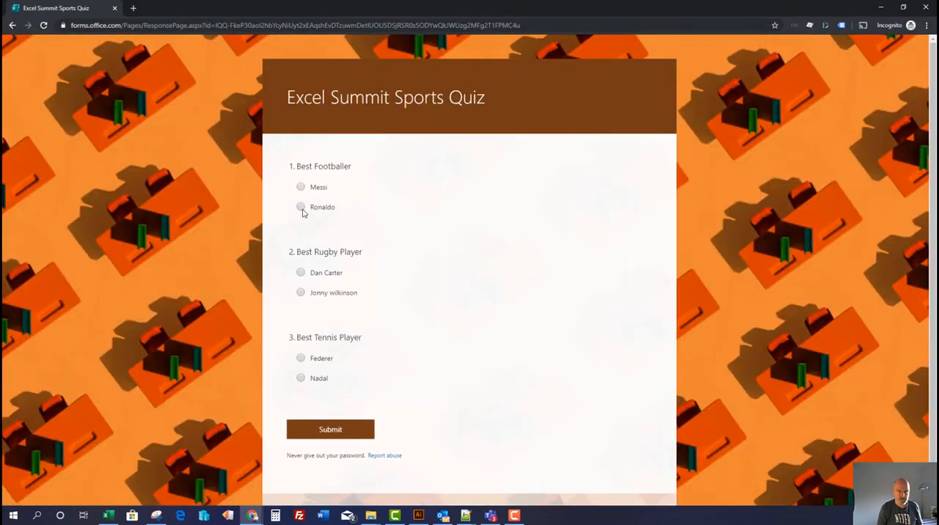
Answer the quiz with Ronaldo, Jonny wilkinson and Nadal, and submit the response
left_click(301, 207)
left_click(301, 293)
left_click(300, 379)
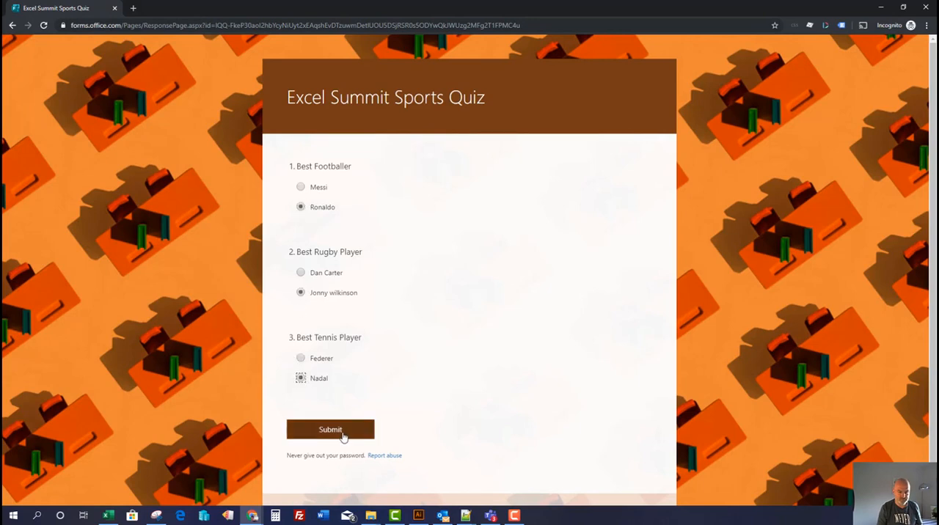
left_click(342, 434)
Check Sports Quiz.xlsx in Teams for the submitted answers, and review the Summit Flow run results in Power Automate
left_click(490, 516)
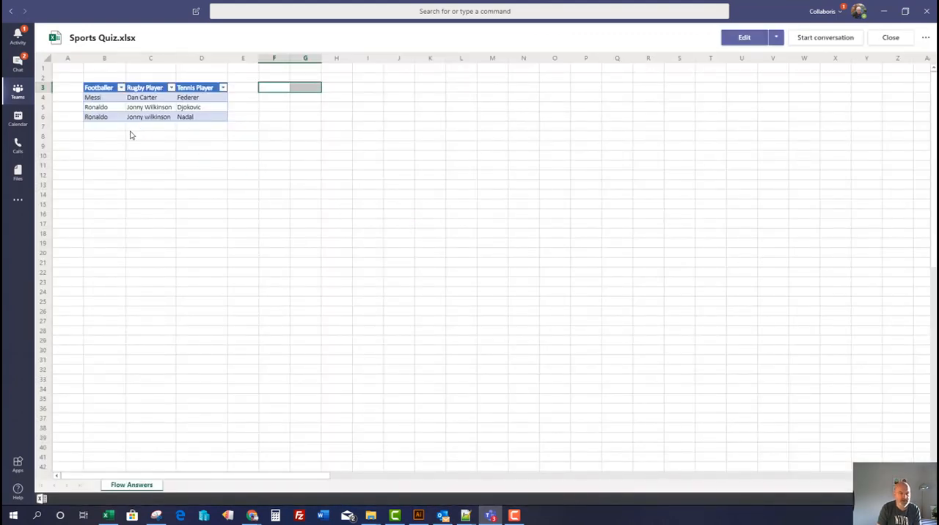
left_click_drag(107, 121, 188, 119)
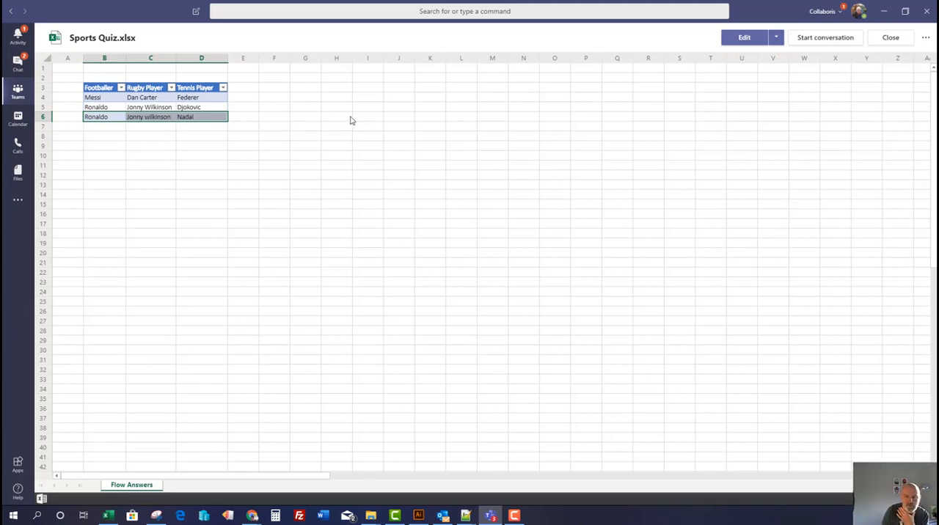
left_click(883, 12)
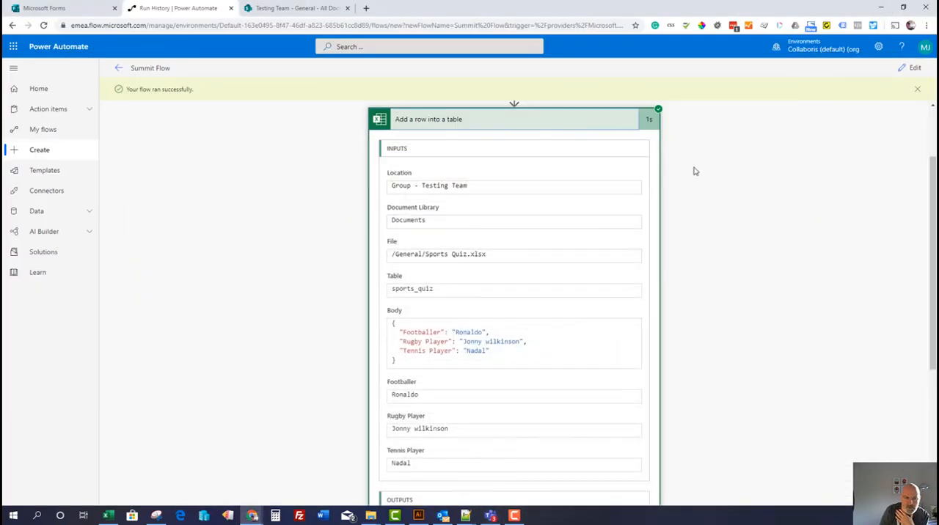
scroll(697, 171, "up", 2)
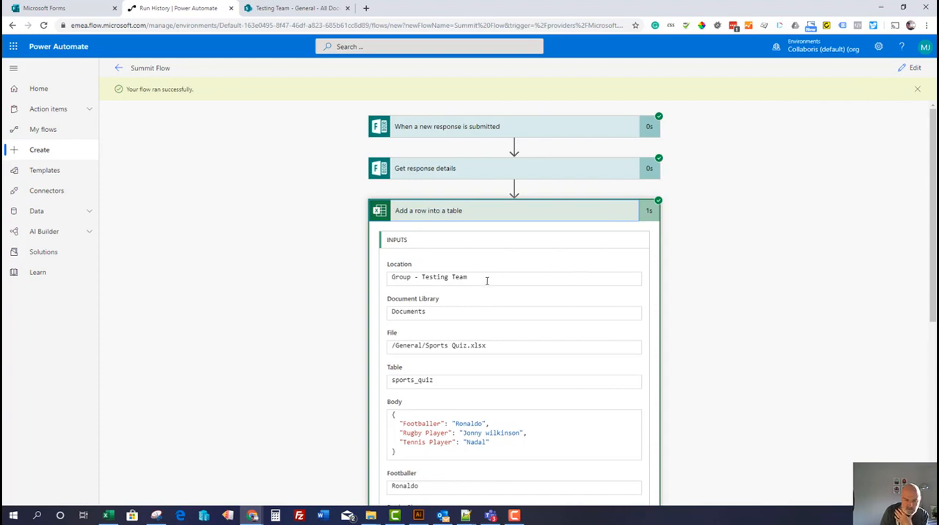
Review the inputs and outputs of the Add a row into a table action in the Summit Flow run
scroll(486, 281, "down", 3)
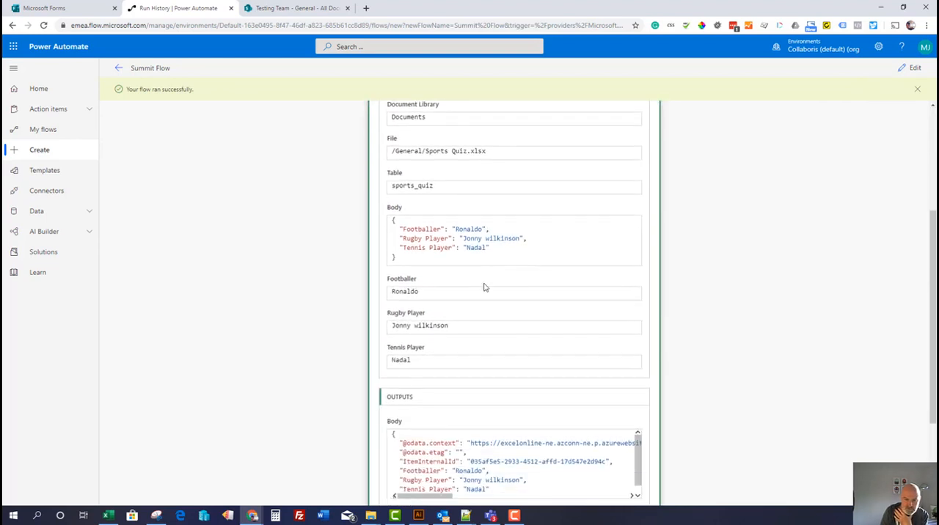
left_click_drag(418, 291, 396, 302)
left_click_drag(453, 325, 393, 327)
left_click(421, 360)
scroll(486, 378, "down", 2)
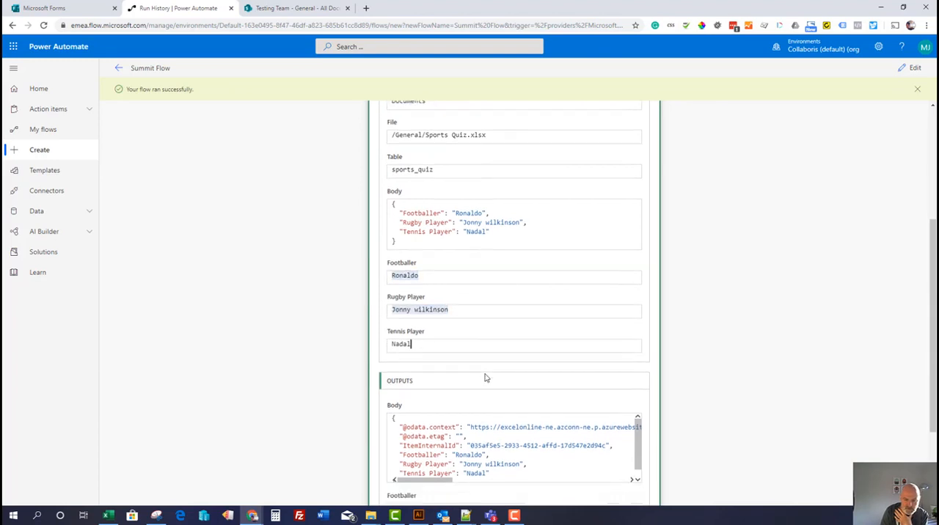
scroll(484, 375, "up", 5)
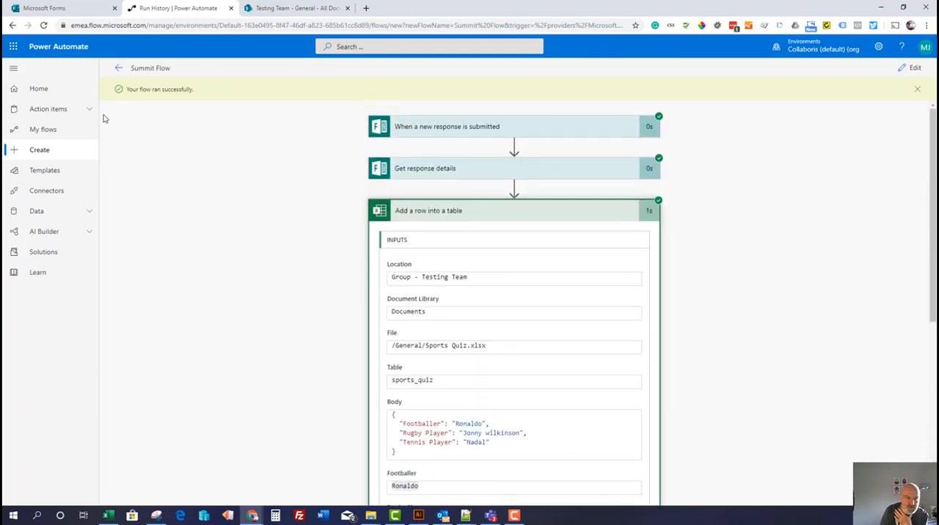
Leave the run results, reopen Summit Flow from the flows list and open it for editing
left_click(116, 69)
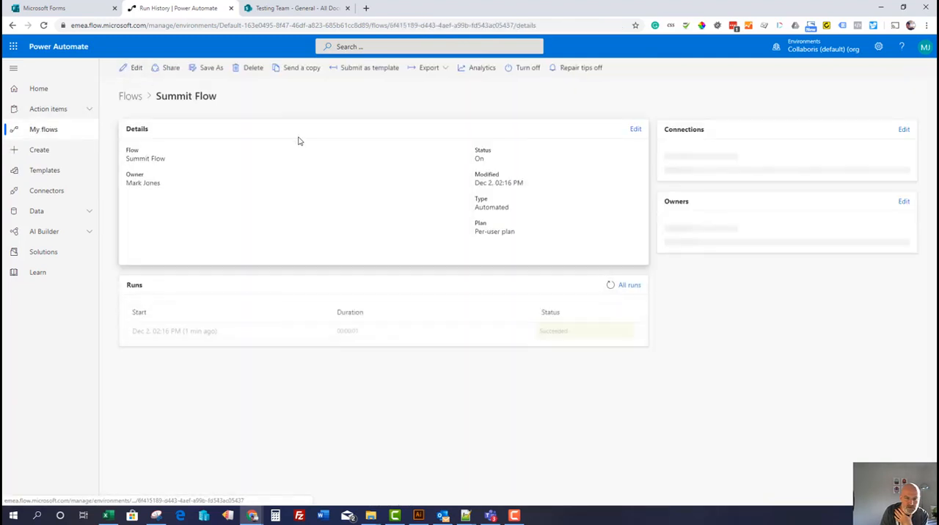
left_click(132, 97)
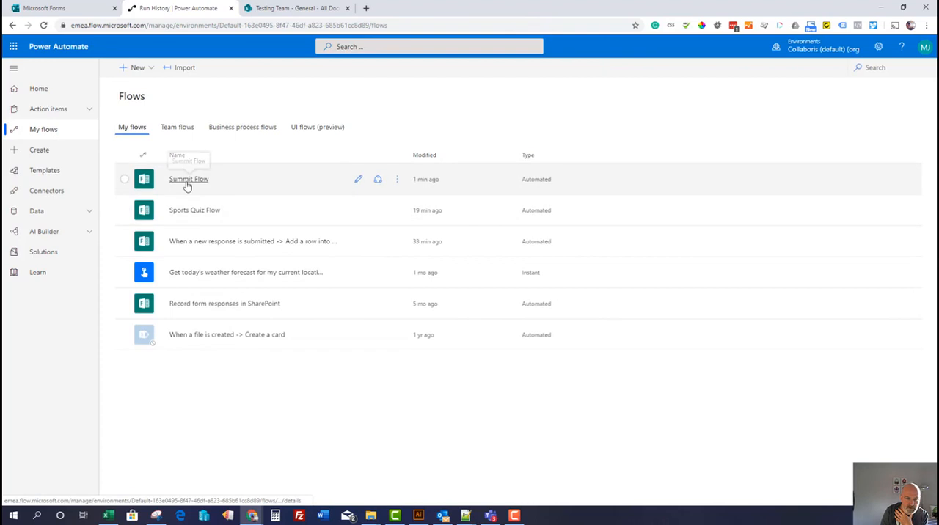
left_click(188, 181)
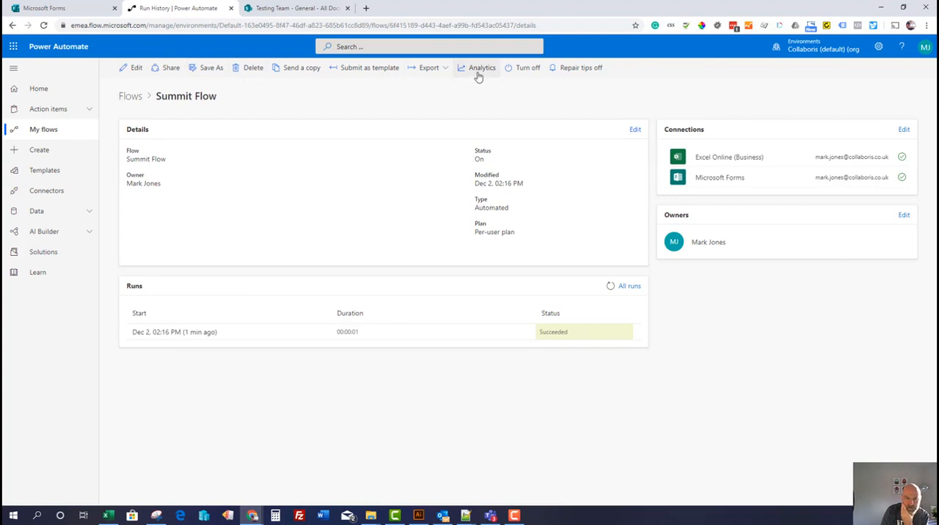
left_click(135, 70)
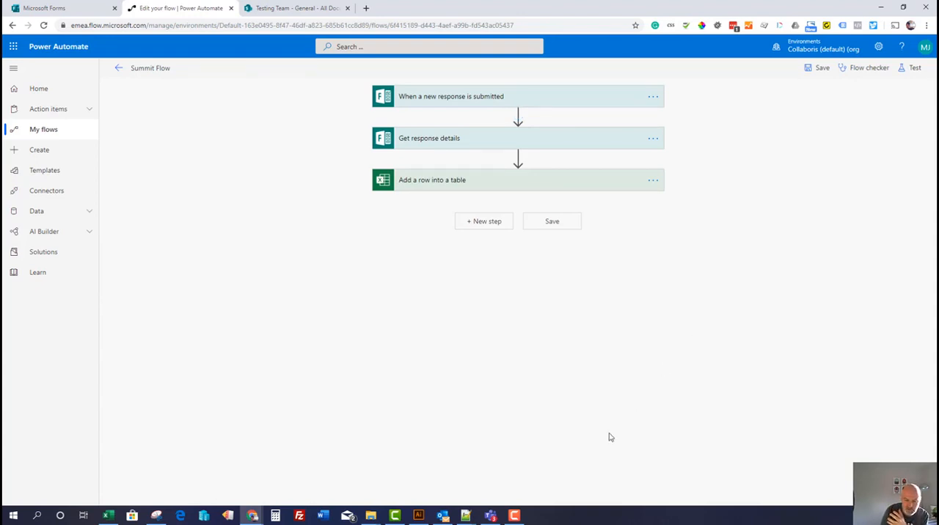
Switch to Teams and start a conversation on Sports Quiz.xlsx with the message "ooo a new entry has come in!"
left_click(490, 516)
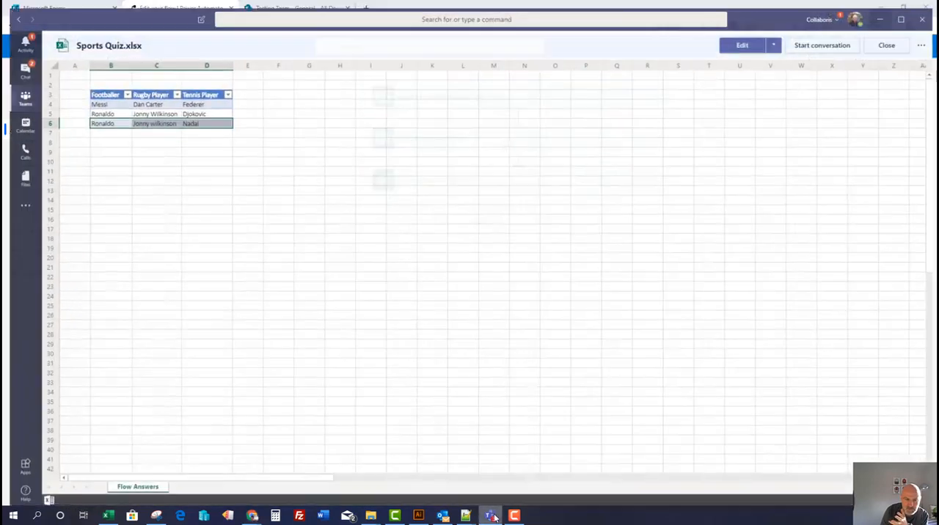
left_click(191, 156)
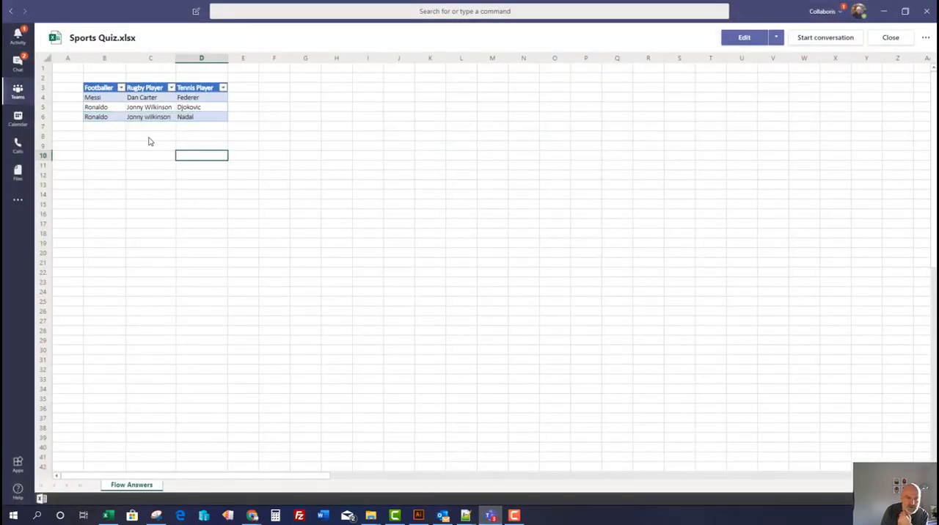
left_click(103, 119)
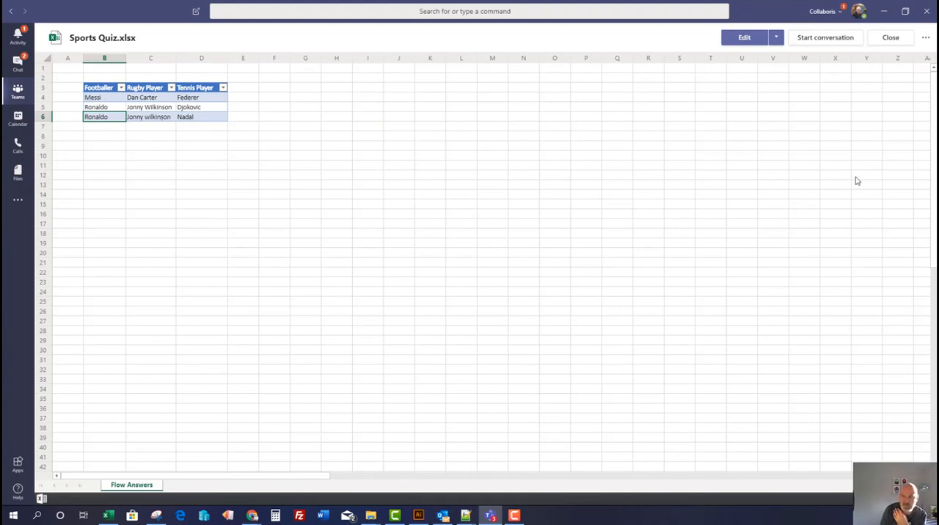
left_click(820, 38)
type("ooo a new entry")
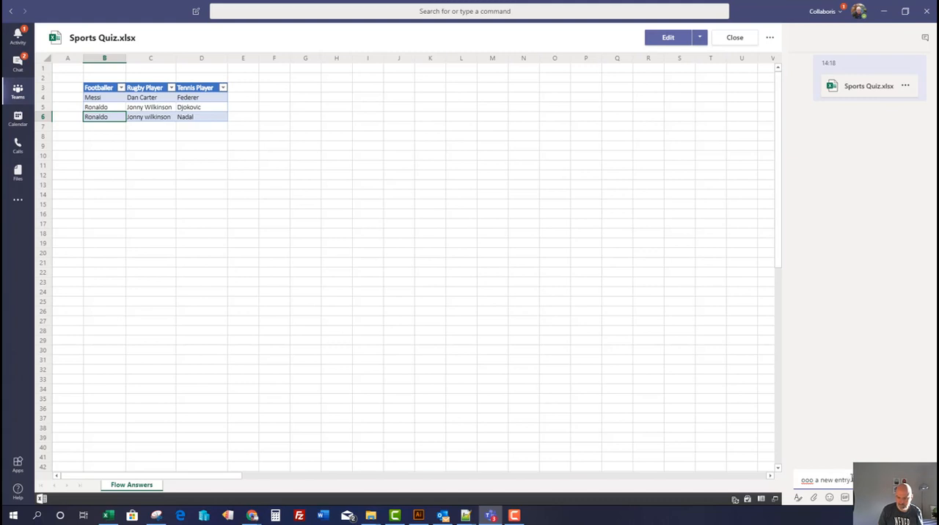
key("Return")
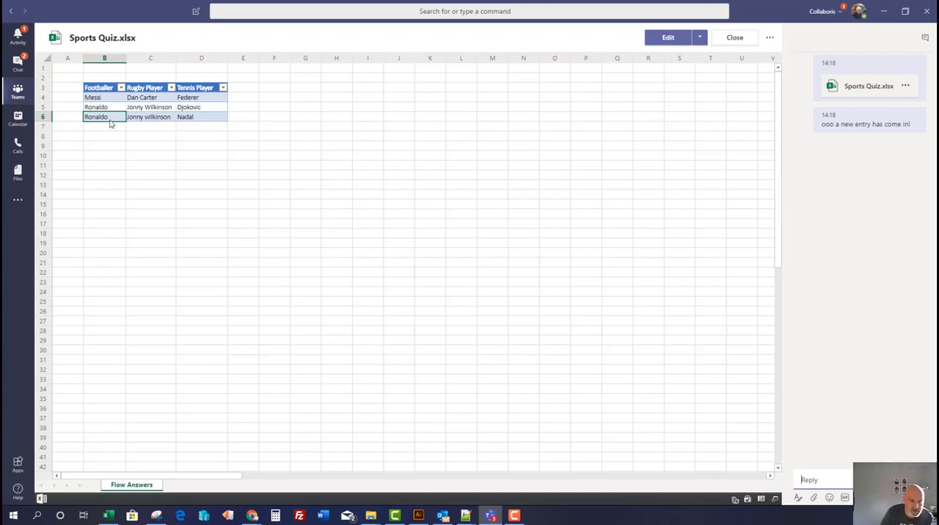
left_click(100, 98)
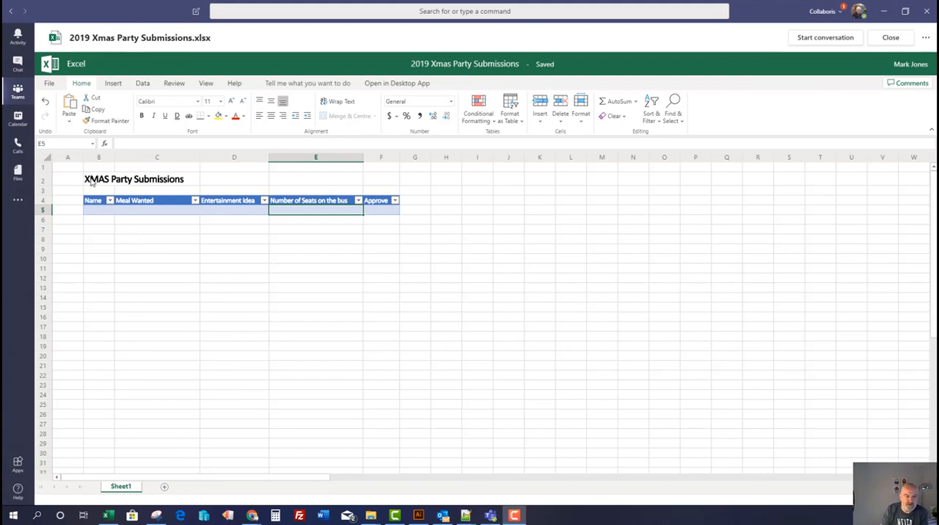
Examine the title and each column of the XMAS Party Submissions table in 2019 Xmas Party Submissions.xlsx, from Name to Approve
left_click(94, 183)
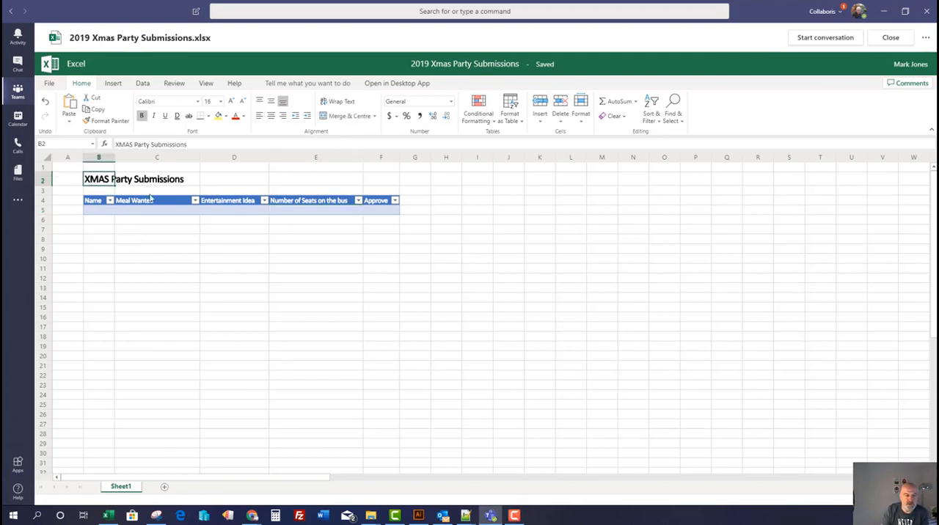
left_click(102, 213)
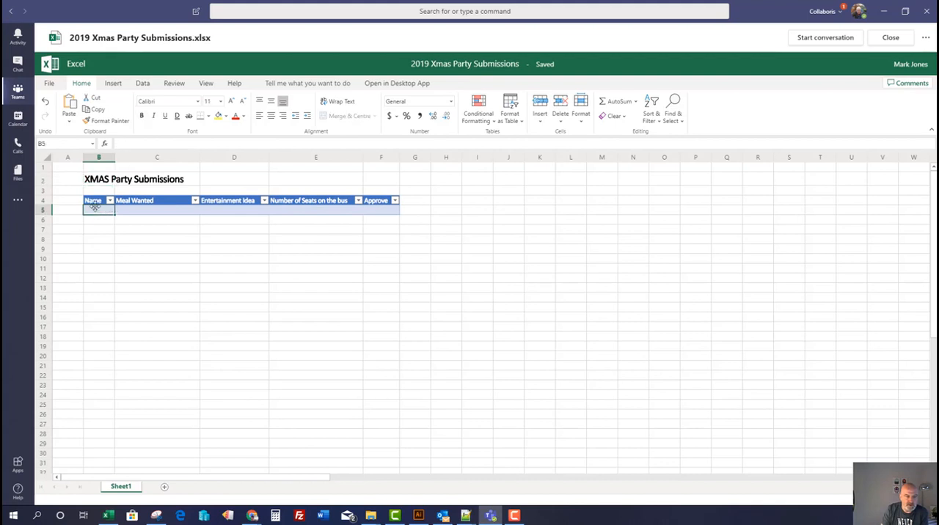
left_click(147, 211)
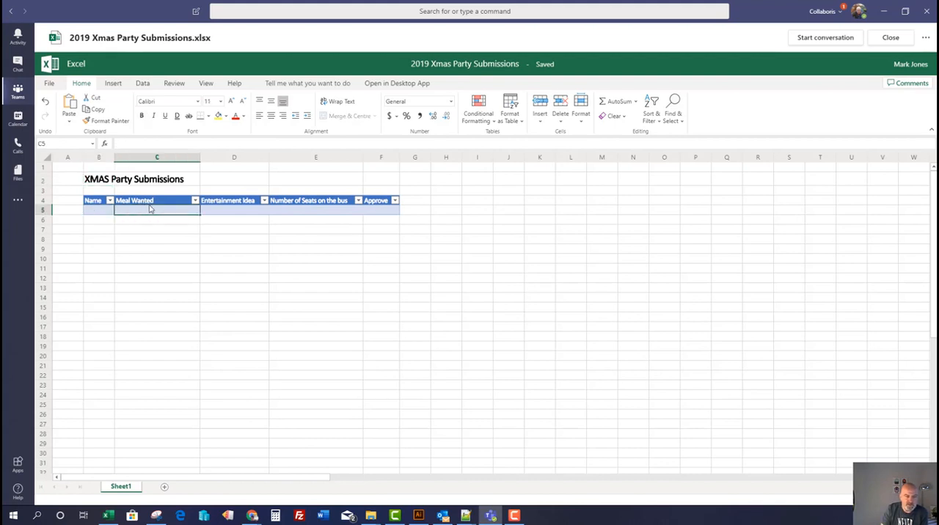
left_click(226, 214)
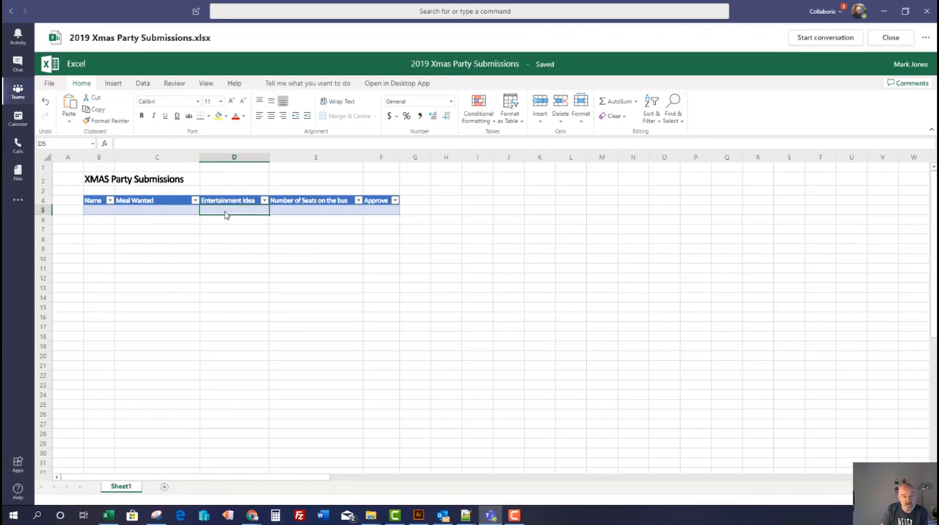
left_click(301, 214)
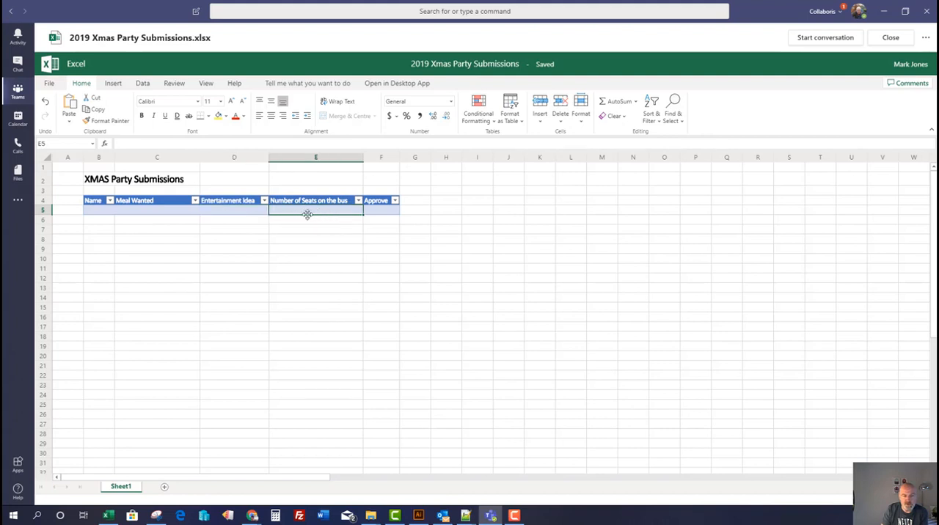
left_click(376, 214)
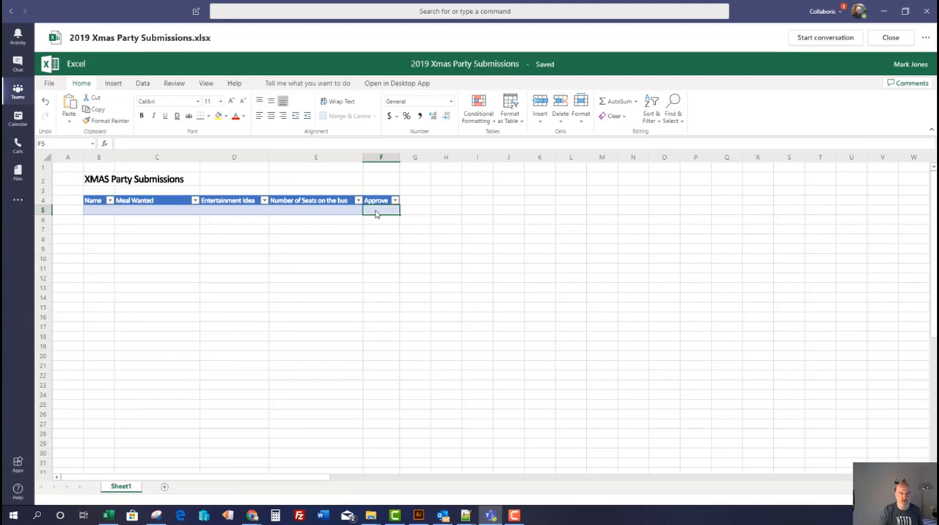
left_click(100, 212)
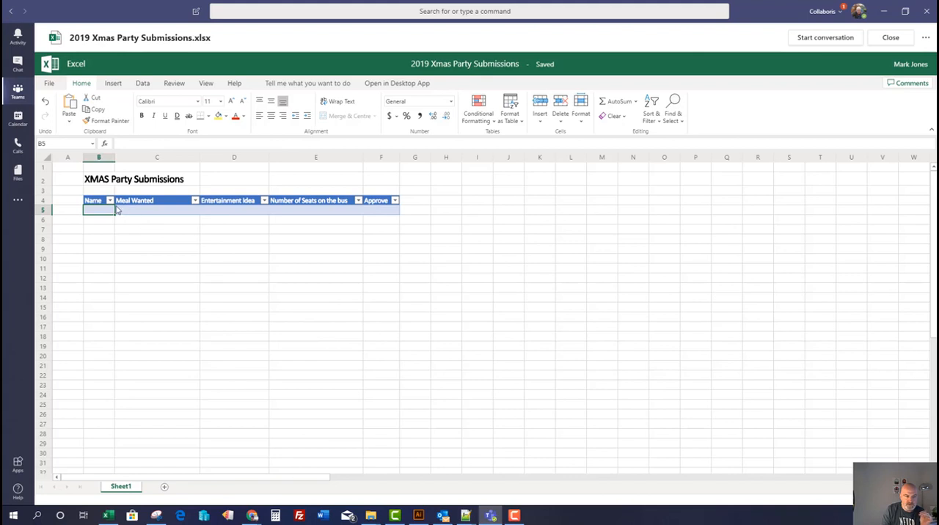
left_click_drag(93, 203, 382, 210)
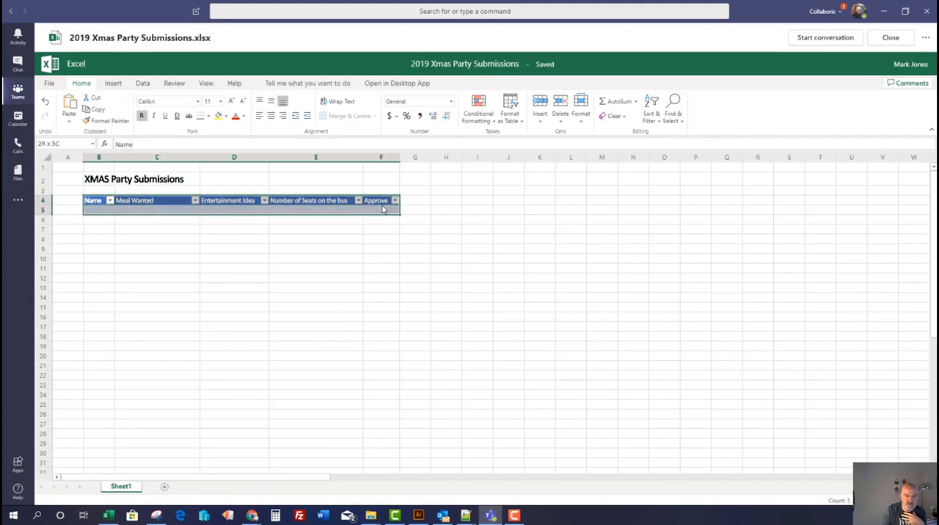
left_click(347, 213)
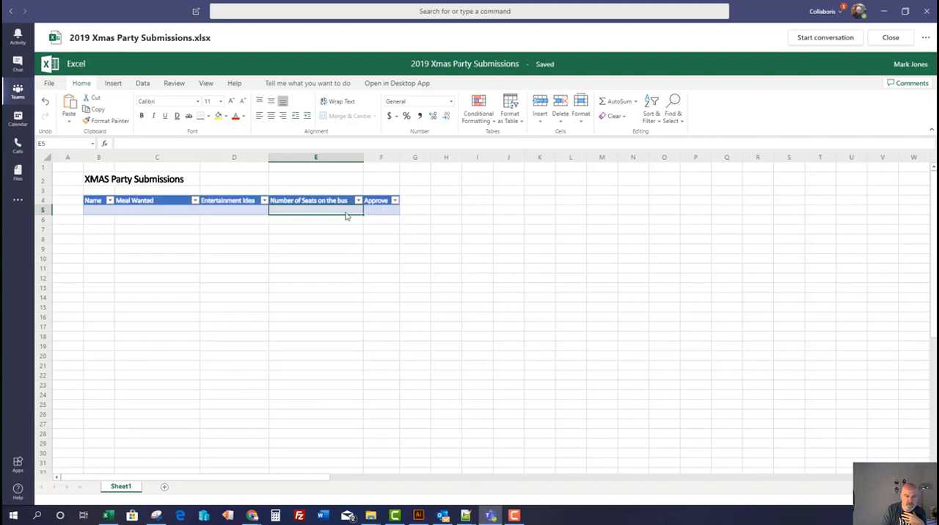
View the Xmas Party People list in SharePoint, and return to Teams to examine the Approve column of the submissions table
left_click(881, 12)
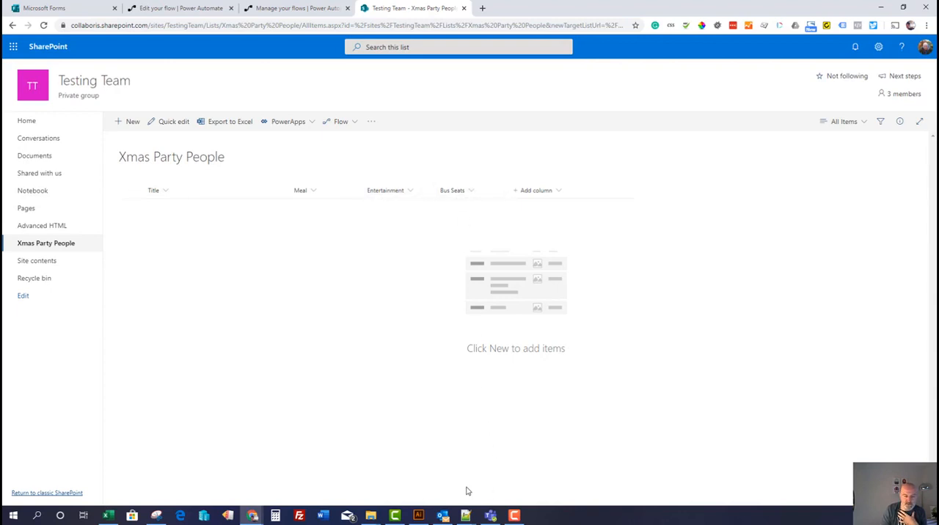
left_click(490, 516)
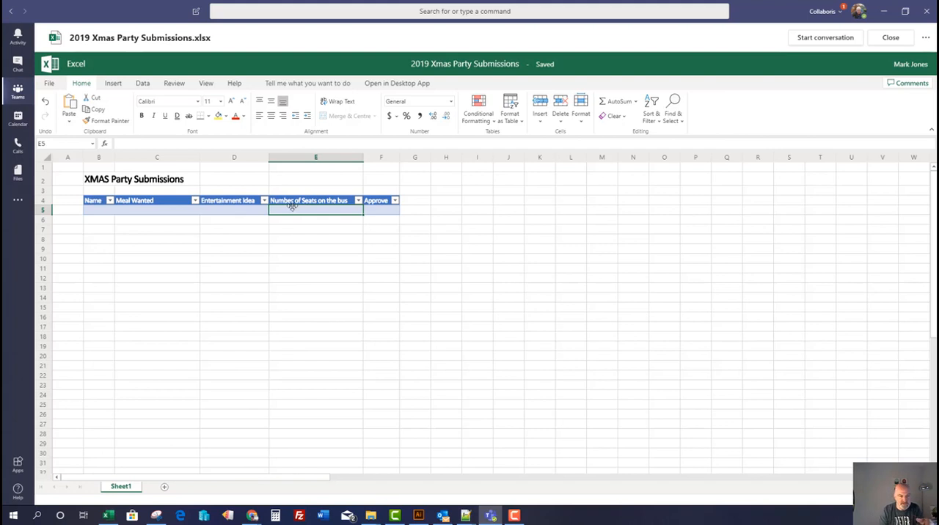
left_click(385, 203)
left_click(389, 212)
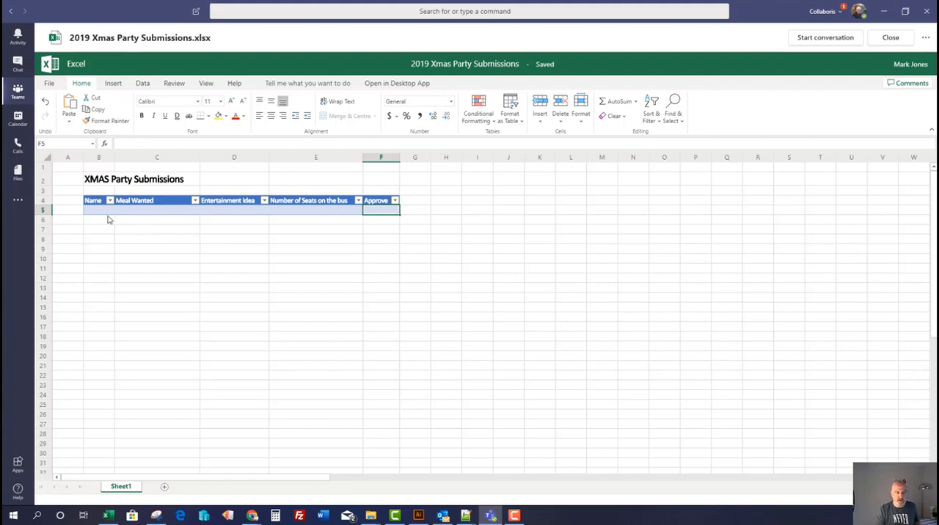
Switch to the XMAS Party Approvals flow in Power Automate and inspect its Recurrence and Get a row settings
left_click(881, 15)
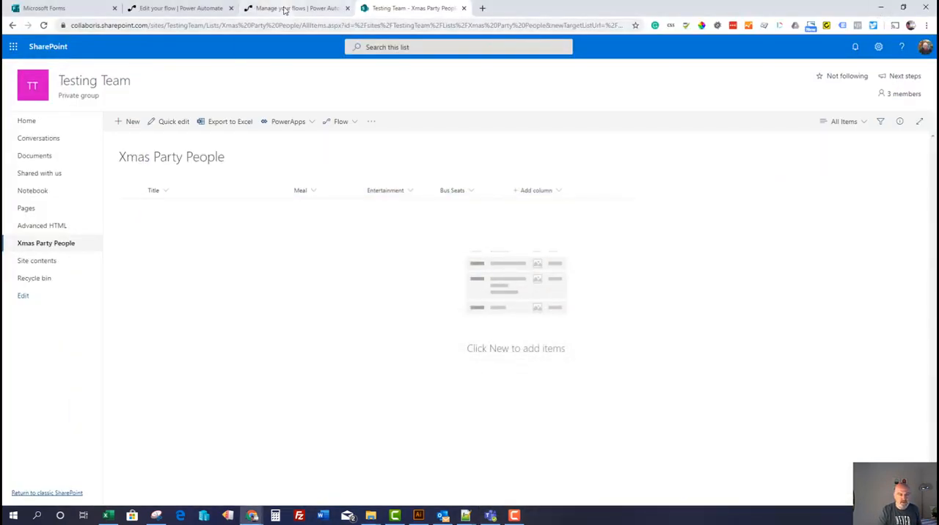
left_click(285, 8)
left_click(199, 9)
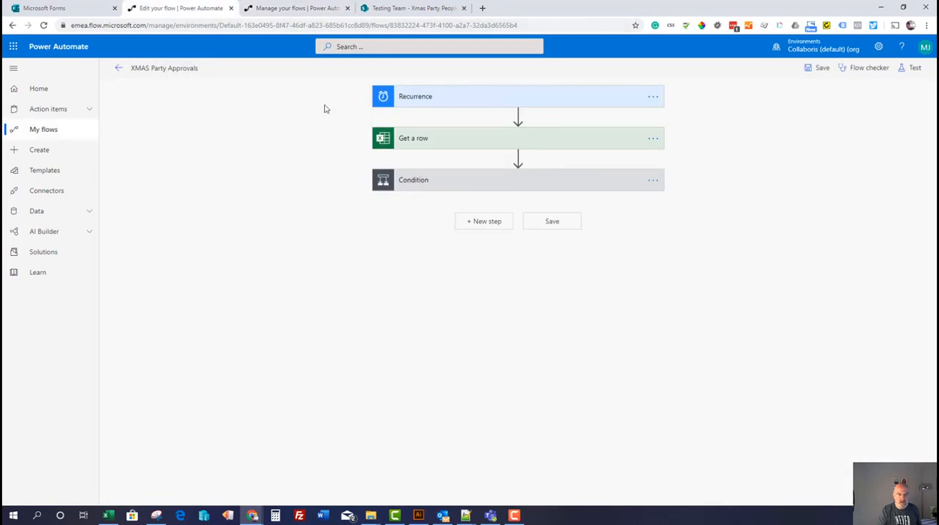
left_click(449, 99)
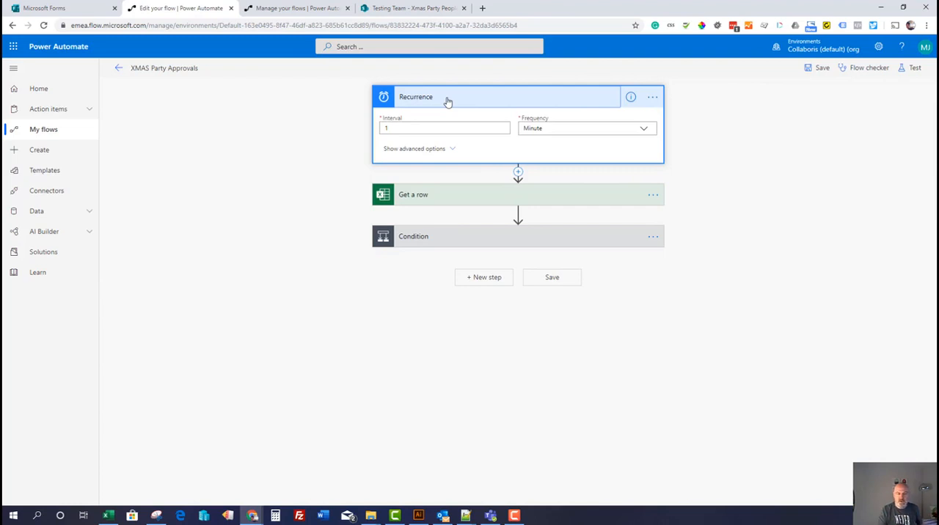
left_click(449, 127)
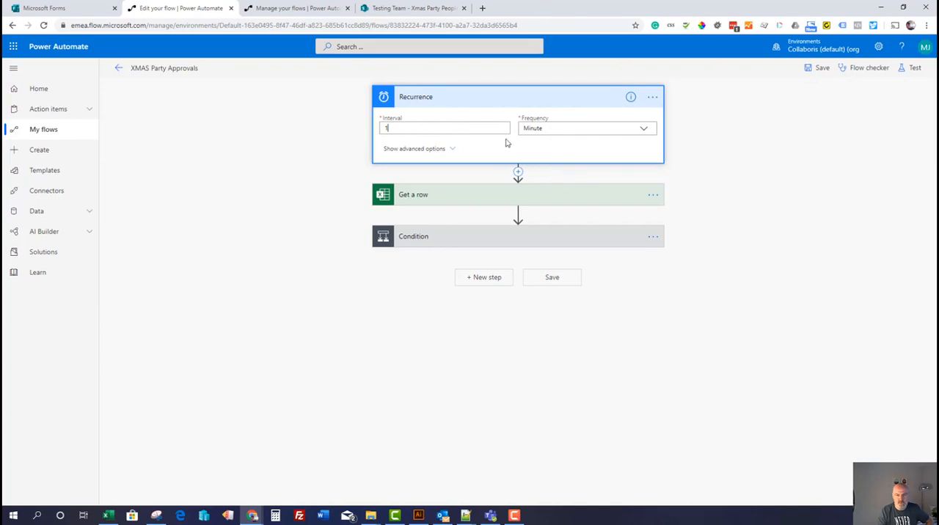
left_click(544, 194)
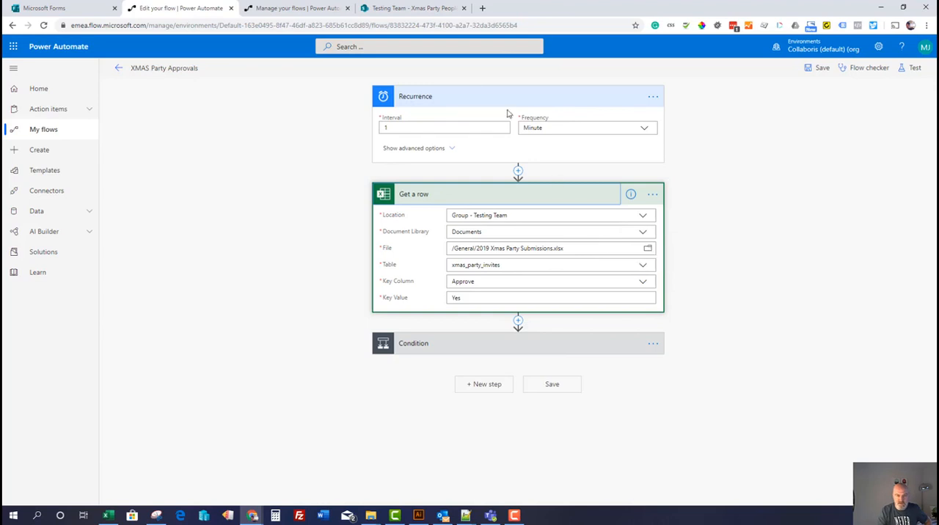
Compare the Get a row file, table and key column settings with 2019 Xmas Party Submissions.xlsx in Teams
left_click(490, 515)
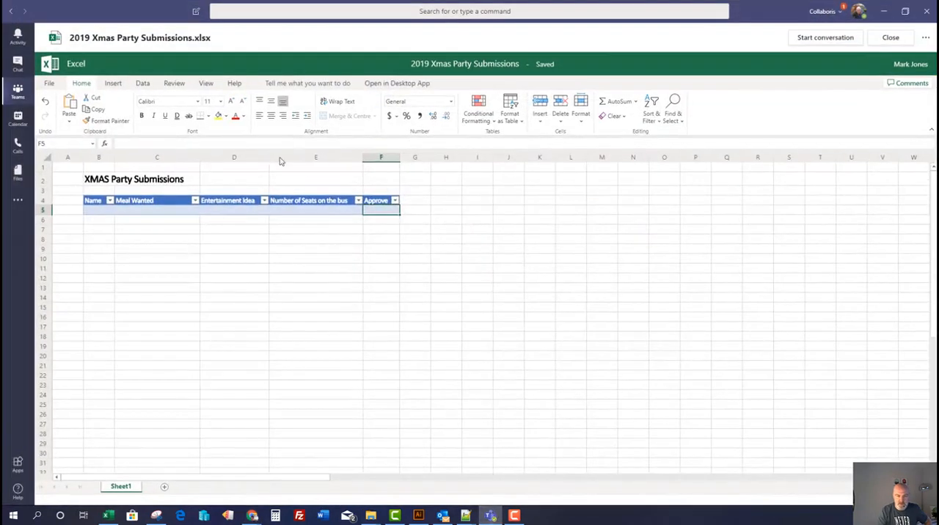
left_click(884, 11)
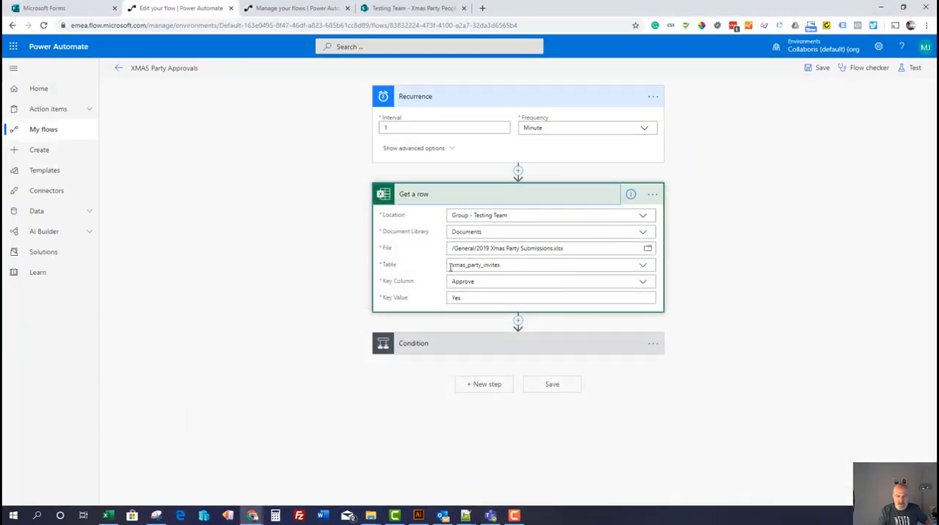
left_click(491, 516)
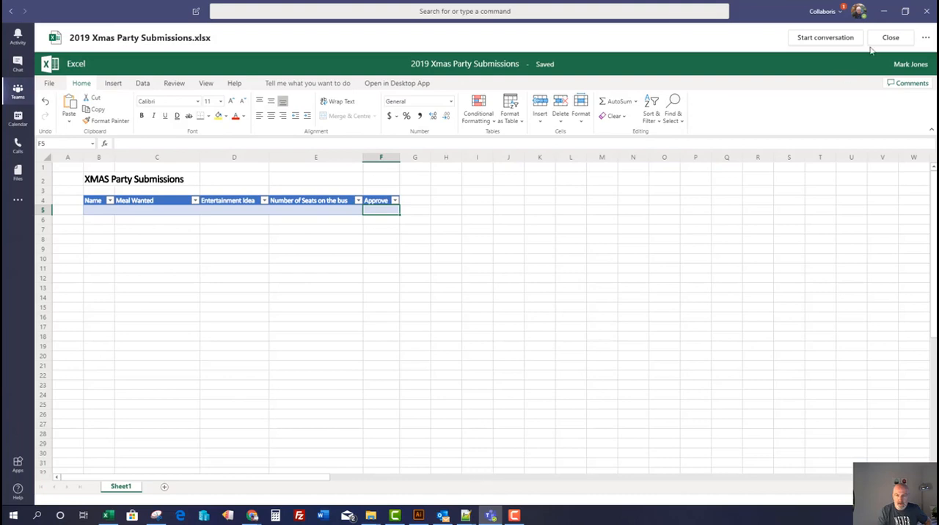
left_click(884, 12)
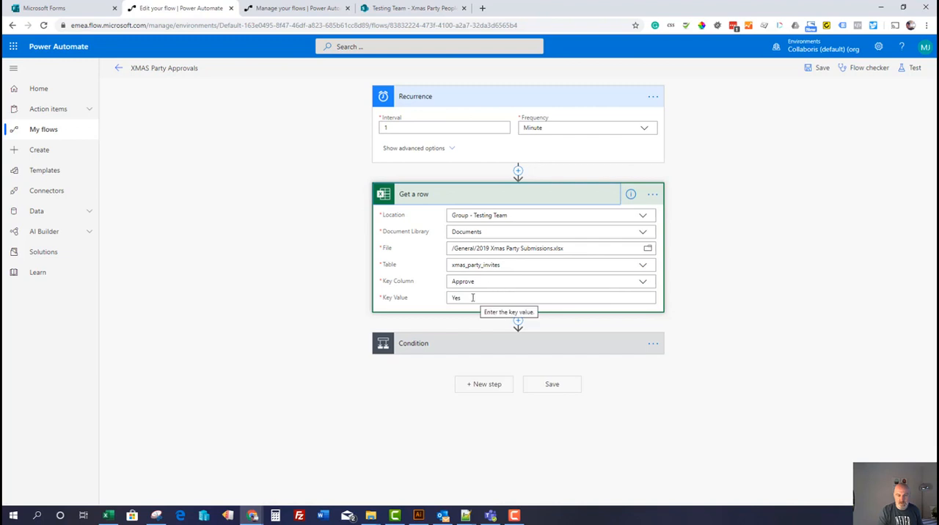
left_click(495, 518)
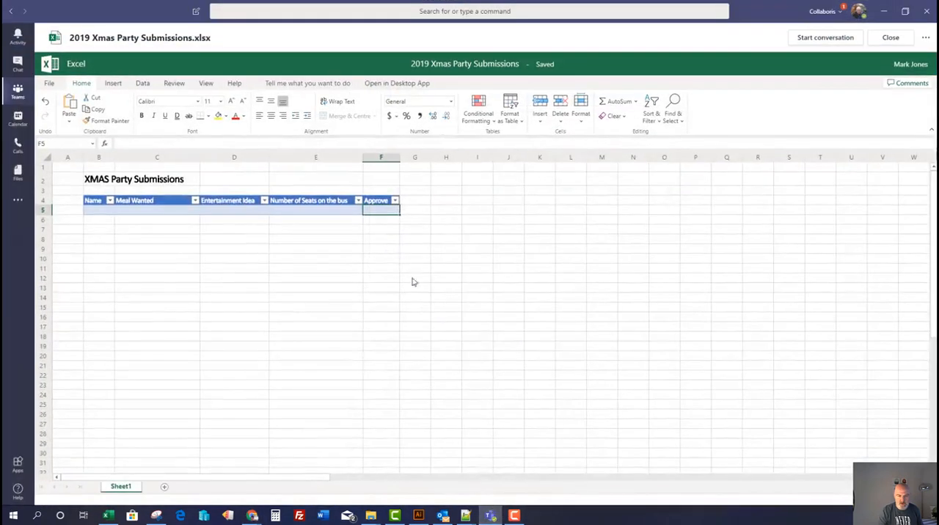
Check the Approve column header, and return to Power Automate to inspect the Condition of the XMAS Party Approvals flow
left_click(379, 203)
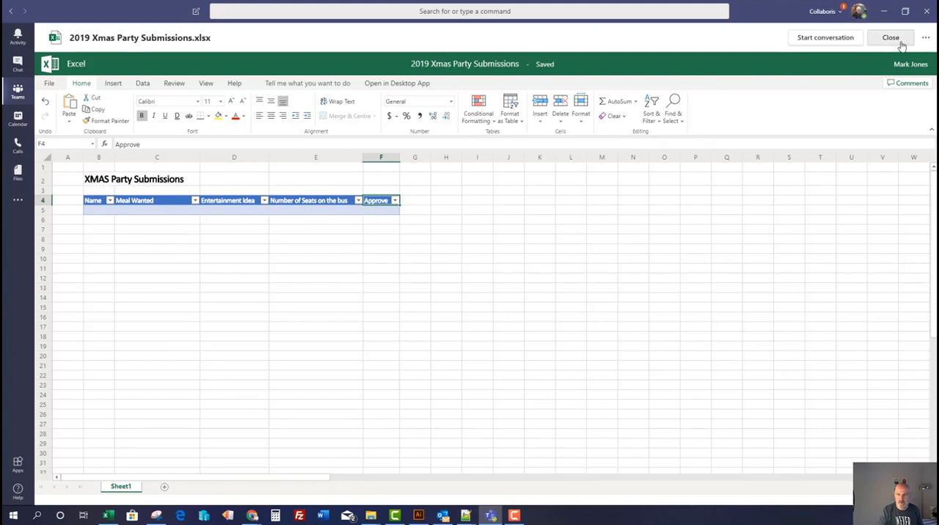
left_click(884, 12)
left_click(569, 346)
scroll(514, 322, "down", 2)
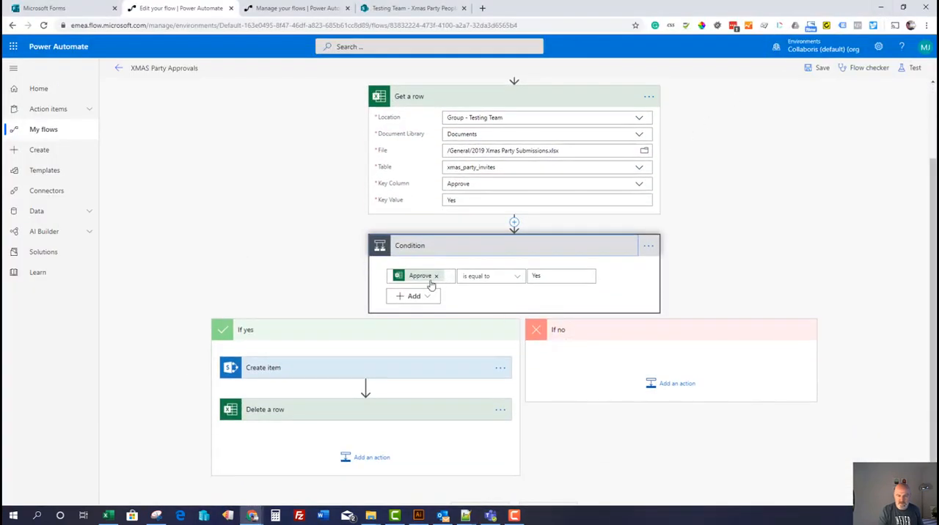
mouse_move(423, 284)
scroll(422, 326, "down", 1)
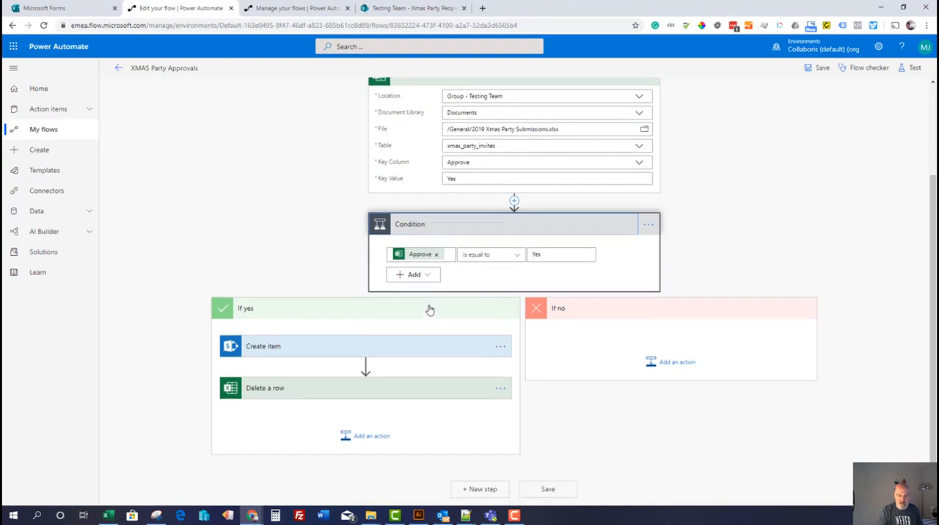
Expand the Create item action and compare its field mappings with the columns of the Xmas Party People list in SharePoint
left_click(421, 350)
scroll(421, 350, "down", 1)
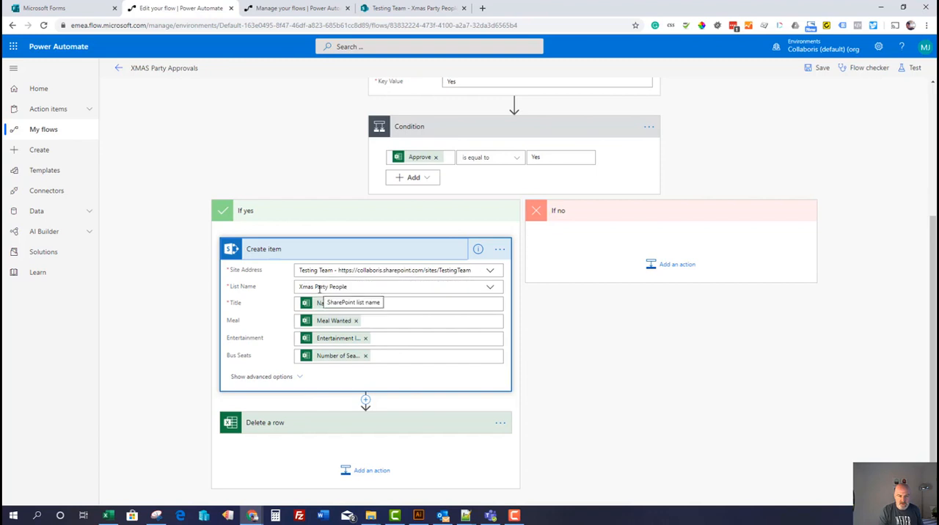
left_click(397, 9)
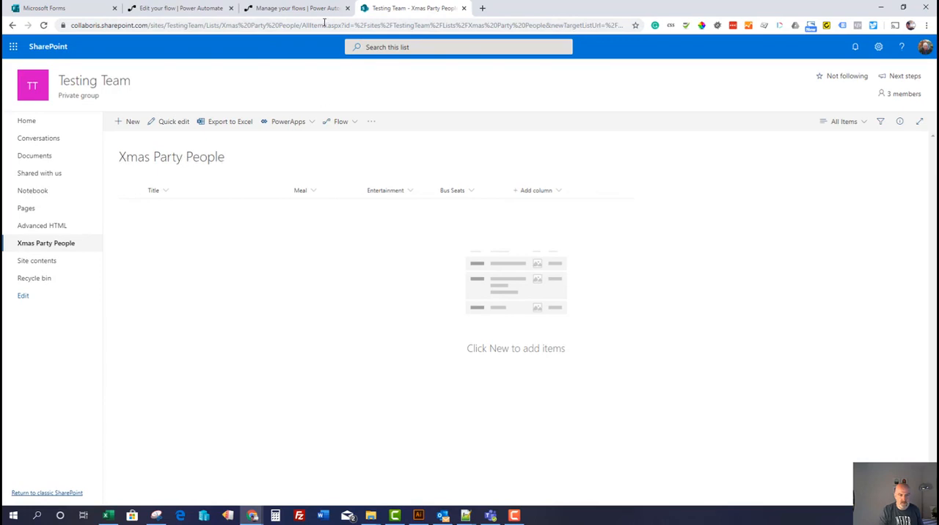
left_click(180, 8)
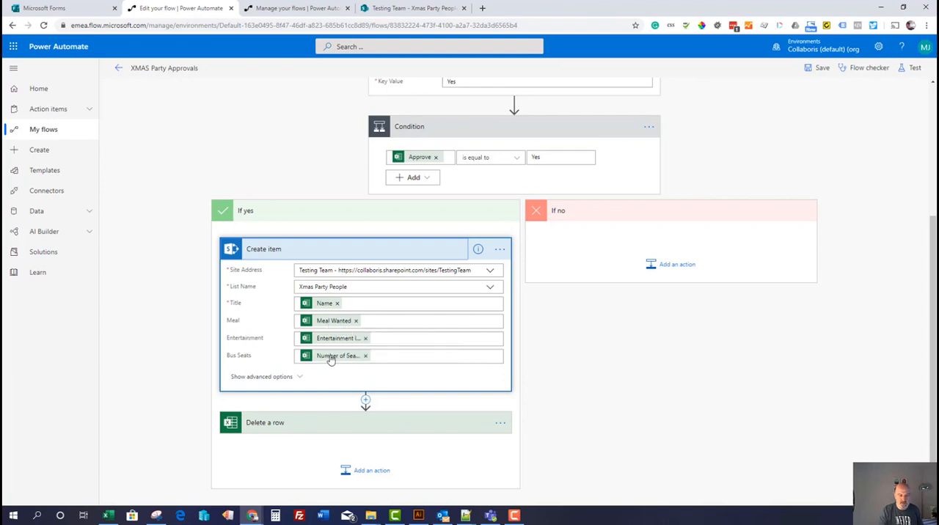
Expand the Delete a row action and inspect its file, table, key column and key value settings
scroll(328, 358, "down", 1)
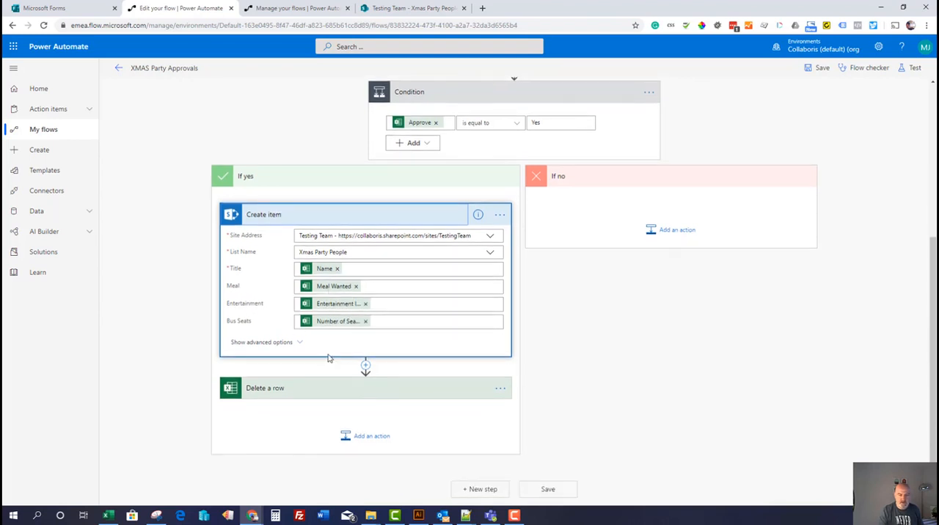
left_click(394, 394)
scroll(394, 393, "down", 1)
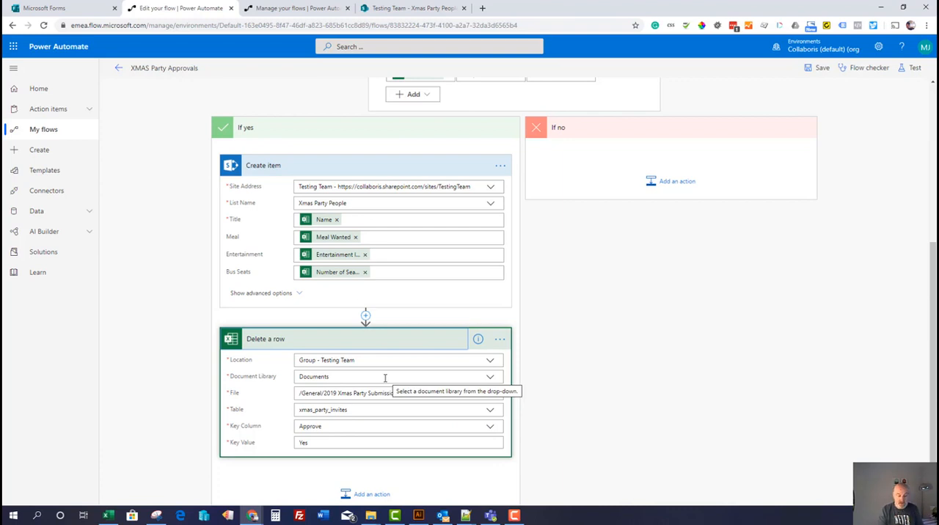
Switch to the workbook in Teams and enter the attendee's full name and the meal Gluten Free in row 5 of the submissions table
left_click(486, 516)
left_click(104, 213)
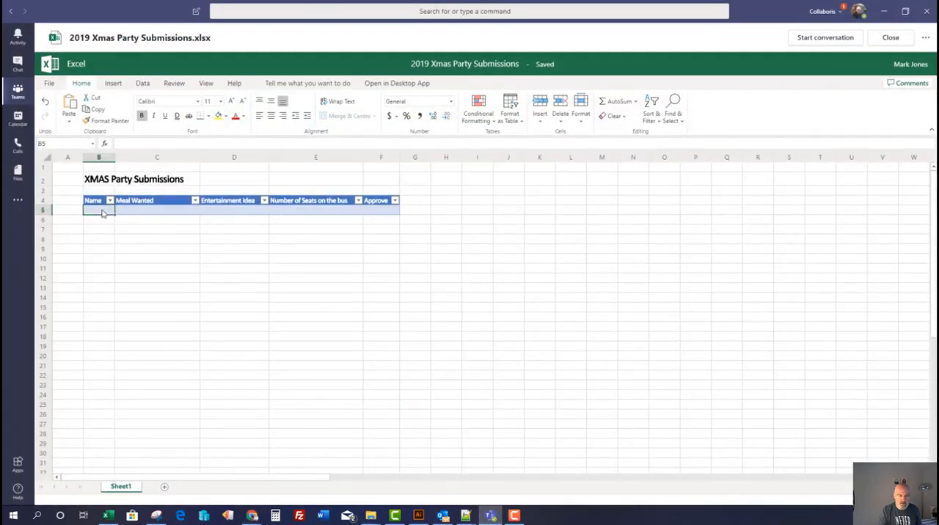
double_click(104, 213)
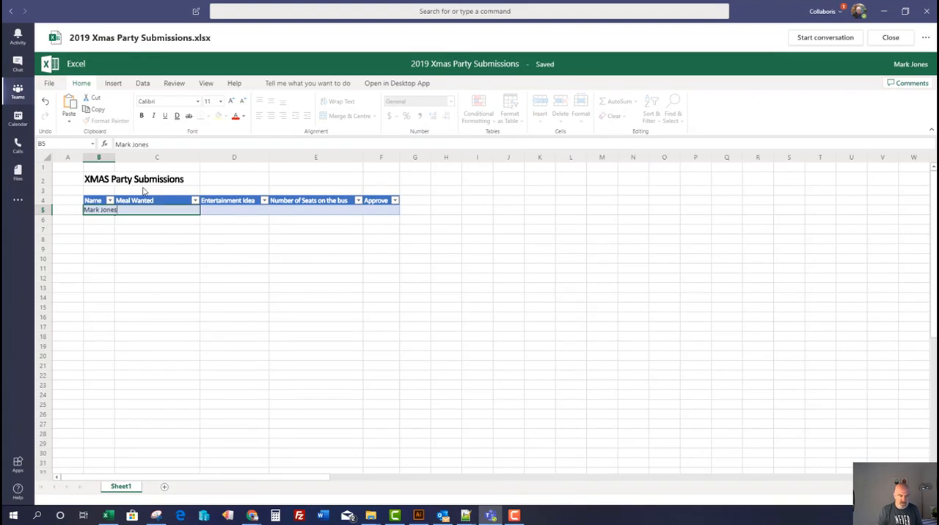
key("Tab")
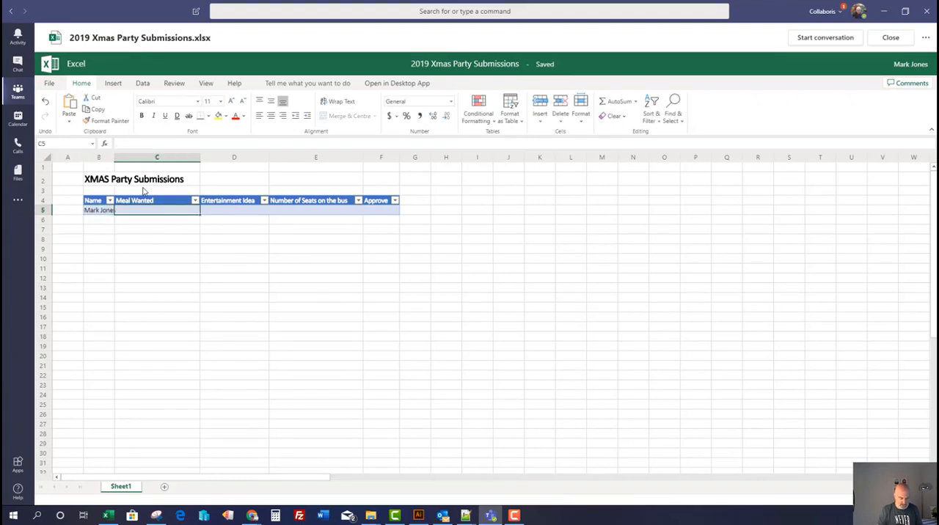
type("Gluten F")
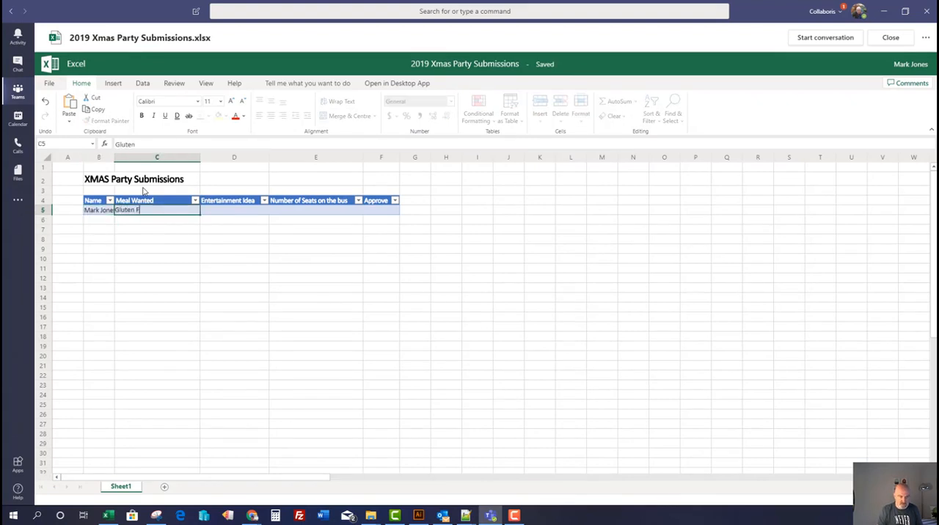
type("ree")
key("Tab")
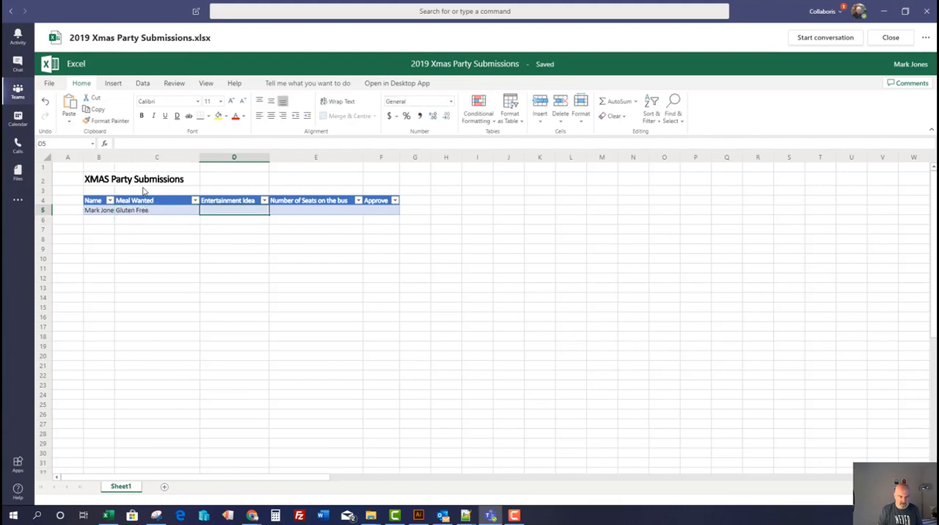
Complete row 5 with Band as the entertainment idea, 2 seats on the bus and Yes under Approve
type("B")
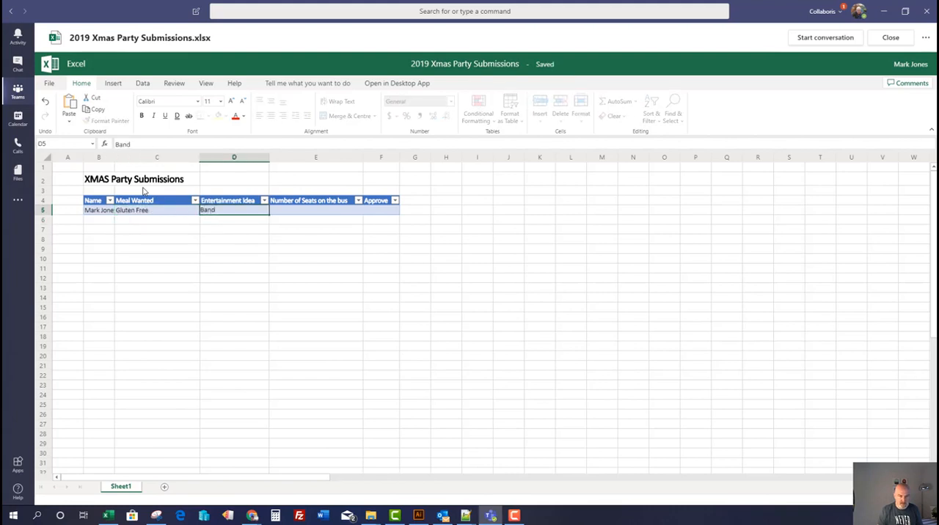
type("and")
key("Tab")
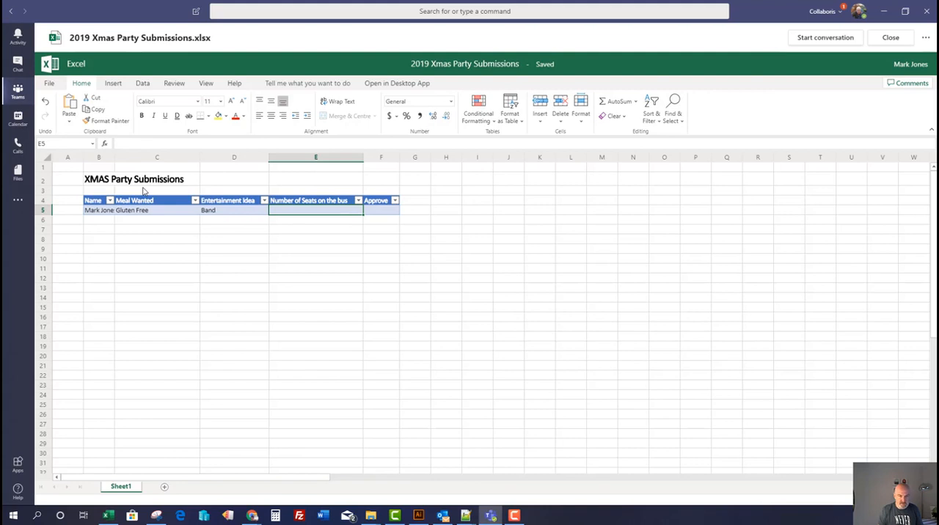
type("2")
key("Tab")
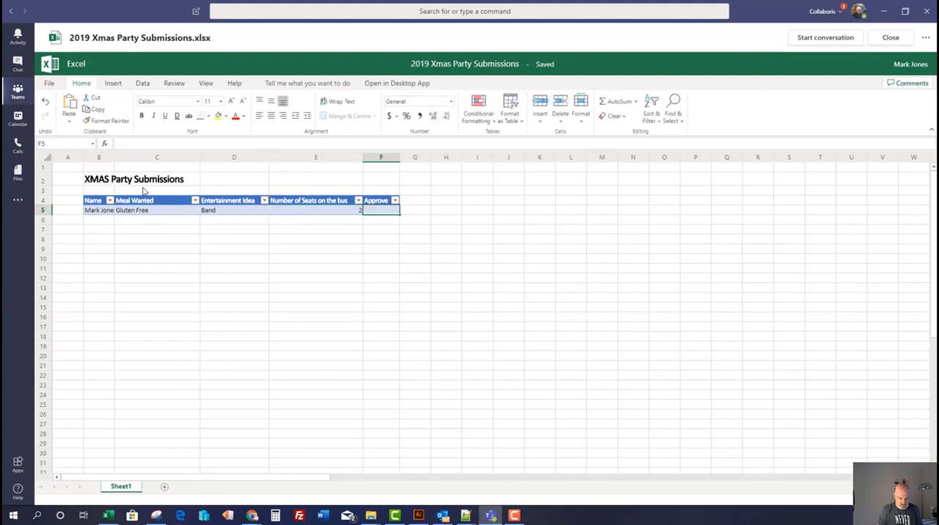
type("Yes")
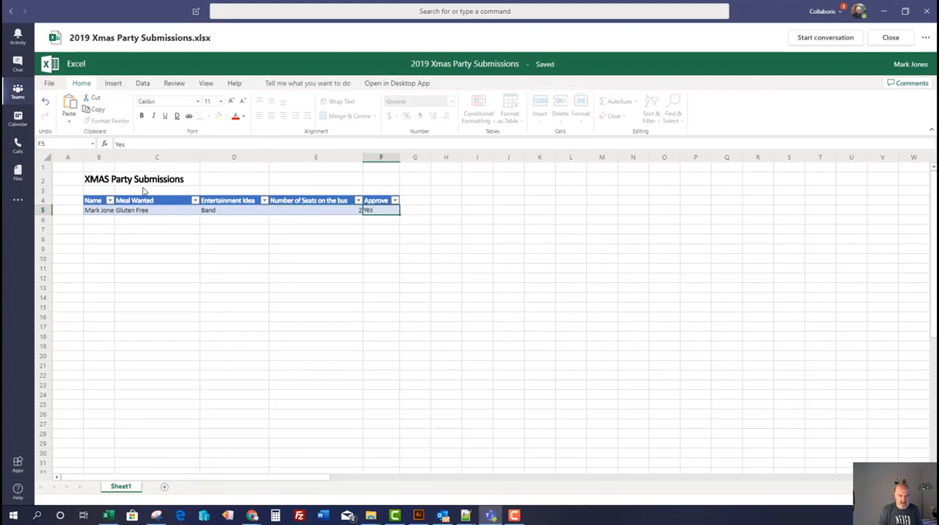
key("Return")
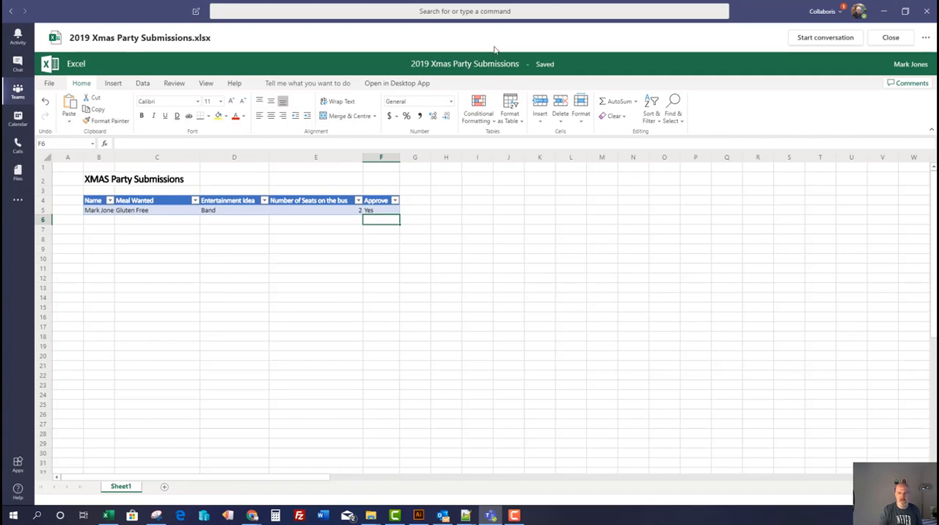
Switch to the browser and reload the Xmas Party People list in SharePoint to check its items
left_click(883, 12)
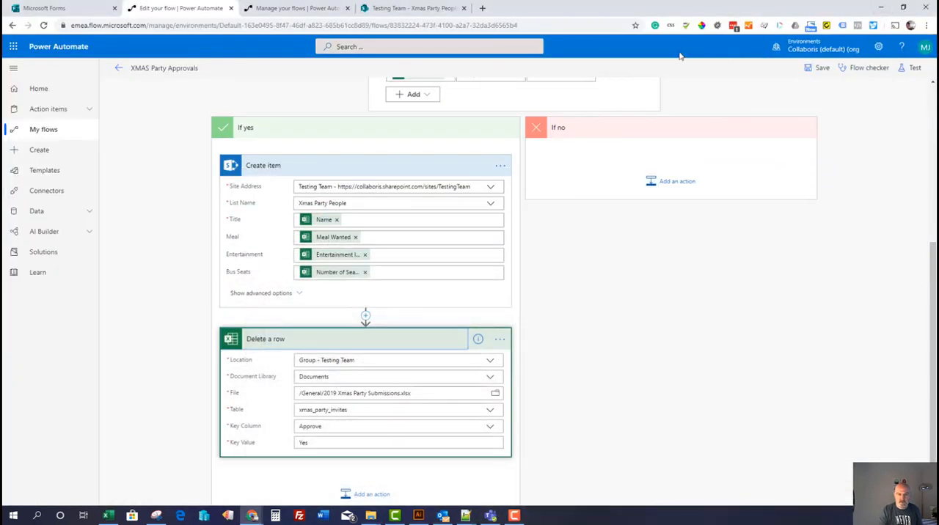
left_click(392, 9)
left_click(43, 25)
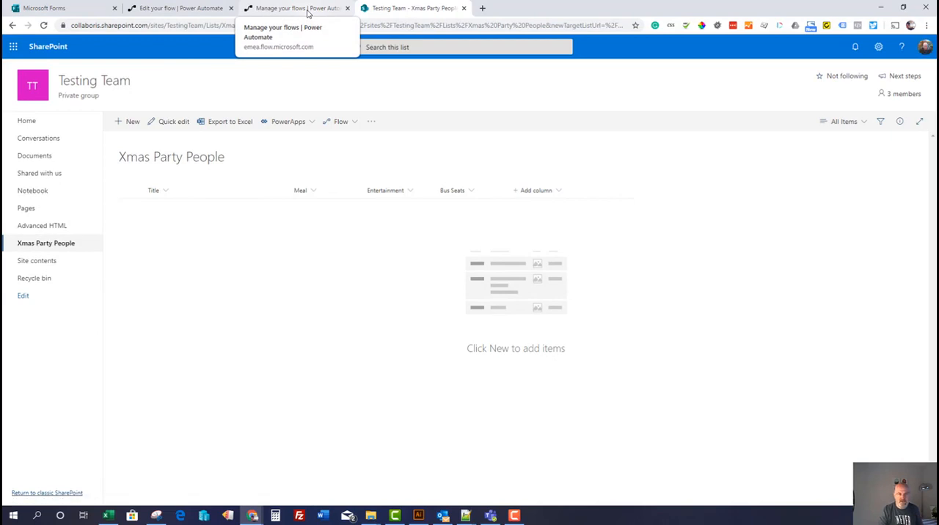
Return to the XMAS Party Approvals flow, then save, test and run it by performing the trigger action manually
left_click(192, 9)
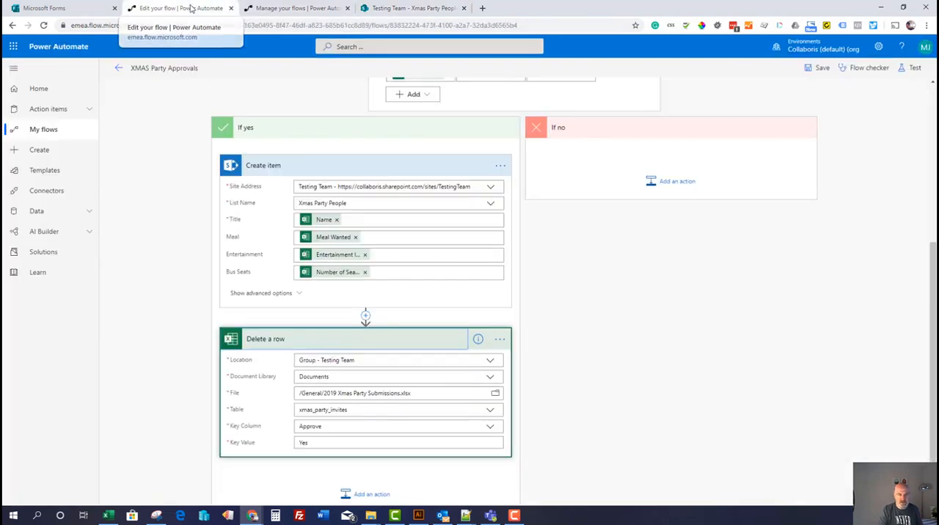
left_click(912, 70)
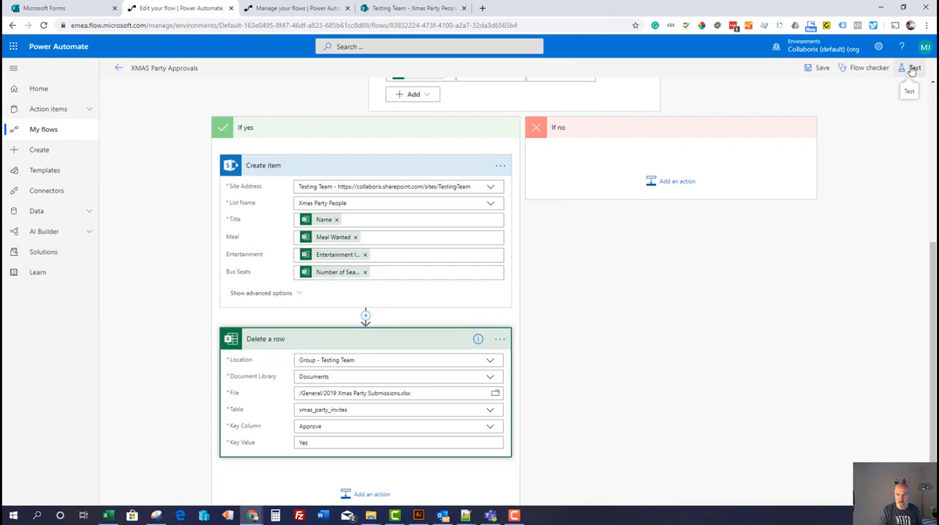
left_click(785, 91)
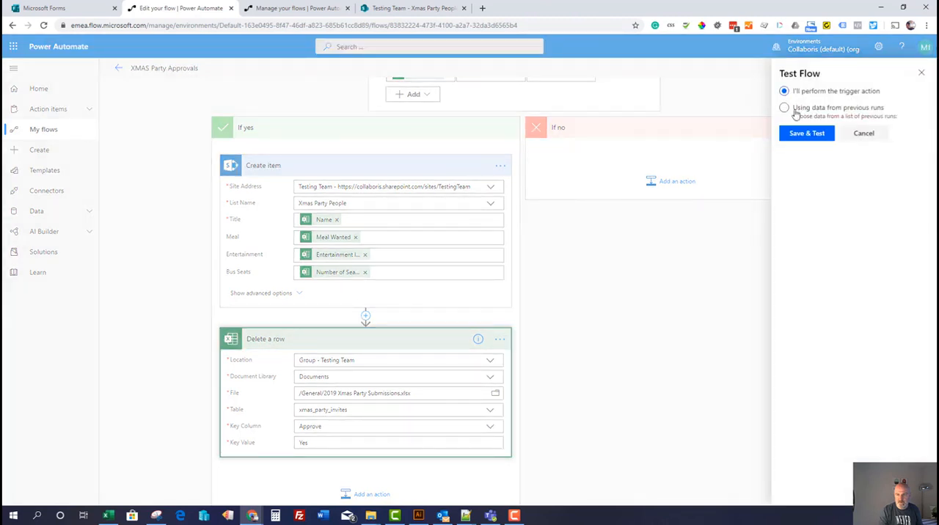
left_click(803, 135)
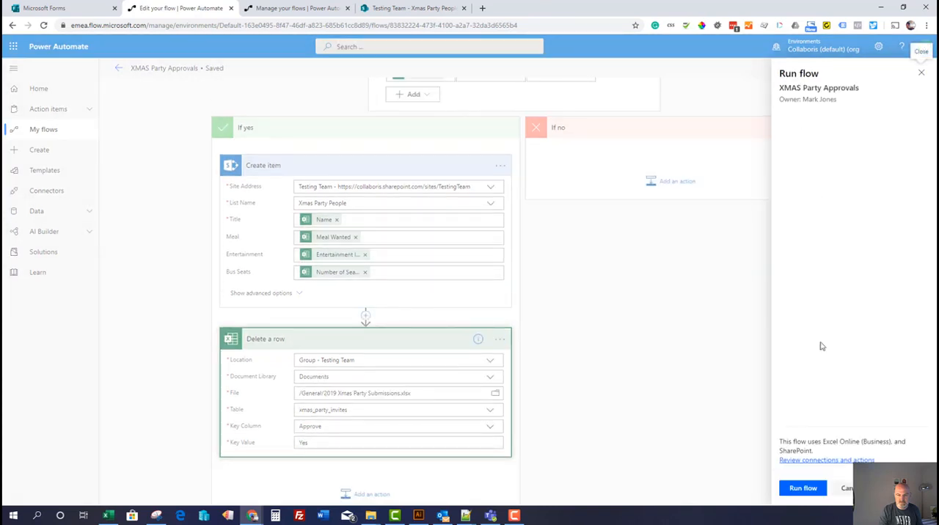
left_click(802, 489)
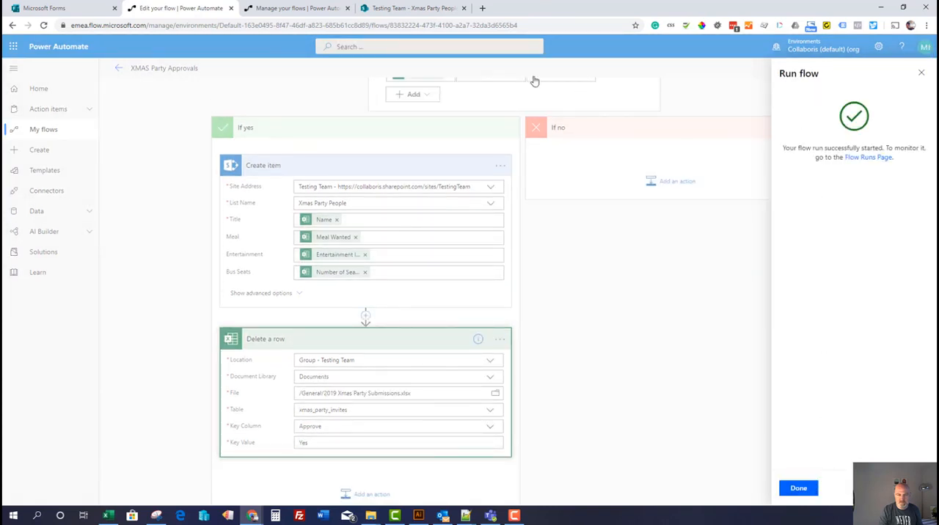
Reload the Xmas Party People list in SharePoint and check the submissions table in Teams for the effects of the run
left_click(393, 9)
left_click(44, 25)
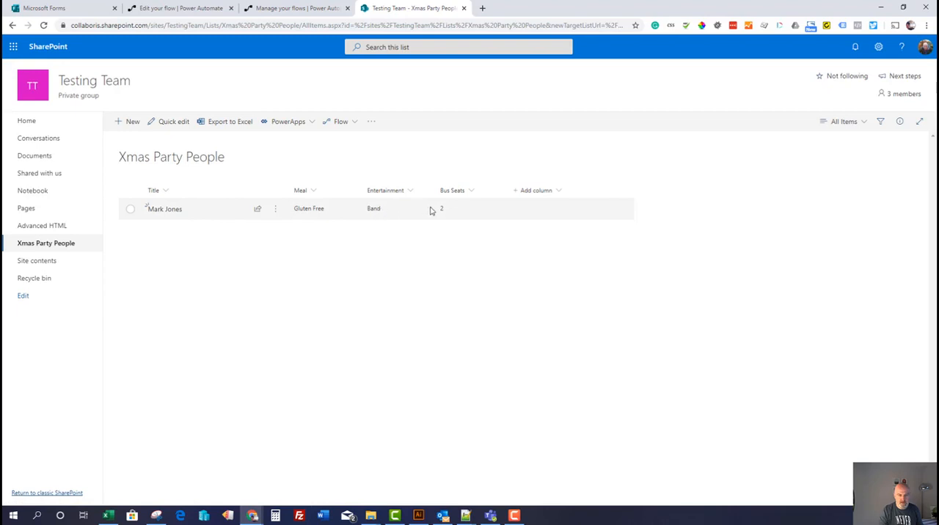
left_click(490, 515)
left_click(323, 251)
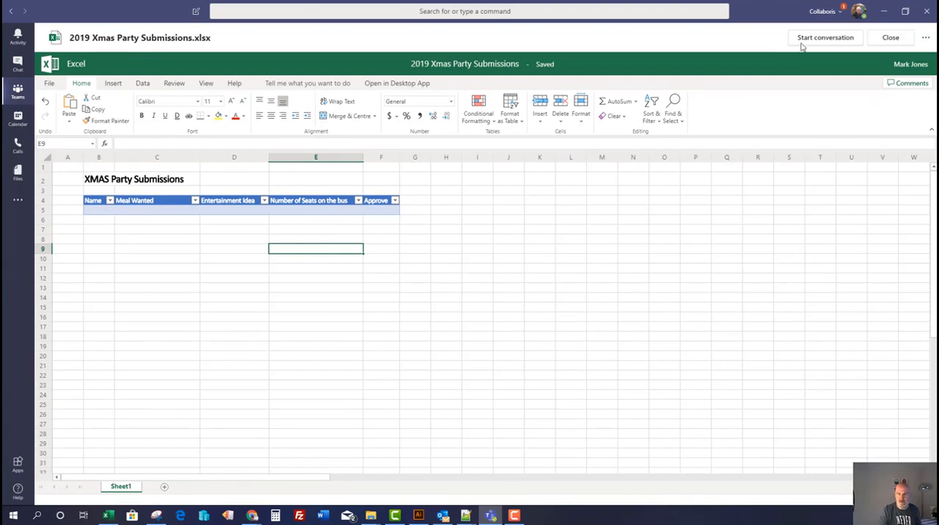
left_click(881, 12)
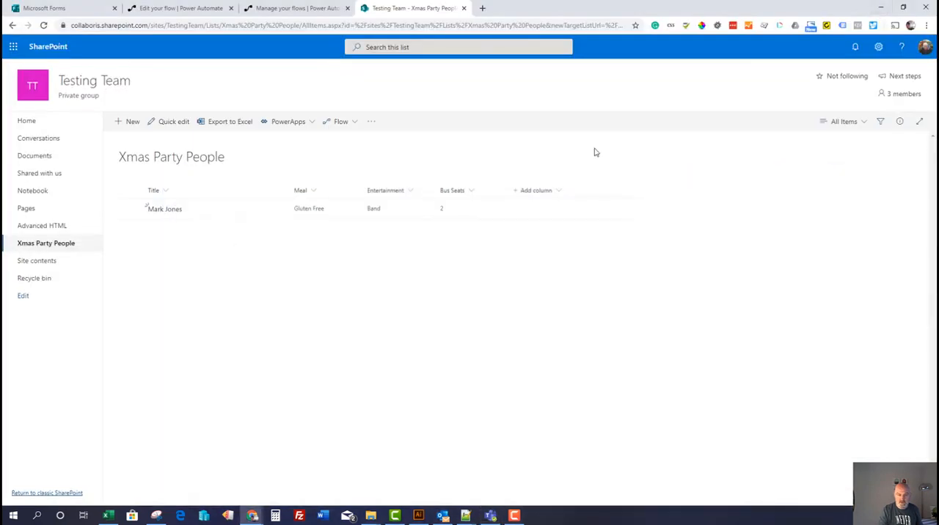
Dismiss the Run flow confirmation in Power Automate and examine the Condition result in the run history
left_click(180, 8)
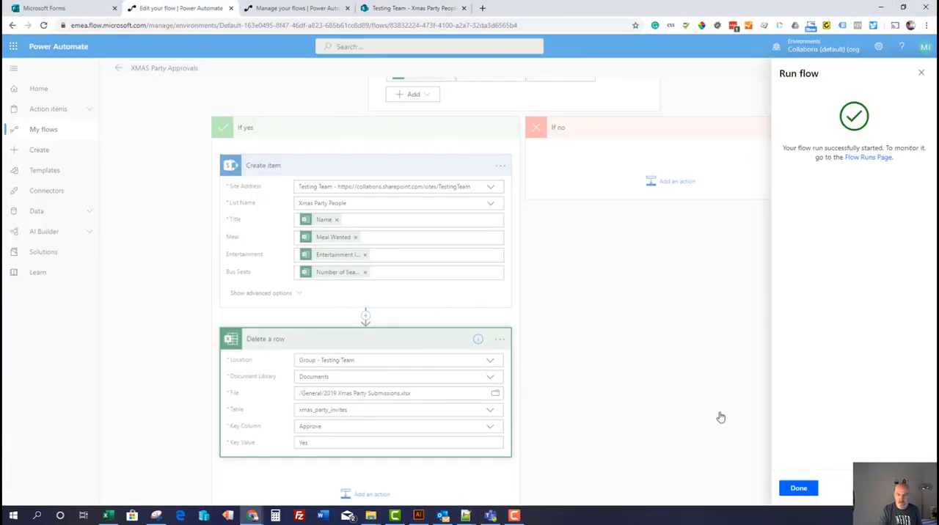
left_click(799, 489)
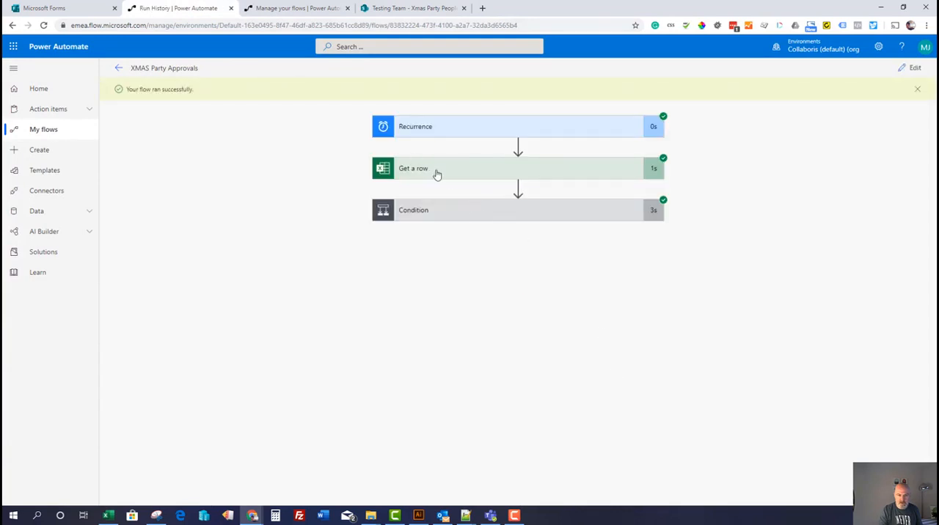
left_click(435, 212)
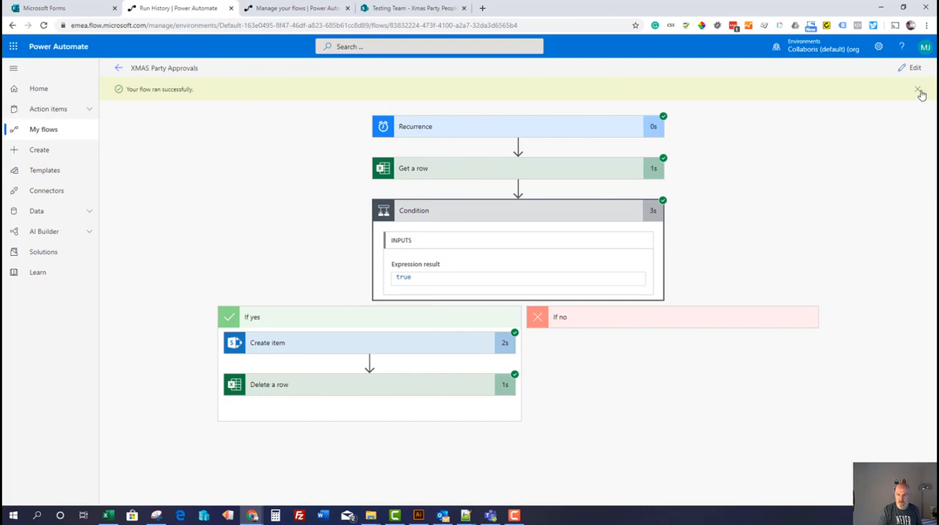
Edit the flow and add the Microsoft Teams action Post a message (V3) between Create item and Delete a row
left_click(910, 67)
scroll(330, 352, "down", 4)
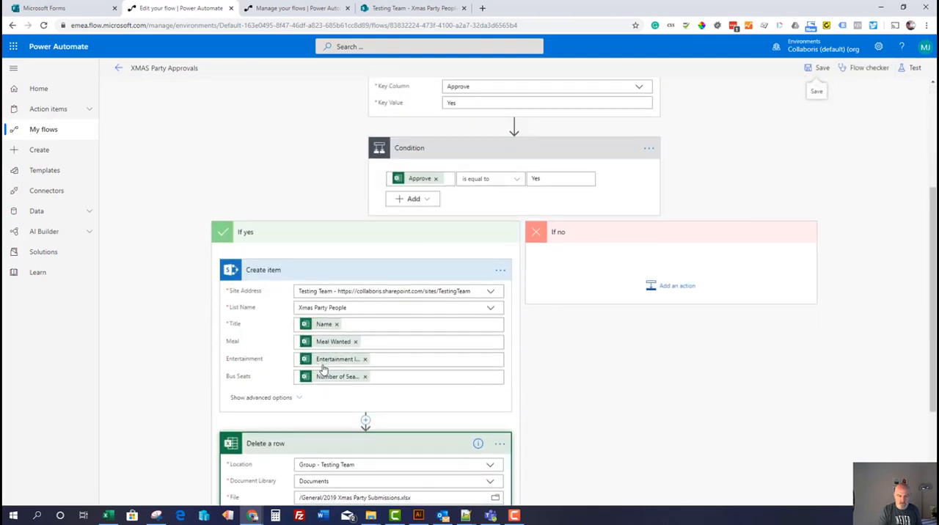
left_click(366, 324)
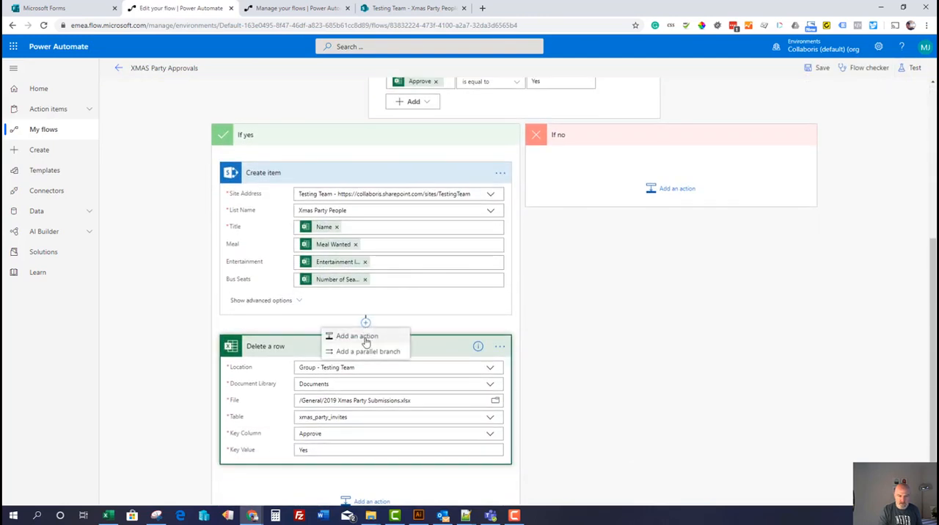
left_click(366, 338)
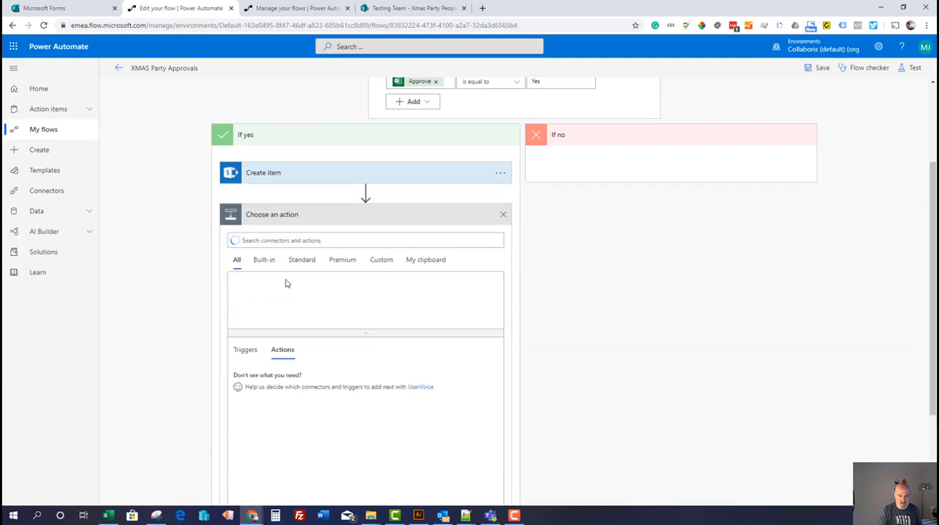
left_click(432, 293)
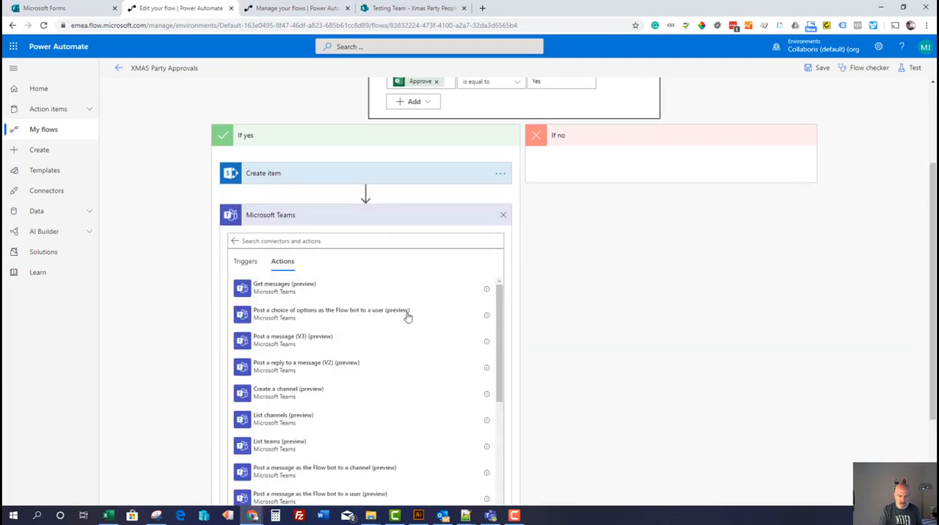
scroll(382, 383, "down", 5)
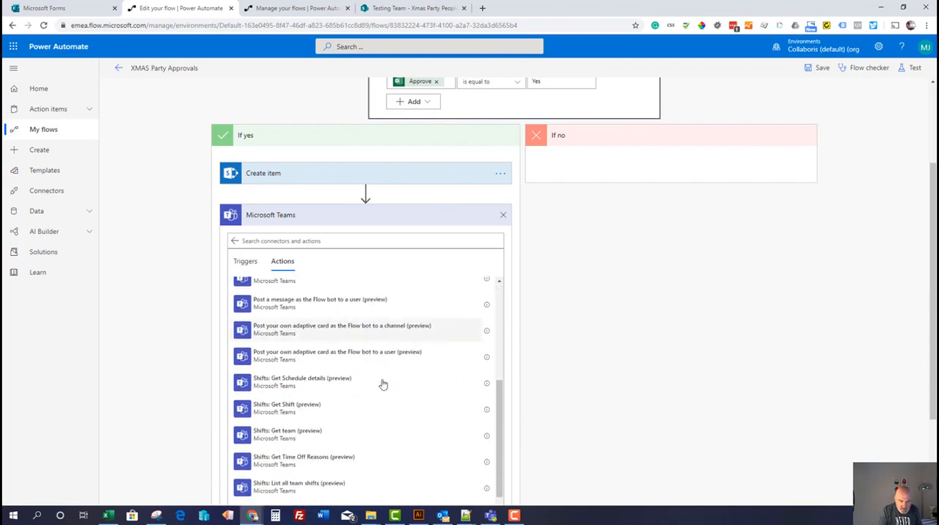
scroll(382, 384, "up", 1)
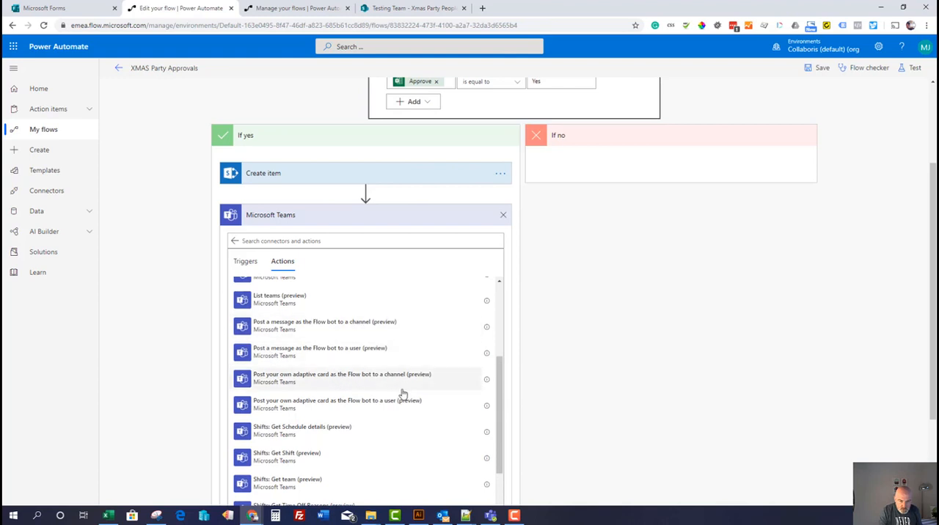
scroll(402, 394, "down", 2)
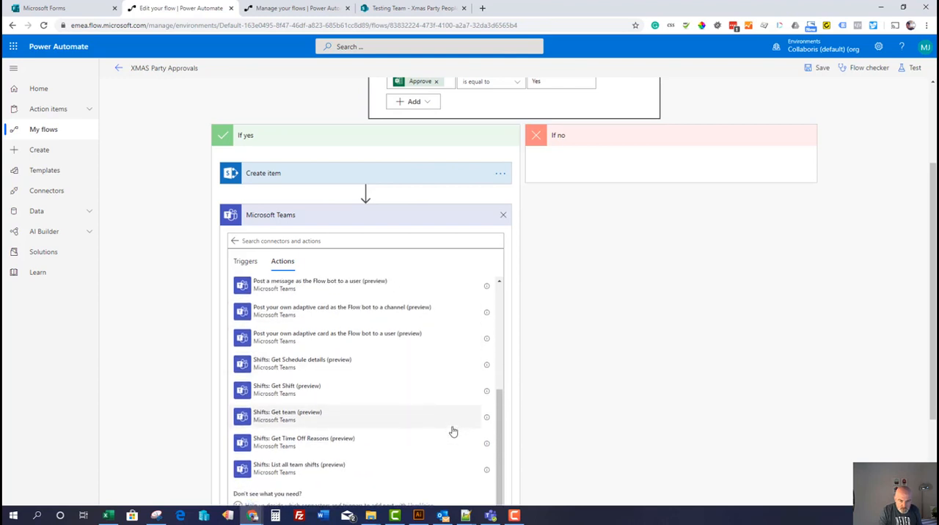
scroll(453, 432, "up", 5)
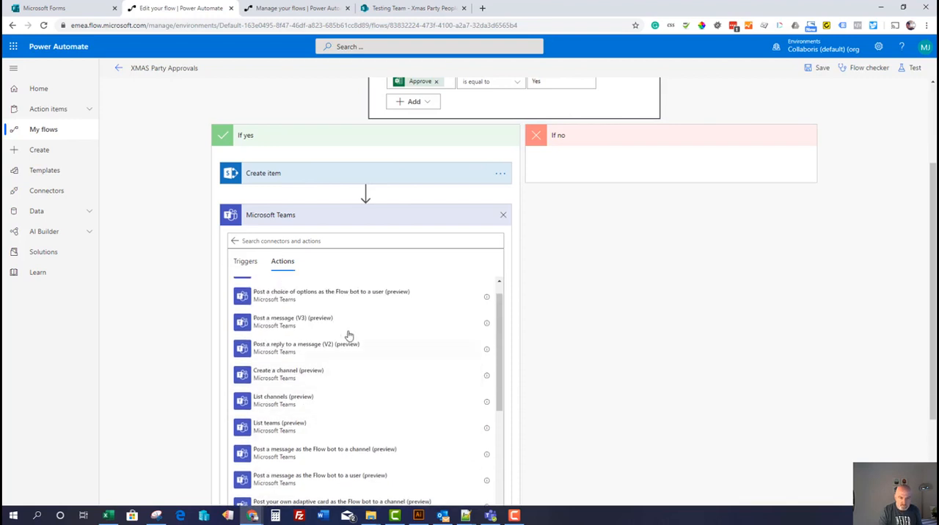
left_click(327, 323)
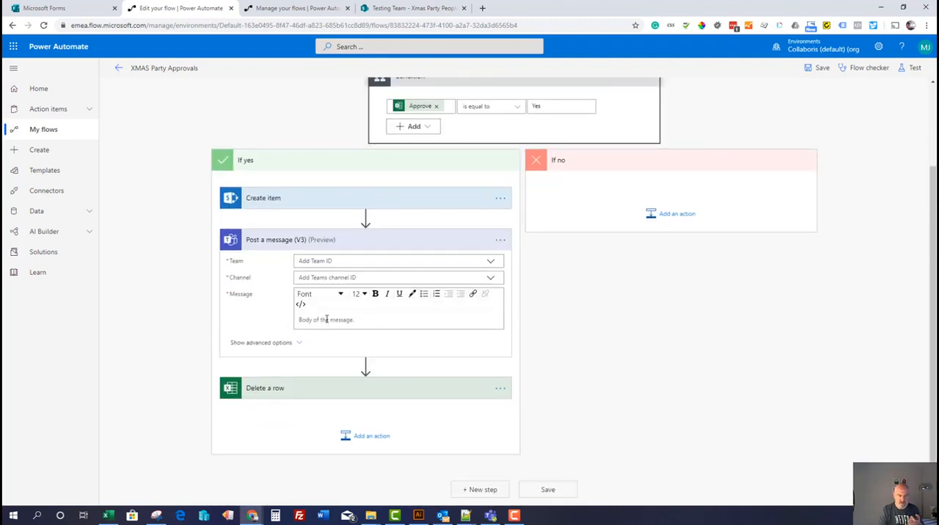
Set the Teams message action to post to the Testing Team's General channel
left_click(492, 262)
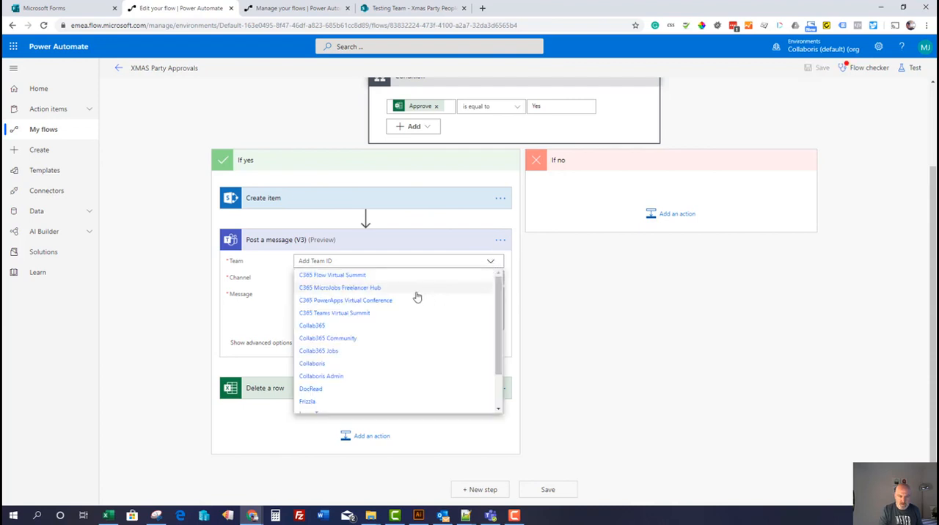
scroll(388, 329, "down", 2)
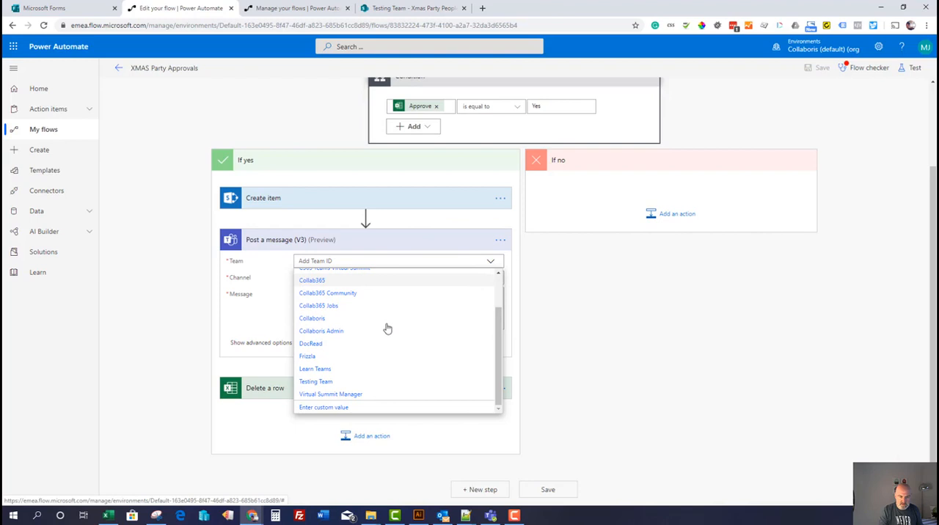
left_click(327, 381)
left_click(490, 280)
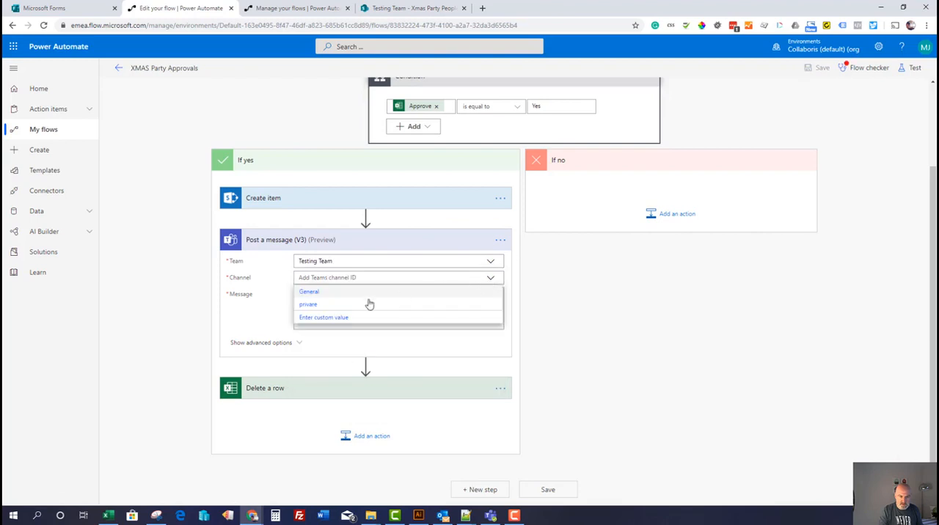
left_click(309, 292)
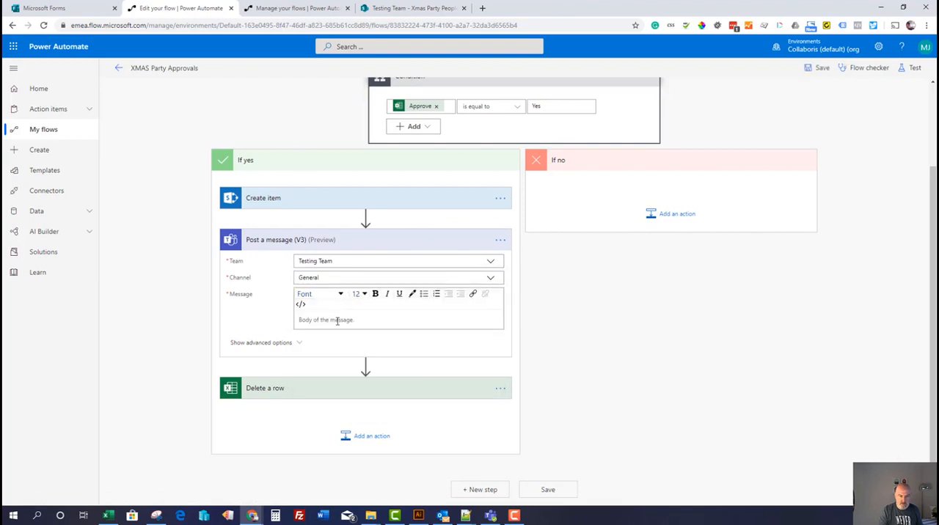
Write the message text "We've just approved a staff member to the XMAS Party" and start a new line below it
left_click(337, 321)
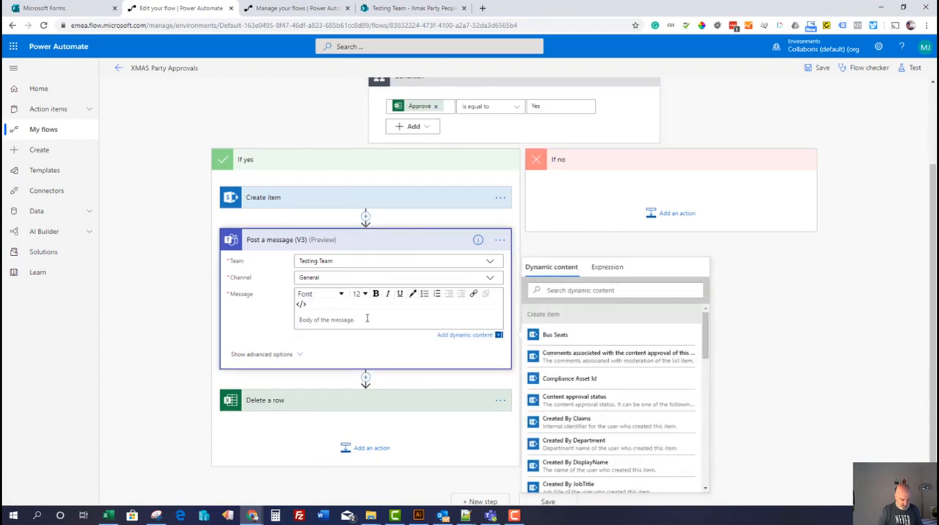
type("We")
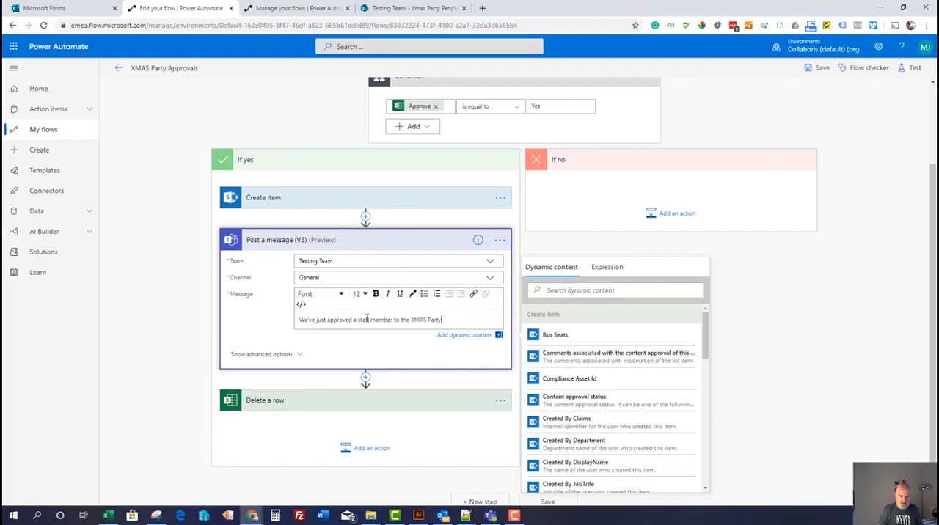
key("Return")
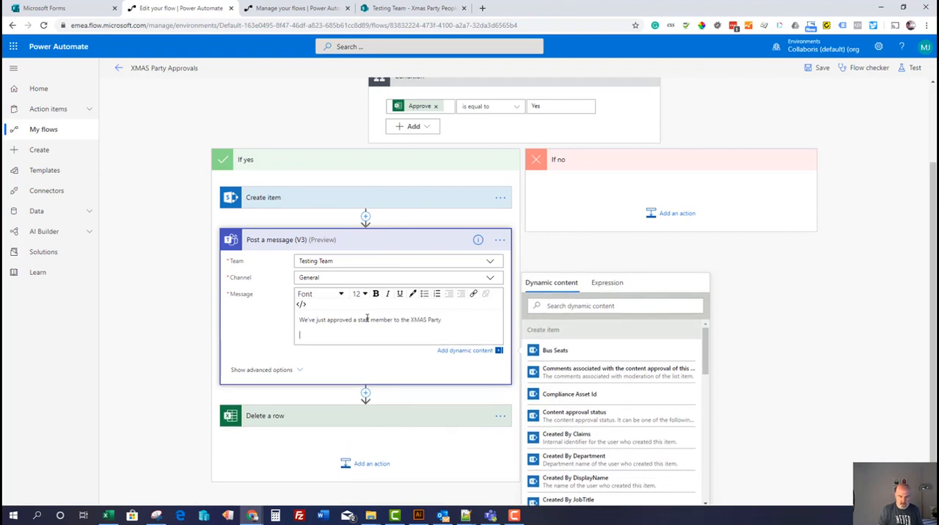
Insert the Create item values Title, Meal and Entertainment below the message text, and save the flow
left_click_drag(700, 337, 701, 353)
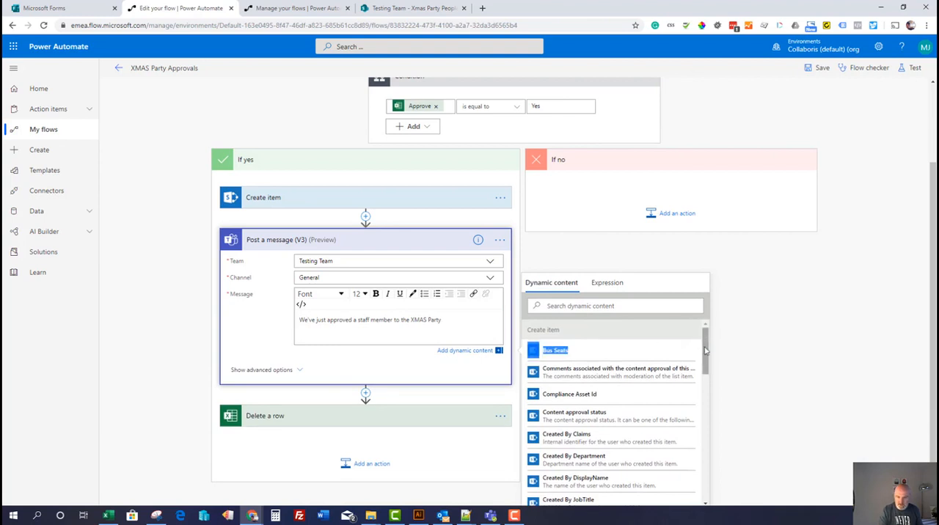
left_click_drag(706, 339, 705, 353)
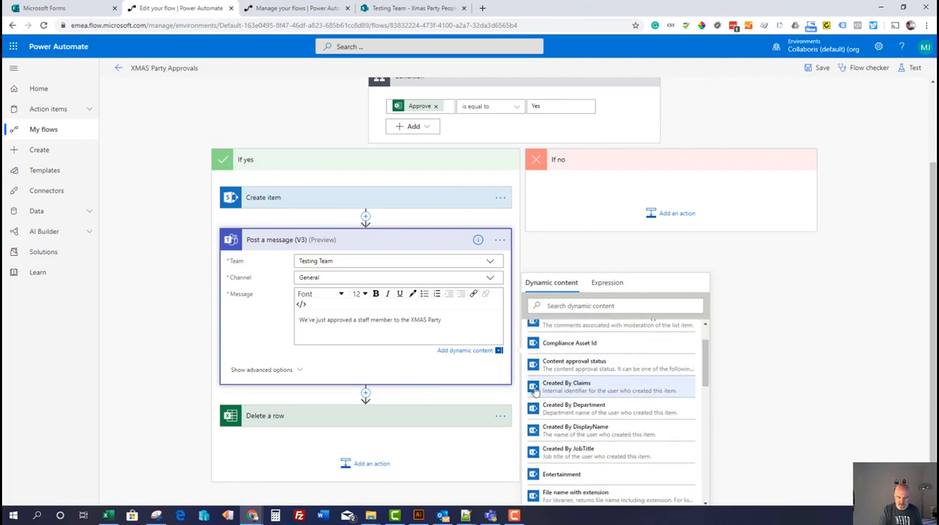
left_click_drag(706, 363, 711, 442)
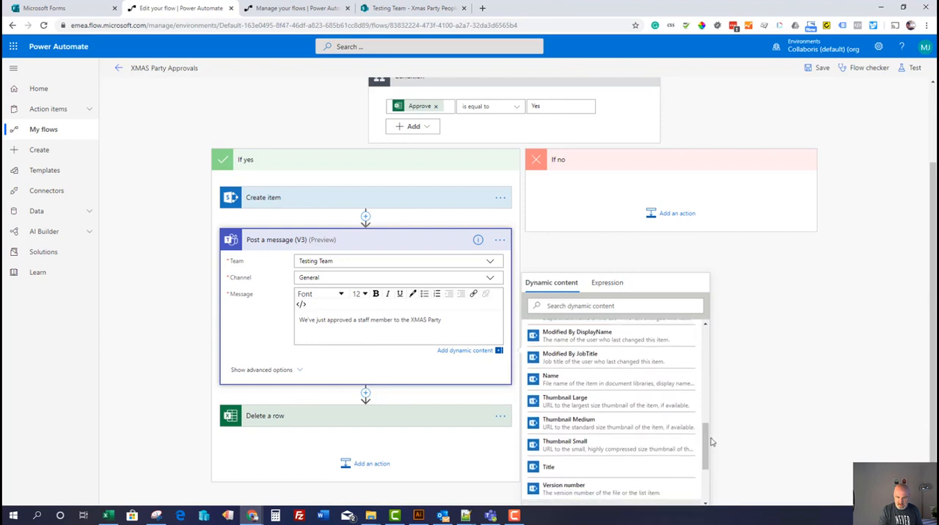
left_click(569, 470)
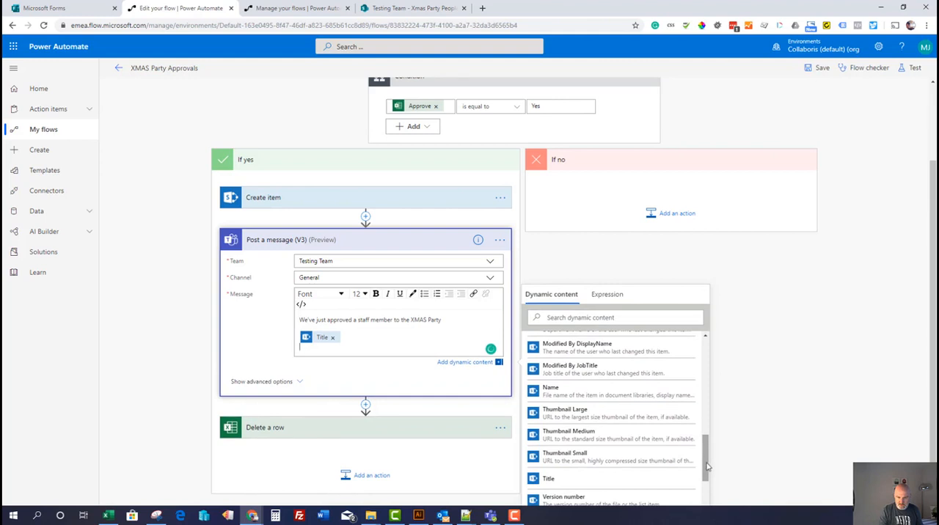
left_click_drag(704, 462, 705, 437)
left_click(590, 388)
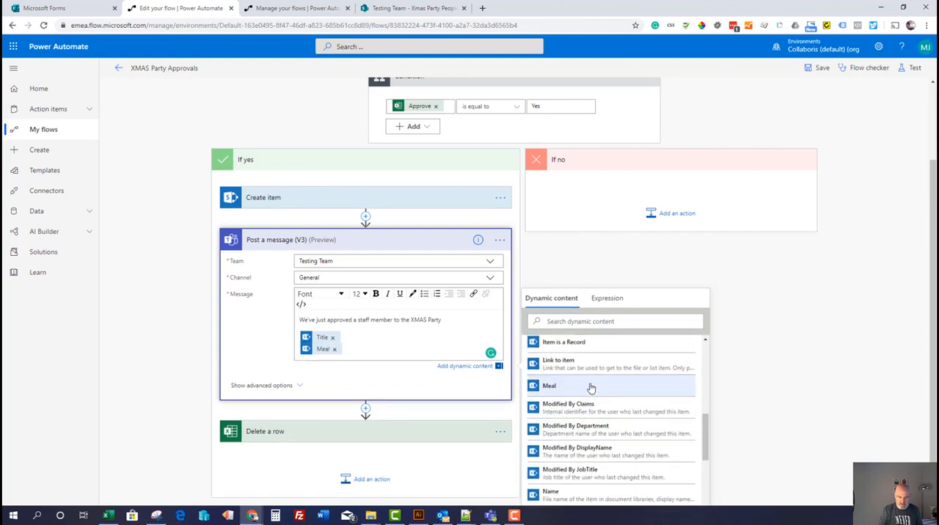
scroll(620, 438, "up", 1)
scroll(620, 438, "up", 1)
left_click(559, 362)
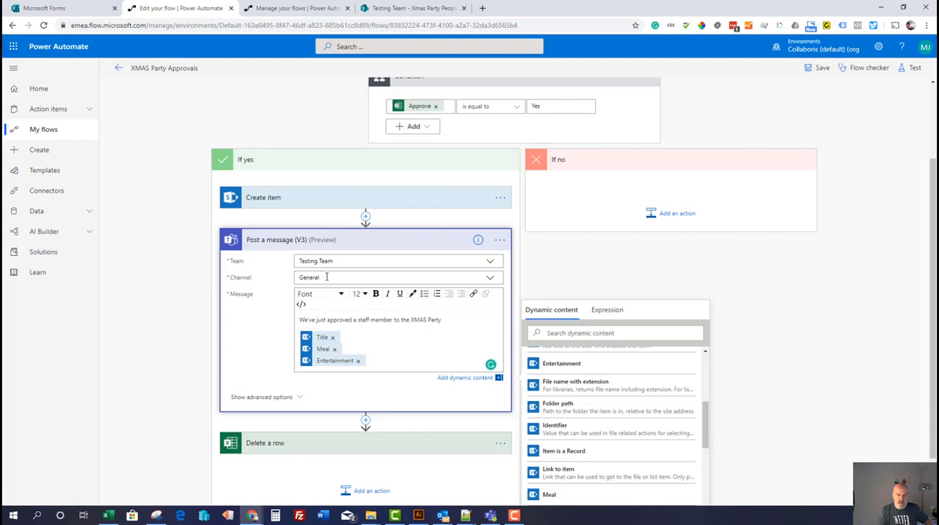
scroll(342, 369, "up", 1)
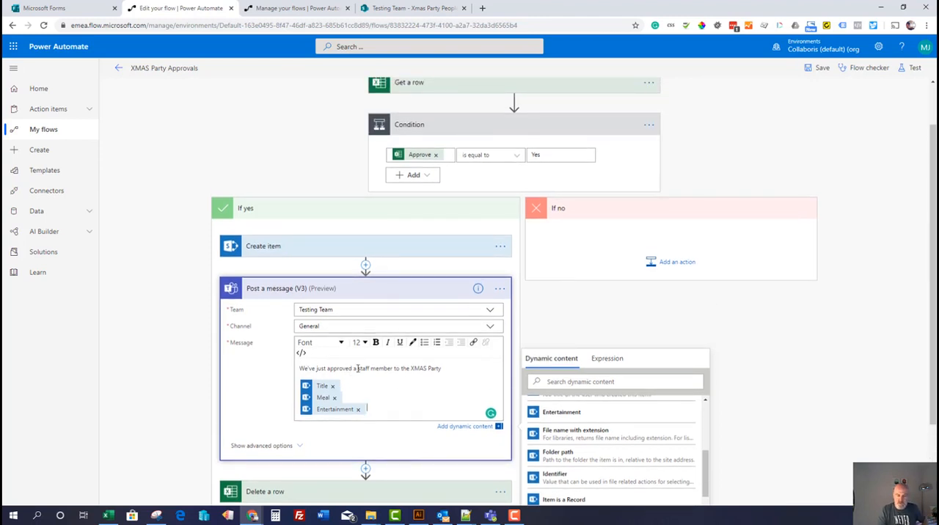
left_click(814, 71)
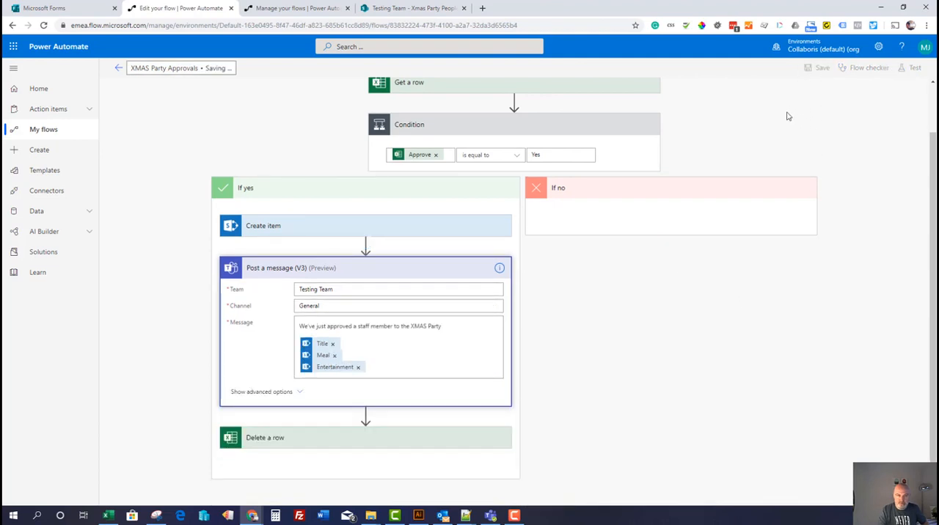
Switch to the submissions workbook in Teams and fill row 5 with a staff member's name, meal Turkey and entertainment idea Clown
left_click(490, 516)
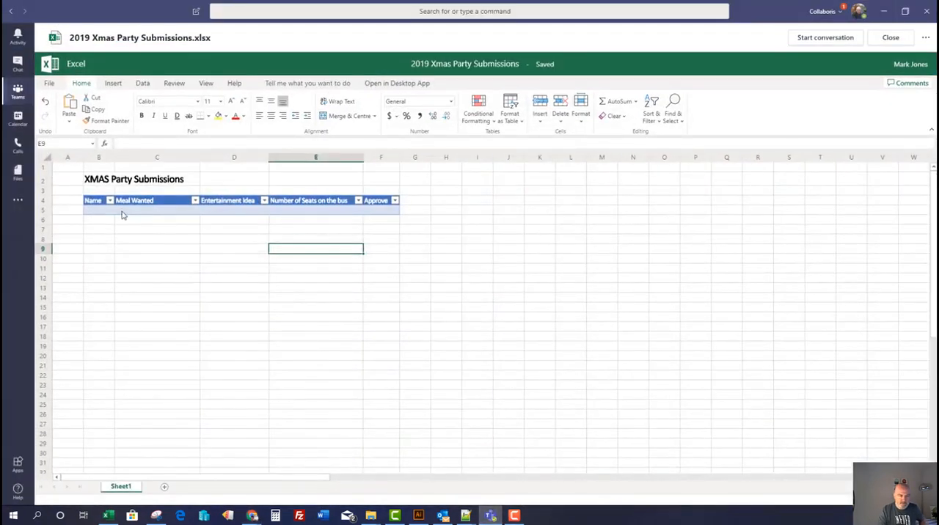
left_click(93, 212)
double_click(94, 213)
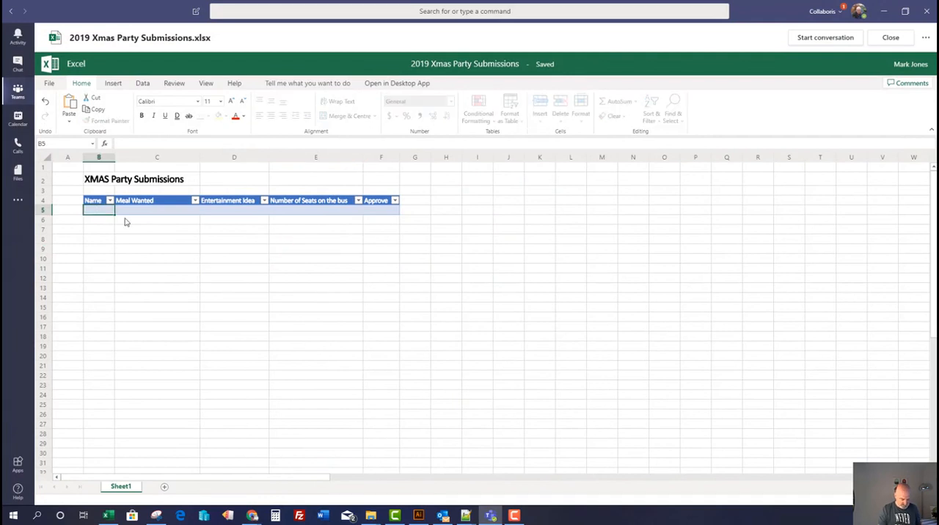
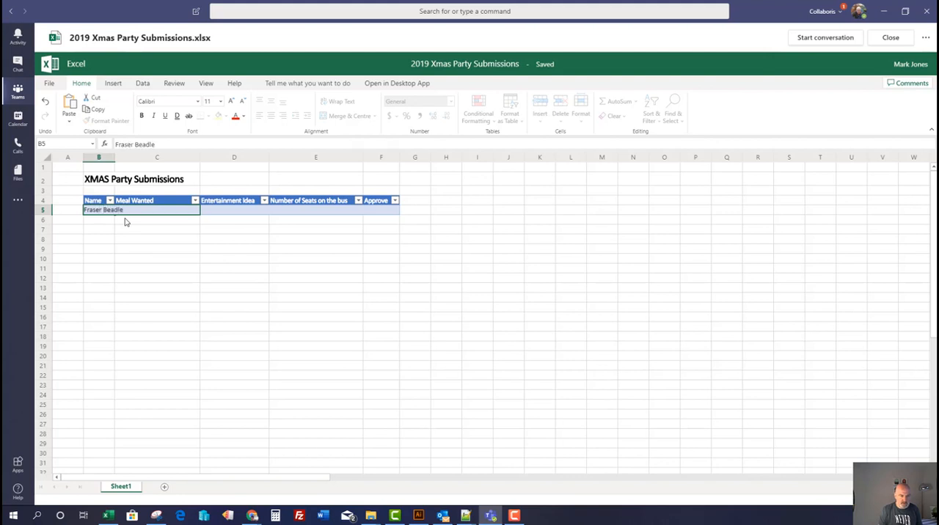
key("Tab")
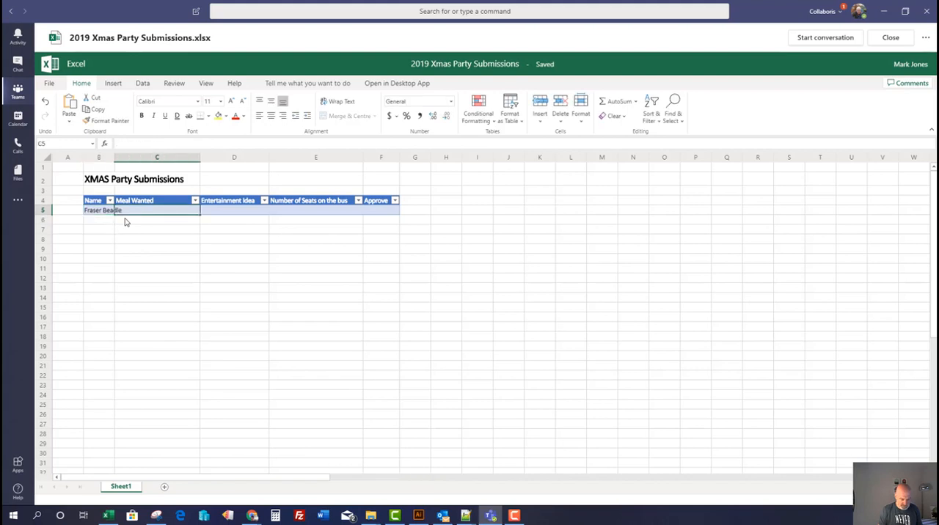
type("Turkey")
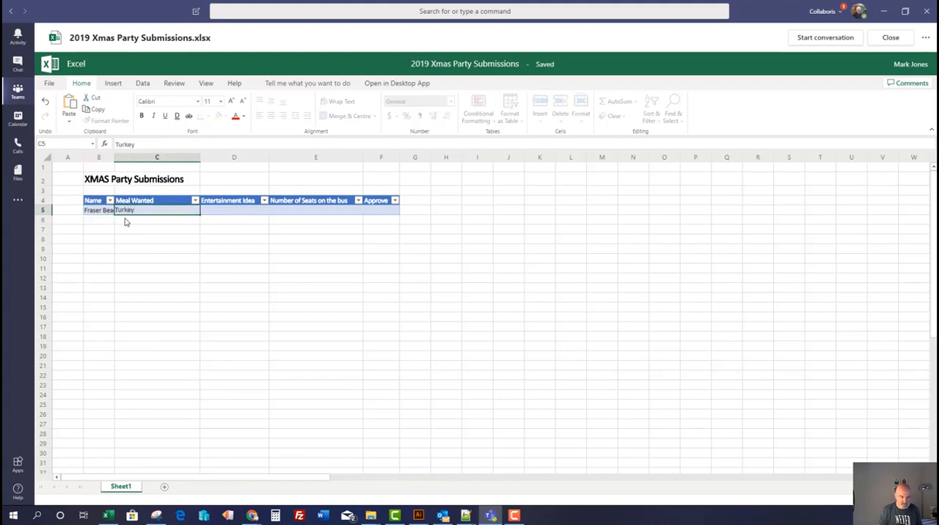
key("Tab")
type("Clow")
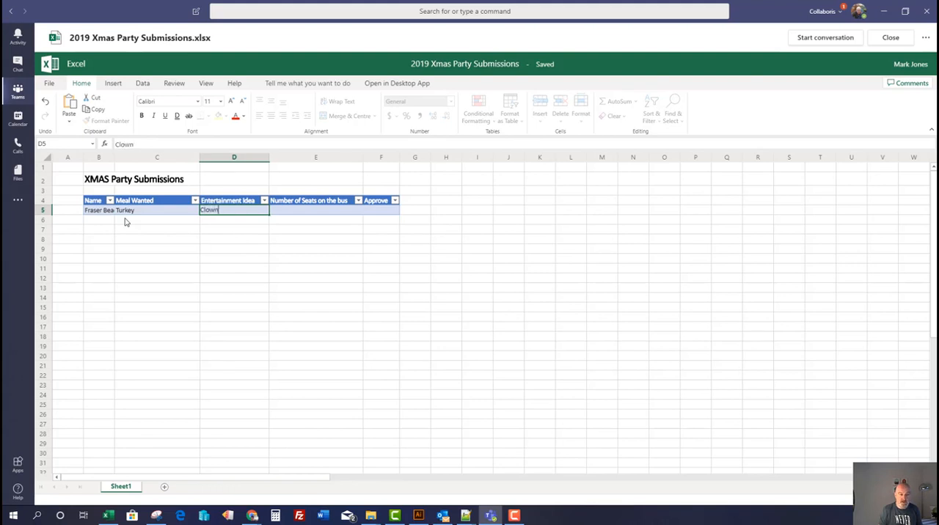
Complete row 5 with 1 seat on the bus and Yes in the Approve column
key("Tab")
type("1")
key("Tab")
type("Y")
type("3e")
key("Return")
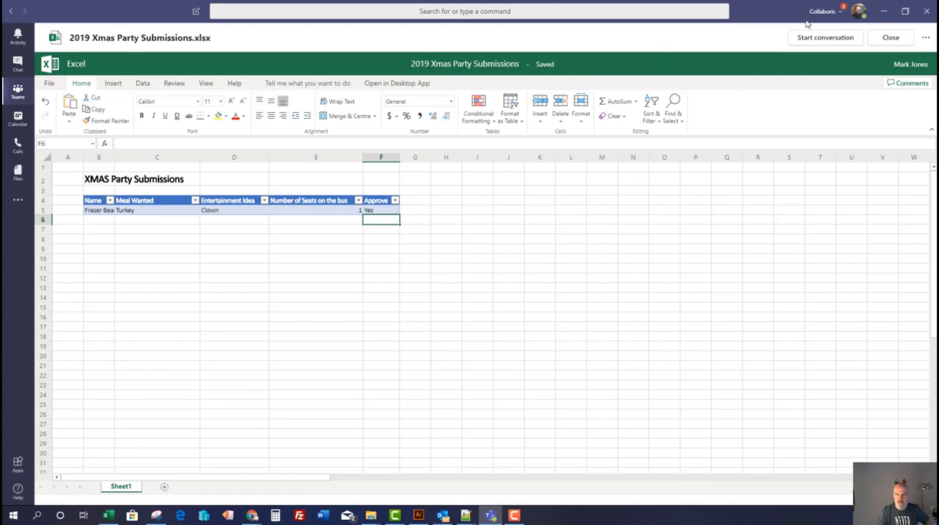
Switch to Power Automate, save the XMAS Party Approvals flow again, and leave the editor for the flow's details page
left_click(884, 11)
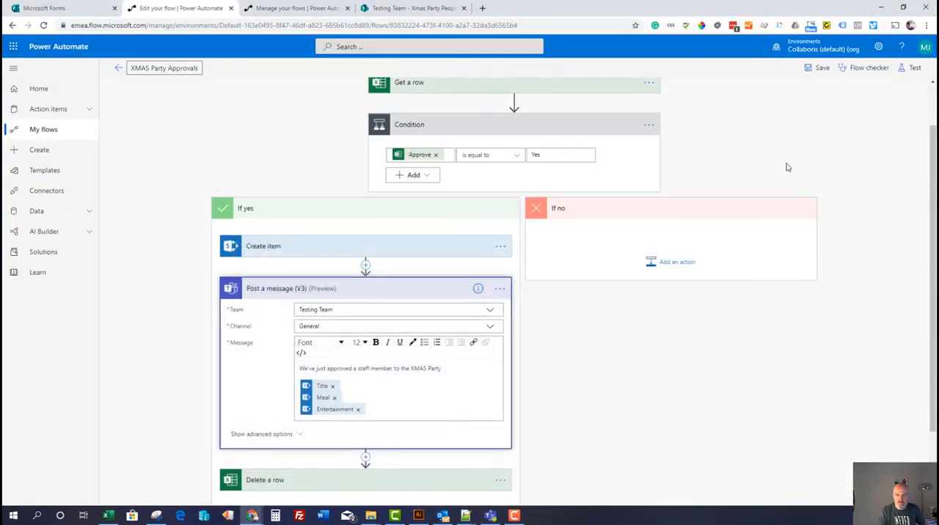
left_click(118, 67)
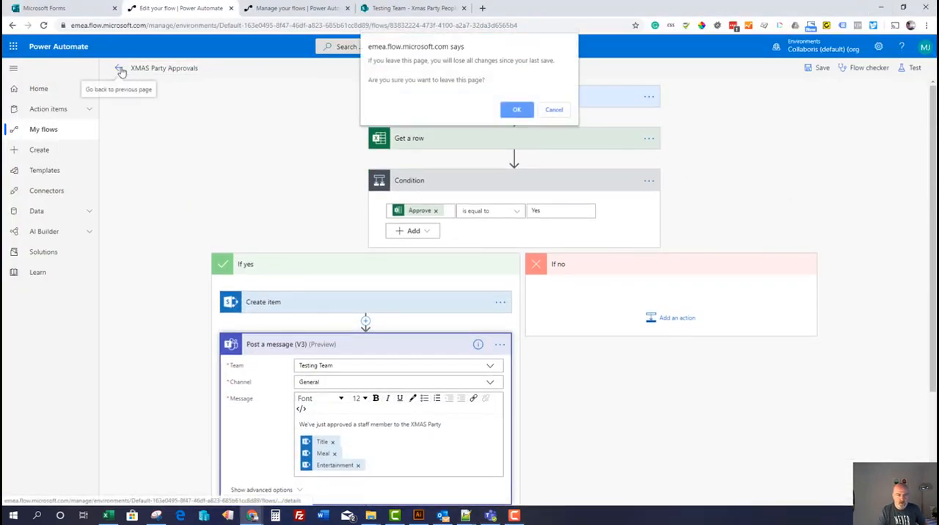
left_click(554, 110)
left_click(817, 68)
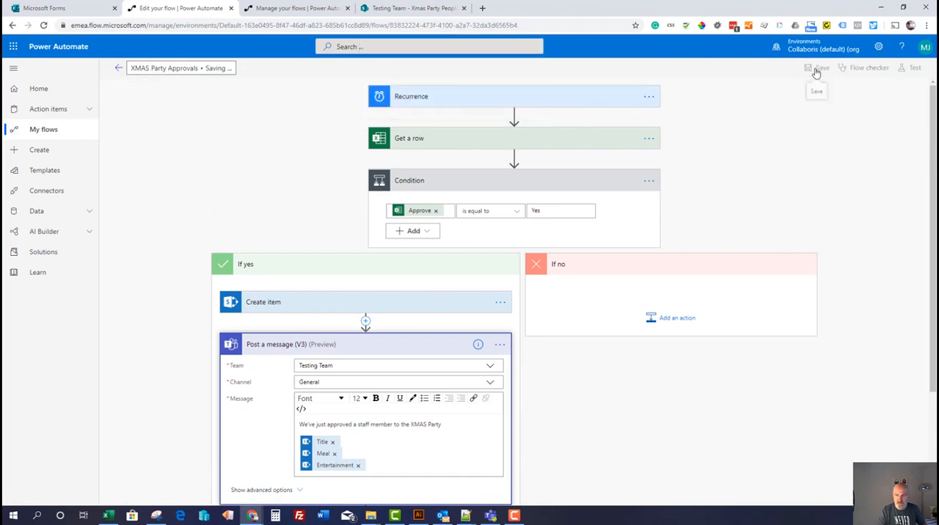
left_click(118, 68)
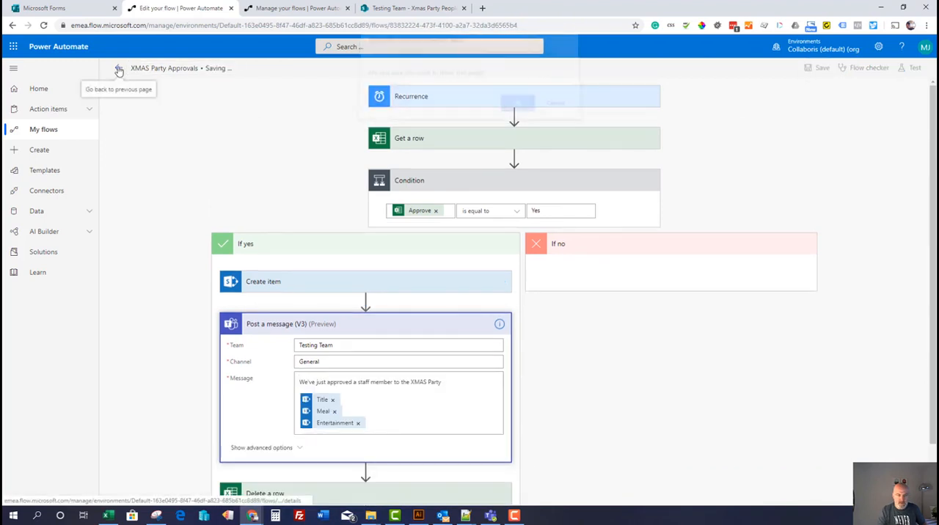
left_click(554, 109)
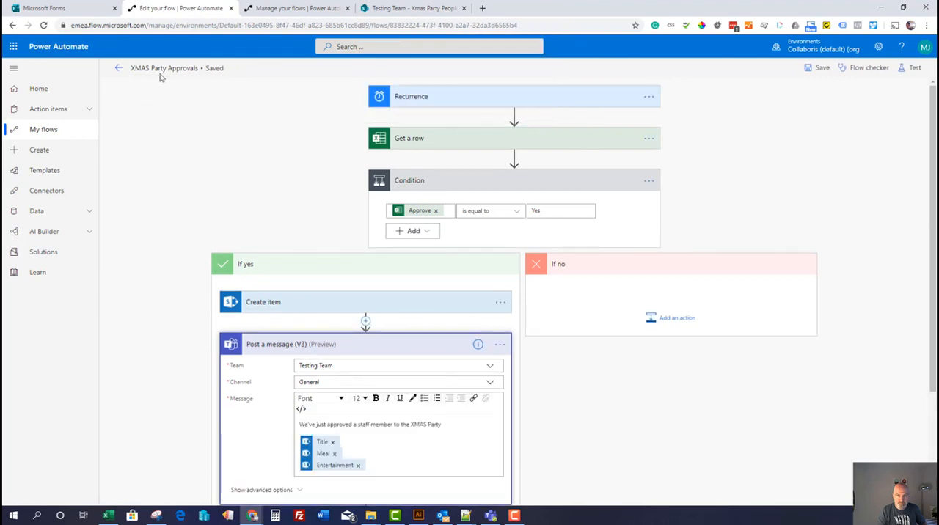
left_click(119, 69)
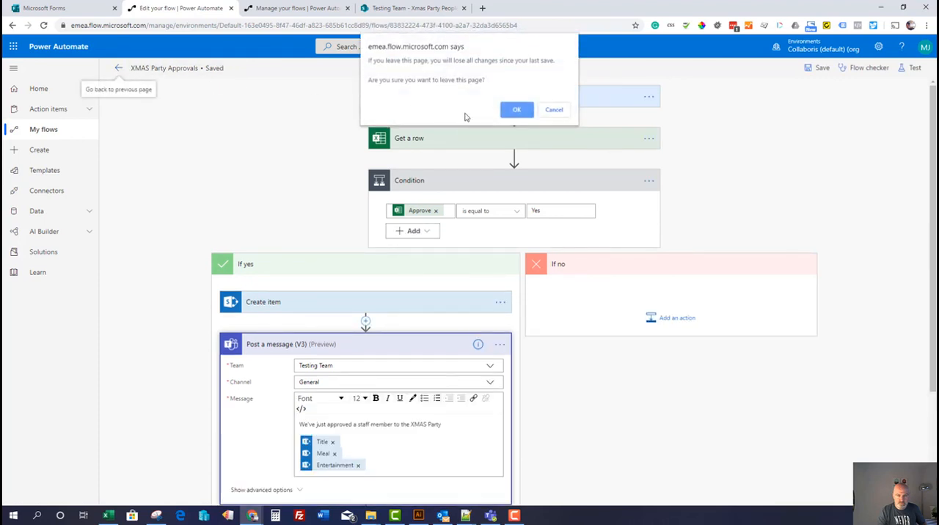
left_click(514, 109)
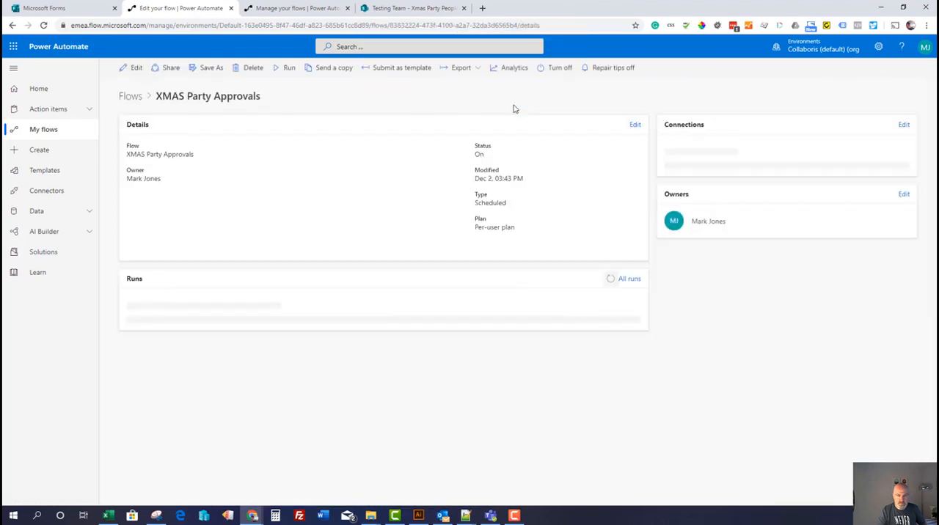
Run the XMAS Party Approvals flow manually and dismiss the run confirmation
left_click(288, 67)
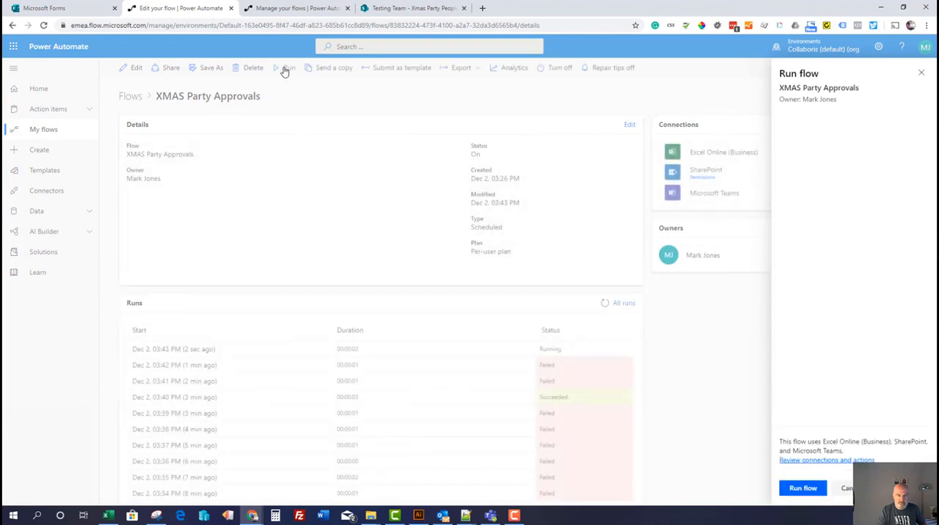
left_click(811, 488)
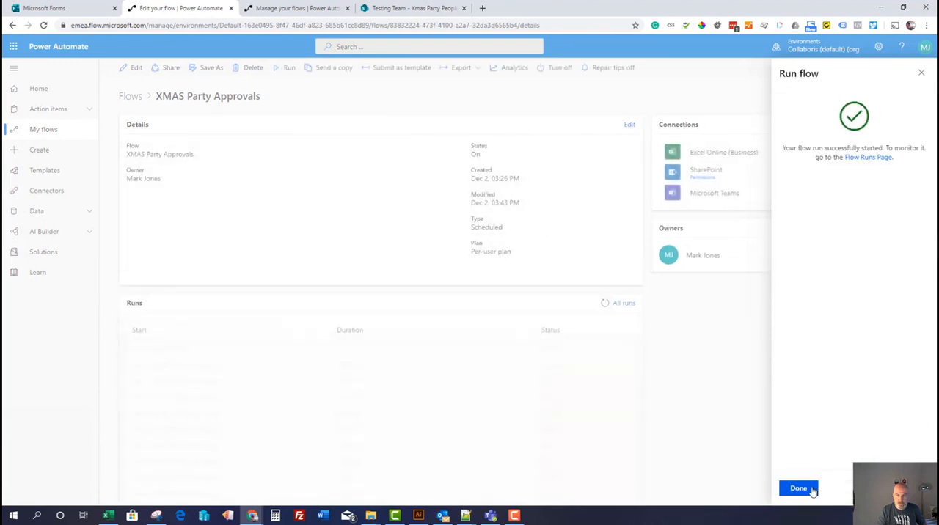
left_click(798, 488)
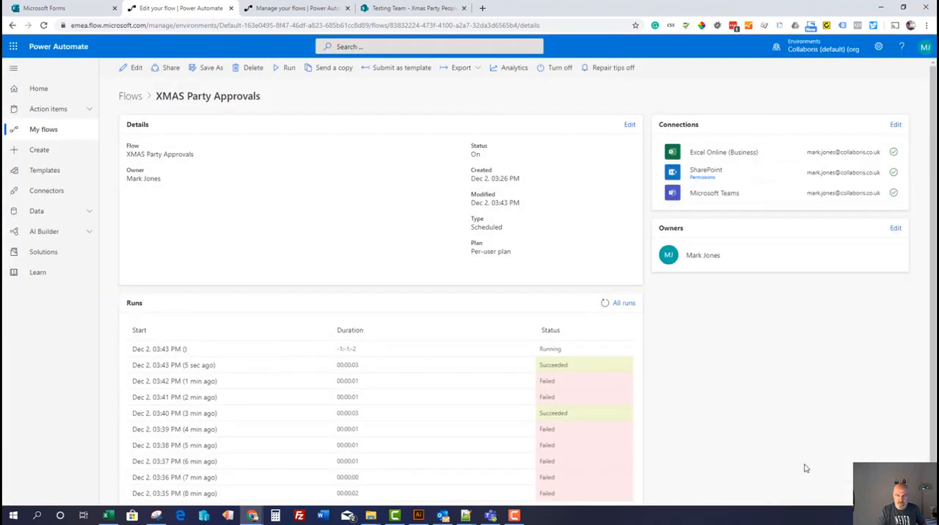
Check the Xmas Party People list in SharePoint, and expand the newest approval message in the Testing Team's General conversations in Teams
left_click(413, 8)
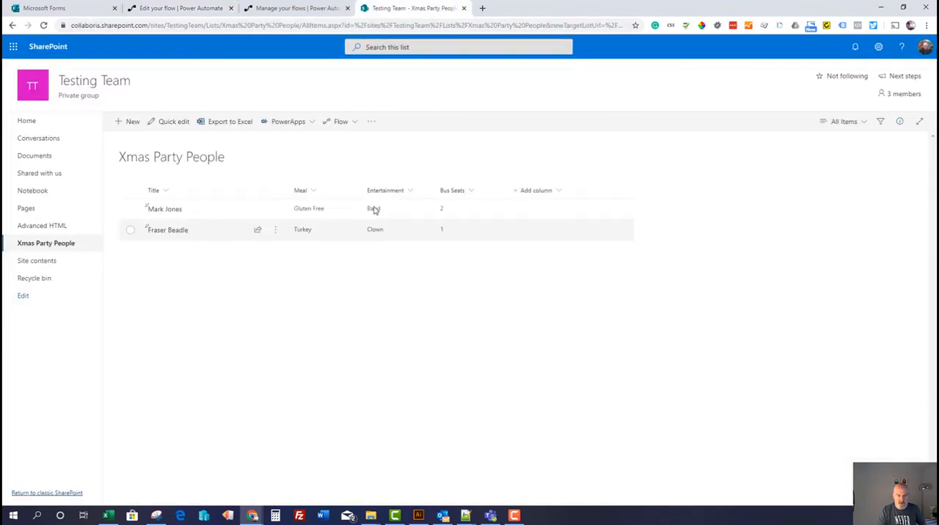
left_click(491, 515)
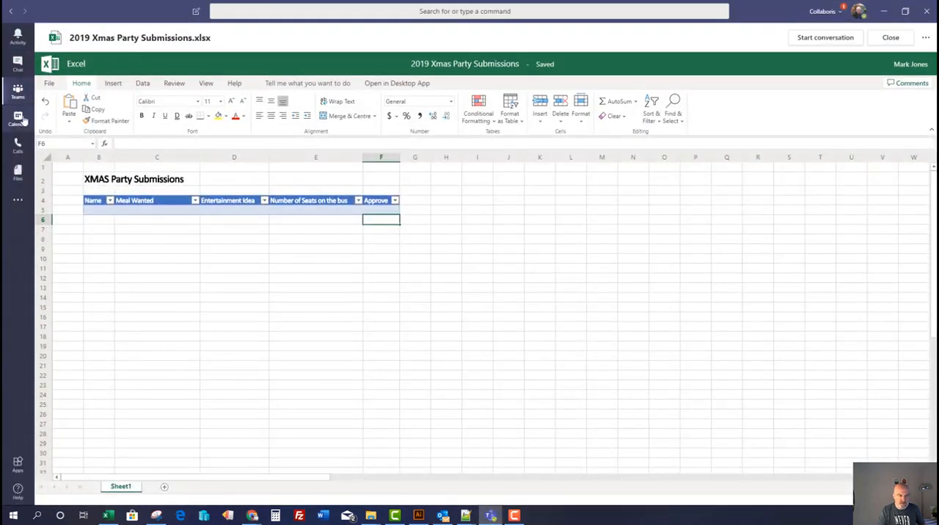
left_click(19, 92)
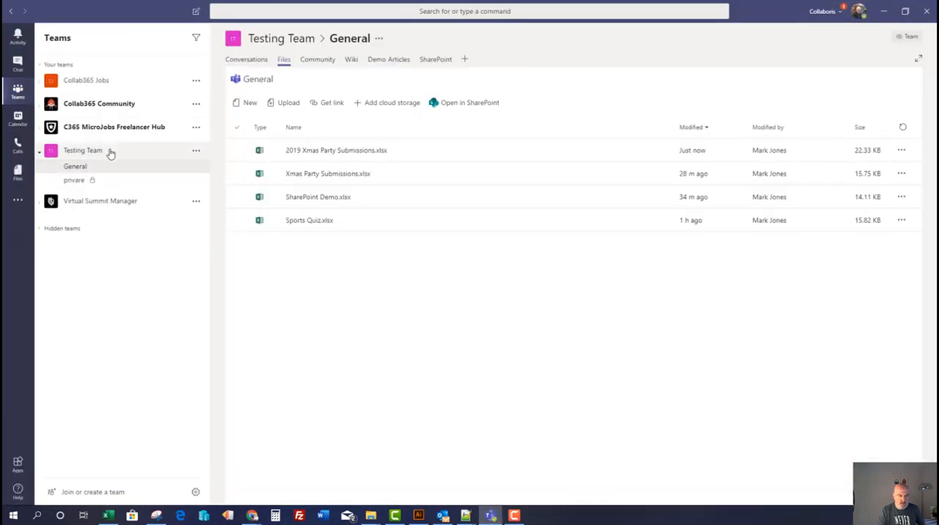
left_click(248, 60)
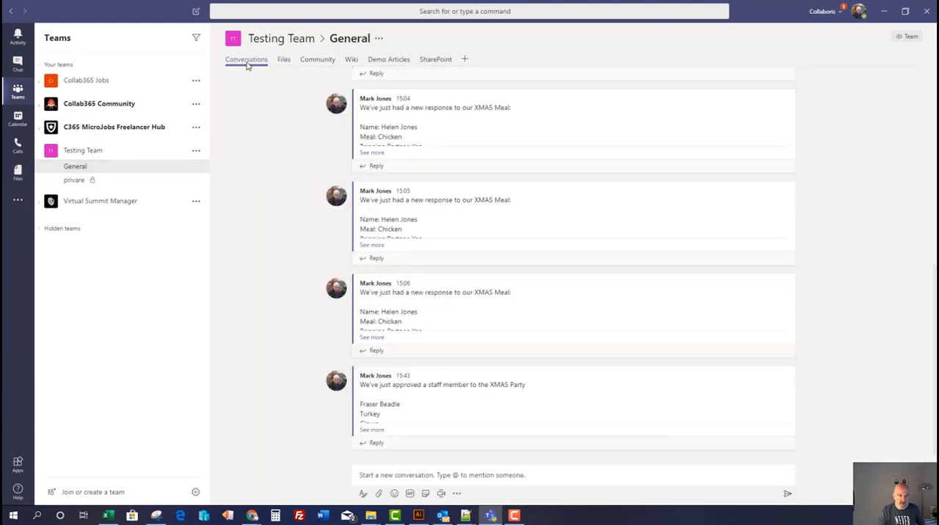
left_click(376, 432)
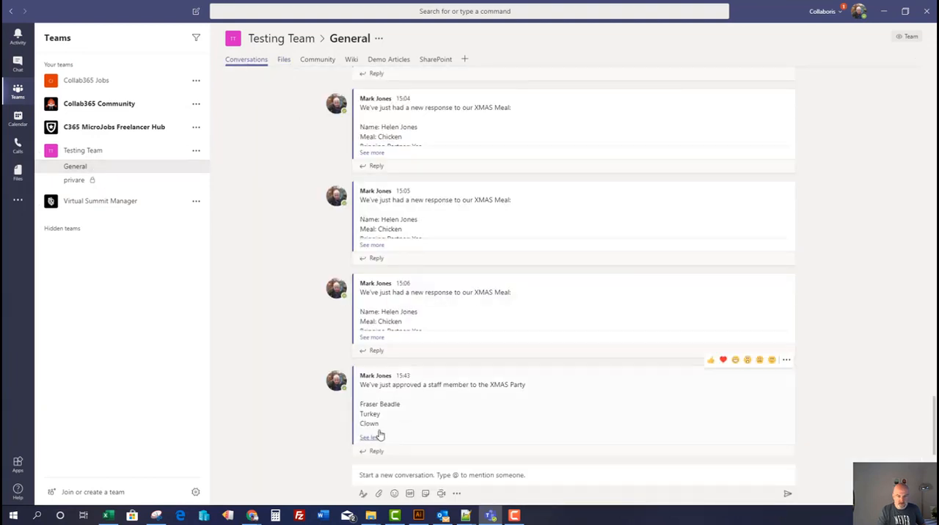
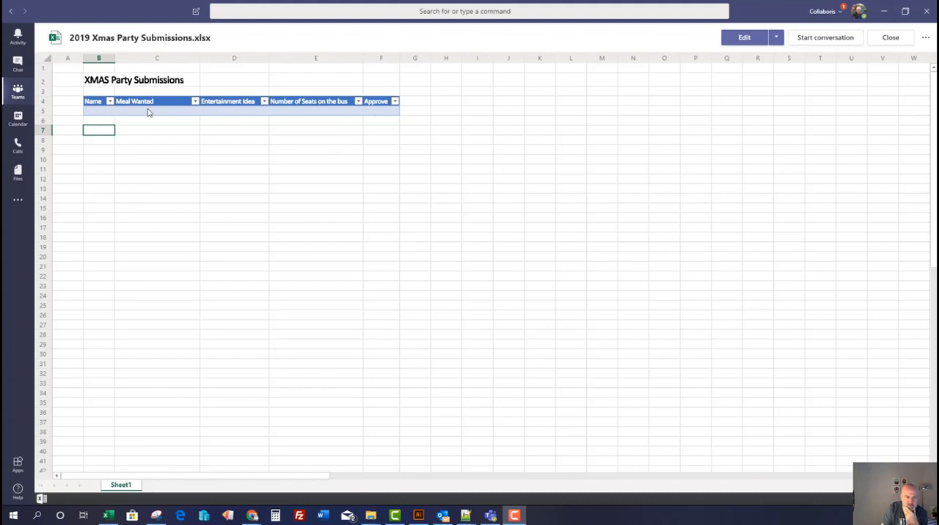
Switch to Power Automate and create an automated flow named SharePoint to Excel with SharePoint's "When an item is created" trigger
left_click(886, 13)
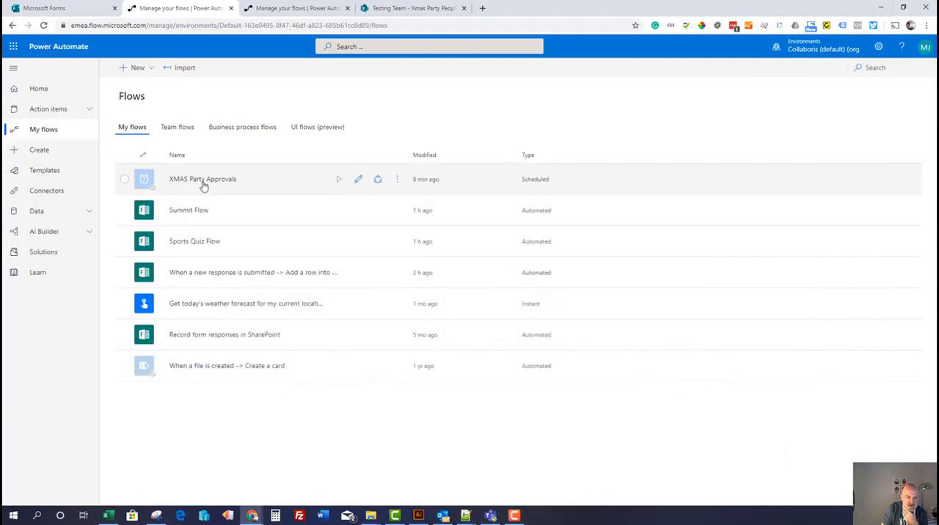
left_click(51, 155)
left_click(181, 147)
left_click(522, 182)
type("SharePoint to Excel")
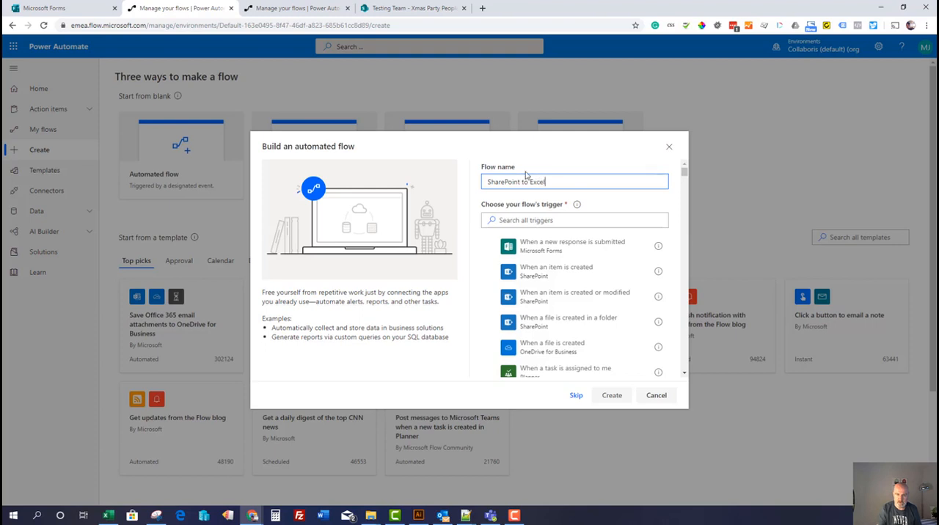
left_click(563, 277)
left_click(611, 396)
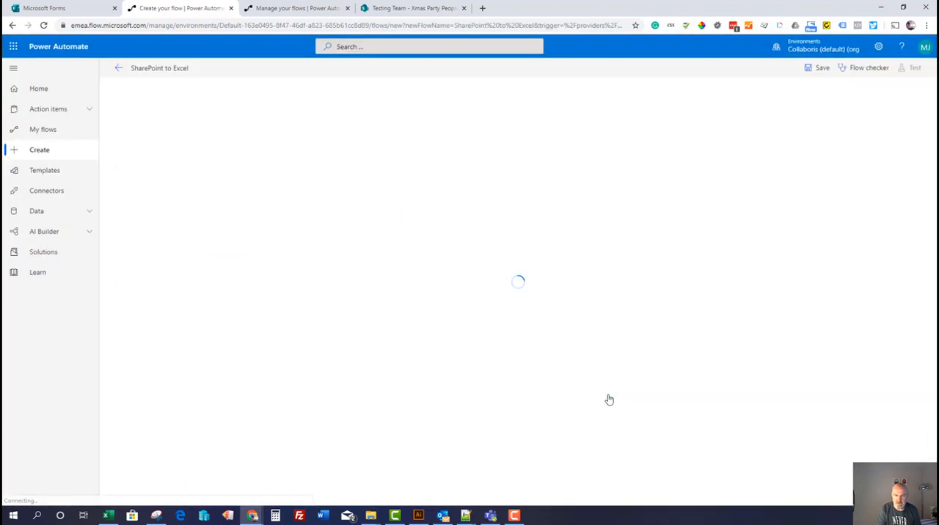
Point the "When an item is created" trigger to the Testing Team site and its Xmas Party People list
left_click(641, 121)
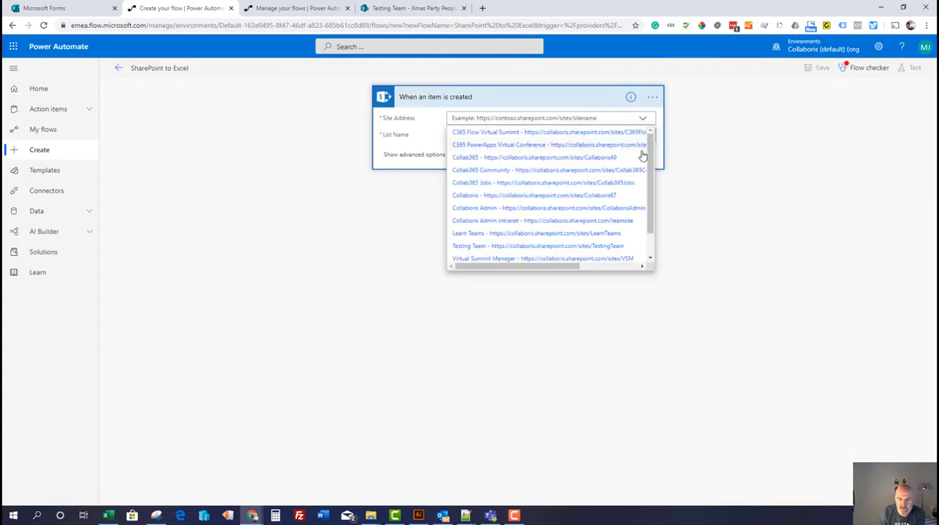
scroll(652, 184, "down", 1)
scroll(655, 183, "down", 1)
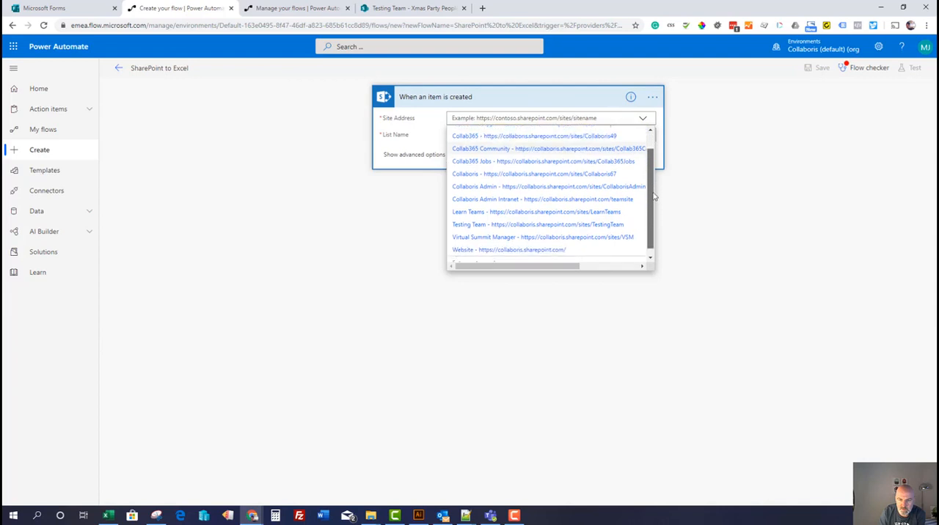
left_click(592, 227)
left_click(644, 138)
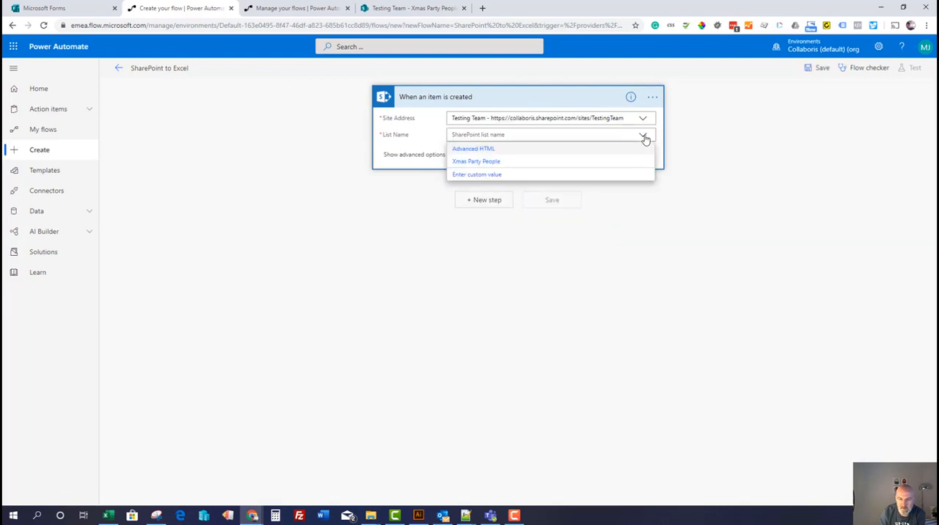
left_click(495, 162)
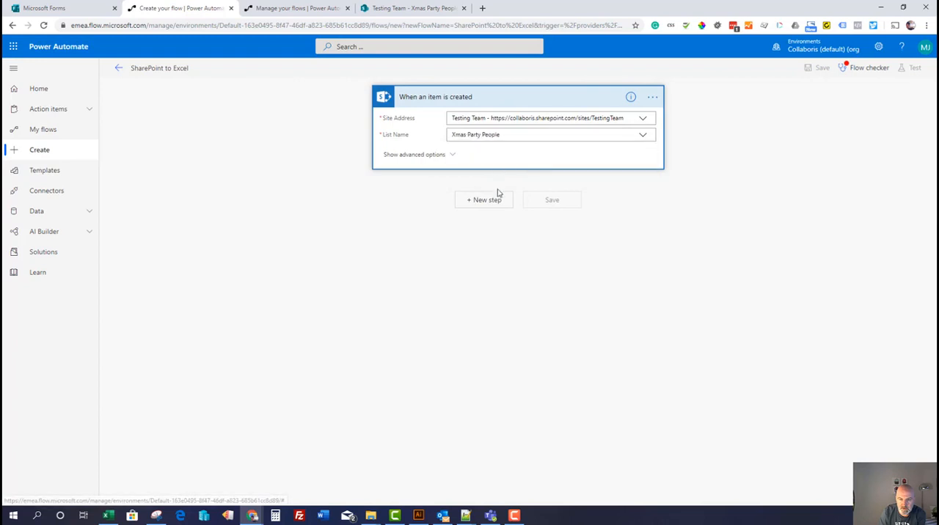
Add the Excel Online (Business) action "Add a row into a table" after the trigger
left_click(493, 200)
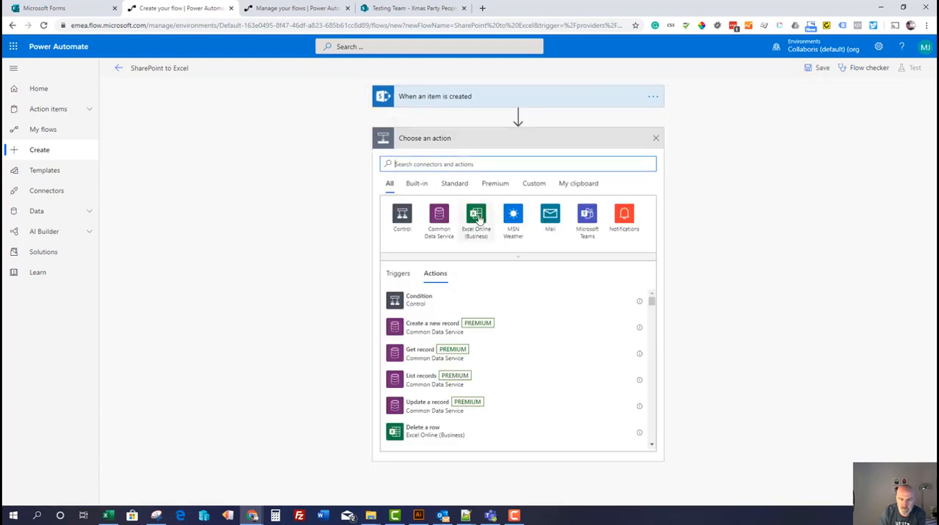
left_click(479, 218)
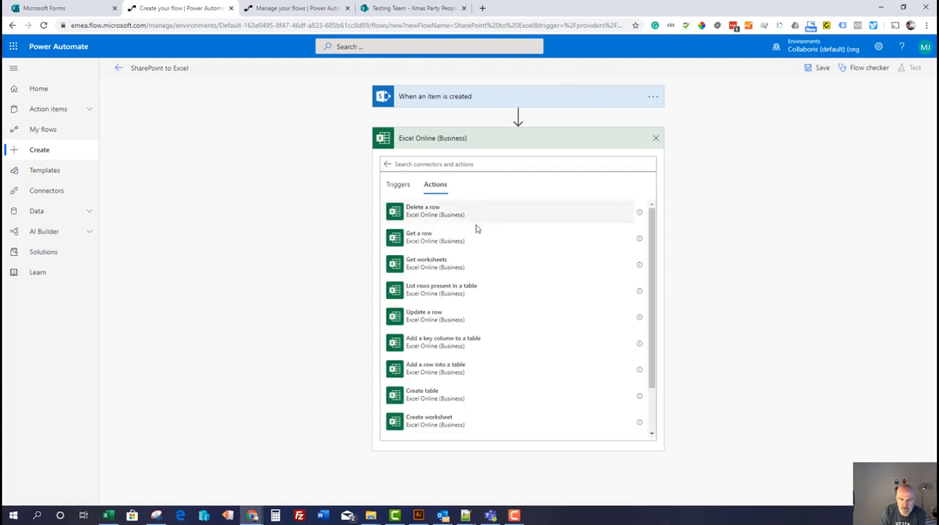
left_click(465, 369)
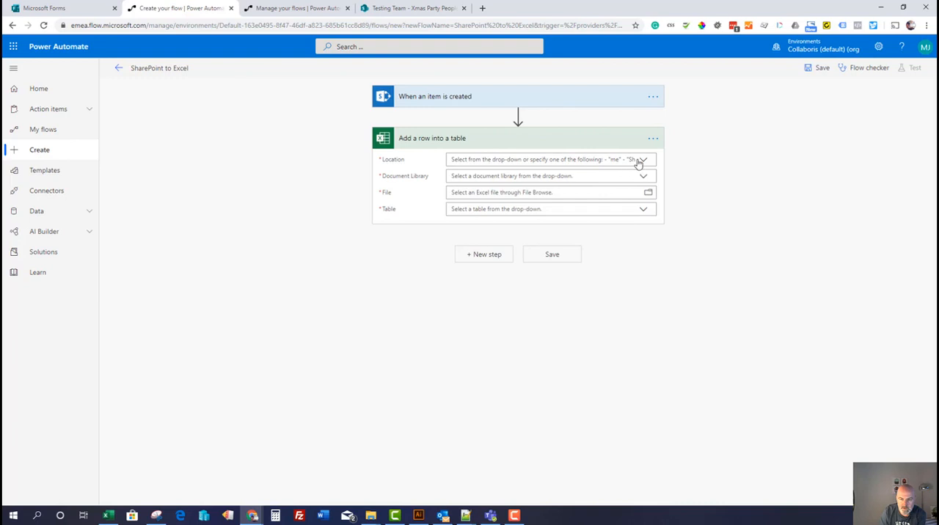
Set the Excel action's location to Group - Testing Team and its document library to Documents
left_click(642, 160)
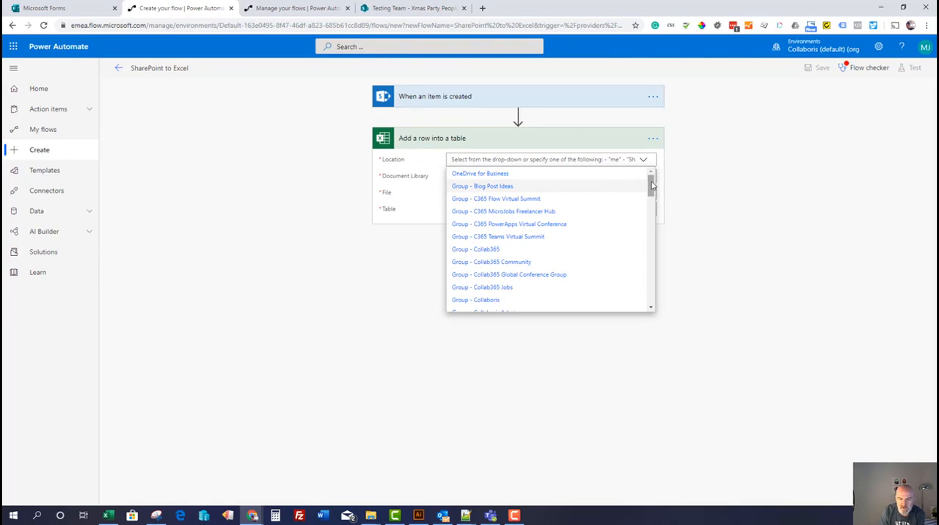
left_click_drag(651, 186, 651, 200)
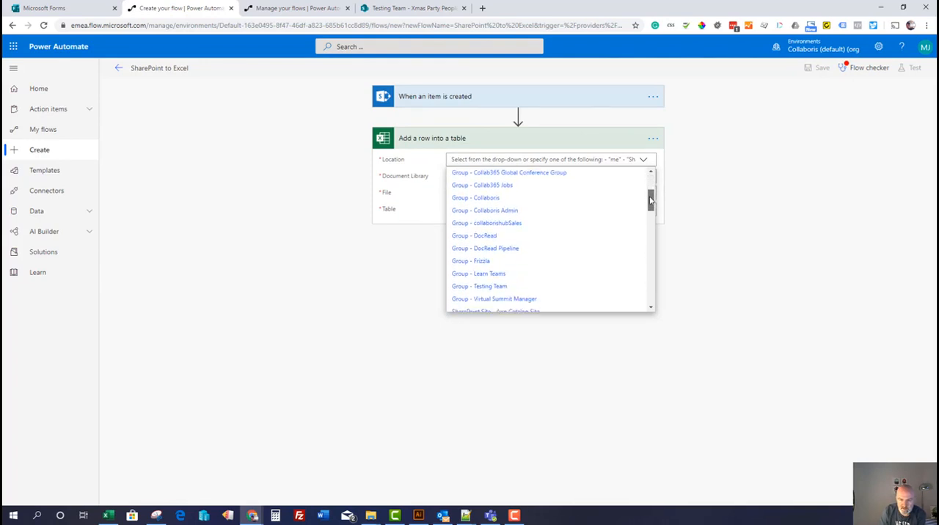
left_click(495, 288)
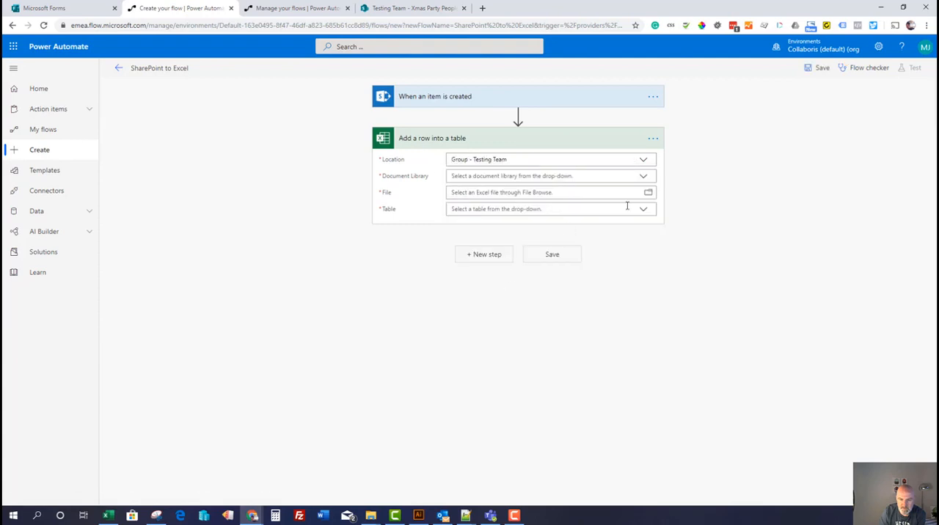
left_click(643, 176)
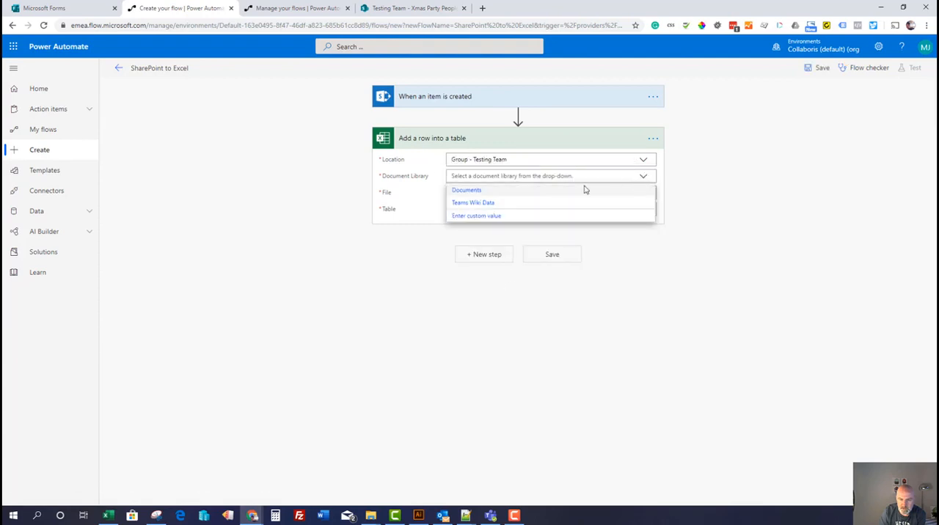
left_click(492, 191)
Choose the file 2019 Xmas Party Submissions.xlsx from the General folder and its xmas_party_invites table for the Excel action
left_click(648, 192)
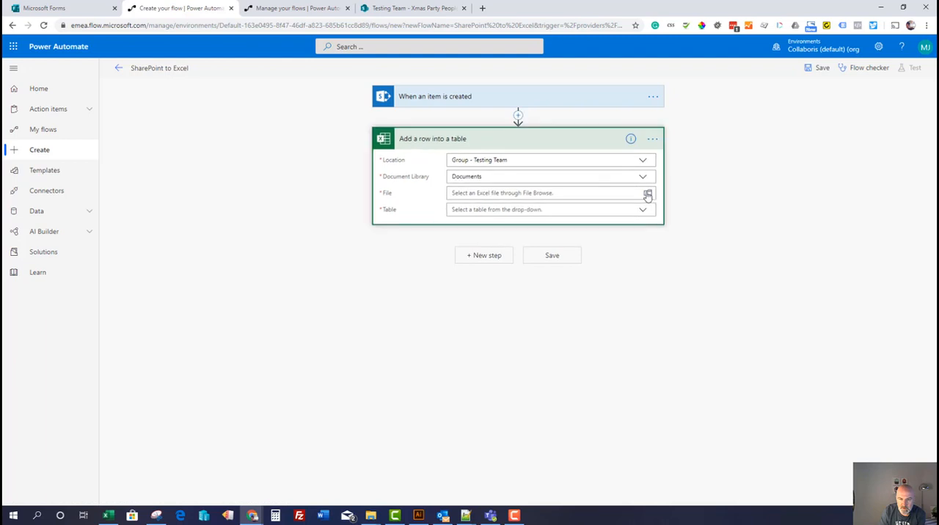
left_click(772, 214)
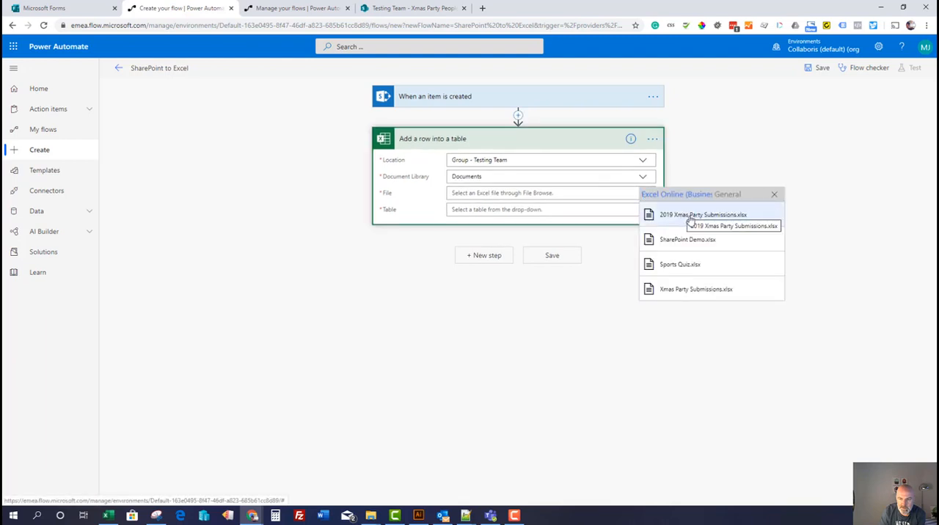
left_click(690, 216)
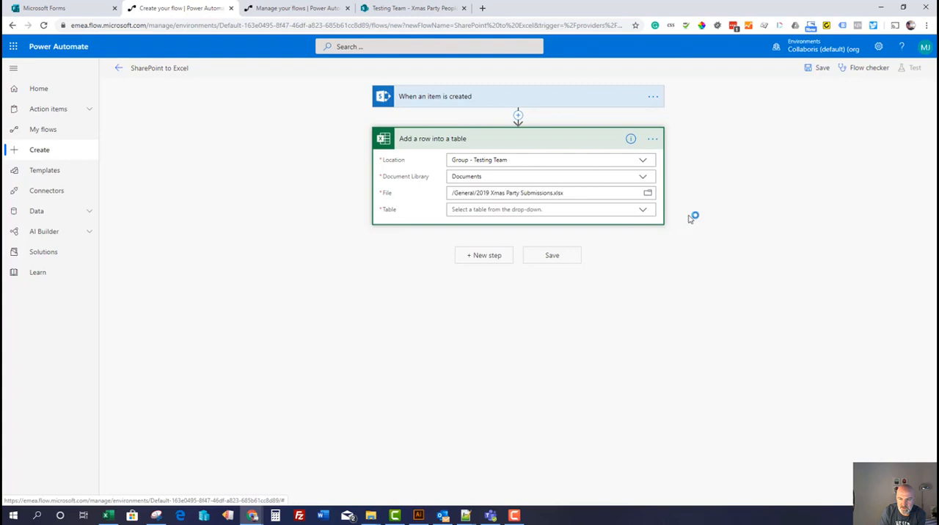
left_click(646, 212)
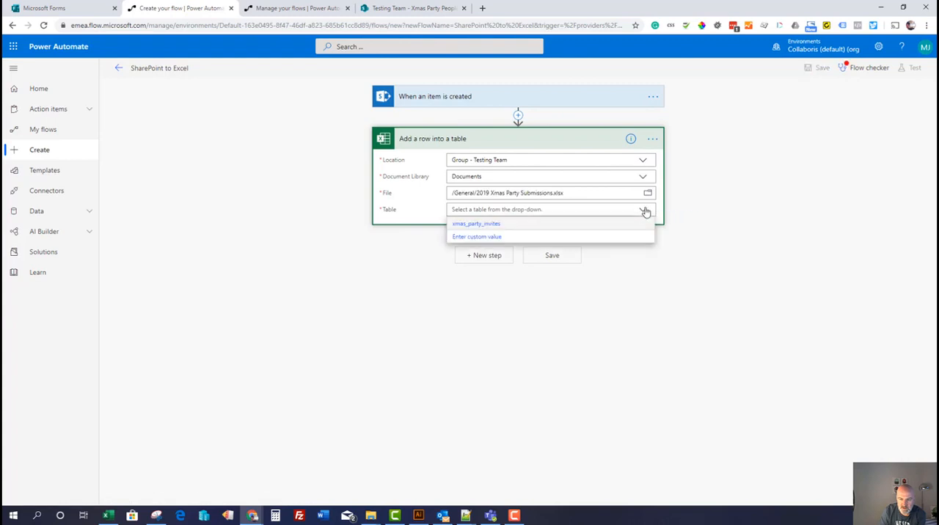
left_click(506, 230)
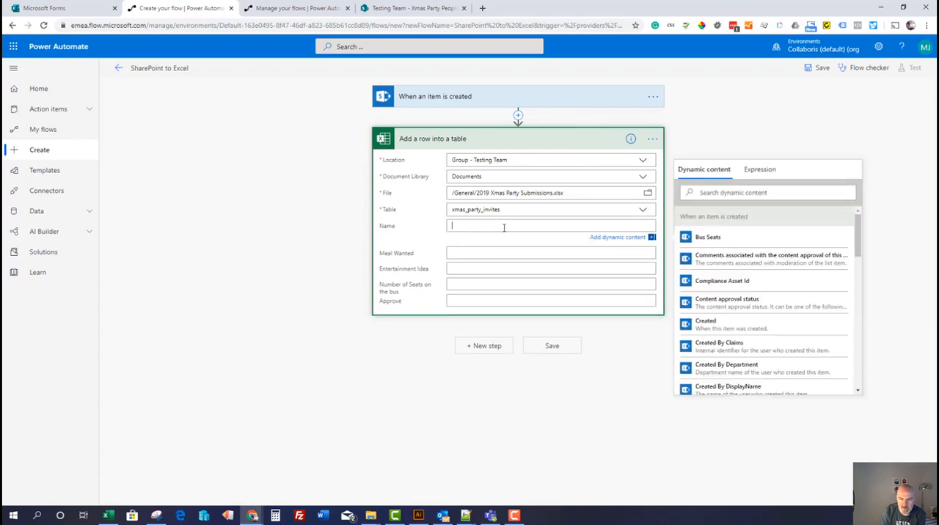
Map the SharePoint values Title to the Name column and Meal to the Meal Wanted column
left_click_drag(859, 236, 853, 371)
left_click(782, 373)
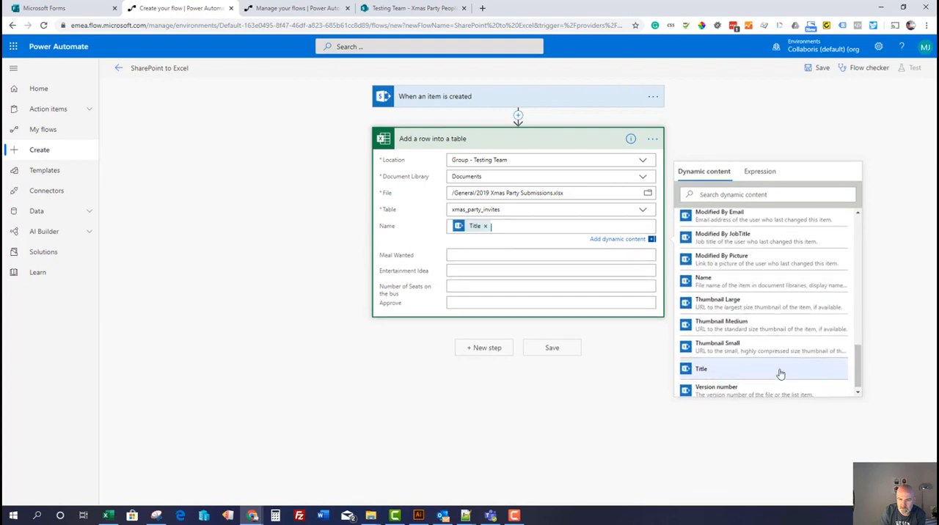
left_click_drag(858, 273, 850, 343)
left_click(775, 345)
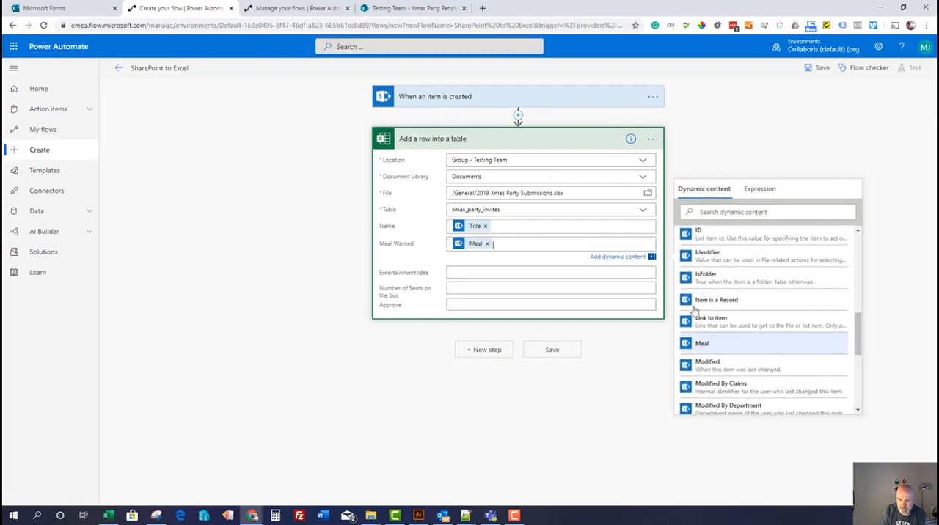
Map Entertainment to Entertainment Idea and Bus Seats to Number of Seats on the bus, and set Approve to No
left_click(559, 275)
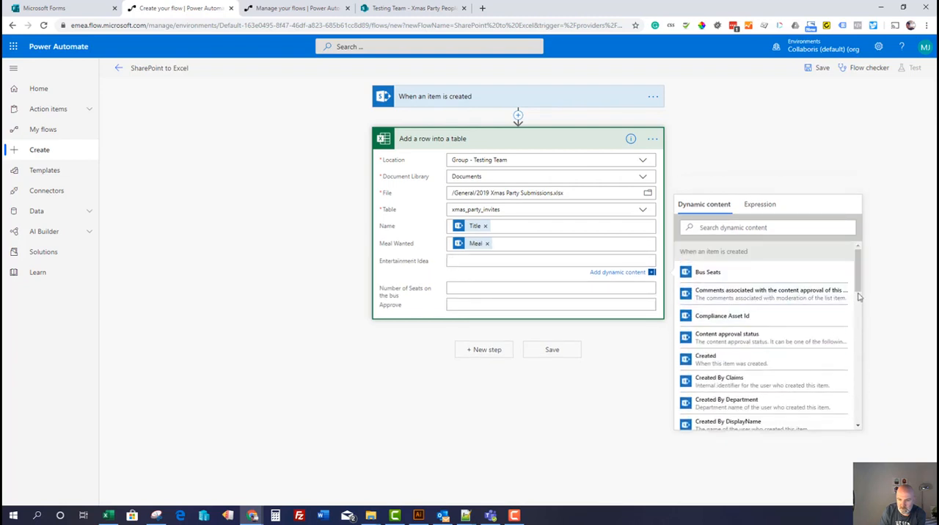
left_click_drag(857, 268, 860, 316)
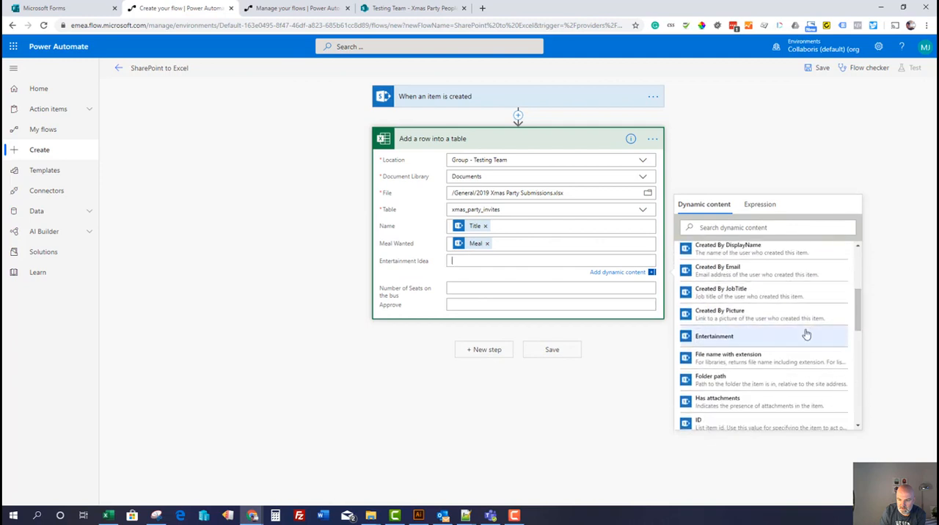
left_click(804, 336)
left_click(619, 295)
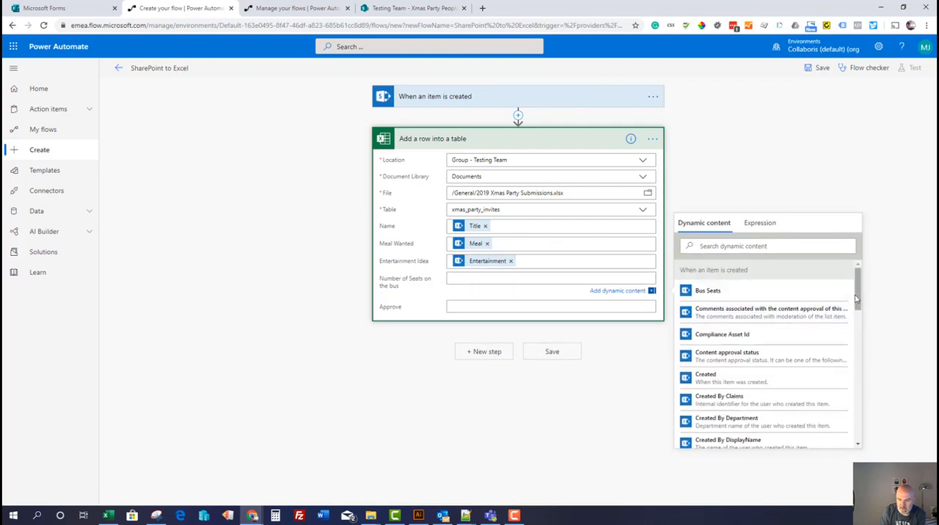
left_click(761, 294)
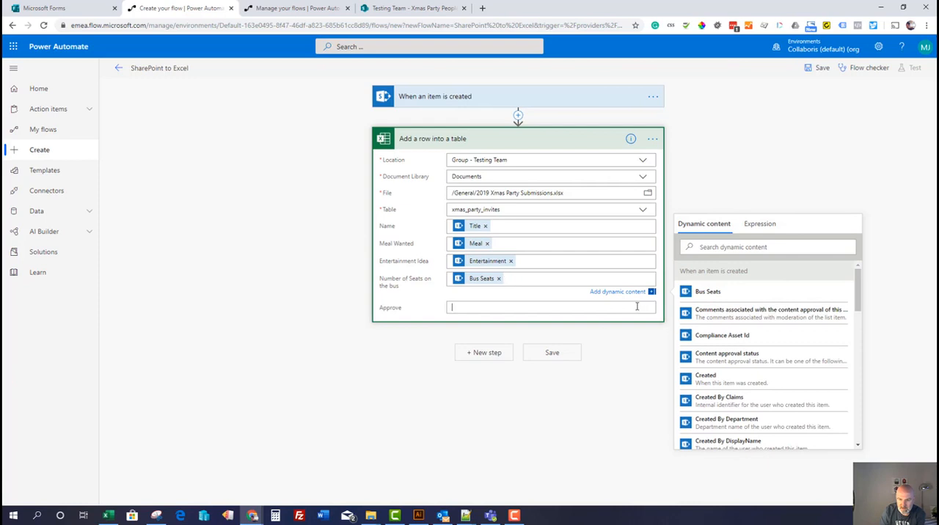
type("No")
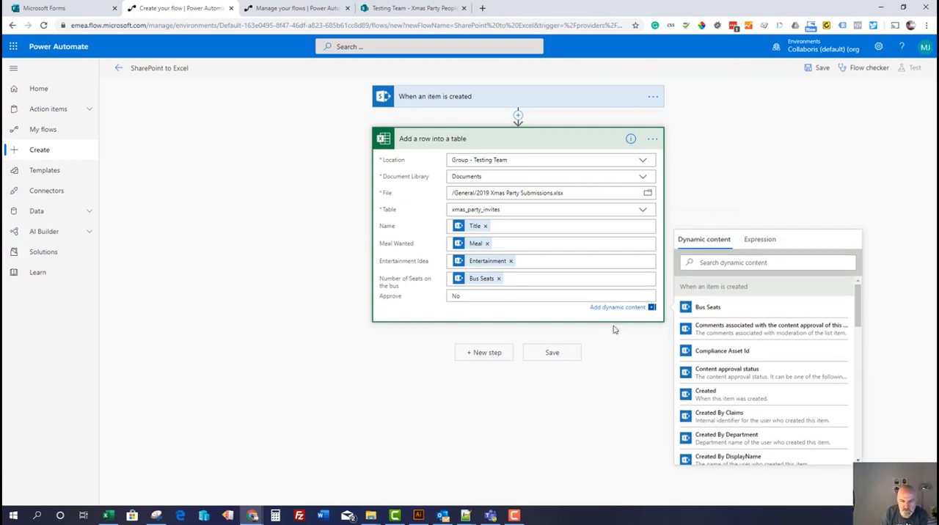
Save the SharePoint to Excel flow and start a test with the "I'll perform the trigger action" option
left_click(558, 356)
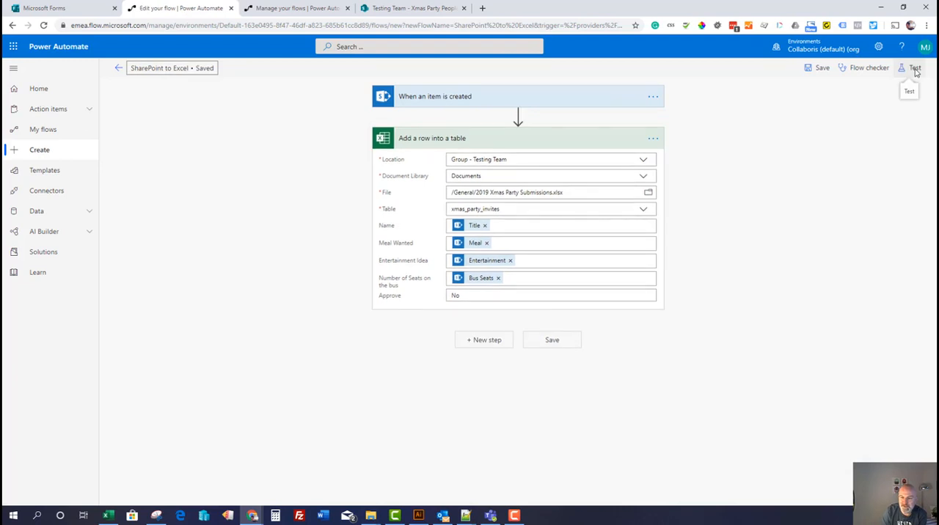
left_click(913, 69)
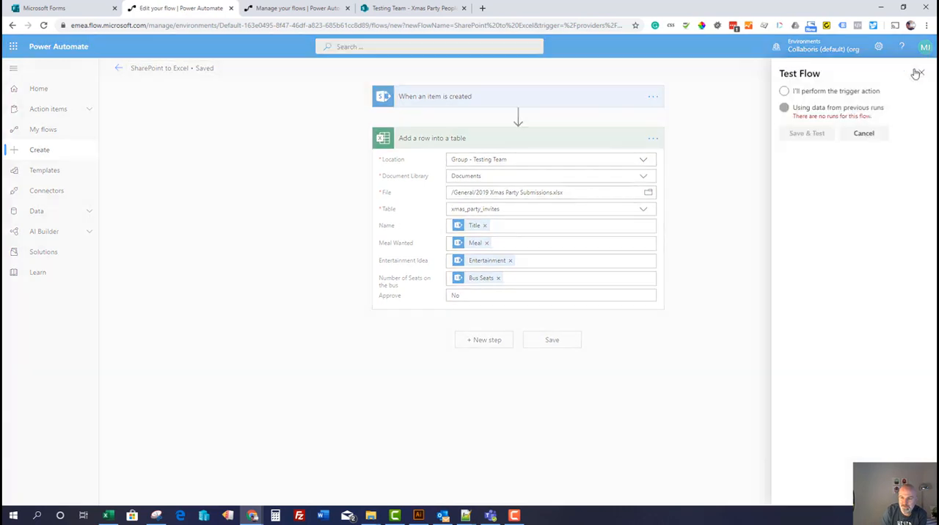
left_click(843, 94)
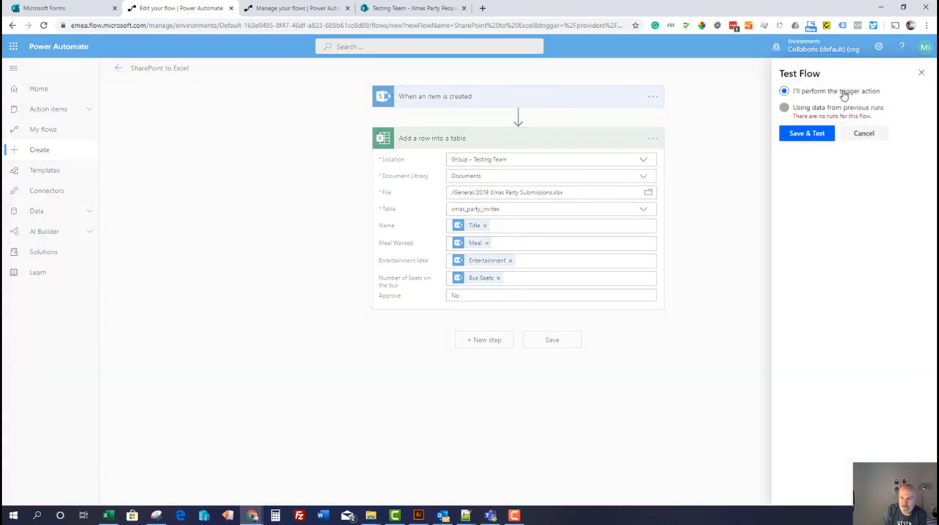
left_click(815, 137)
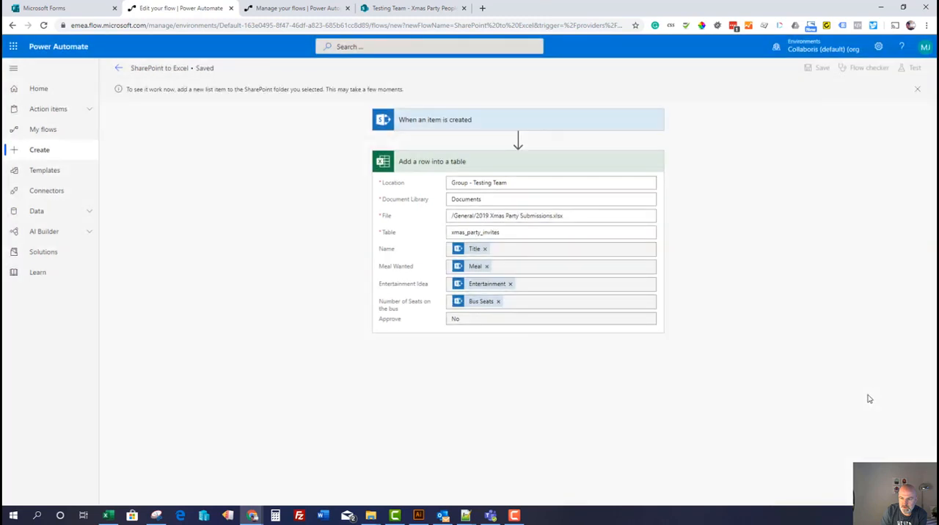
Add an item to SharePoint's Xmas Party People list: Title Marilyn Monroe, Meal Caviat, Entertainment Singer, Bus Seats 100
left_click(400, 9)
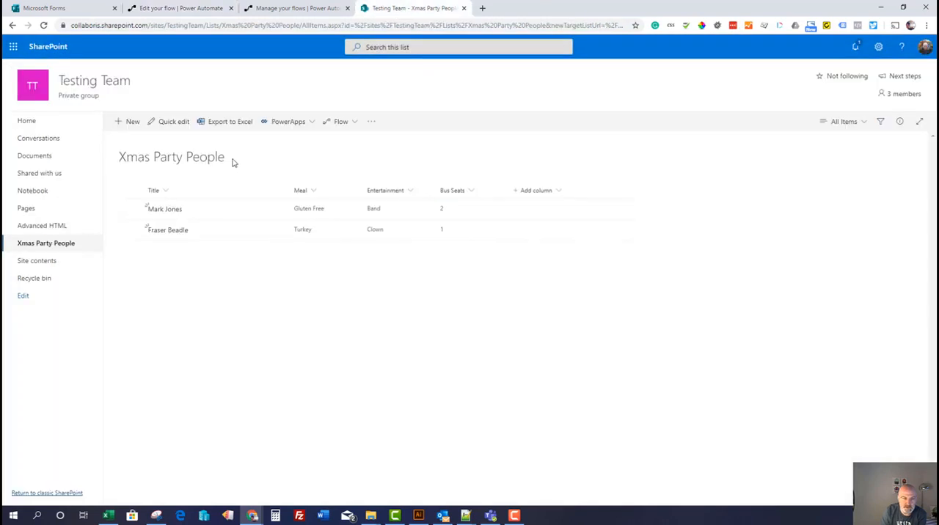
left_click(129, 122)
left_click(664, 135)
type("Marilyn Monroe")
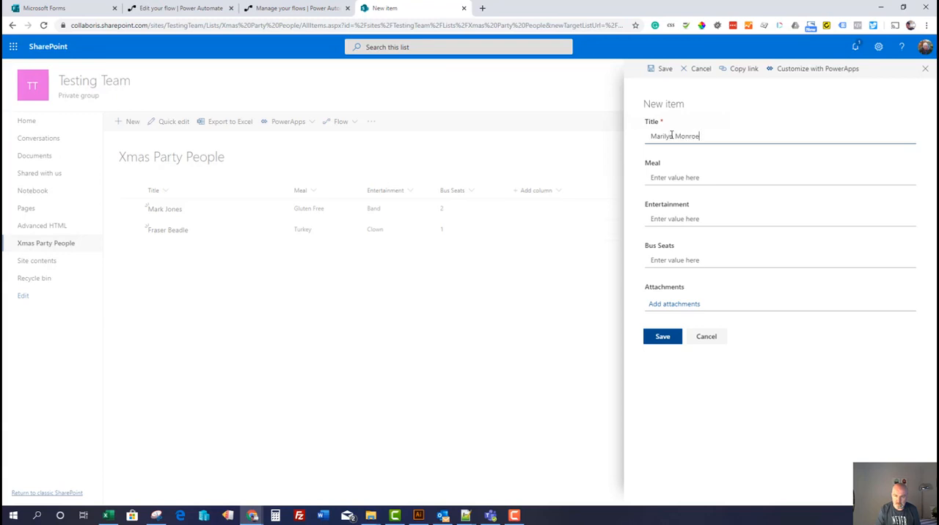
key("Tab")
type("Ca")
key("Tab")
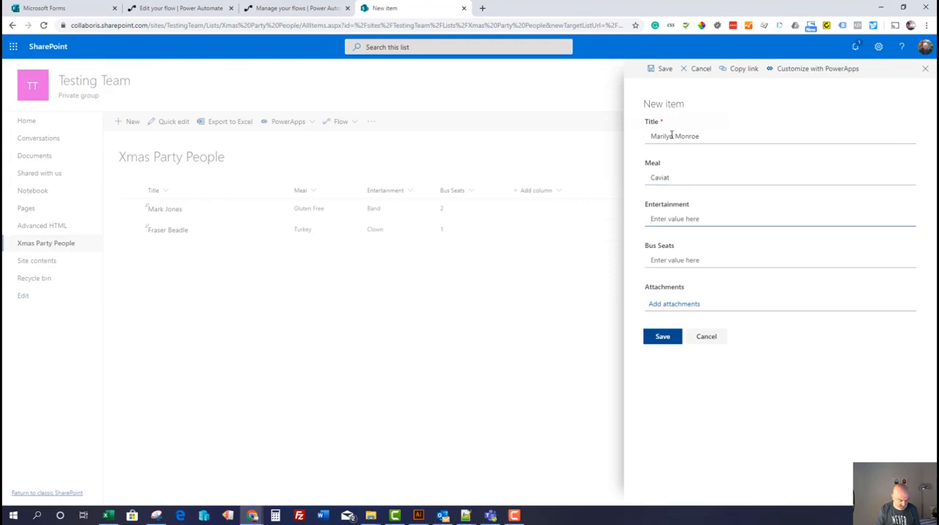
type("Singer")
key("Tab")
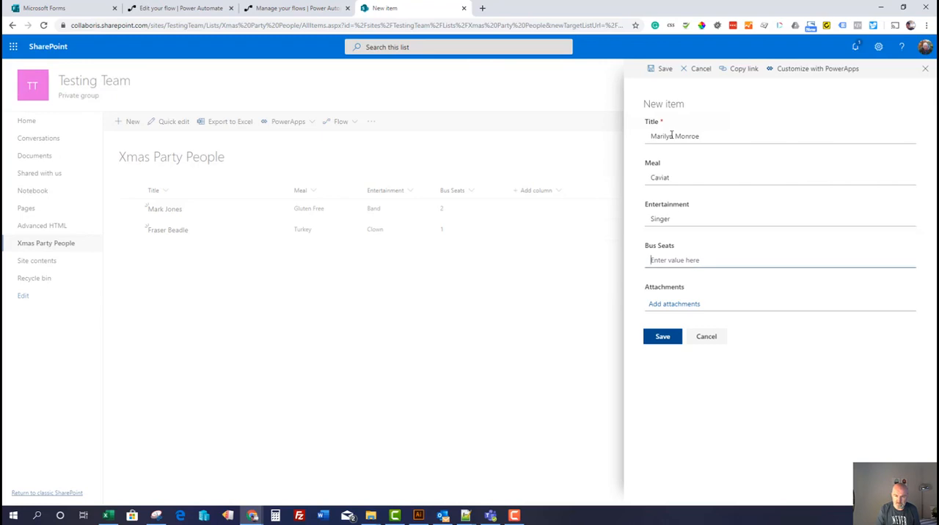
type("100")
left_click(670, 339)
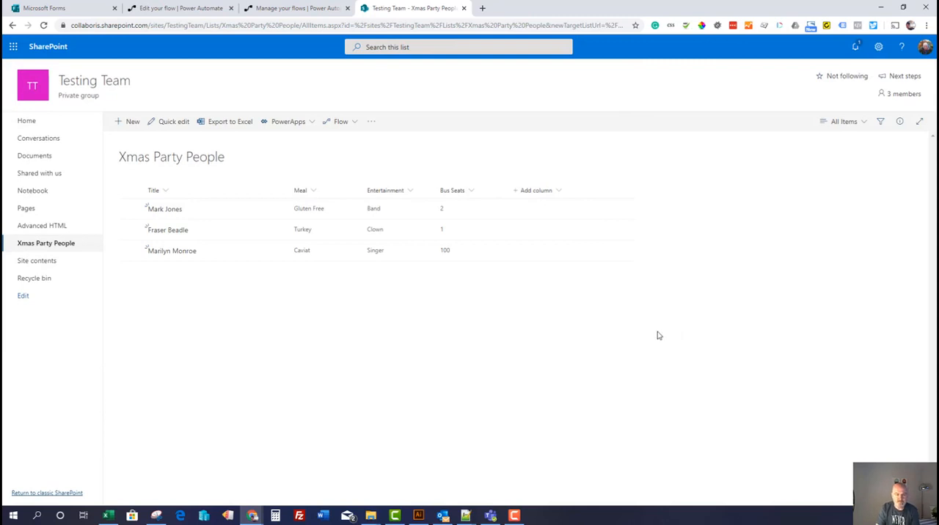
In Teams, reopen 2019 Xmas Party Submissions.xlsx from Testing Team's General files to check for the added row, and widen the Name column
left_click(490, 516)
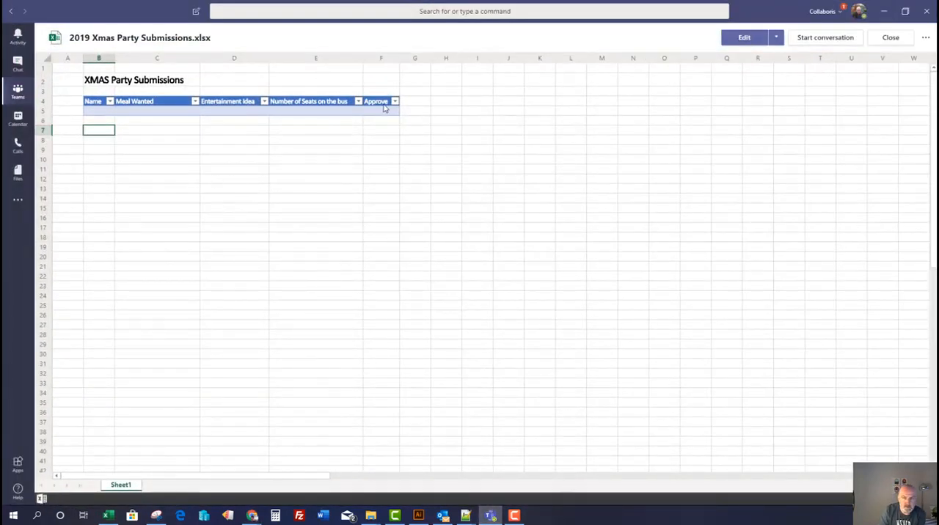
left_click(15, 99)
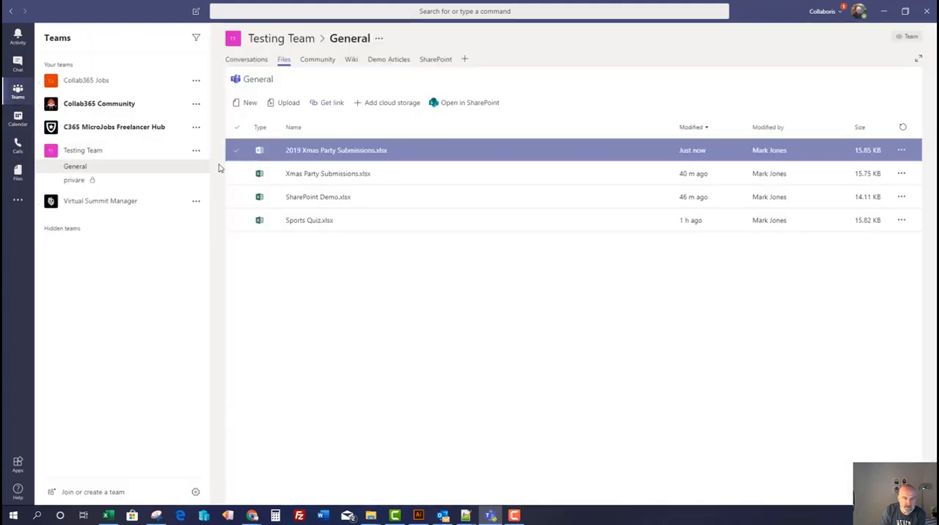
left_click(310, 151)
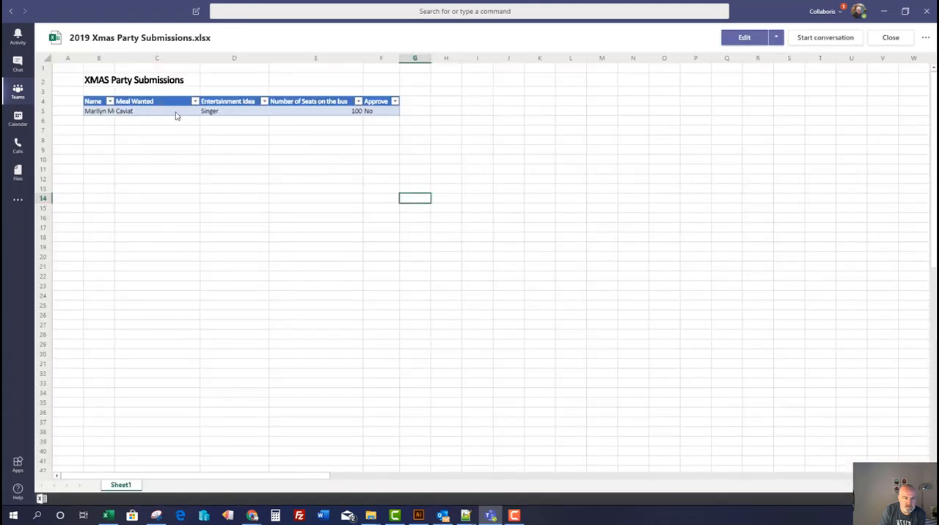
left_click_drag(115, 62, 136, 65)
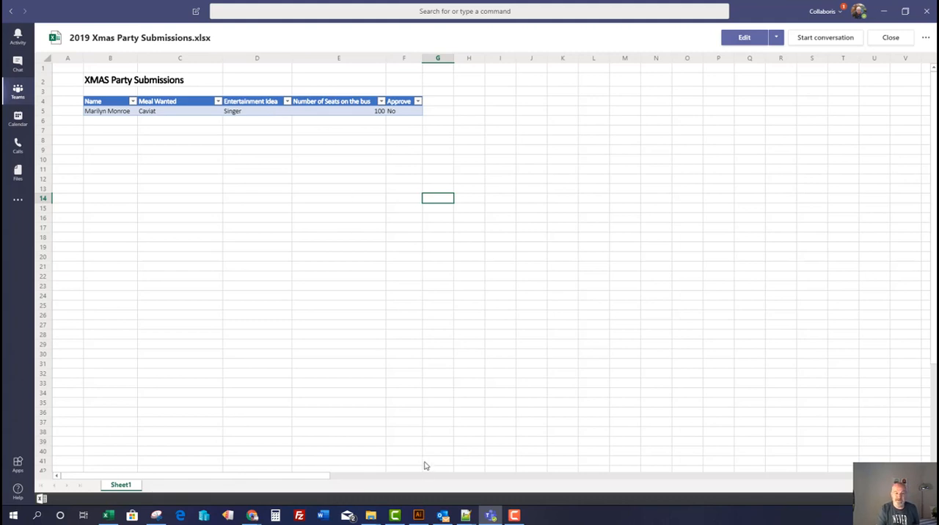
mouse_move(490, 517)
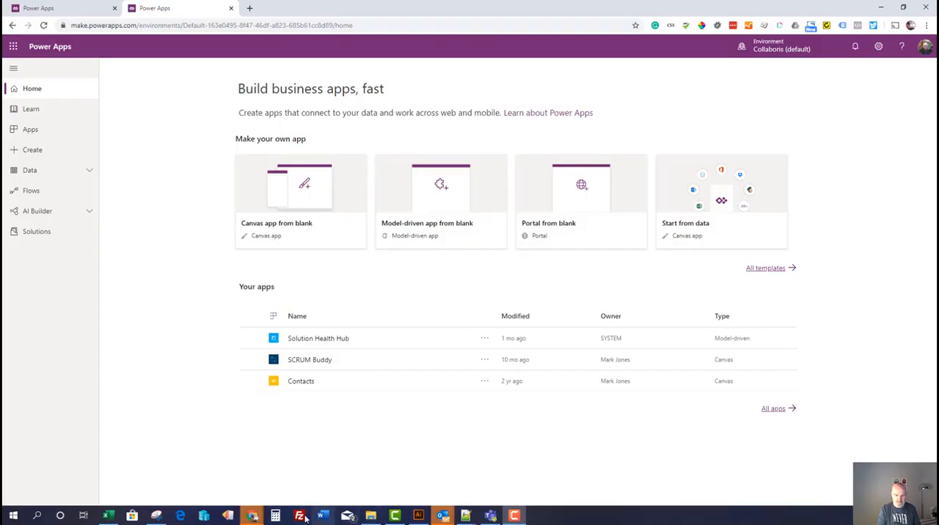
In Excel, review the header columns of the Financial Sample.xlsx table from Segment through Year
left_click(110, 517)
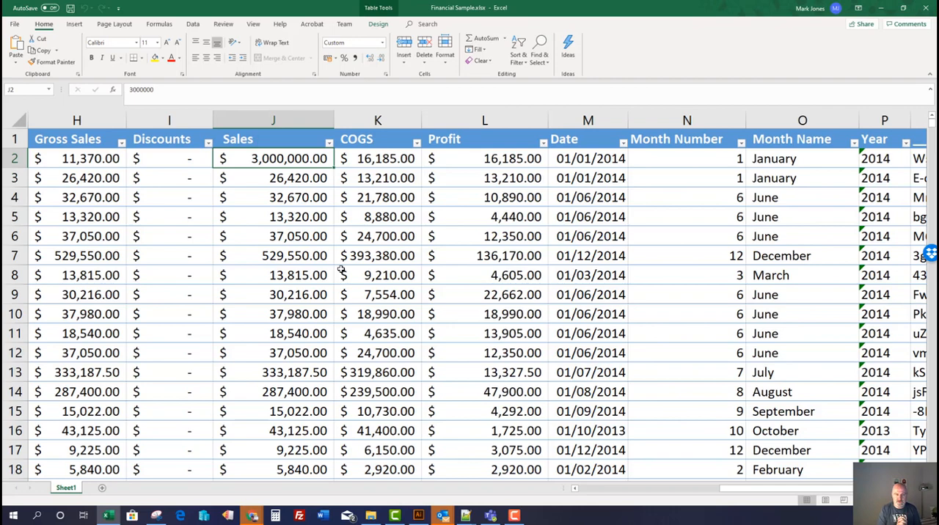
key("Left")
key("Left")
key("Left")
key("Left")
key("Left")
key("Left")
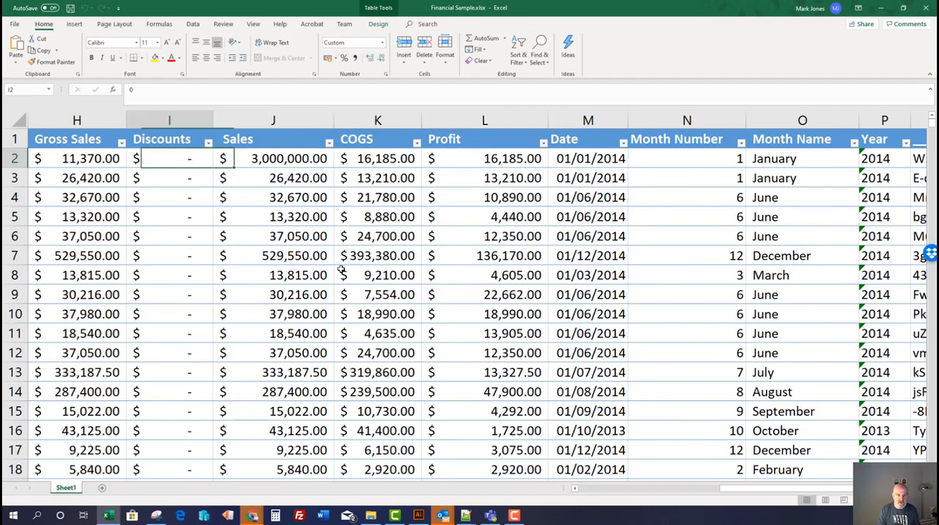
key("Left")
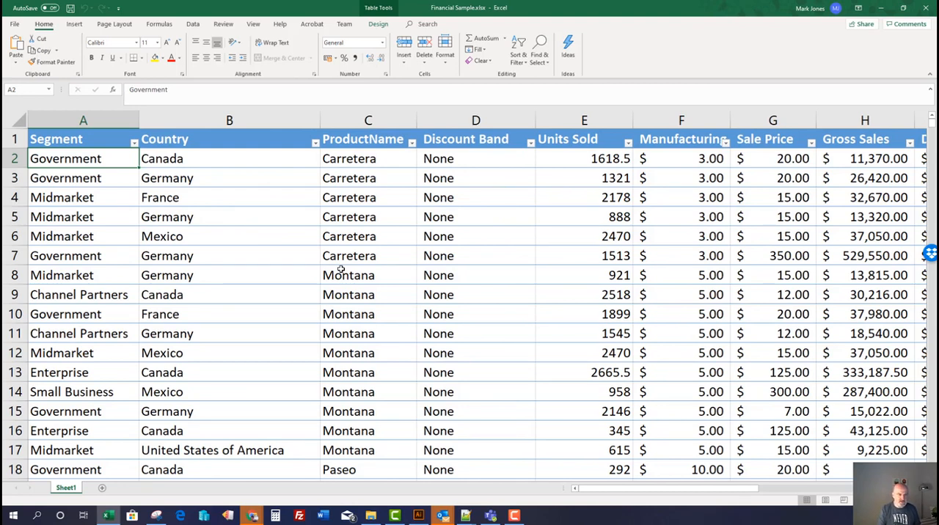
left_click(209, 146)
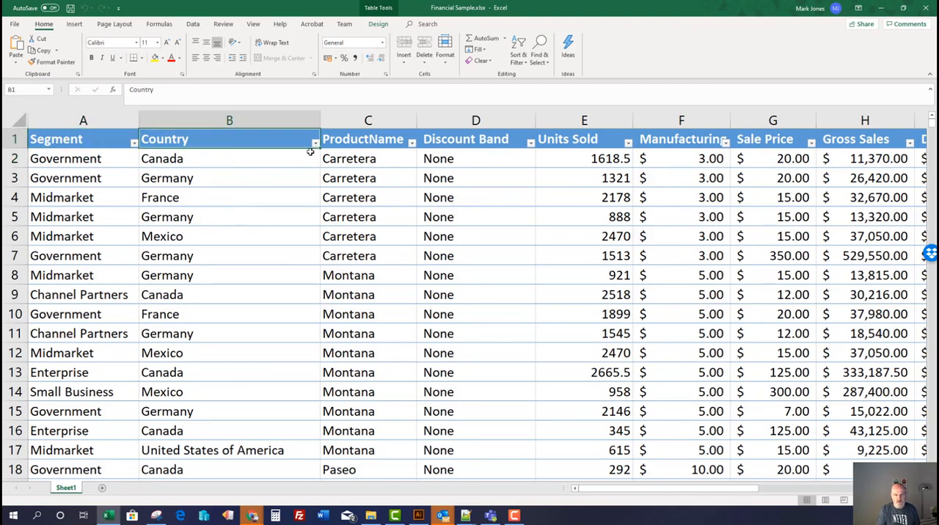
left_click(353, 147)
left_click(462, 143)
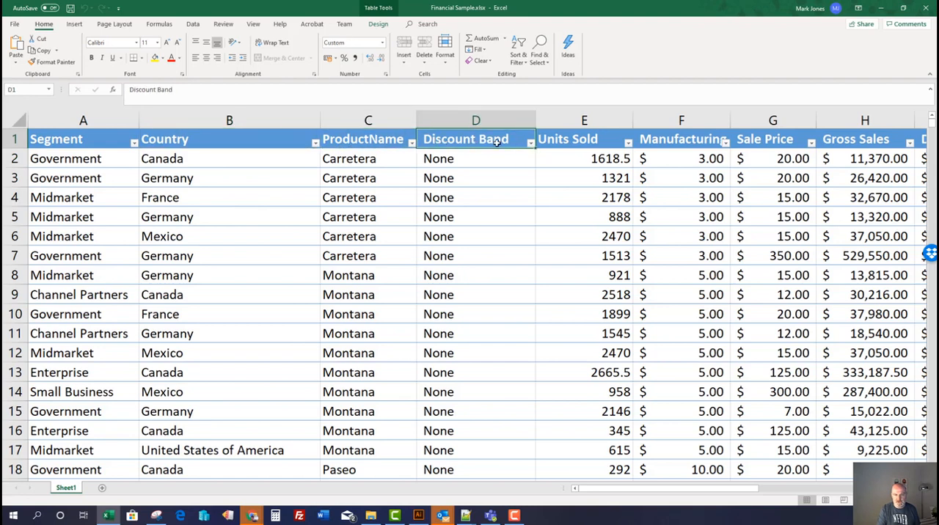
left_click(559, 148)
key("Right")
key("Right")
key("Right")
key("Right")
key("Right")
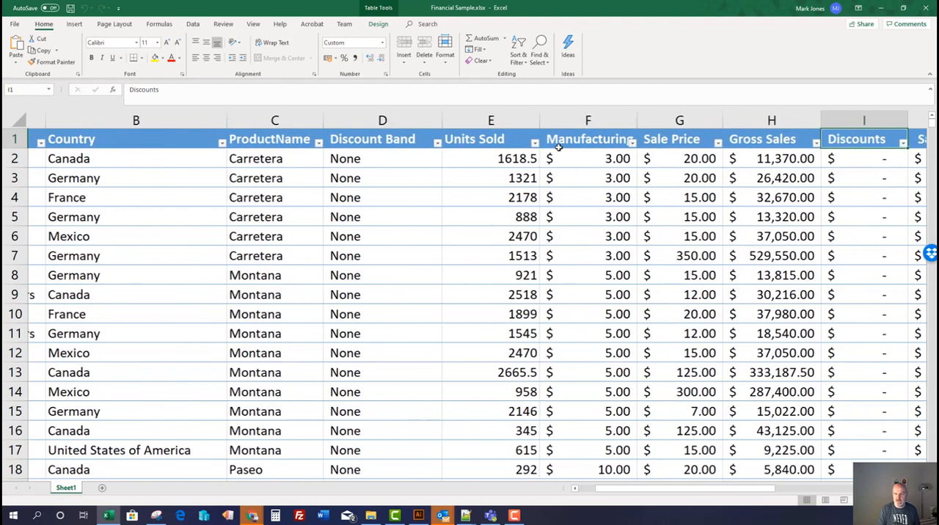
key("Right")
key("Right")
key("Right")
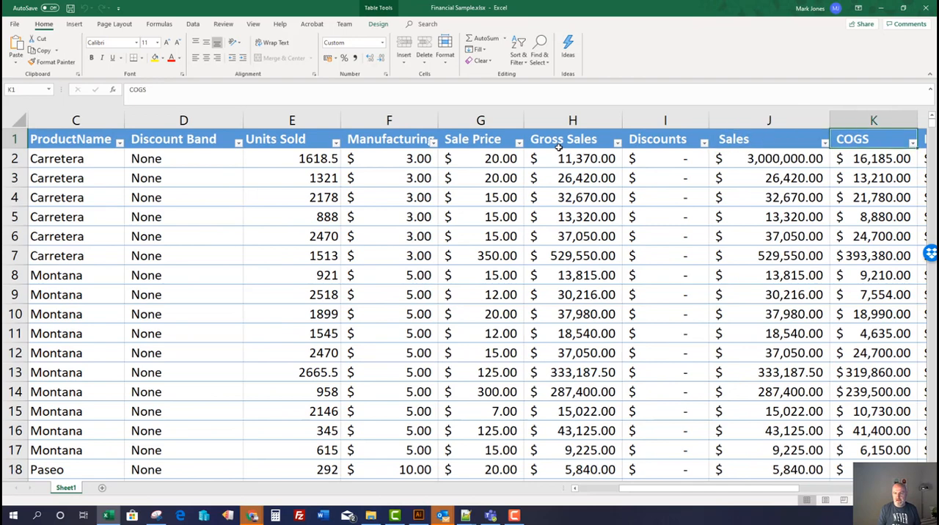
key("Right")
key("Right")
key("Right")
key("Right")
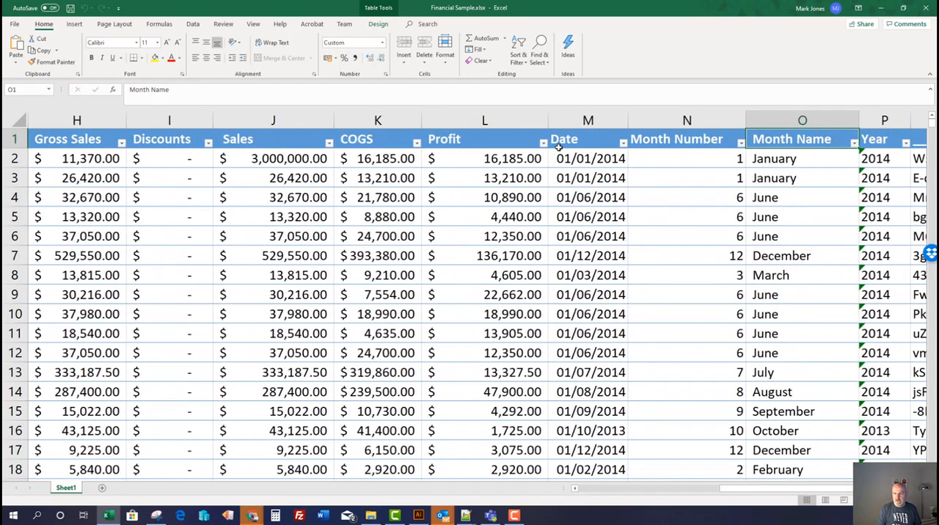
key("Right")
key("Left")
key("Left")
key("Left")
key("Left")
key("Left")
key("Left")
key("Left")
key("Left")
key("Left")
key("Left")
key("Left")
key("Left")
key("Left")
key("Left")
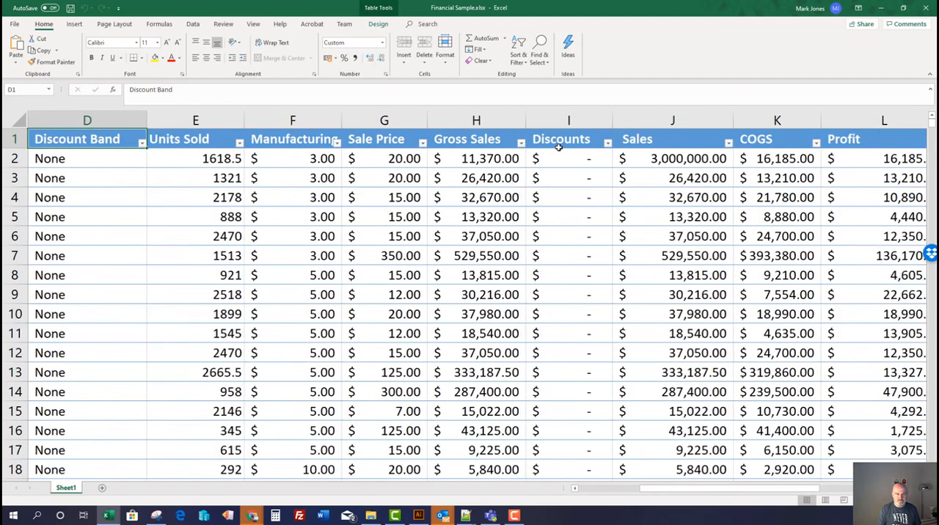
key("Right")
key("Right")
key("Right")
key("Right")
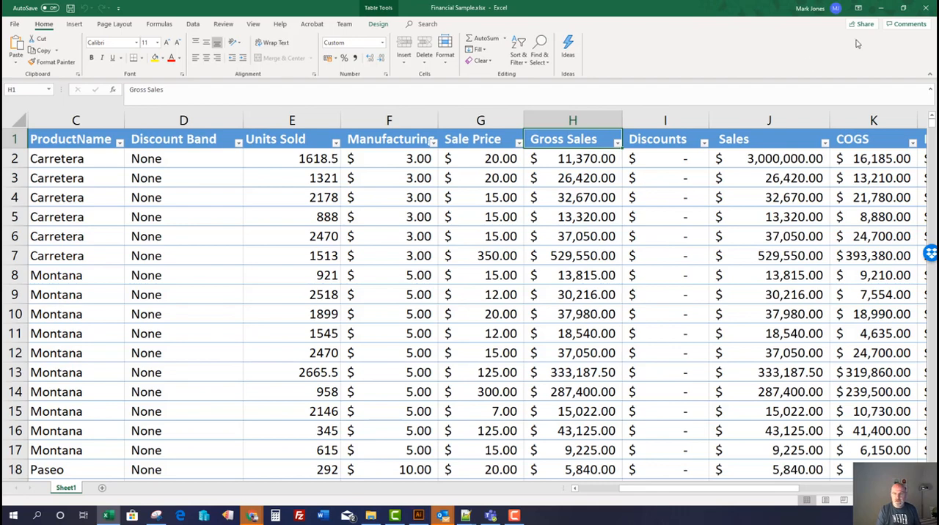
Save Financial Sample.xlsx and check its location in the Dropbox folder Excel and Power BI Summit in File Explorer
left_click(70, 8)
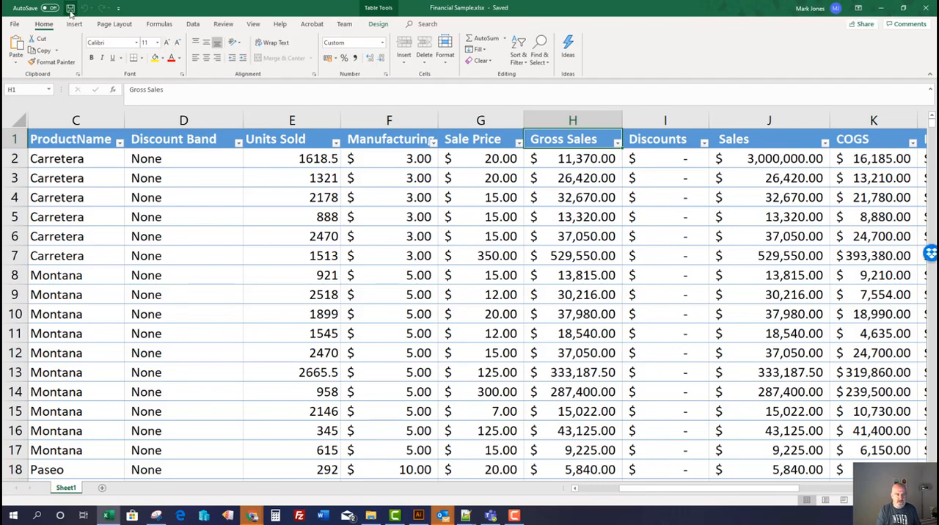
left_click(880, 8)
left_click(370, 515)
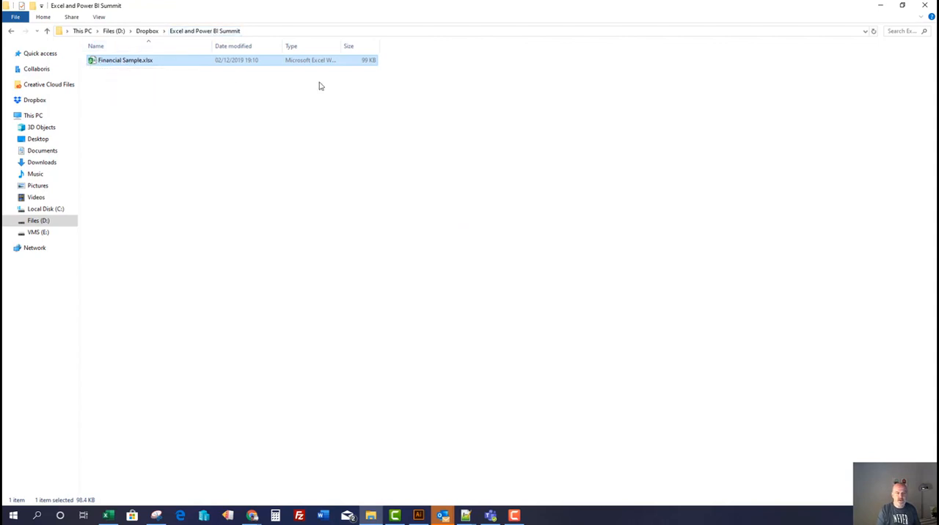
left_click(882, 8)
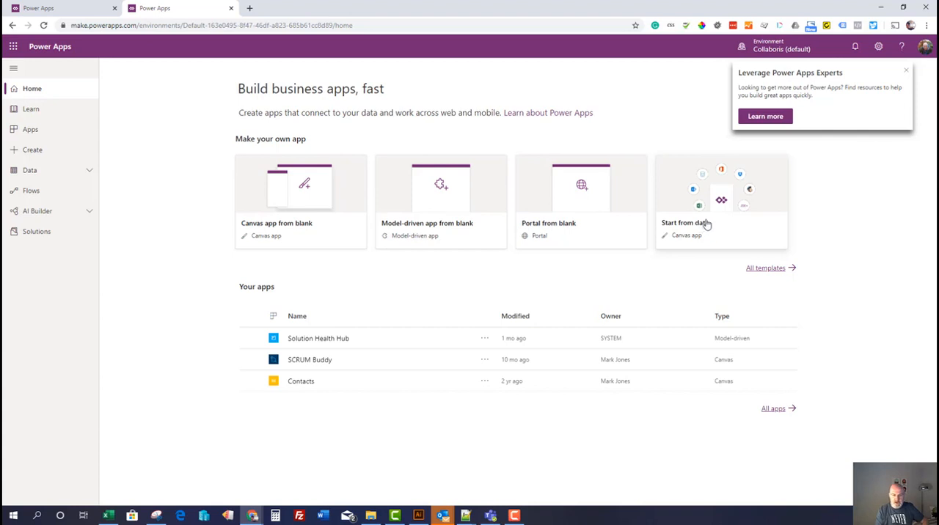
In Power Apps, create a canvas app that starts from data and select the Dropbox connection as its source
left_click(708, 196)
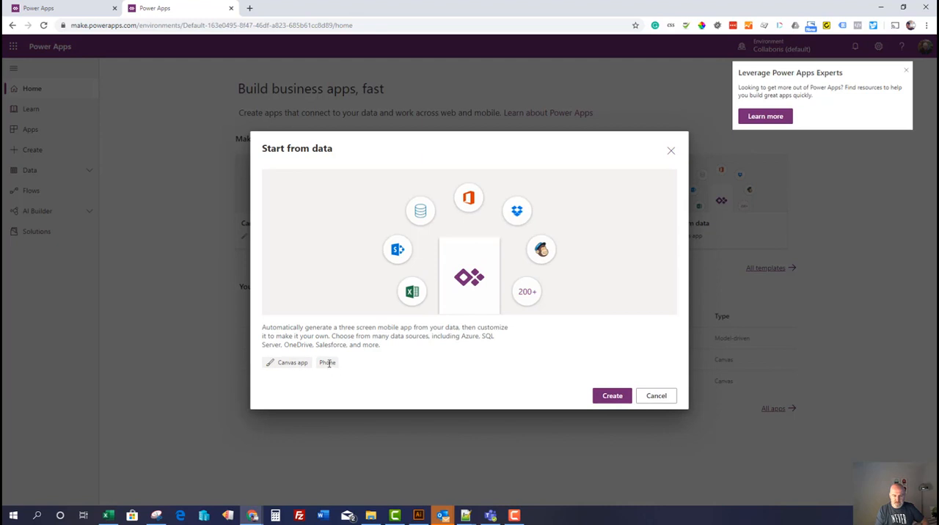
left_click(607, 396)
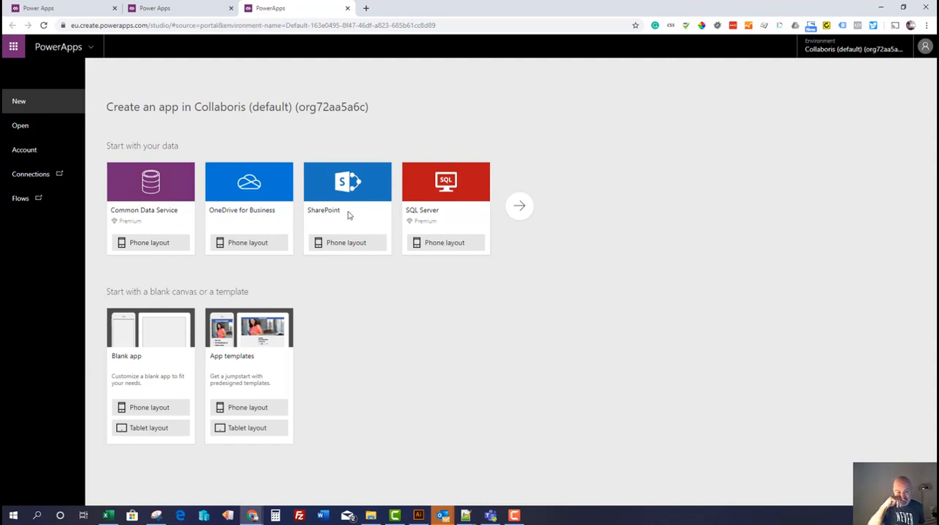
left_click(521, 205)
left_click(205, 136)
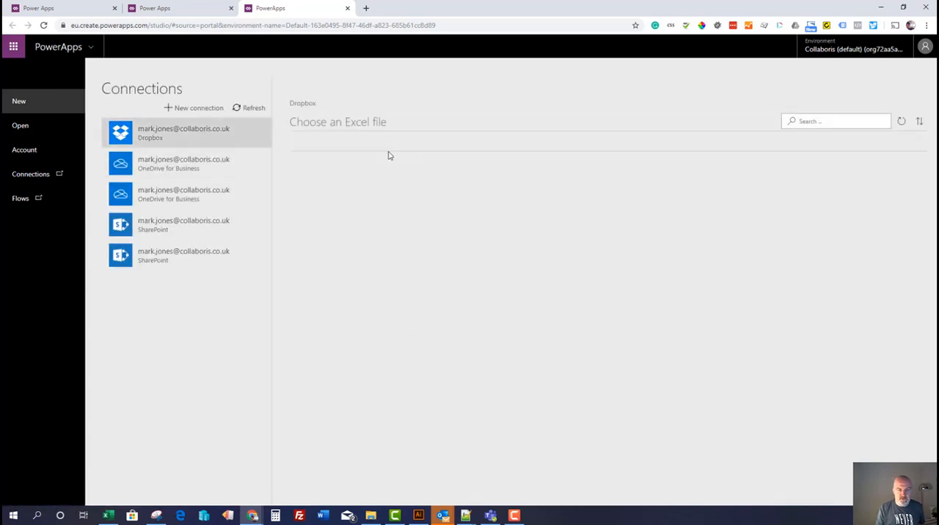
Choose Financial Sample.xlsx from the Dropbox folder Excel and Power BI Summit as the app's Excel file
left_click_drag(925, 198, 891, 387)
left_click(394, 492)
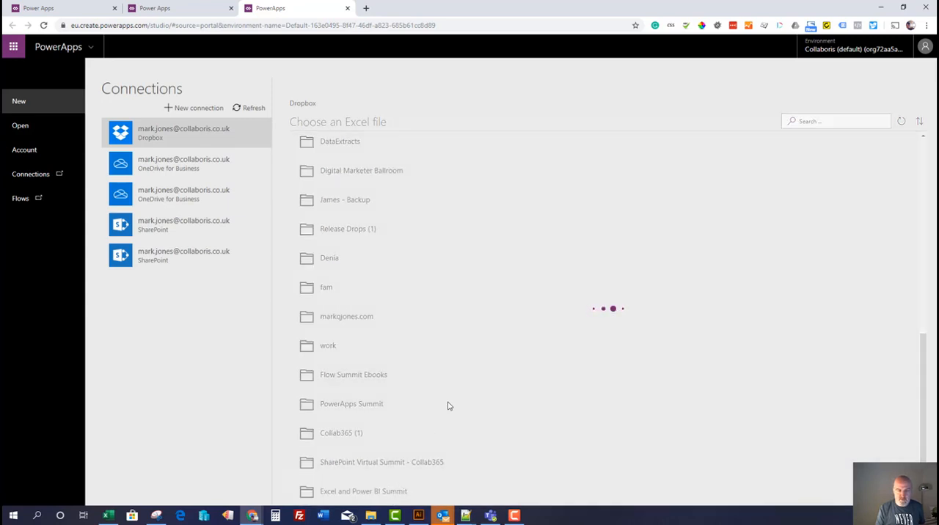
left_click(347, 148)
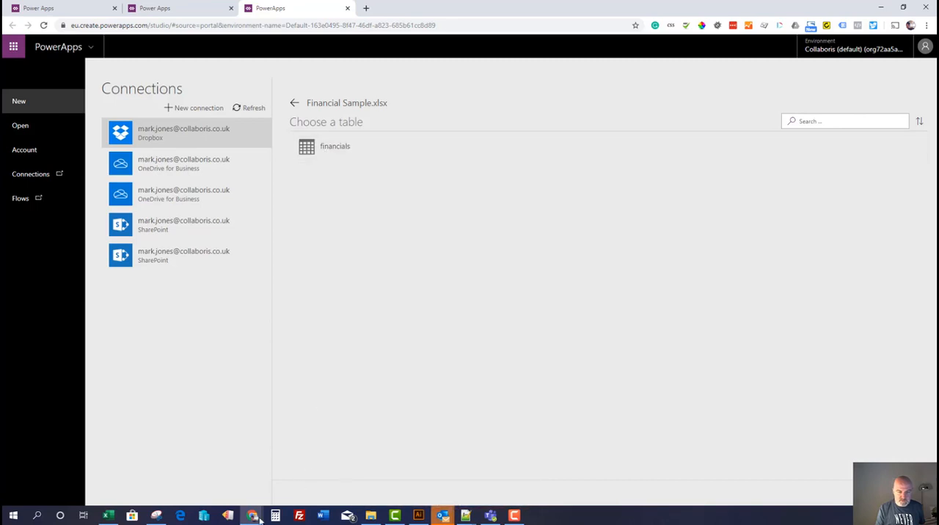
In Excel, check the table name defined for the data in Financial Sample.xlsx
left_click(107, 516)
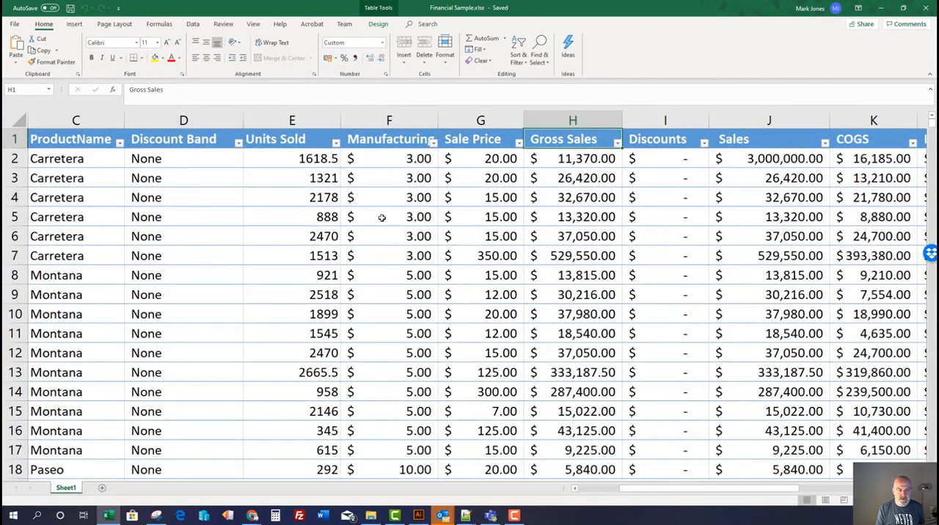
left_click(44, 140)
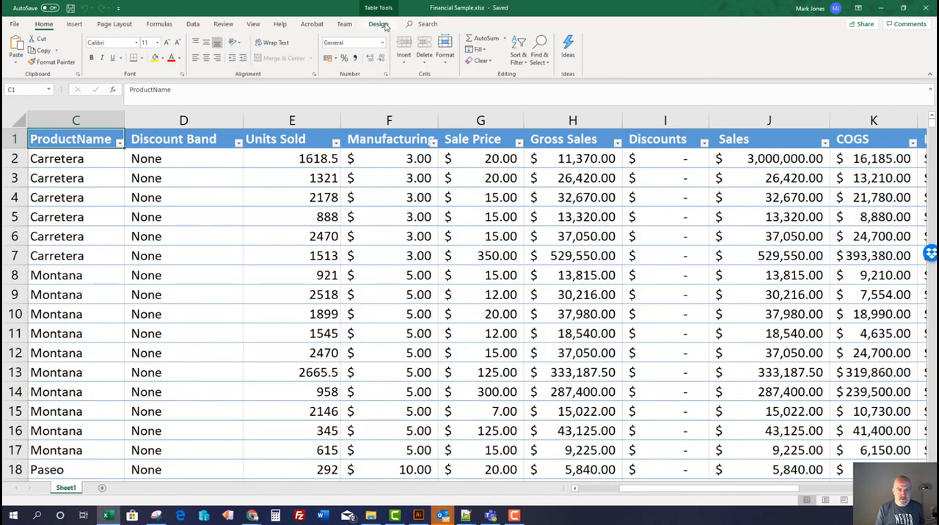
left_click(378, 24)
left_click(33, 50)
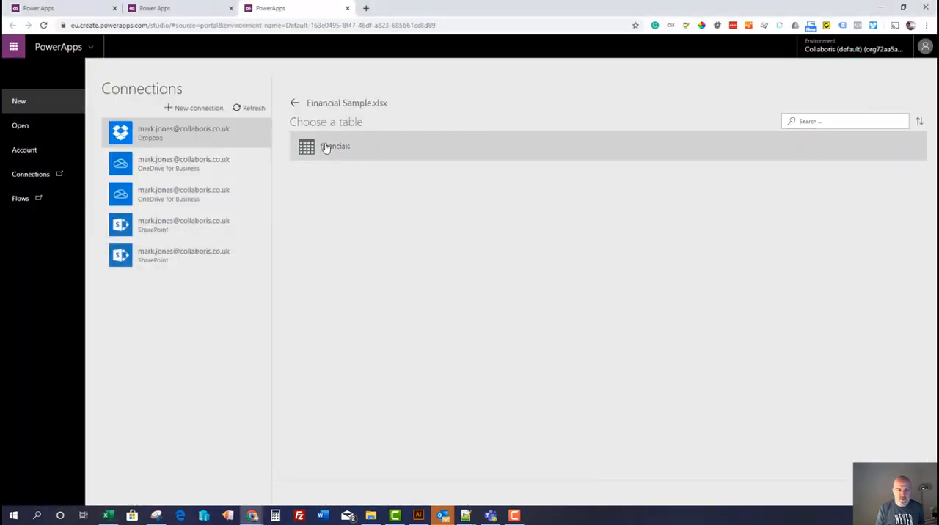
Back in Power Apps, generate the phone app from the financials table and skip the welcome dialog
left_click(892, 492)
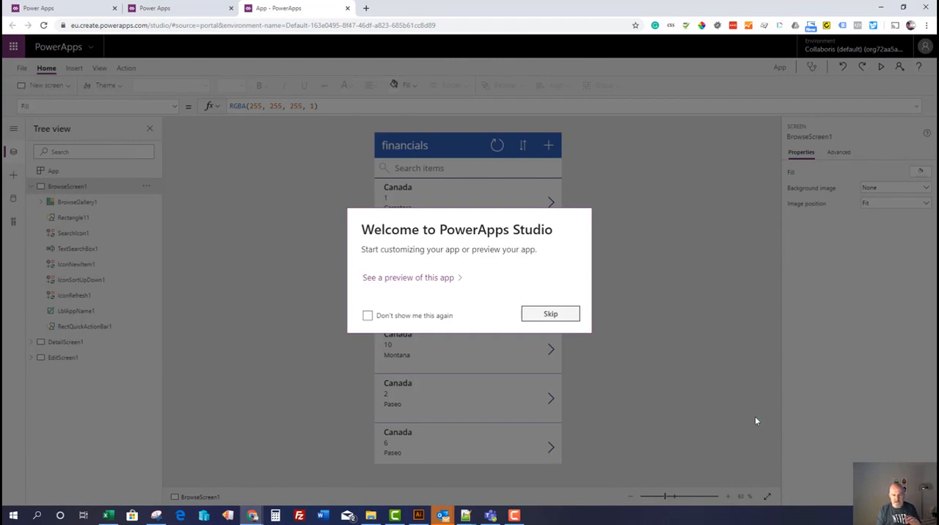
left_click(548, 317)
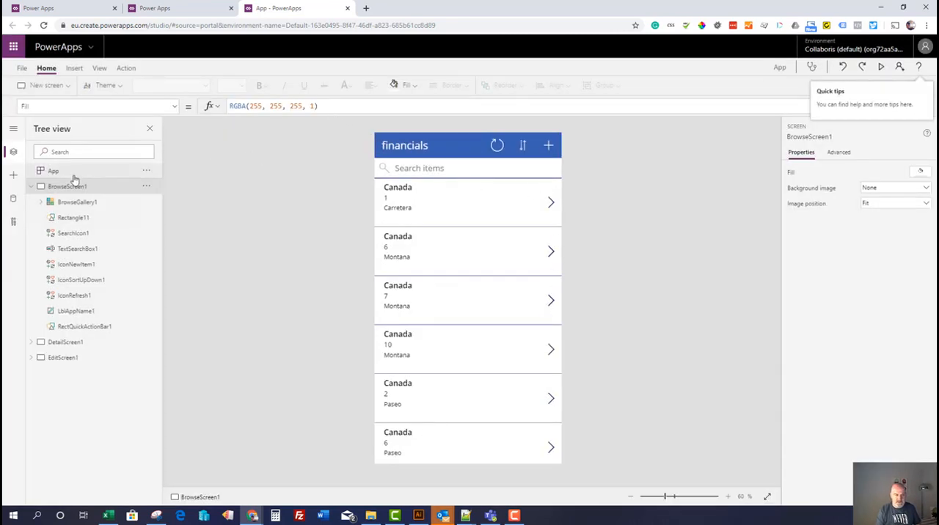
Inspect the gallery's Title1 label, BrowseScreen1 and the BrowseGallery1 properties and formulas
left_click(447, 197)
left_click(446, 188)
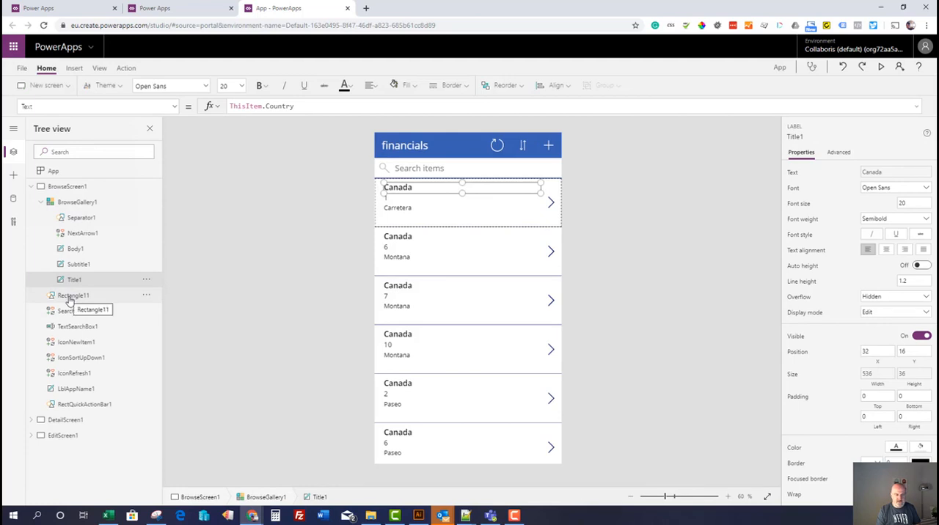
left_click(78, 189)
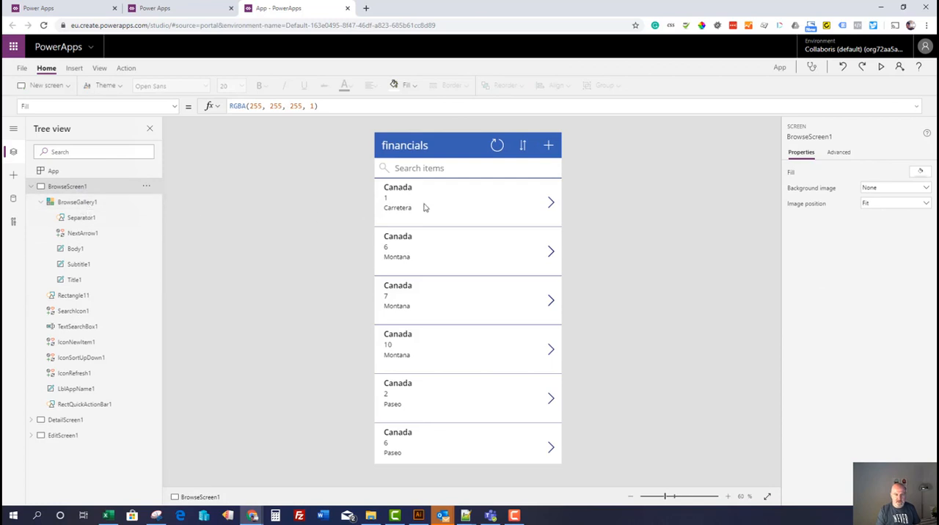
left_click(88, 205)
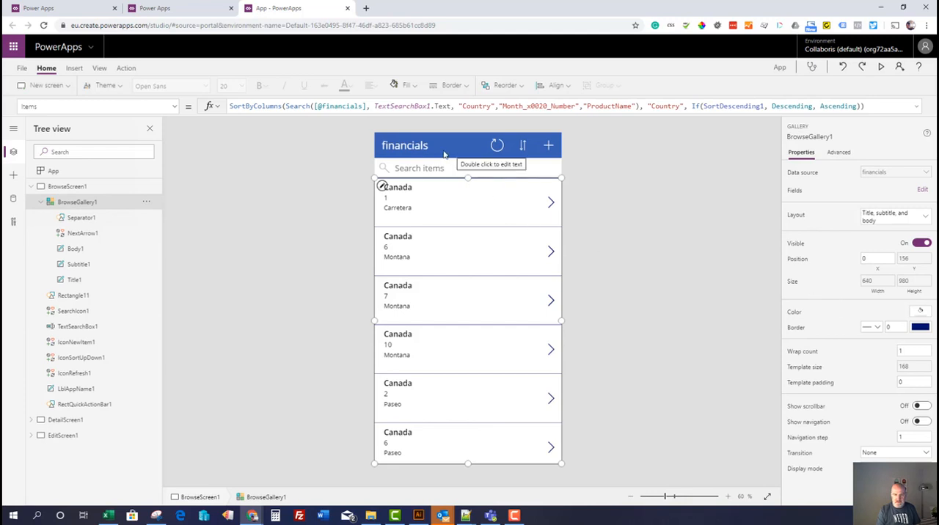
Change the header label text on BrowseScreen1 to "financials 1"
left_click(411, 145)
double_click(417, 145)
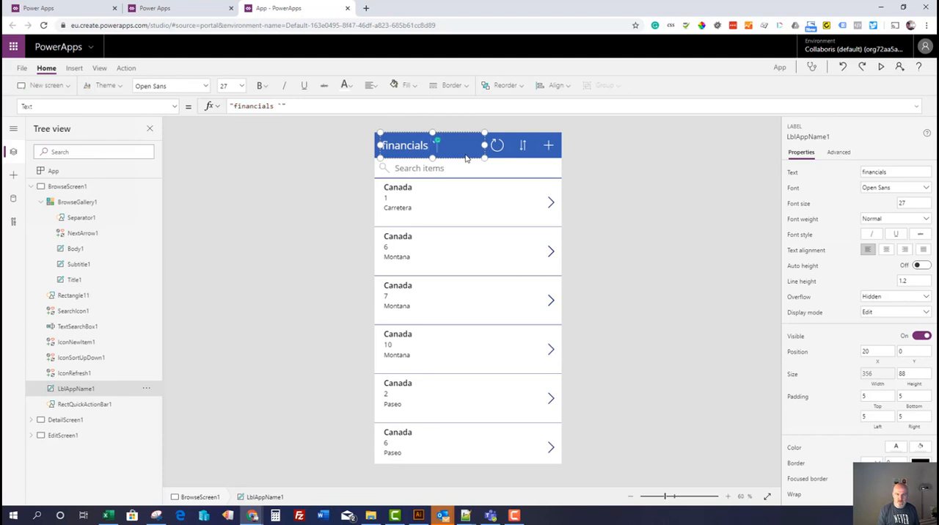
left_click(630, 184)
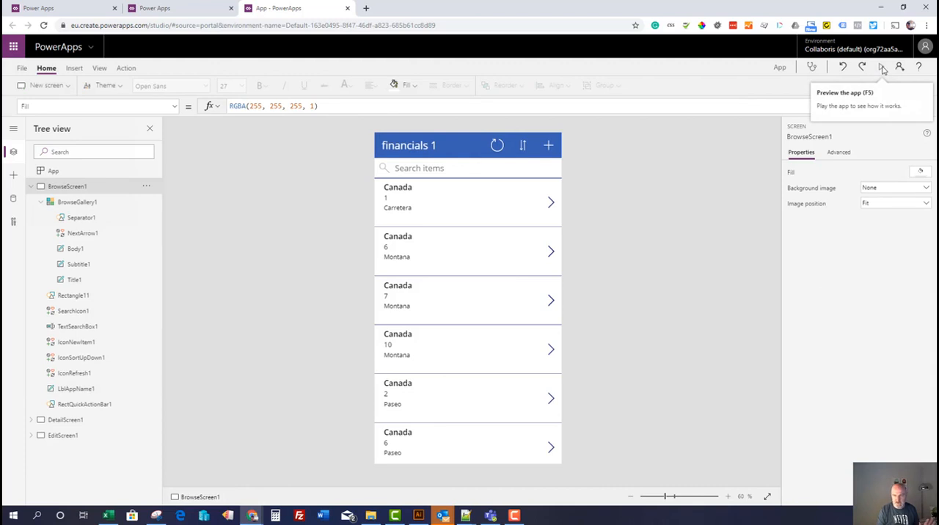
Preview the app and browse through its list of financial records
left_click(883, 68)
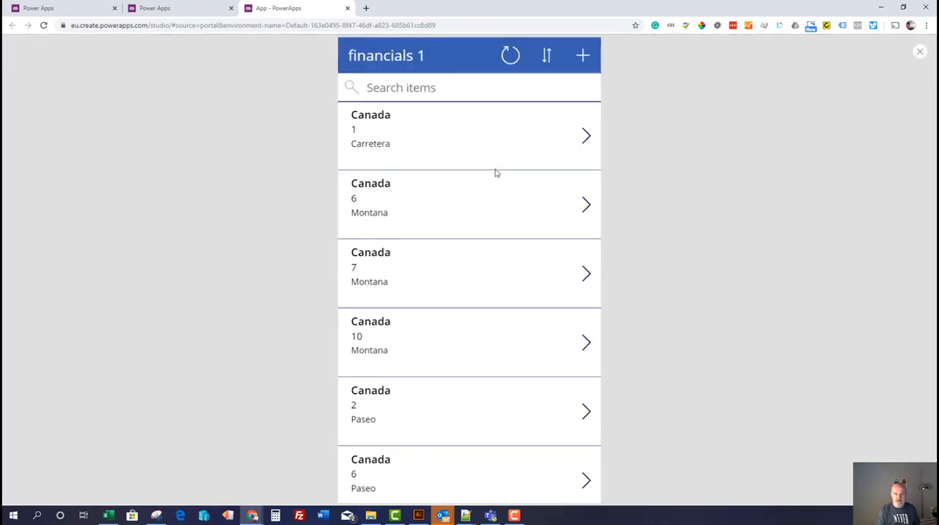
scroll(492, 203, "down", 1)
scroll(492, 203, "up", 1)
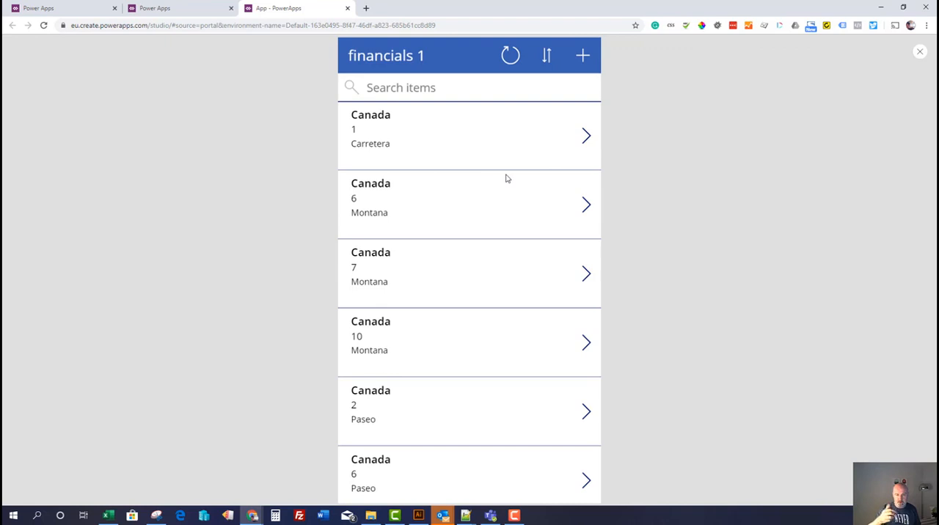
Search the previewed app's records for "mex", clear the search, and toggle the list's sort order to descending and back
scroll(506, 178, "down", 3)
scroll(505, 178, "up", 3)
left_click(460, 88)
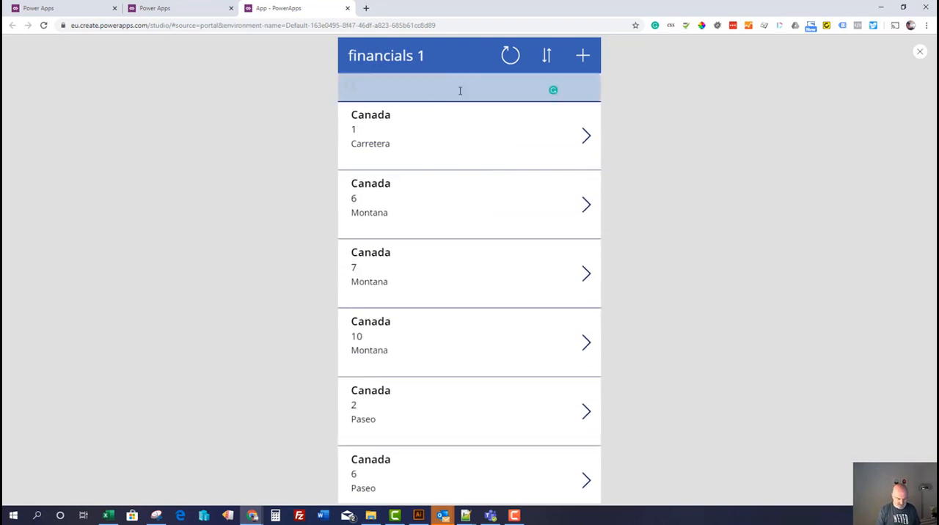
type("mex")
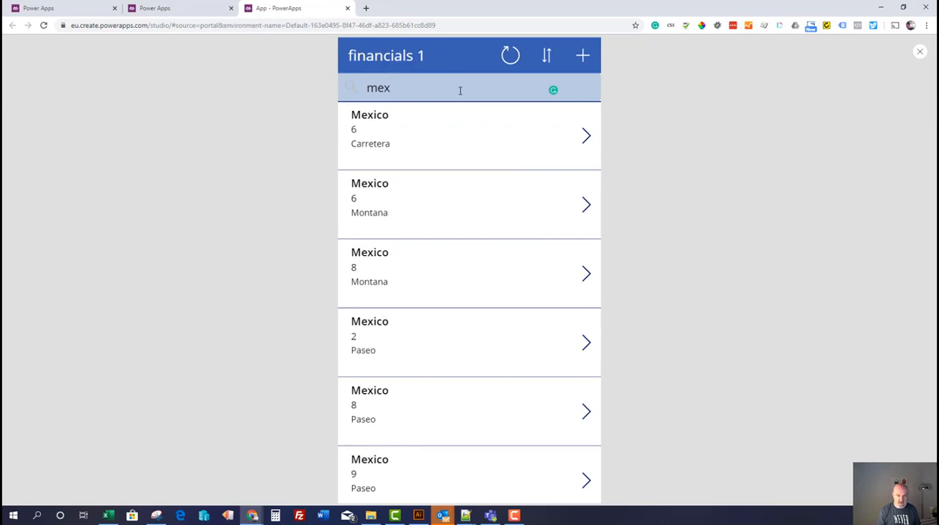
key("ctrl+a")
key("BackSpace")
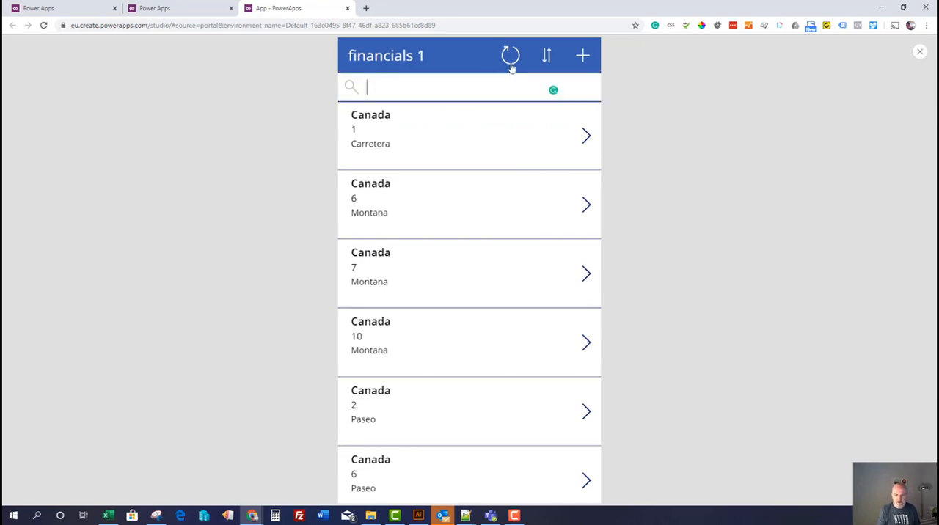
left_click(547, 56)
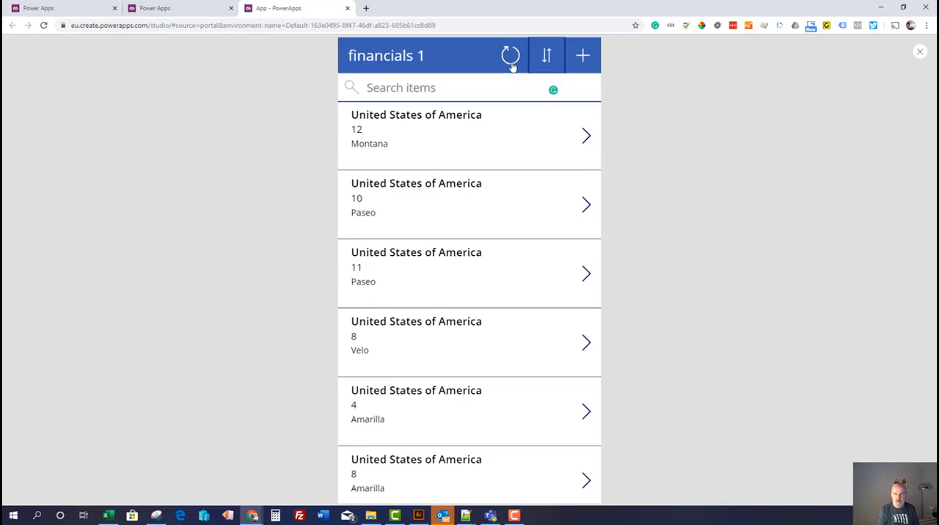
left_click(546, 59)
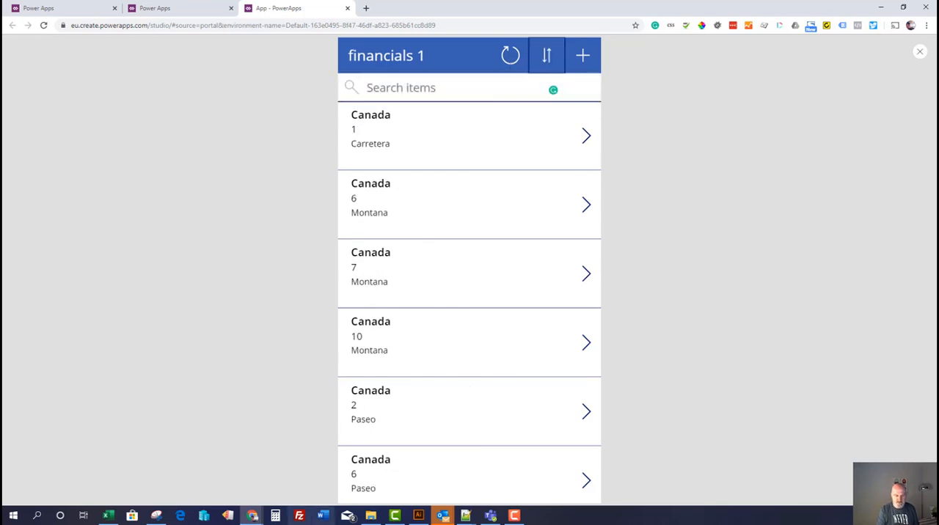
Switch to Financial Sample.xlsx in Excel, place its window beside the app preview, and select the first ProductName record in cell C2
left_click(108, 515)
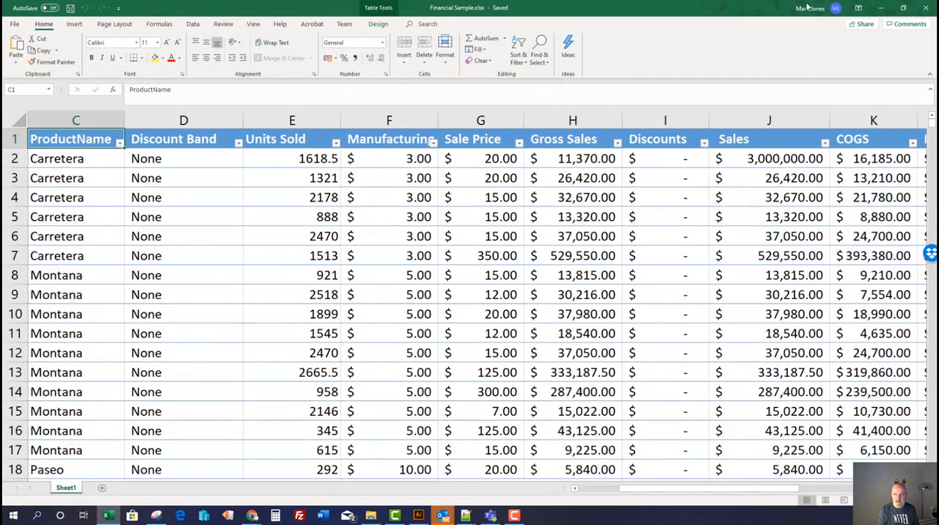
left_click(904, 8)
left_click_drag(805, 12, 849, 12)
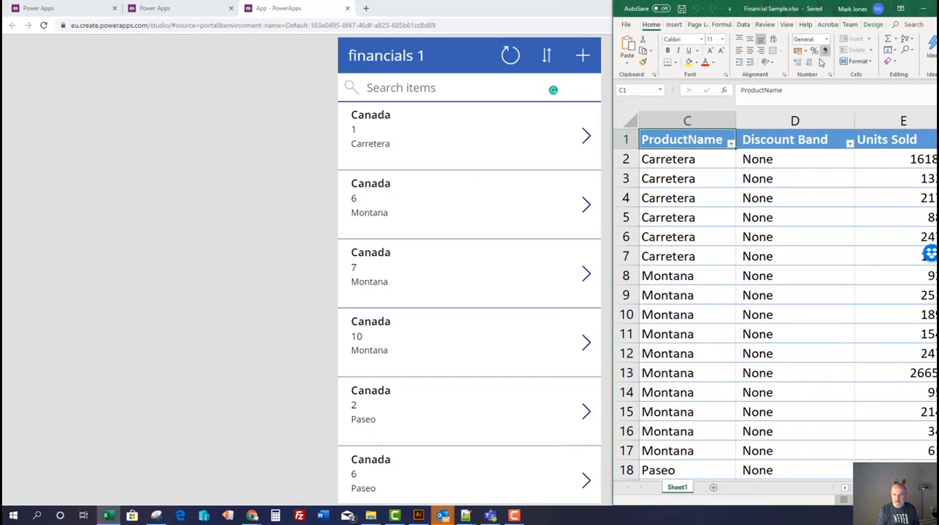
left_click(756, 170)
left_click(731, 159)
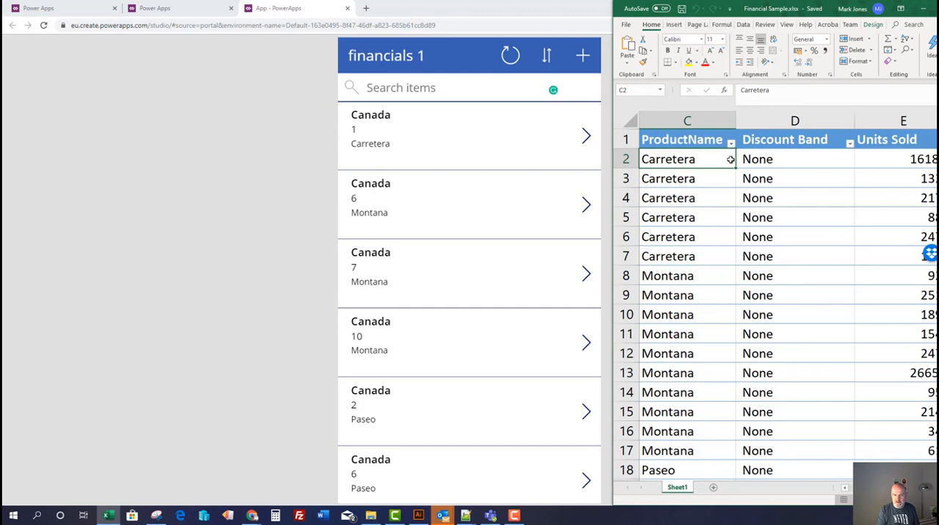
Open the first Canada record in the app and compare it with the Sales value in row 2 of the Excel sheet
left_click(585, 137)
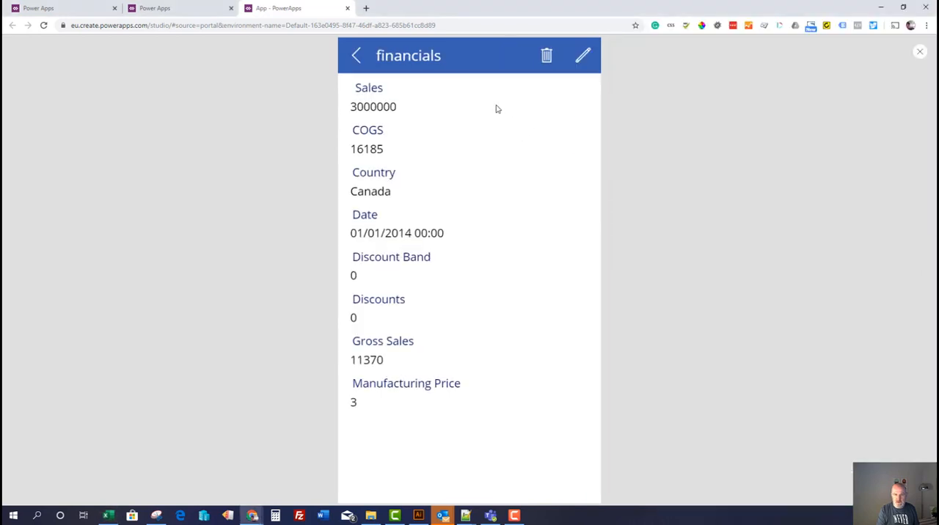
key("alt+Tab")
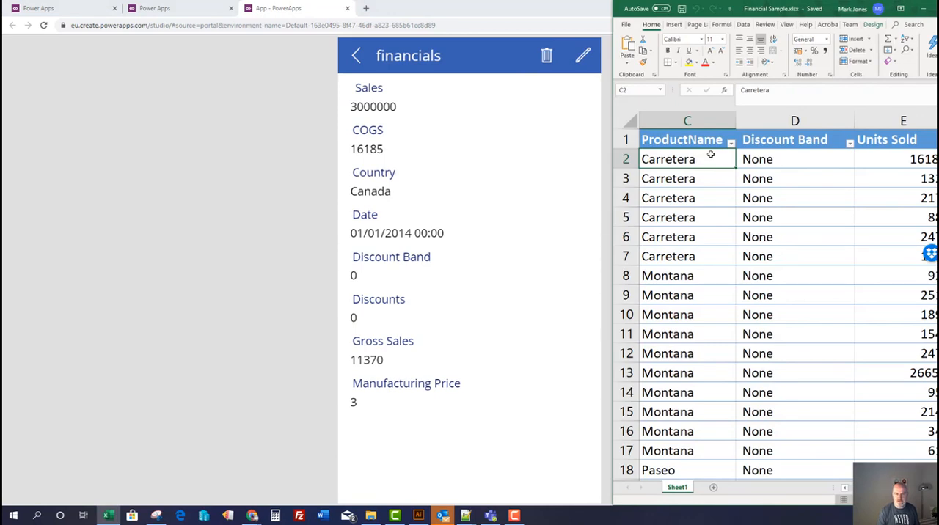
key("Right")
key("Right")
key("Right")
key("Right")
key("Right")
key("Right")
key("Right")
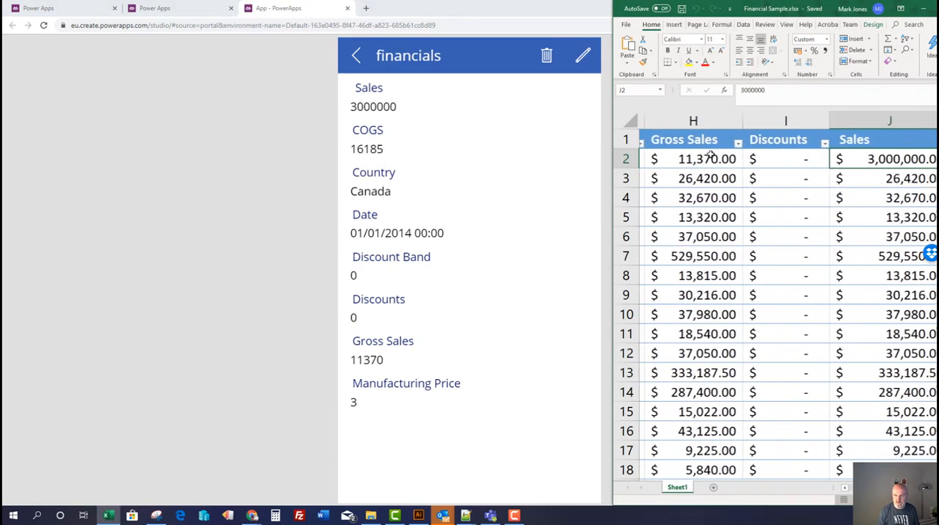
key("Right")
key("Left")
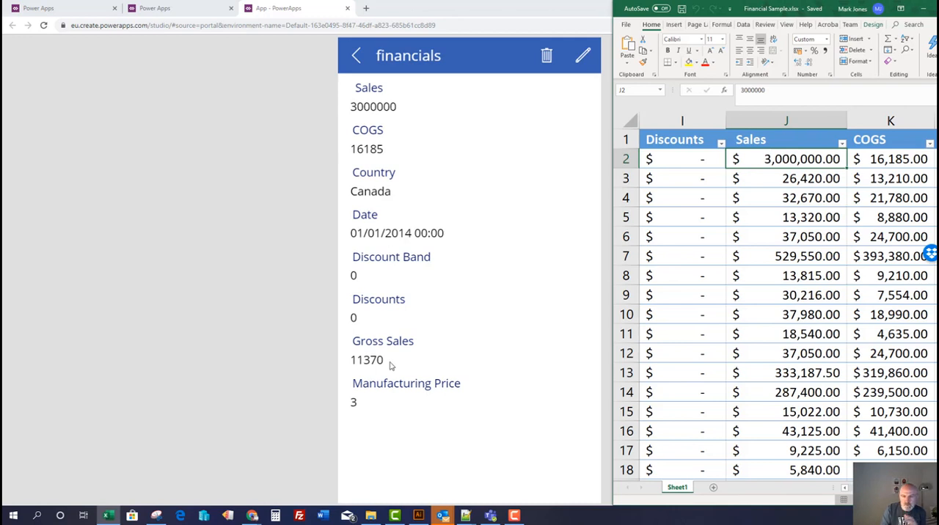
Edit the open record in the app, set its Sales value to 20, and save the change
left_click(581, 61)
left_click(582, 59)
left_click(480, 116)
double_click(482, 104)
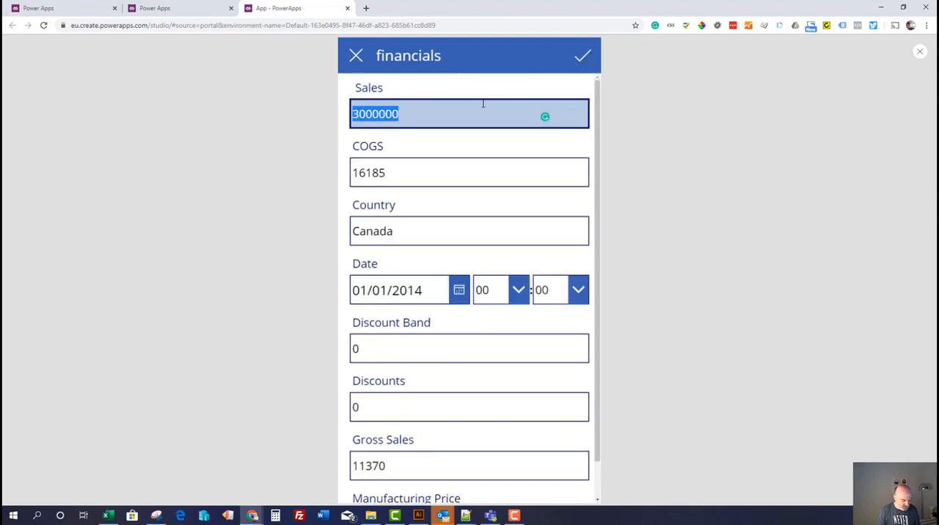
type("20")
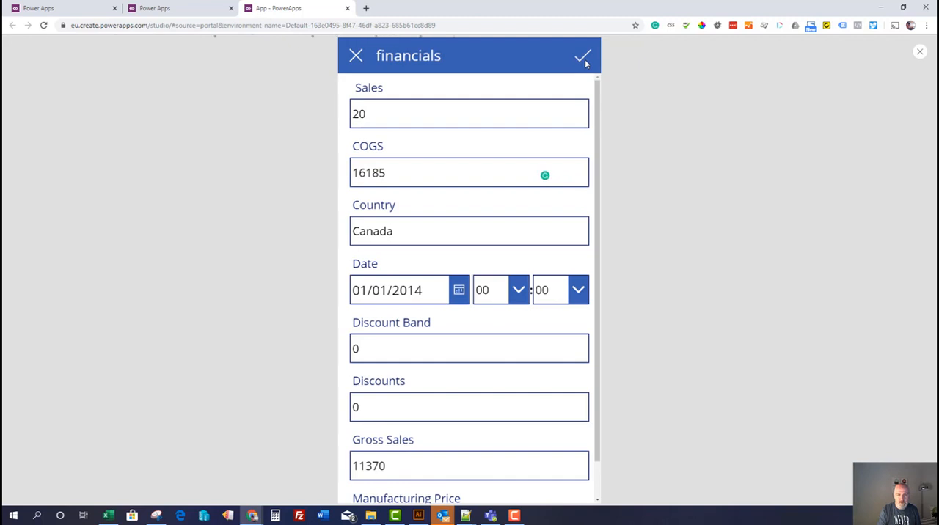
Switch to Excel, load the latest version of Financial Sample.xlsx, and check the values along row 2
left_click(109, 515)
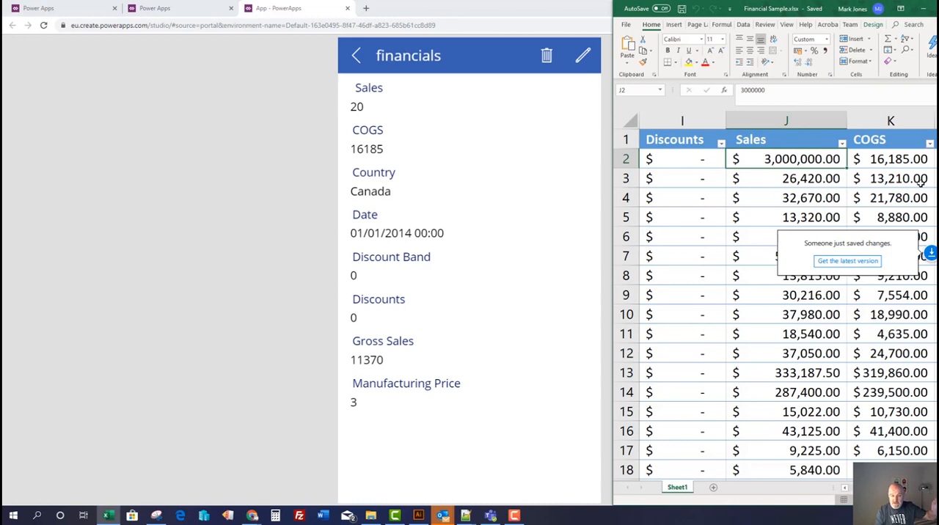
left_click(872, 263)
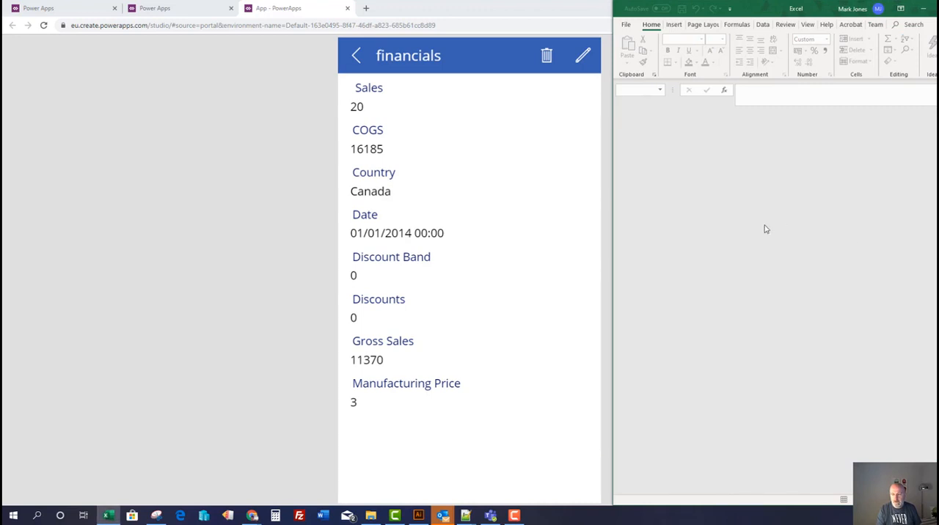
left_click(761, 176)
left_click(761, 161)
key("Right")
key("Right")
key("Right")
key("Right")
key("Right")
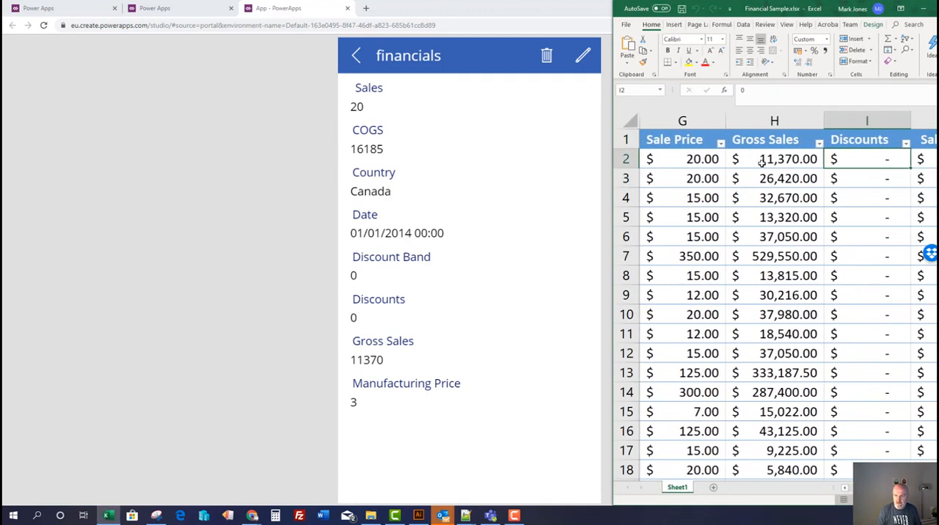
key("Left")
key("Left")
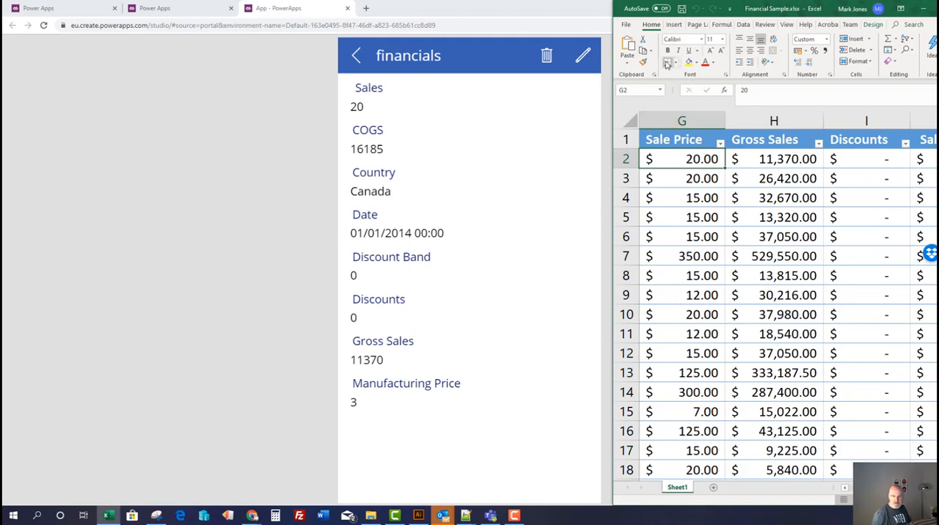
Exit the app preview and set the Subtitle1 field of BrowseGallery1 to Date
left_click(355, 56)
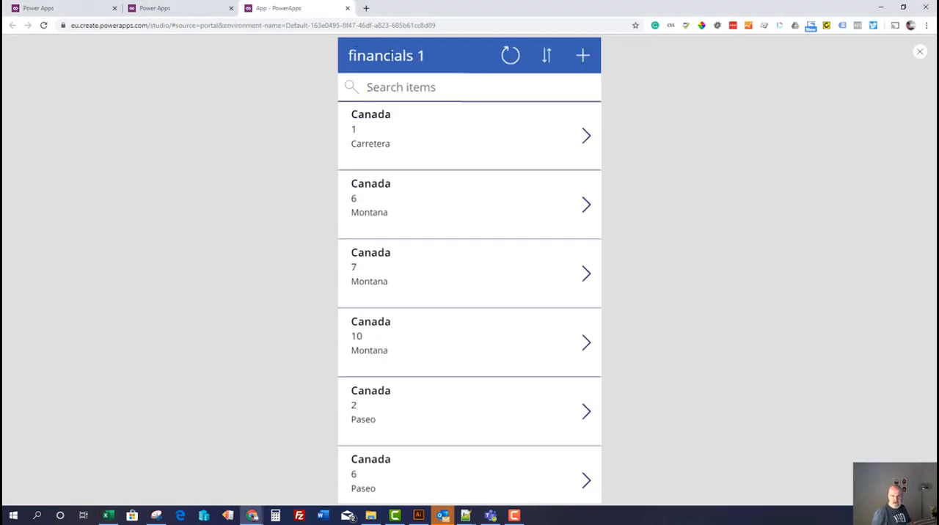
left_click(919, 51)
left_click(430, 208)
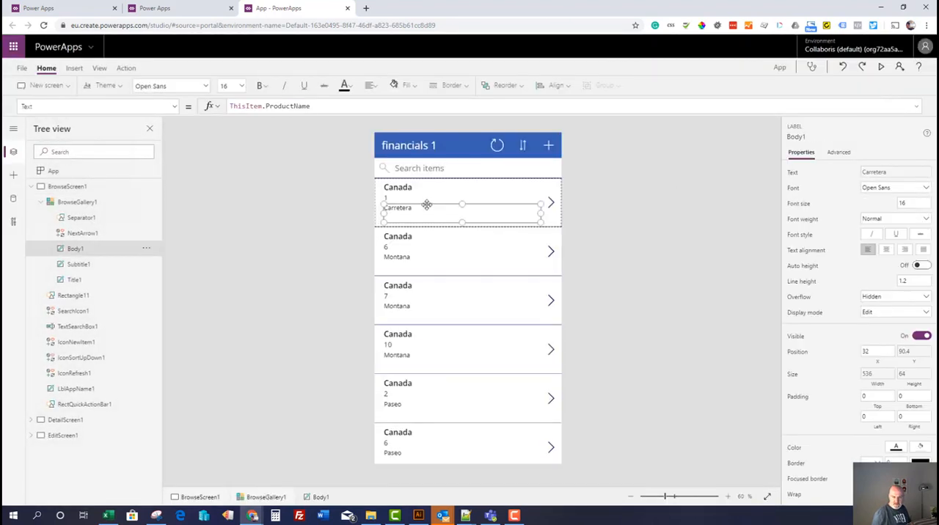
left_click(419, 188)
left_click(412, 235)
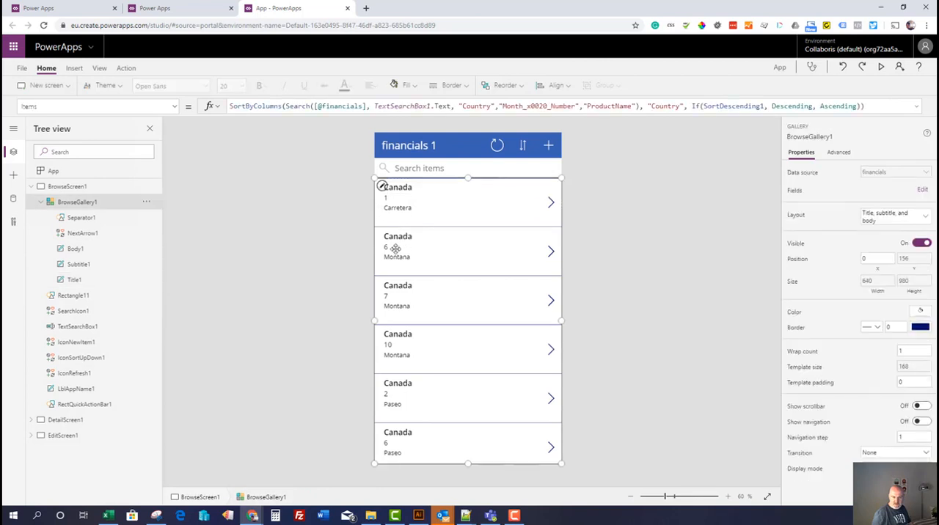
left_click(921, 191)
left_click(702, 203)
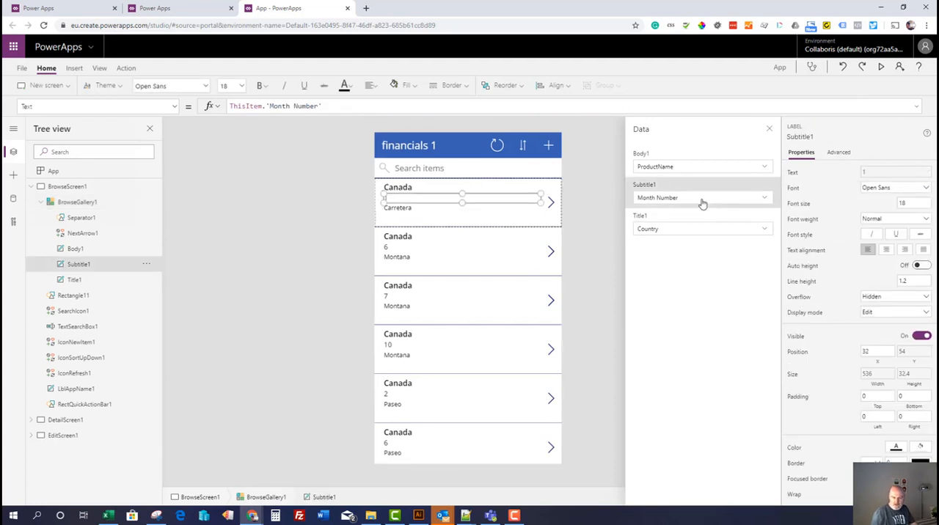
left_click(702, 204)
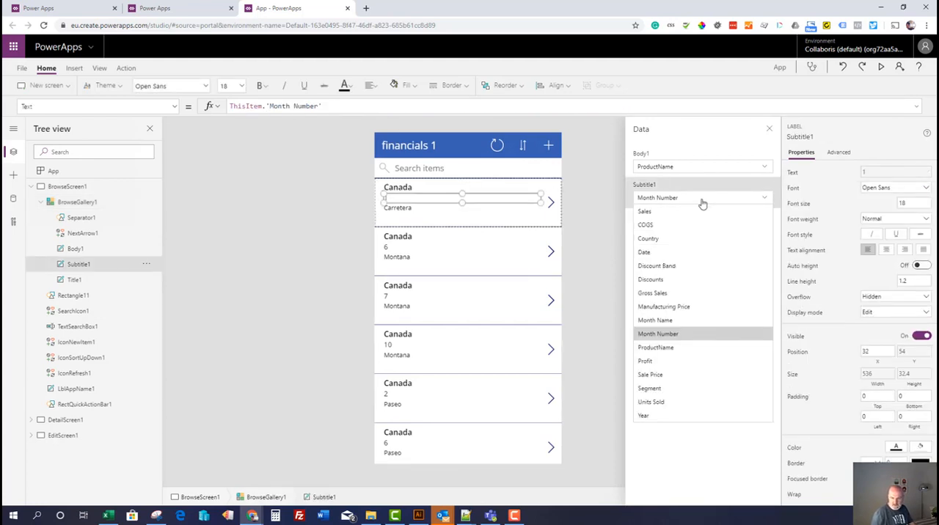
left_click(664, 256)
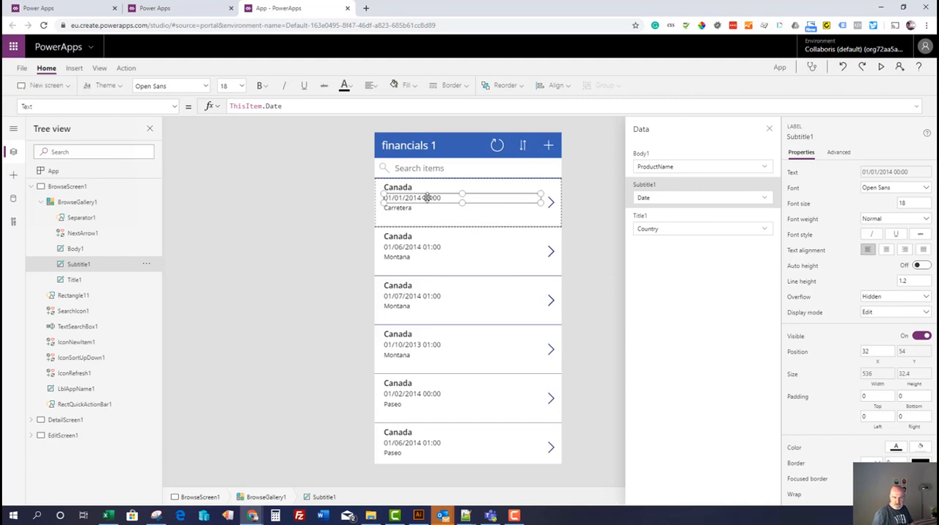
Preview the app again and delete the first Canada record, the Carretera entry dated 01/01/2014
left_click(569, 246)
left_click(880, 67)
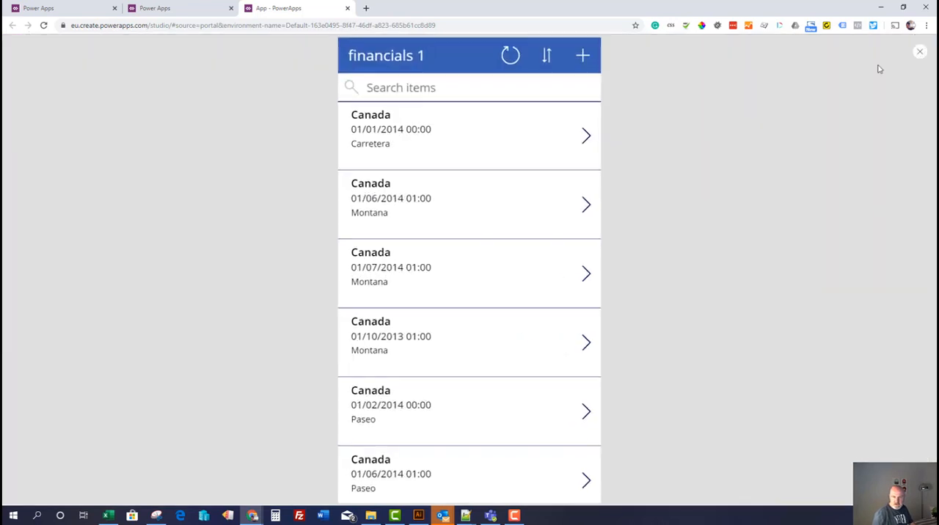
left_click(585, 135)
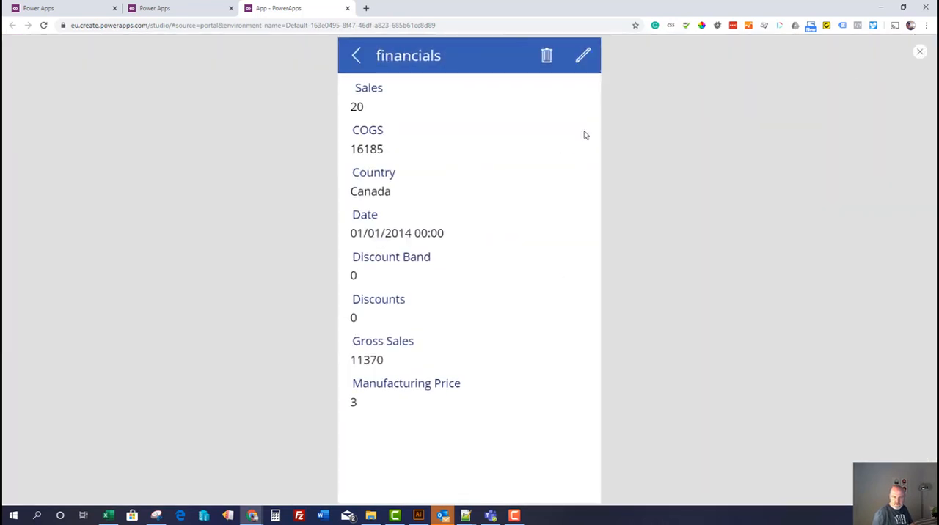
left_click(357, 56)
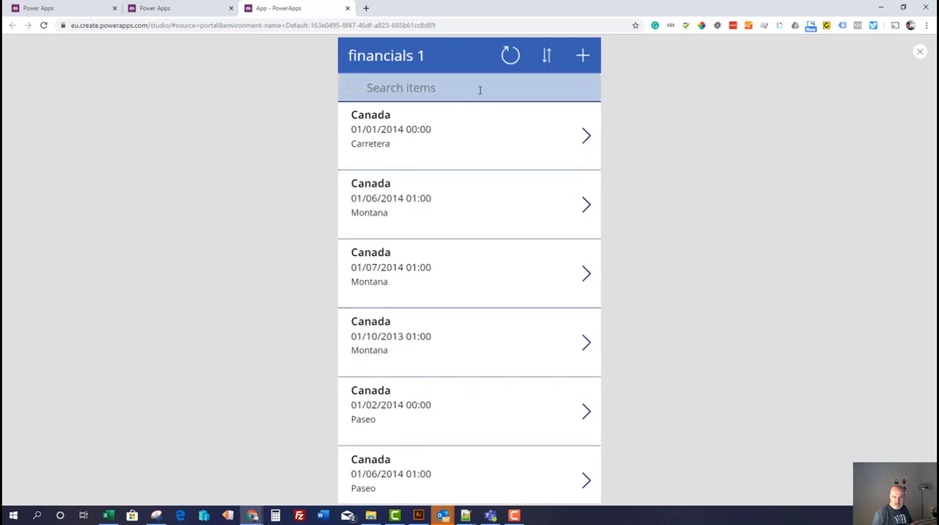
left_click(585, 135)
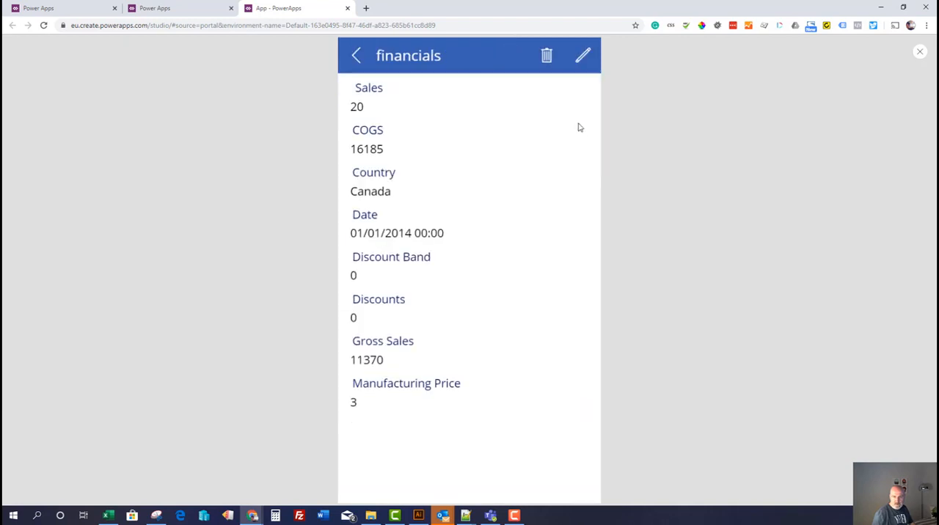
left_click(547, 57)
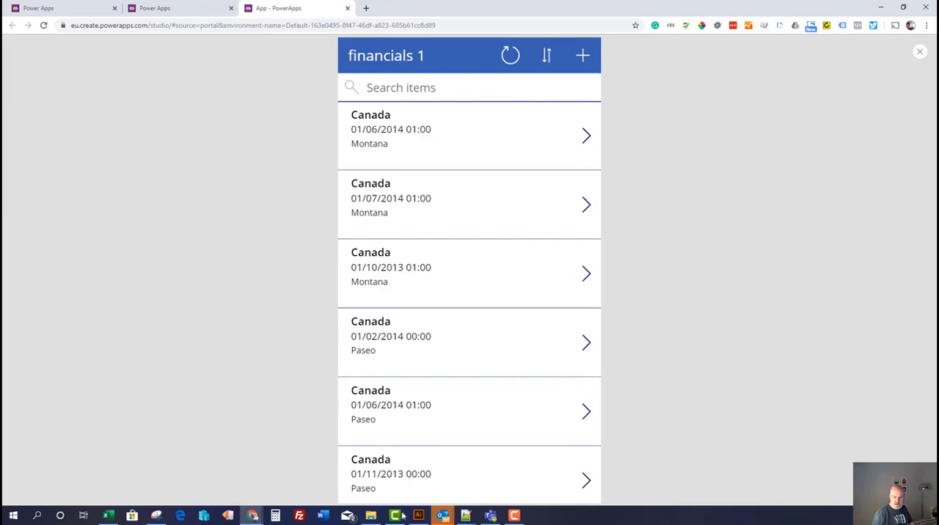
Switch to Excel, maximize the workbook, load its latest version, and examine row 2 to verify the record's deletion
left_click(109, 516)
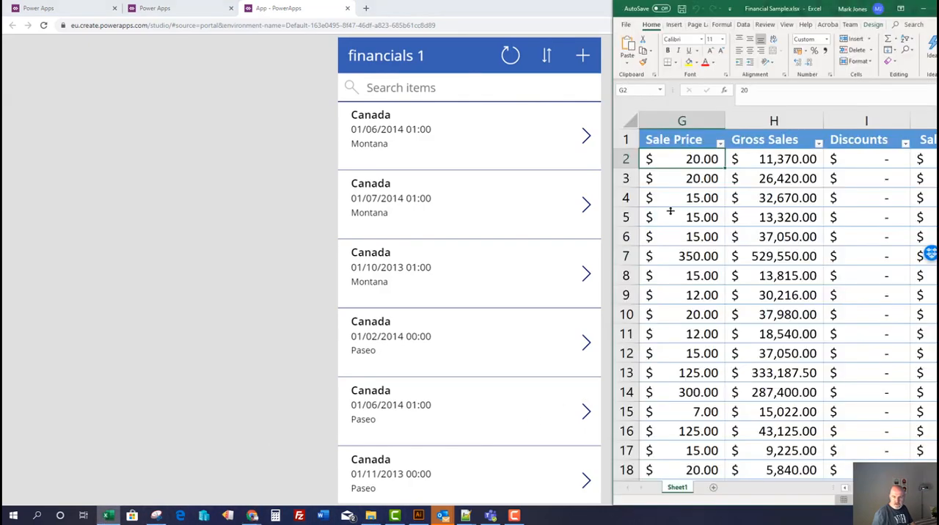
double_click(831, 9)
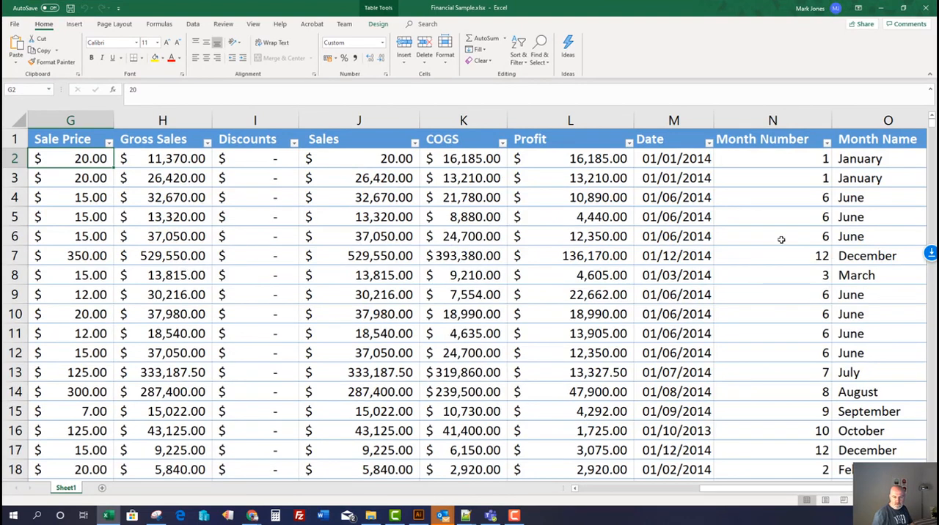
left_click(656, 216)
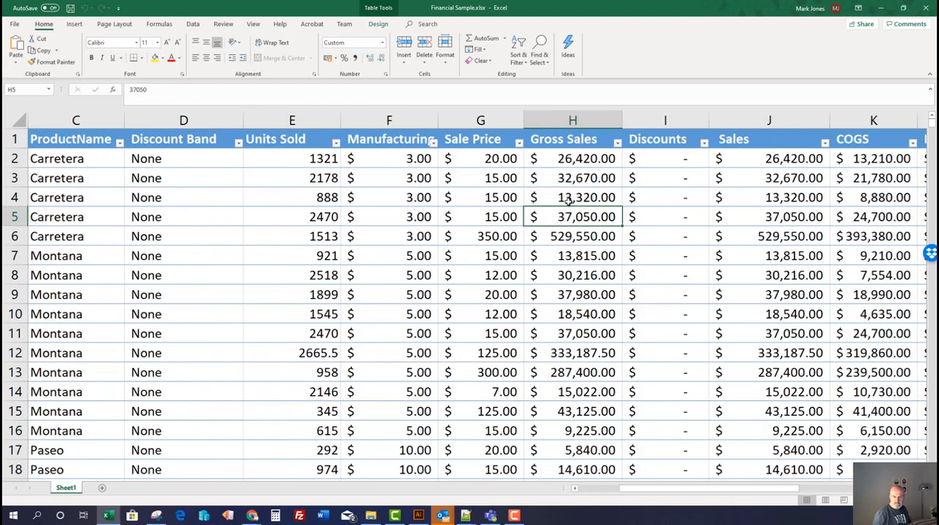
left_click(571, 160)
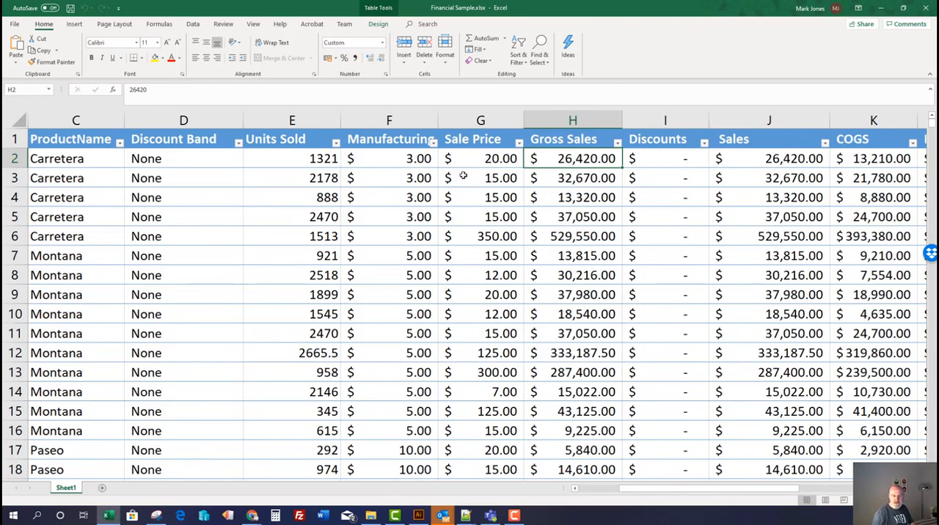
left_click(16, 158)
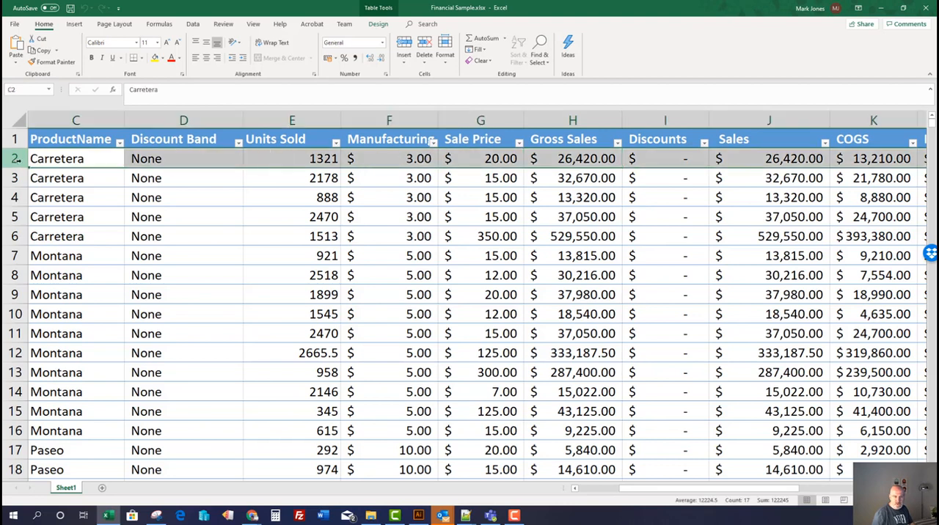
left_click(583, 163)
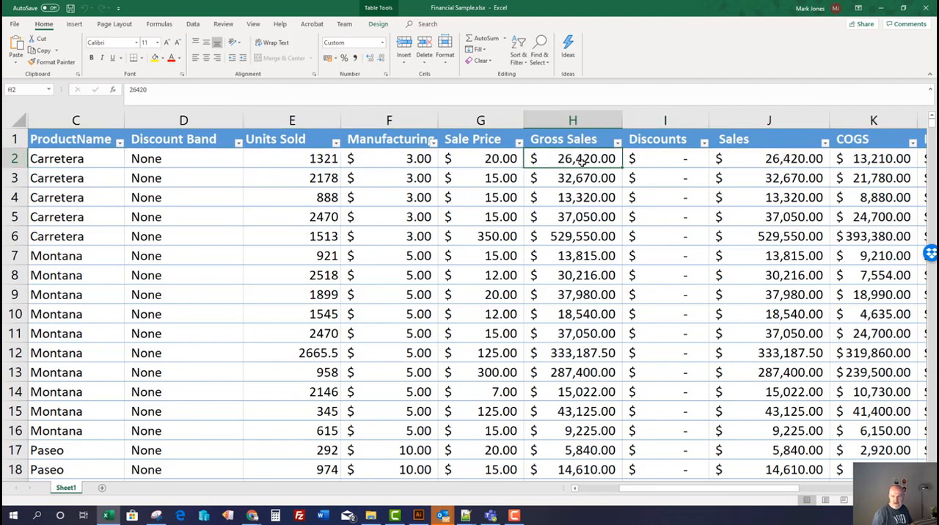
Switch back to the app preview, start a new record, and enter 10 for Sales, 10 for COGS and Canada for Country
left_click(880, 12)
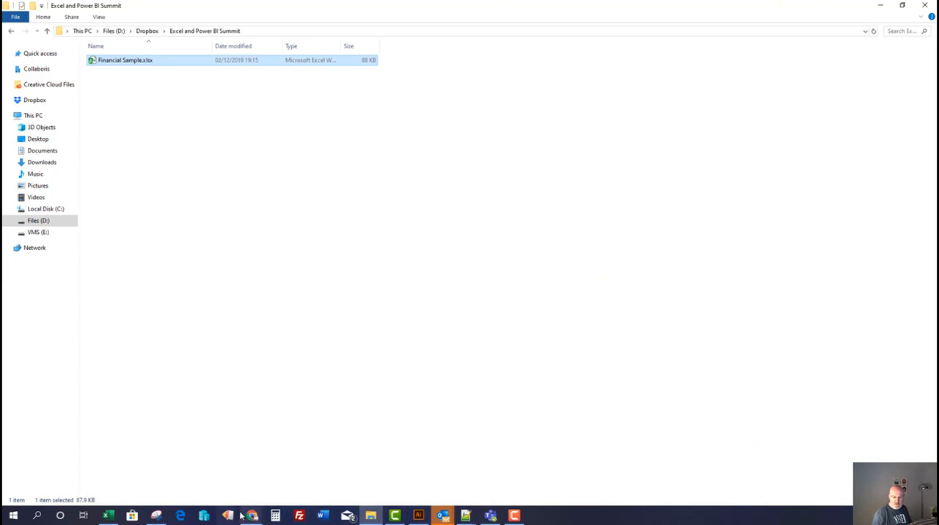
mouse_move(252, 516)
left_click(356, 472)
left_click(585, 55)
left_click(561, 103)
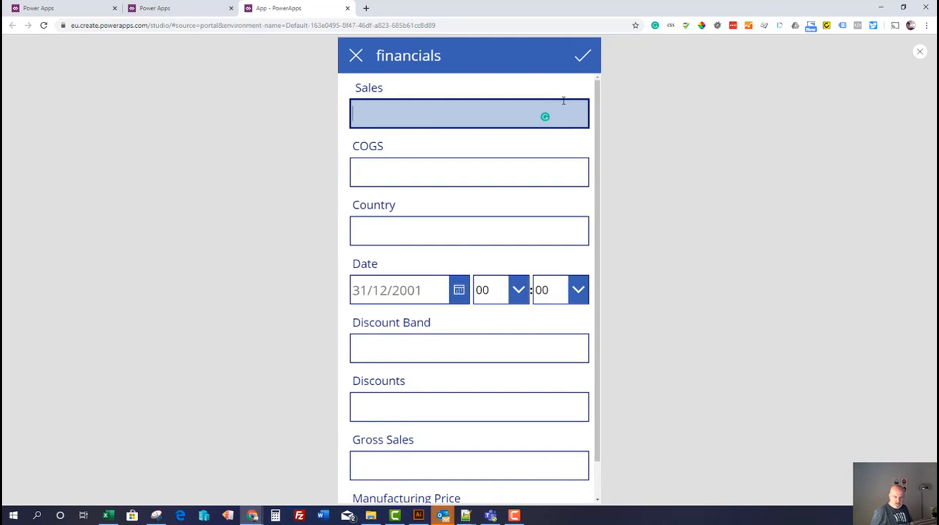
type("10")
key("Tab")
type("10")
key("Tab")
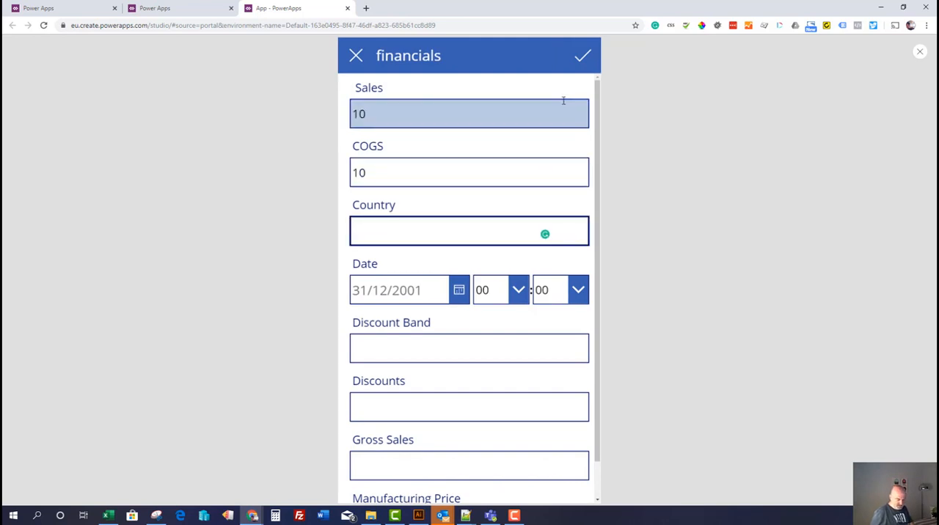
type("Canada")
key("Tab")
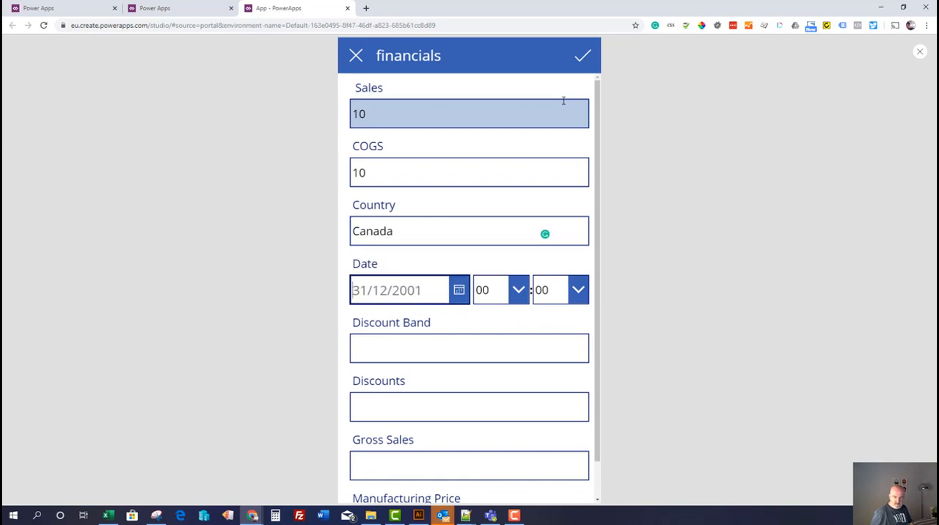
Try to pick 5 December 2019 as the record's date, and set its time to 02:02
left_click(468, 291)
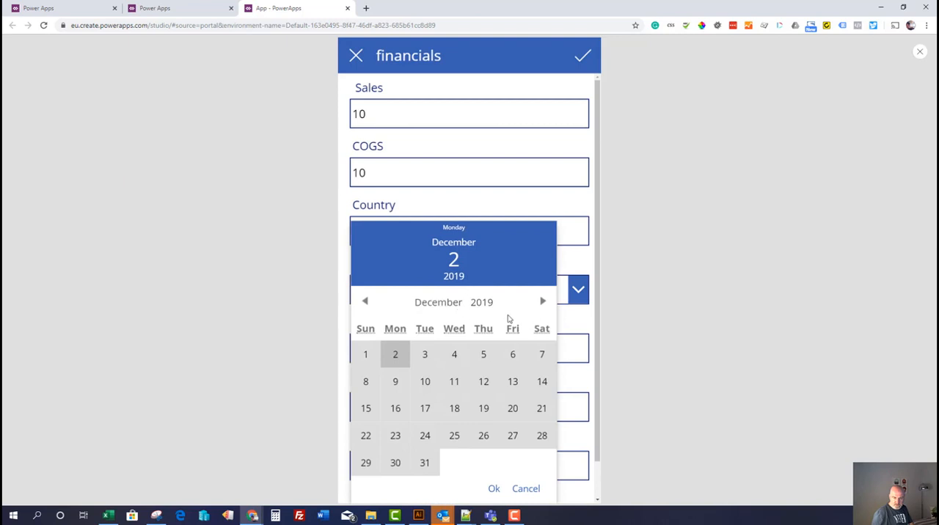
left_click(480, 354)
left_click(573, 253)
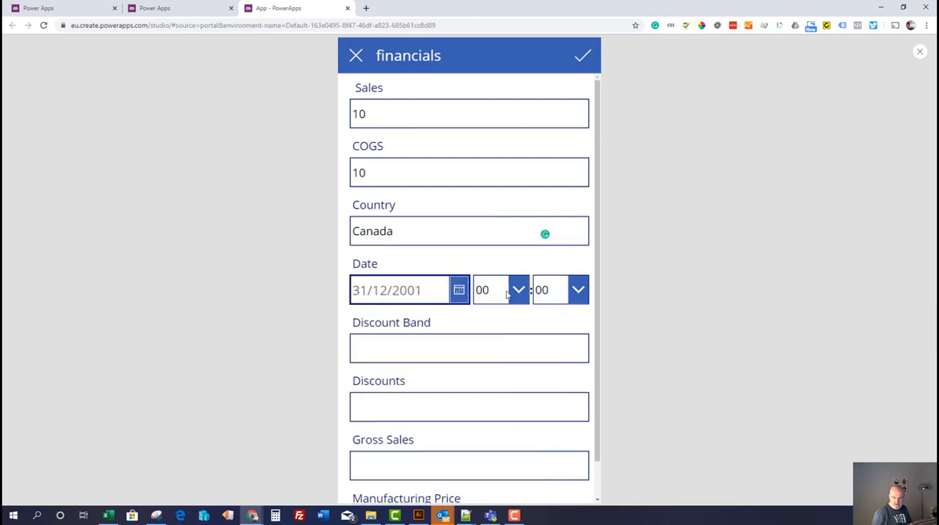
left_click(517, 290)
left_click(499, 353)
left_click(578, 290)
left_click(549, 352)
Enter 0 for Discount Band and Discounts, 100000 for Gross Sales and 22222 for Manufacturing Price, and save the record
left_click(441, 354)
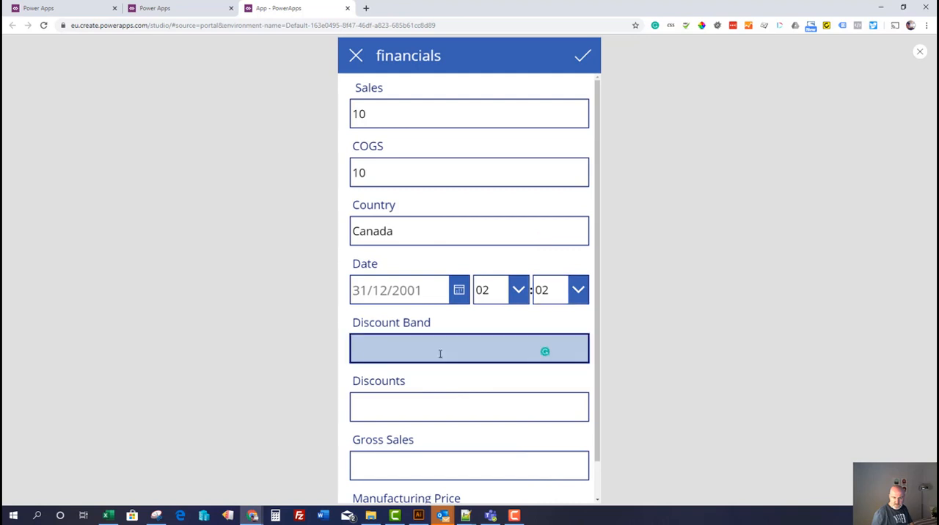
type("0")
left_click(419, 408)
type("0")
left_click(412, 460)
type("100000")
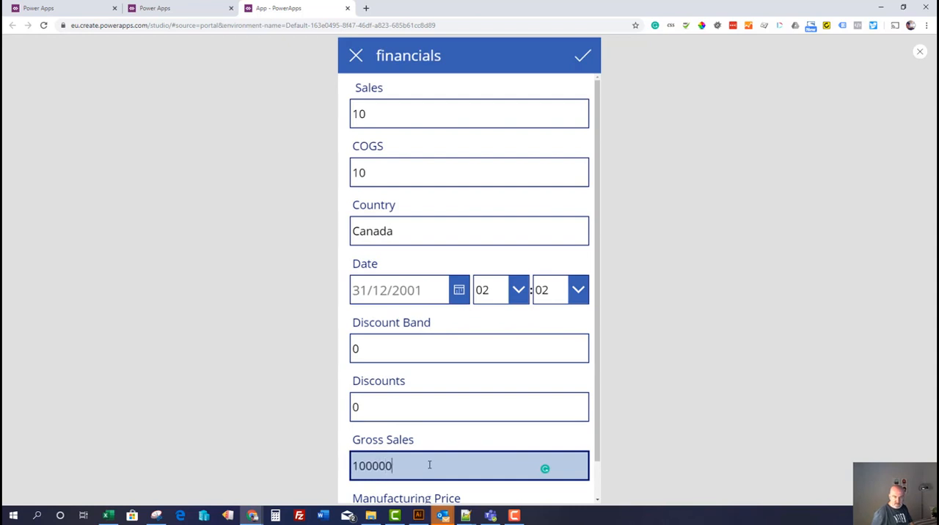
scroll(469, 455, "down", 1)
left_click(447, 482)
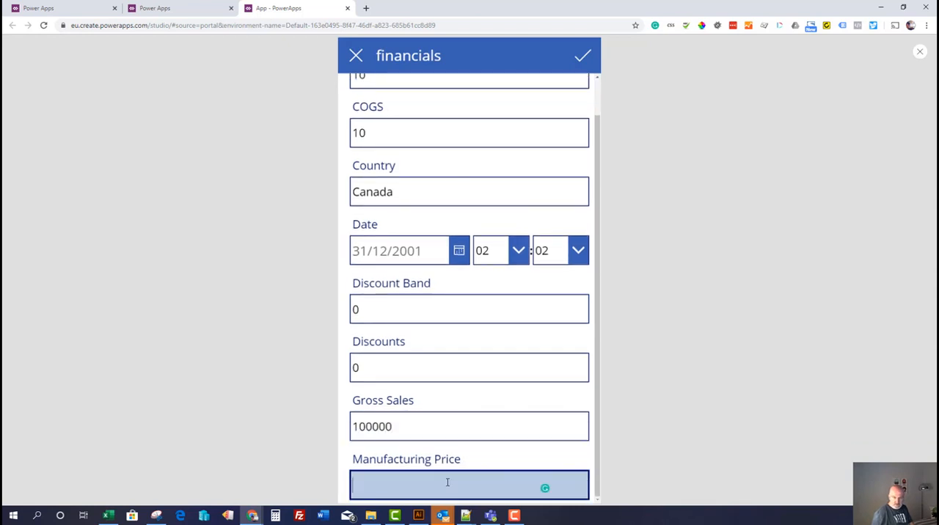
type("22222")
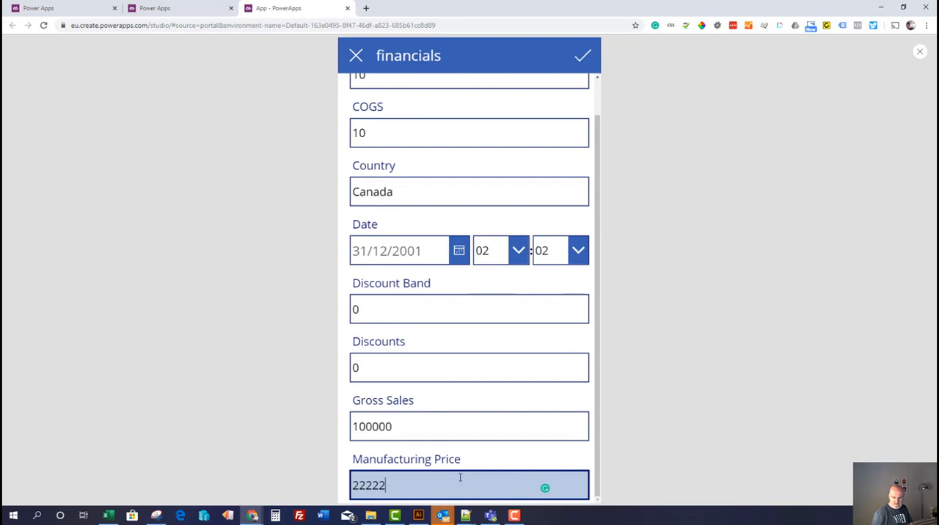
scroll(460, 477, "up", 1)
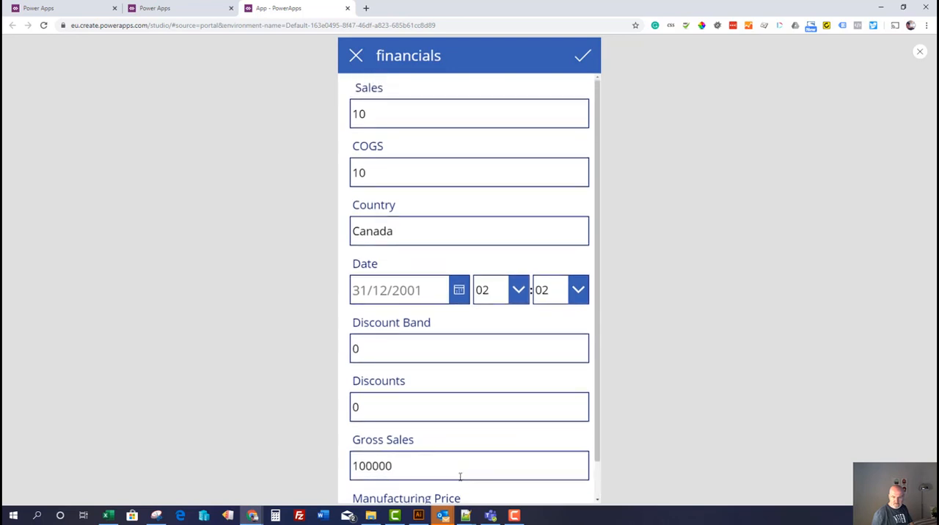
left_click(586, 61)
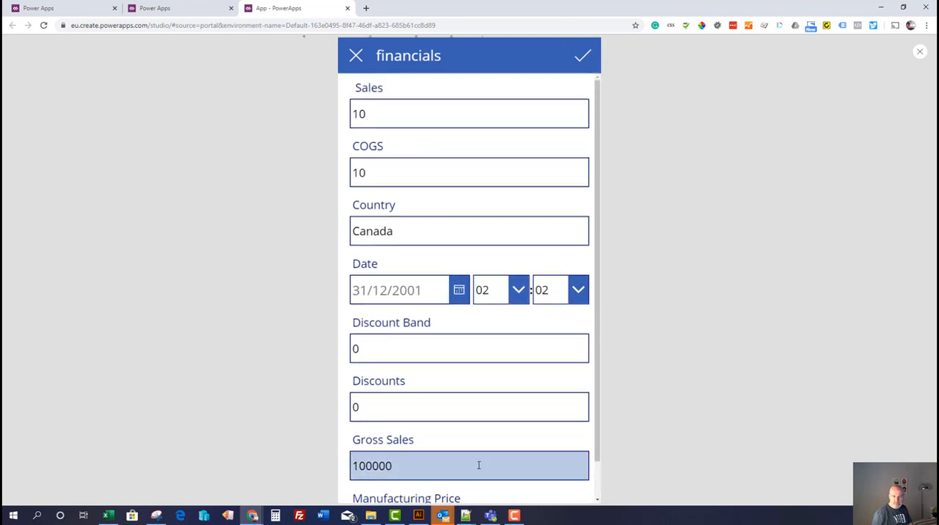
Switch to Excel, load the latest version of Financial Sample.xlsx, and examine the values of the new record in row 701
left_click(107, 515)
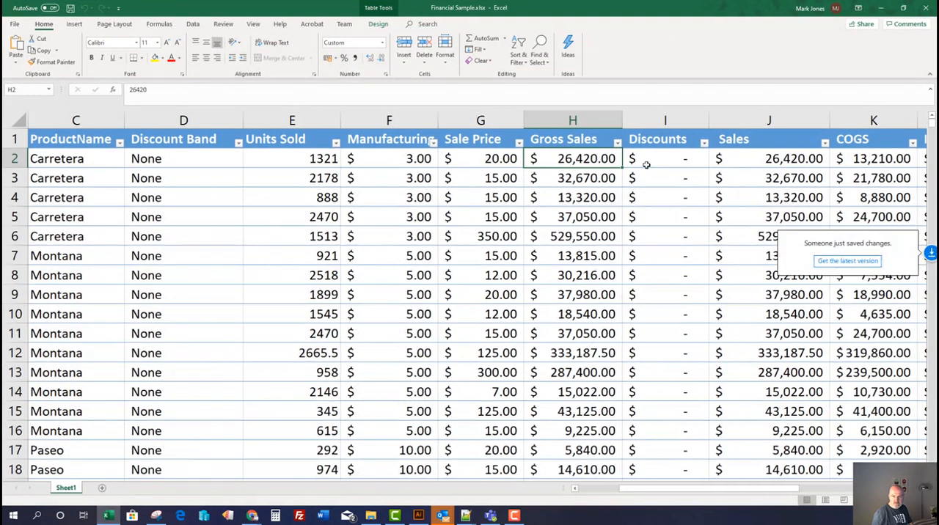
left_click(864, 261)
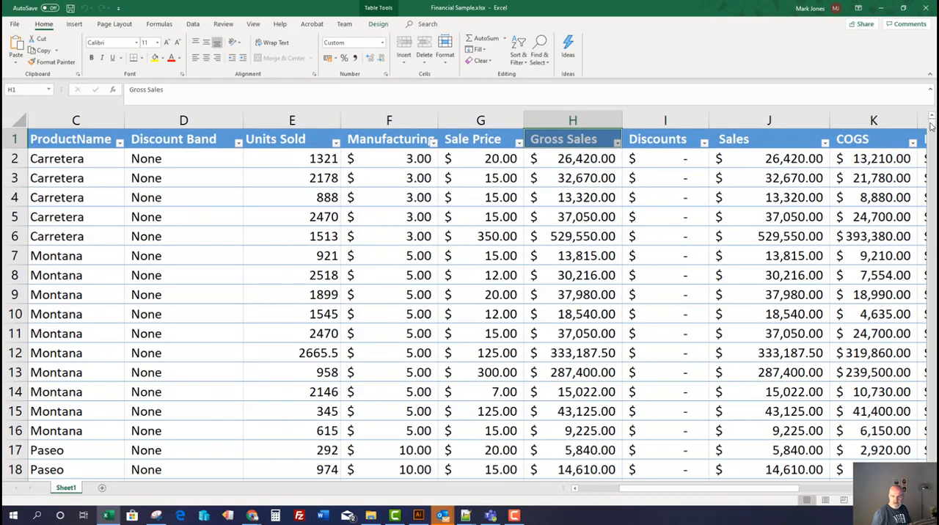
left_click_drag(932, 123, 910, 472)
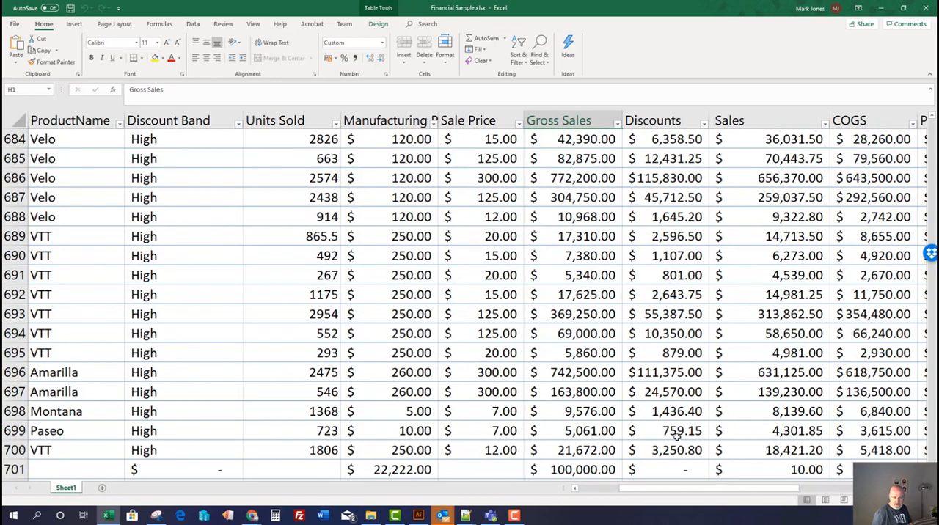
left_click(81, 473)
left_click(138, 471)
left_click(383, 475)
left_click(544, 469)
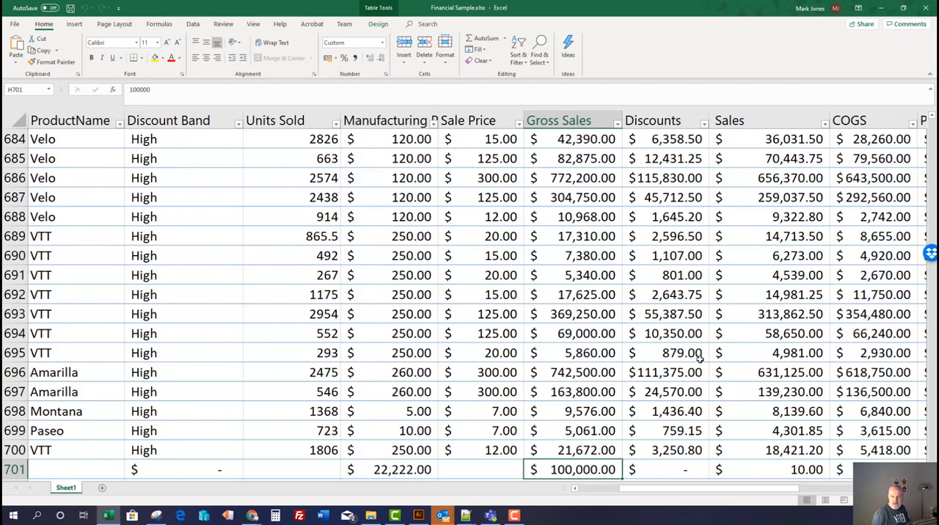
left_click(503, 472)
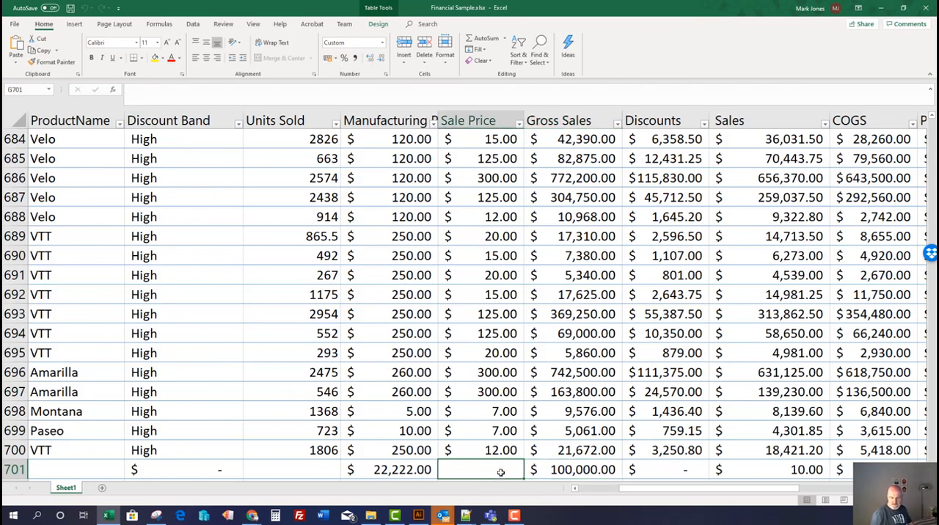
Switch back to Power Apps, exit the preview, and inspect the field cards of the form on EditScreen1
left_click(880, 9)
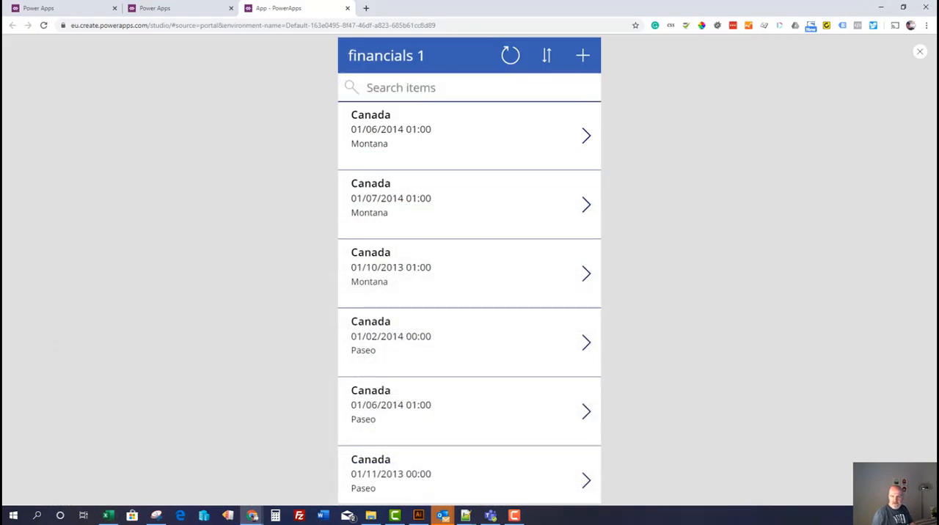
left_click(920, 52)
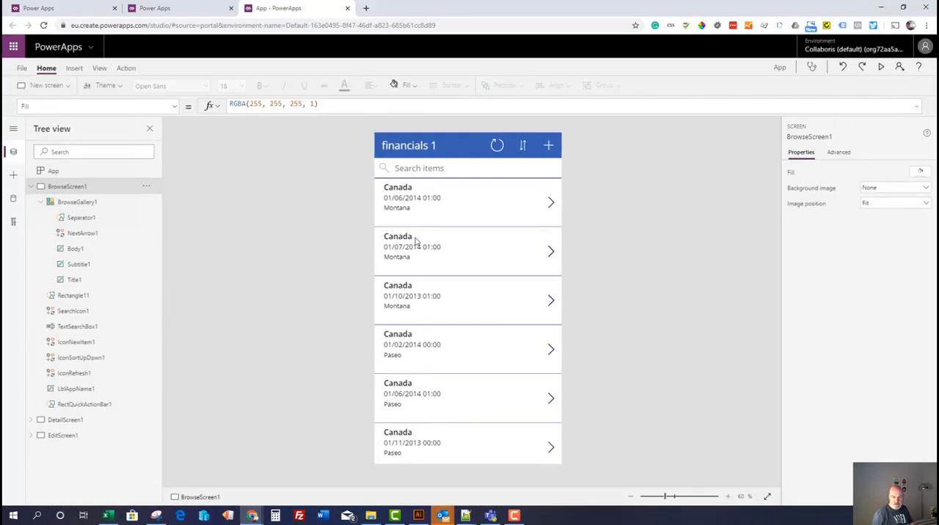
left_click(62, 436)
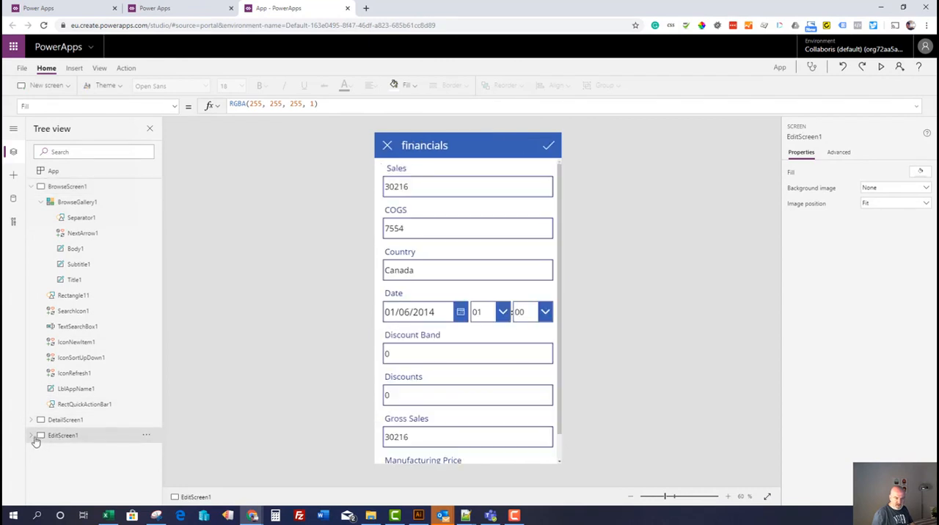
scroll(467, 387, "down", 2)
left_click(430, 455)
left_click(449, 394)
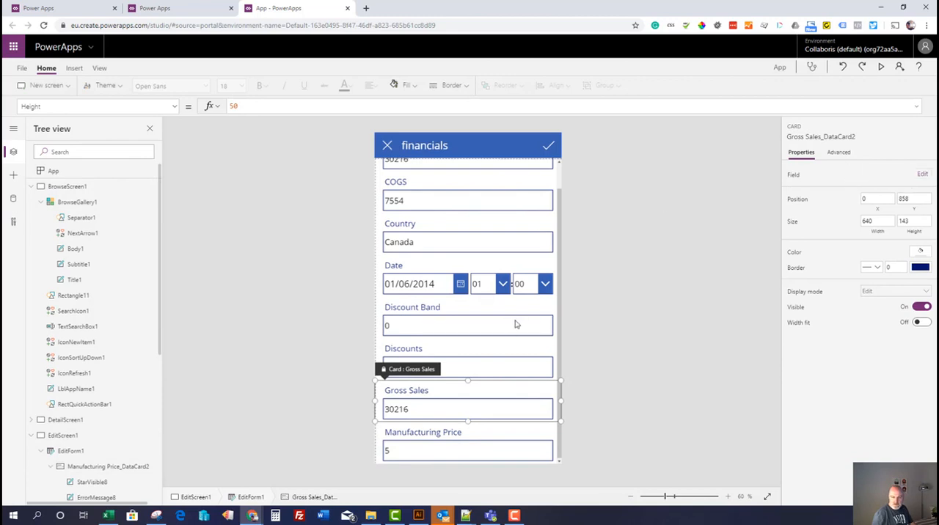
left_click(437, 328)
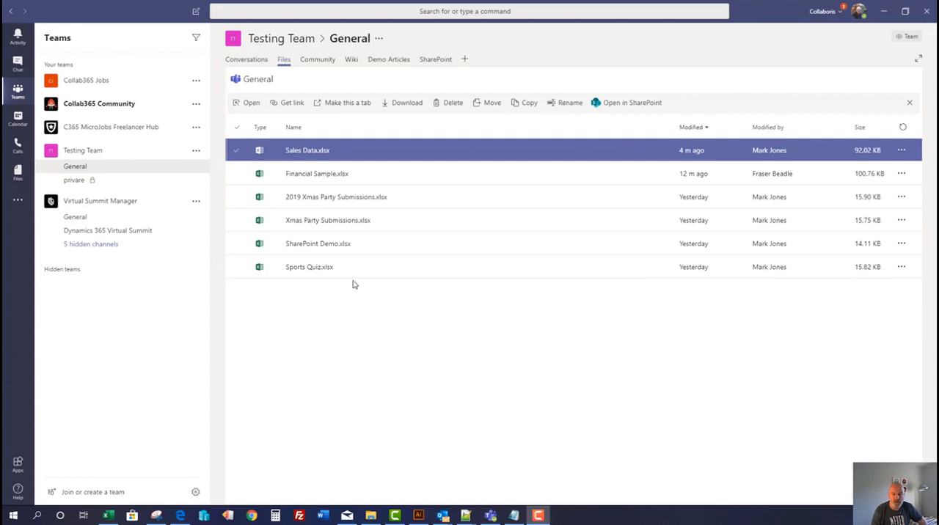
View Sales Data.xlsx from the Testing Team General channel within Teams, and close it again
left_click(305, 152)
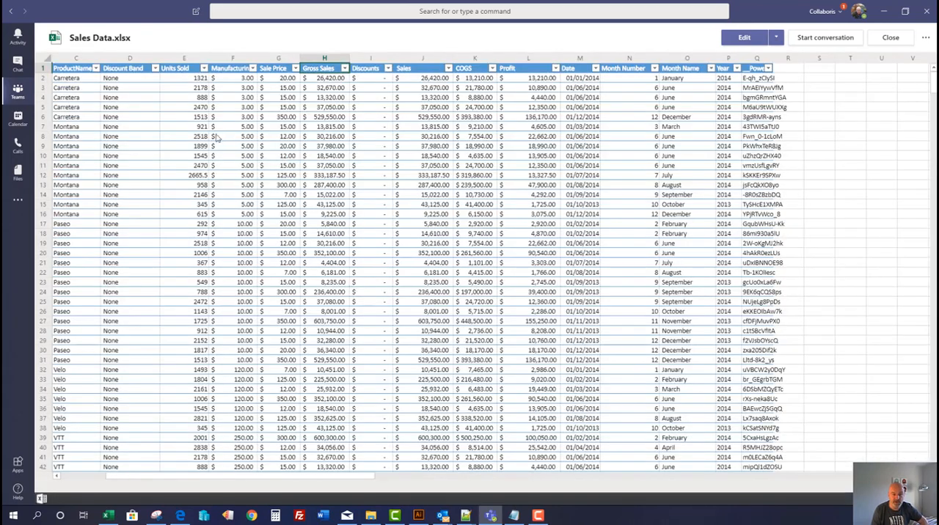
left_click(204, 128)
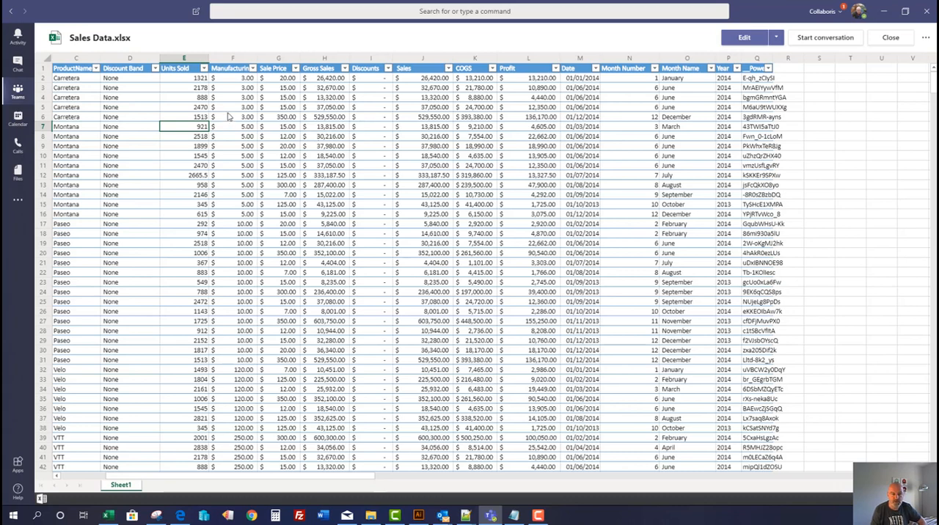
left_click(890, 38)
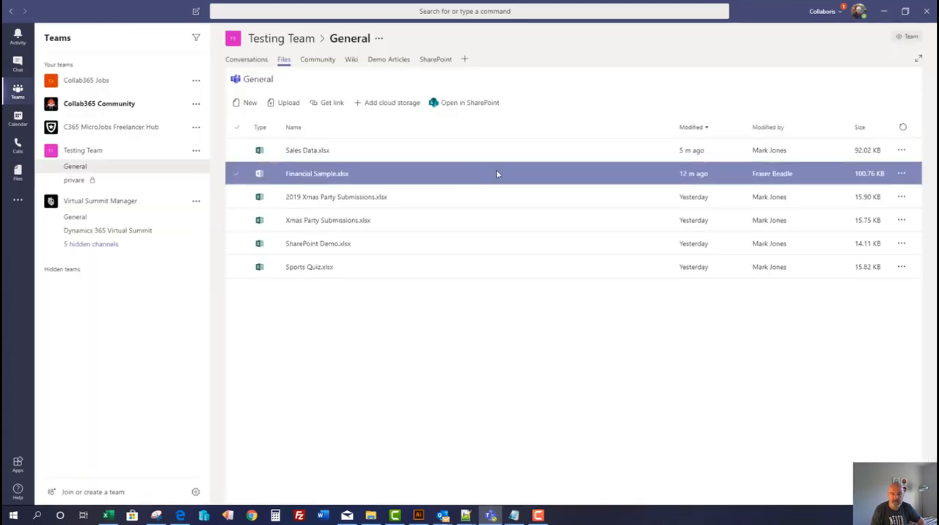
Open the General channel's files in SharePoint, view the document library, and return to Teams
left_click(480, 105)
left_click_drag(577, 106, 706, 81)
double_click(706, 80)
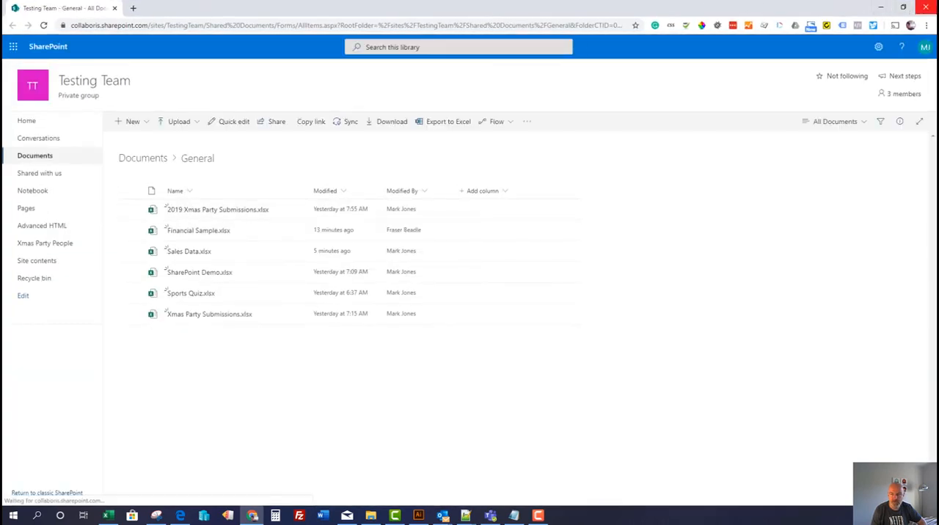
left_click(879, 8)
Start an audio call with the colleague from their Teams chat
left_click(418, 146)
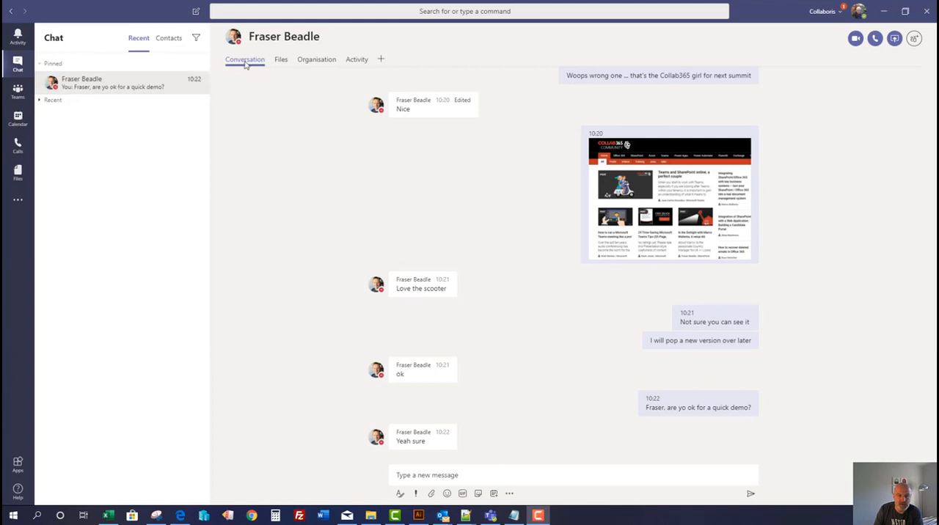
left_click(461, 476)
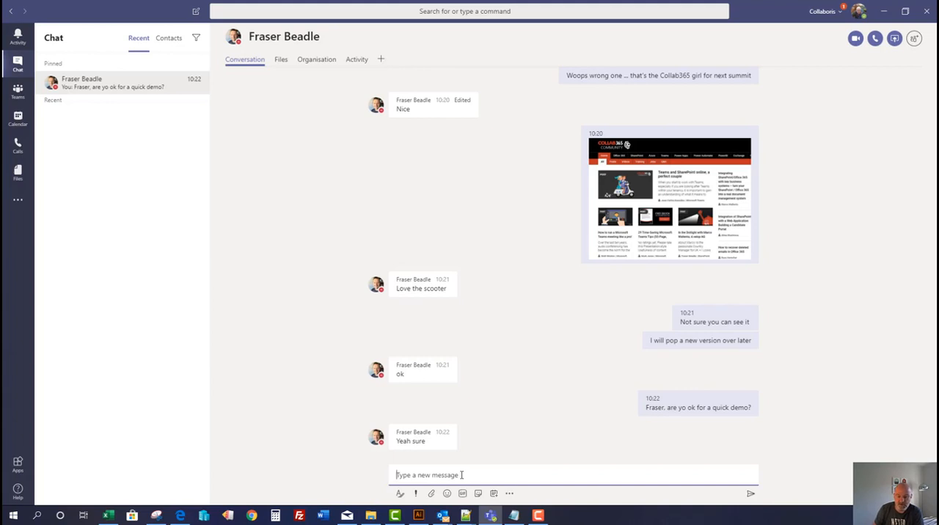
left_click(876, 39)
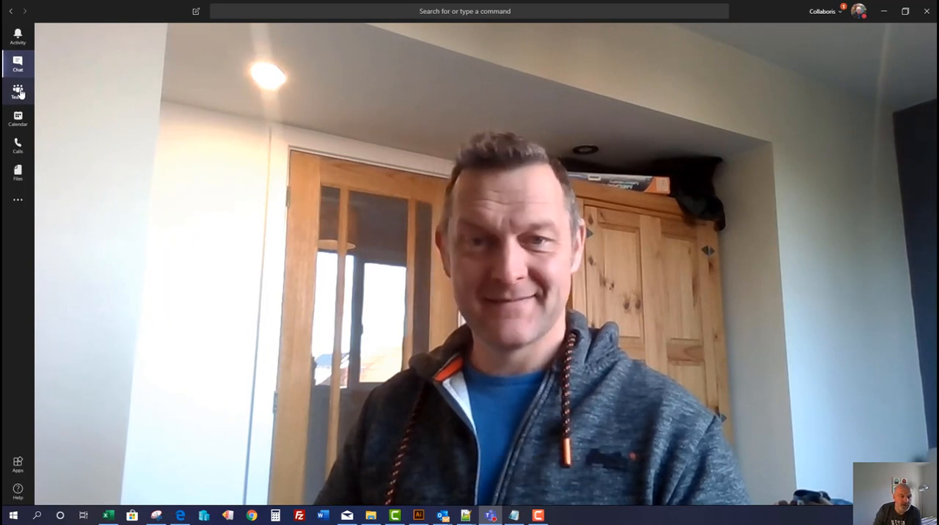
Return to the General channel's files, open Sales Data.xlsx in the browser for editing, and select cell J7
left_click(18, 91)
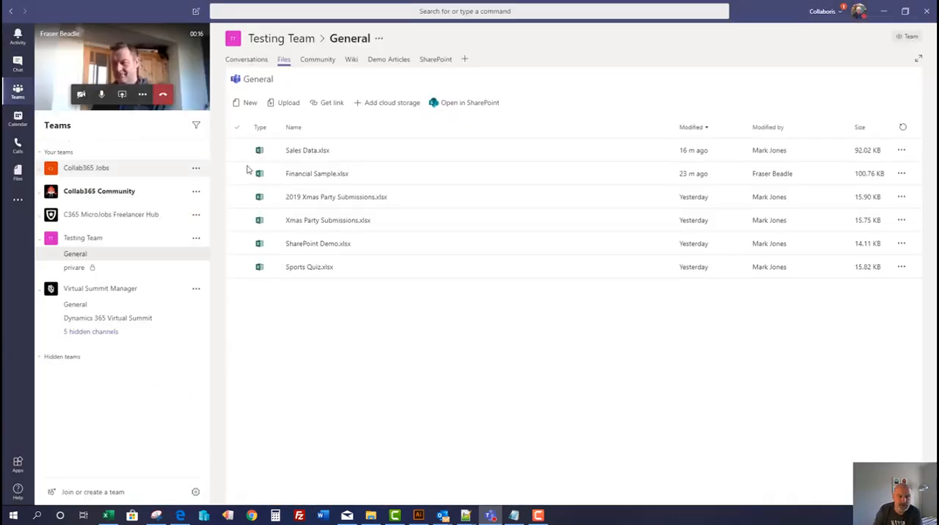
left_click(311, 152)
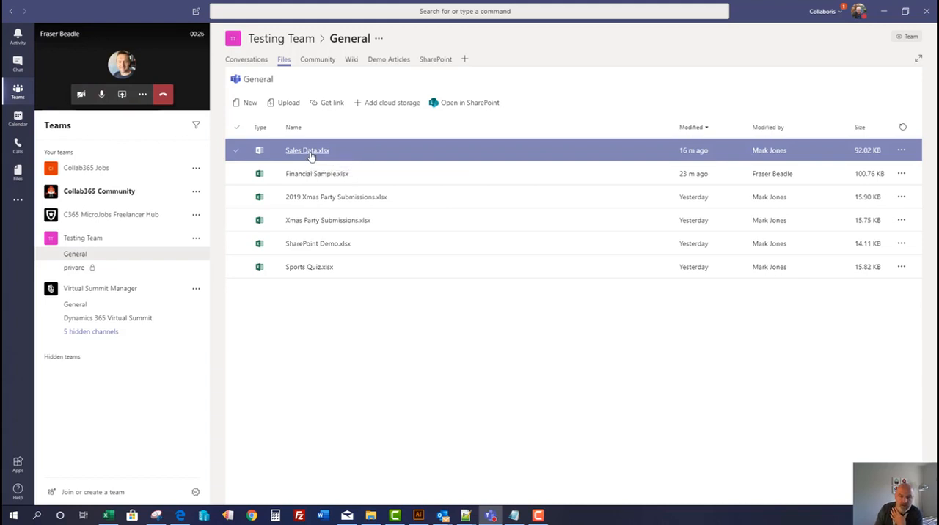
left_click(311, 155)
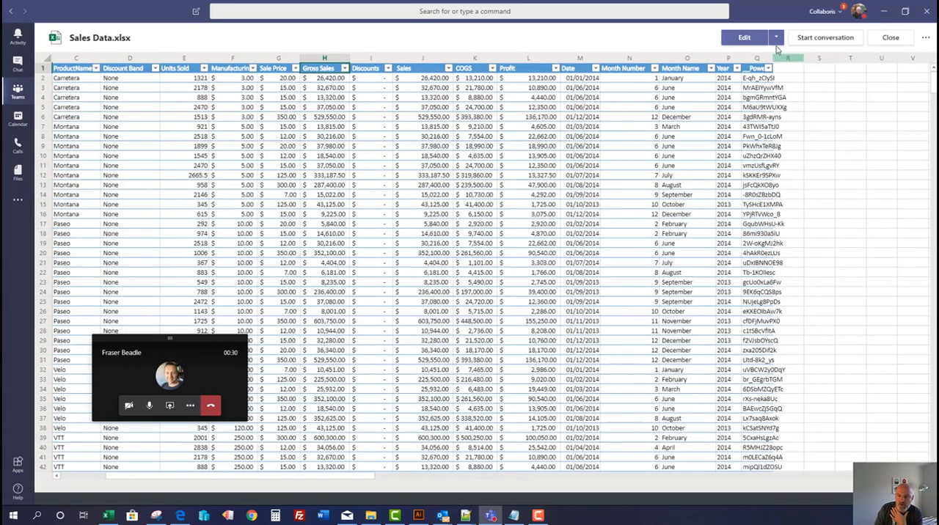
left_click(776, 38)
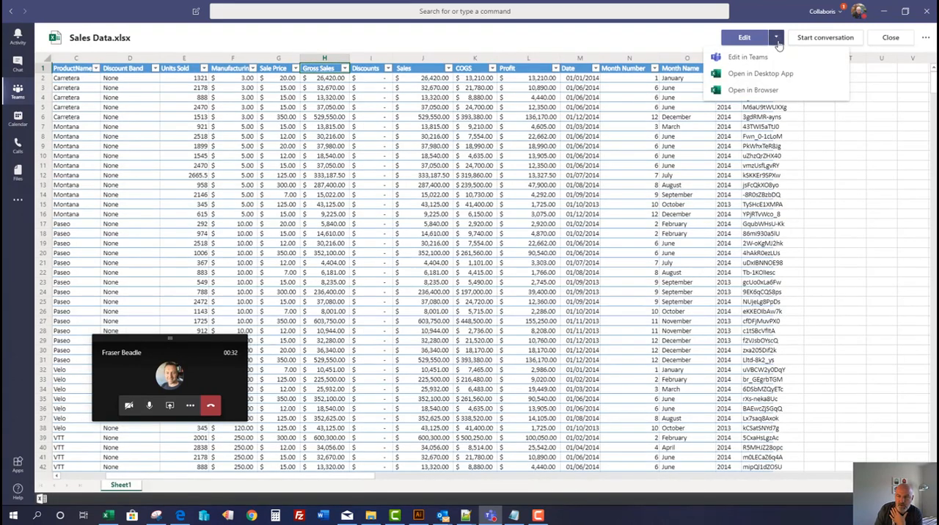
left_click(764, 91)
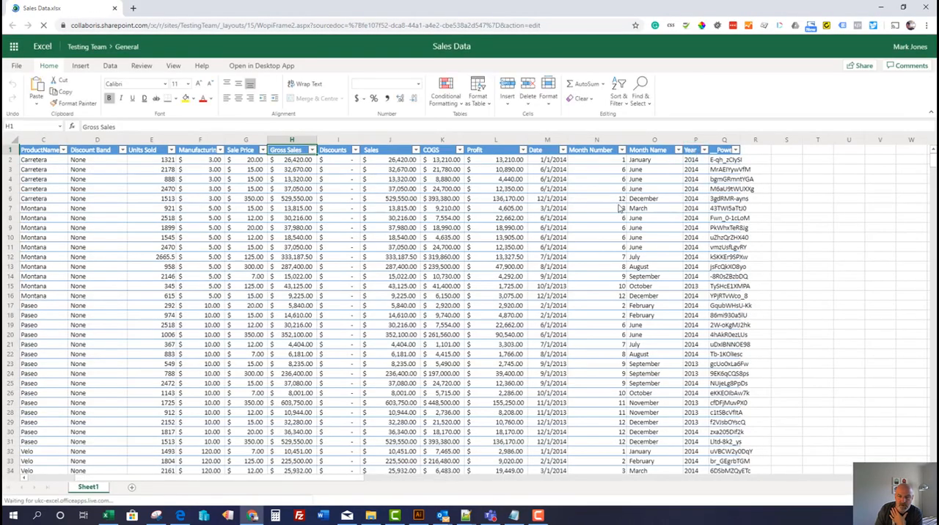
left_click(384, 209)
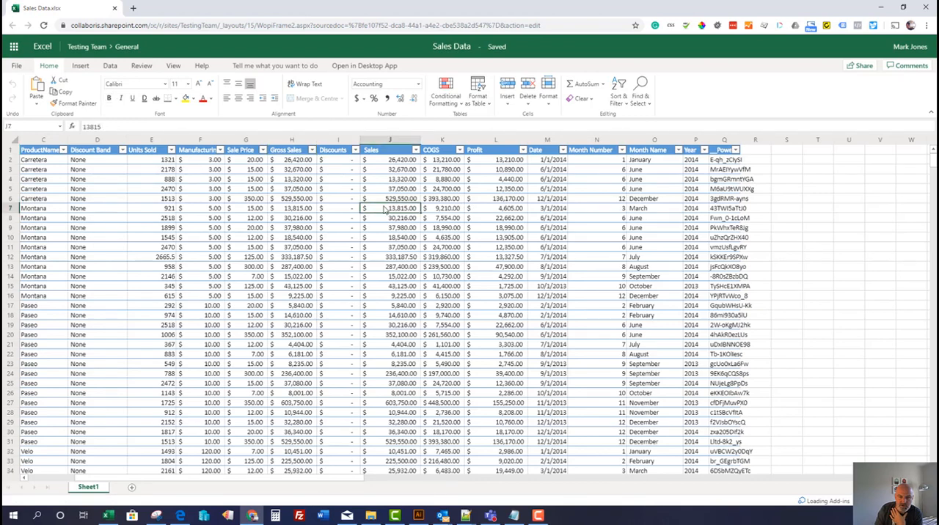
Select cell J10 in Sales Data and display the workbook's comments
left_click(398, 240)
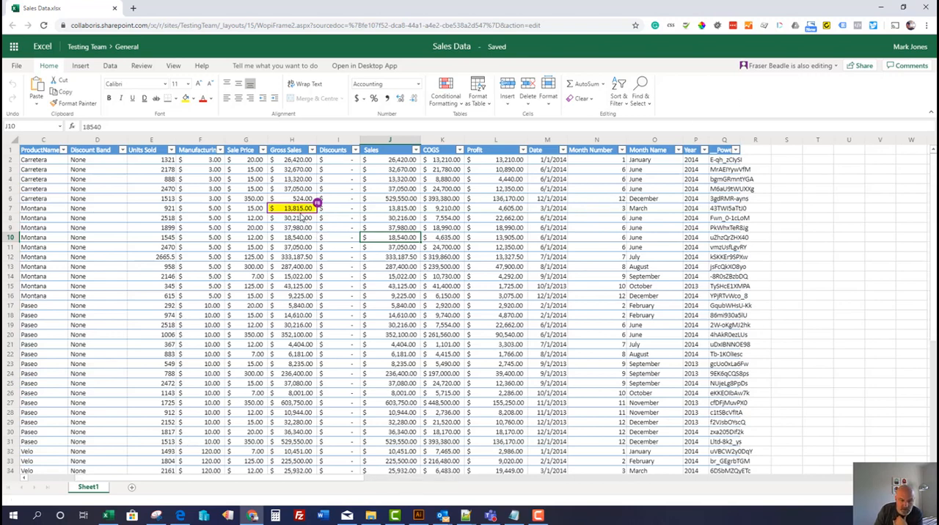
mouse_move(319, 207)
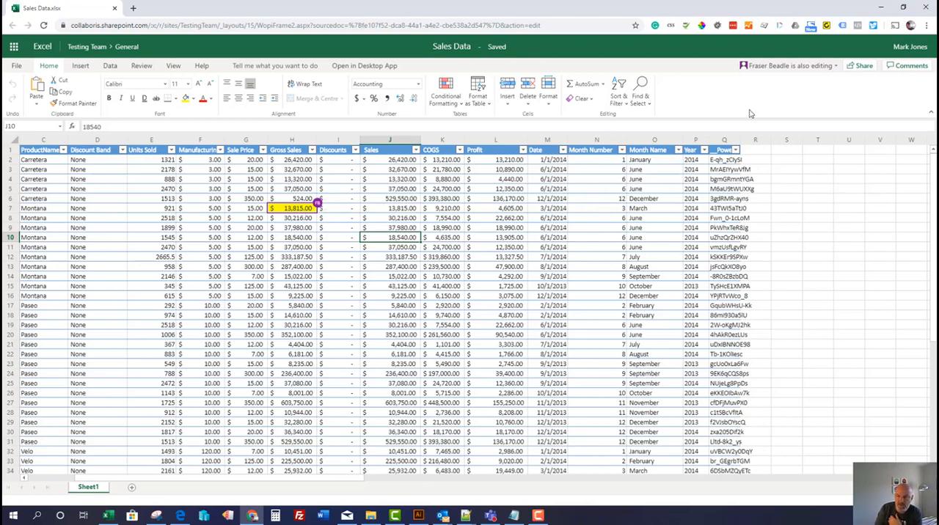
left_click(897, 67)
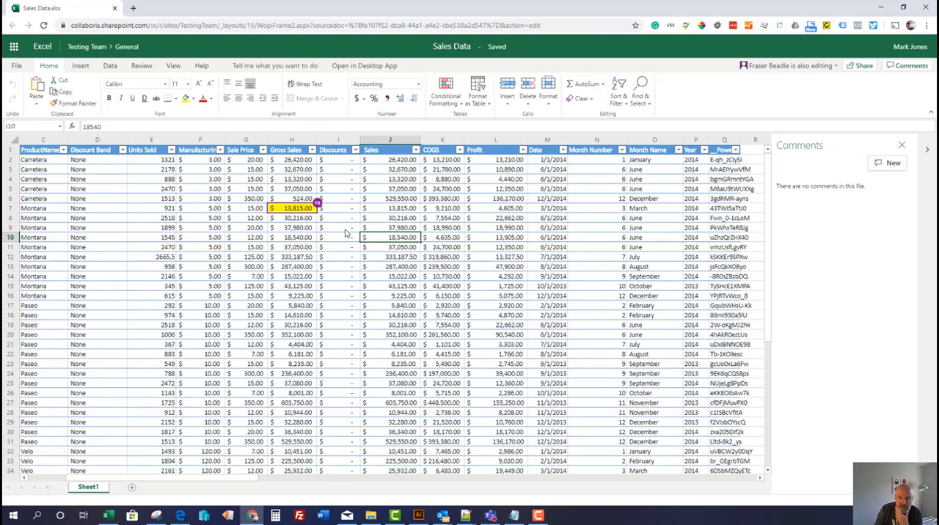
left_click(612, 203)
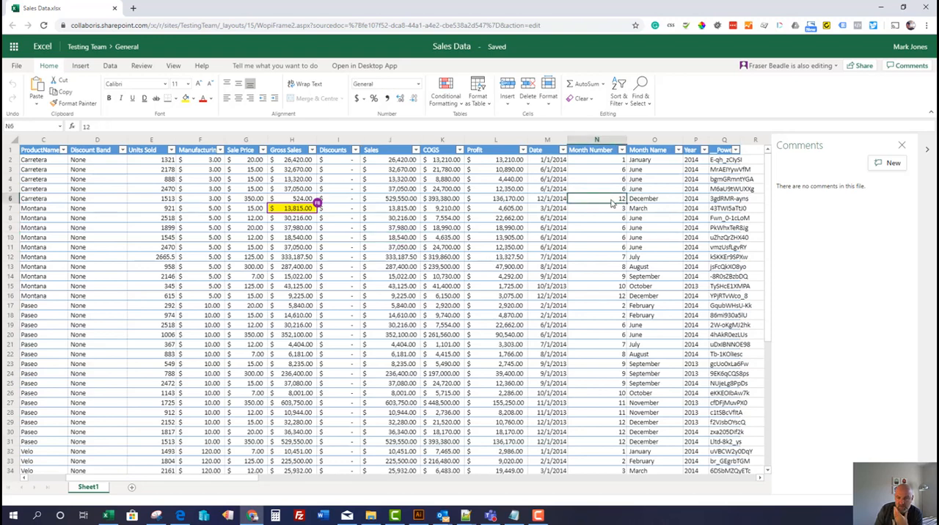
Post a new comment on profit cell L6 that mentions the colleague and reads "This figure looks too high"
left_click(503, 203)
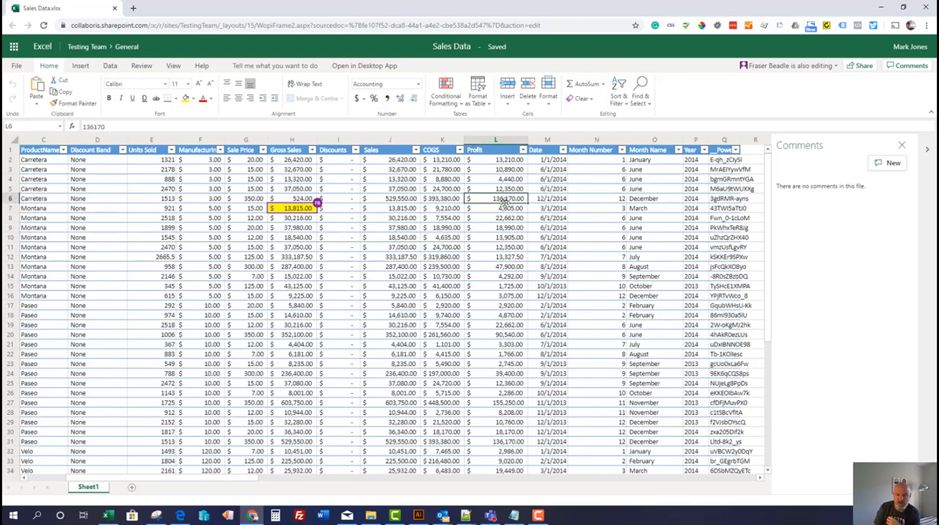
left_click(887, 163)
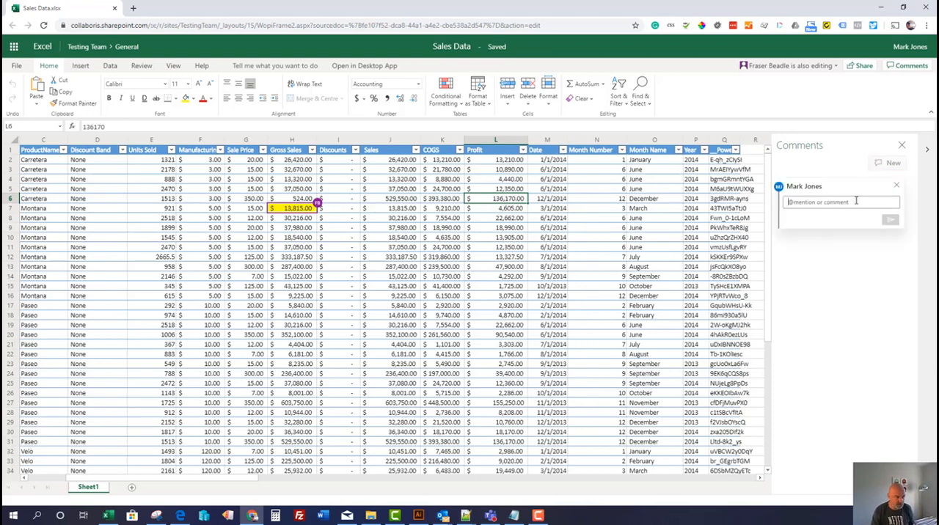
type("@fr")
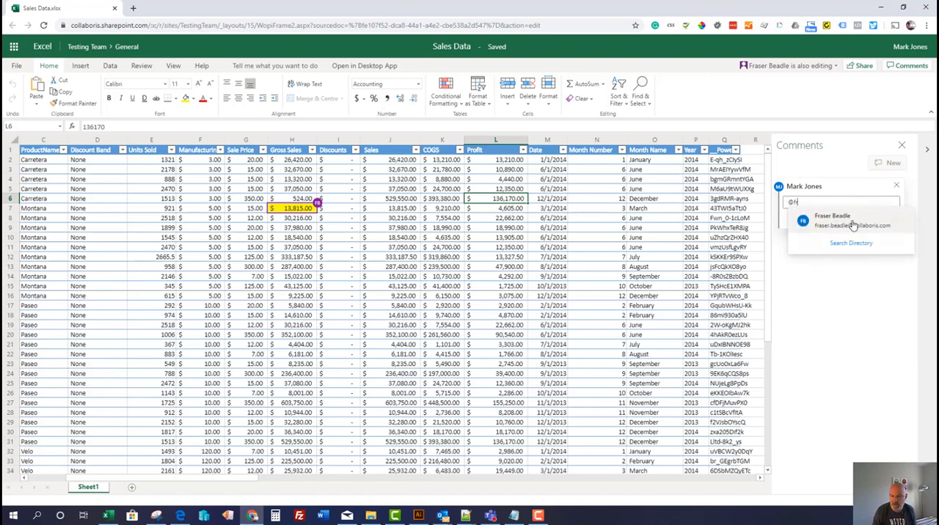
left_click(851, 224)
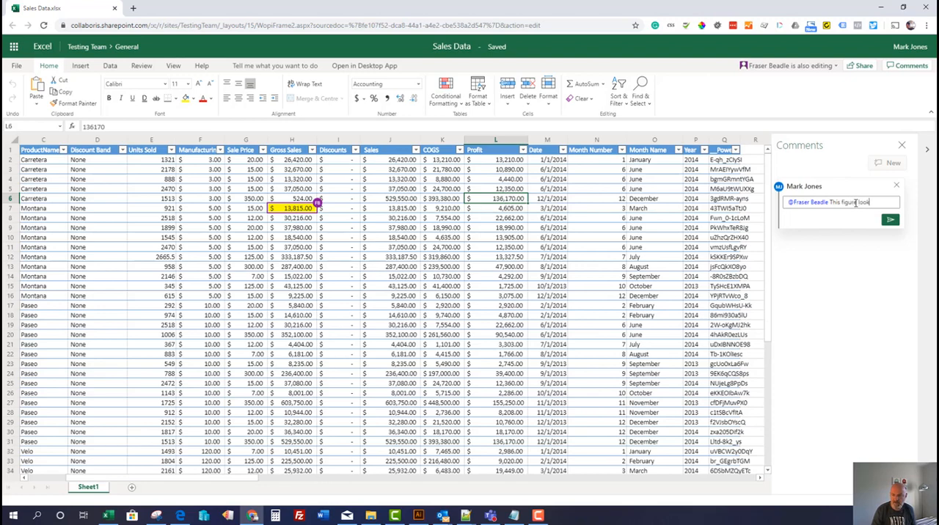
type("igh")
key("Return")
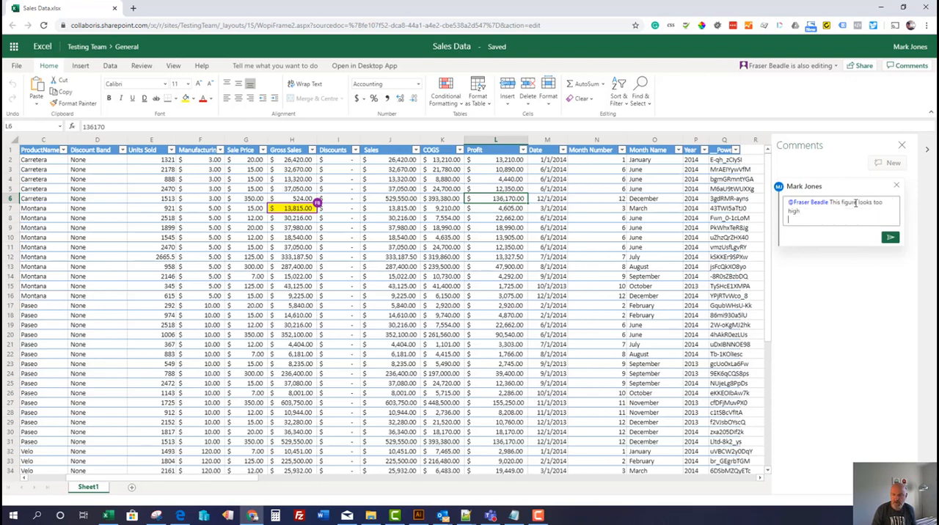
left_click(890, 237)
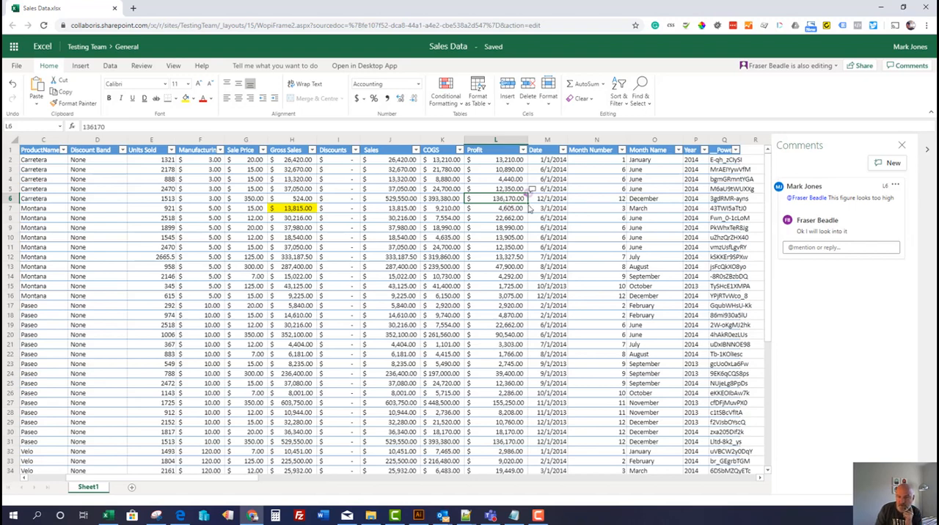
Switch to Outlook, view the SharePoint mention notification email for Financial Sample.xlsx, and minimize it again
left_click(838, 248)
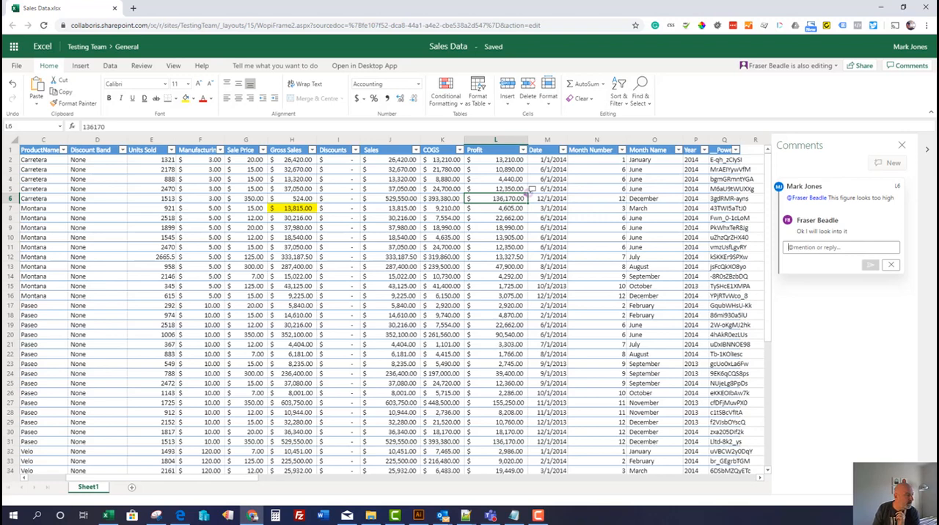
key("alt+Tab")
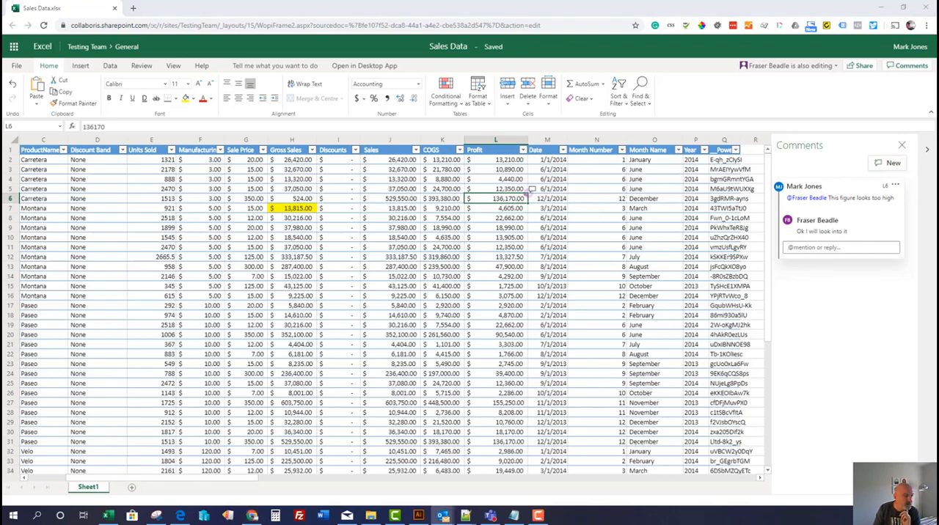
left_click_drag(1, 138, 435, 84)
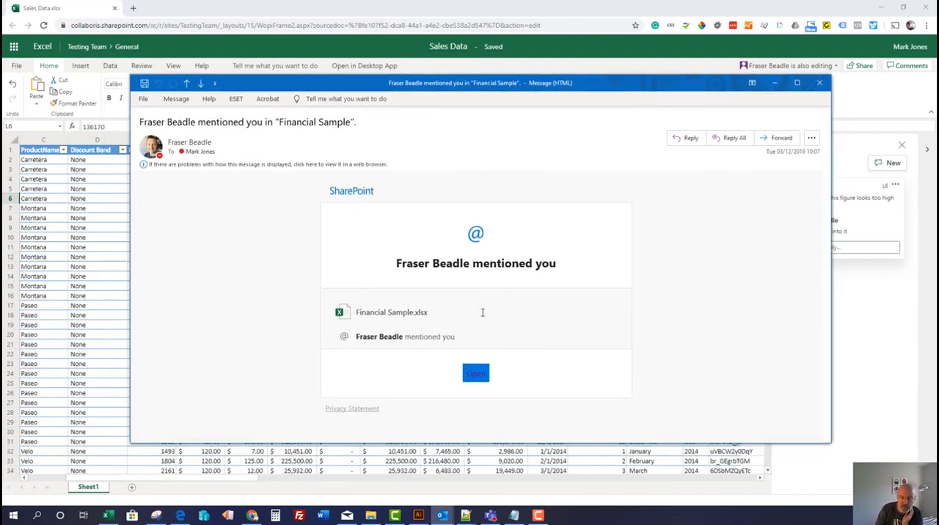
left_click(479, 374)
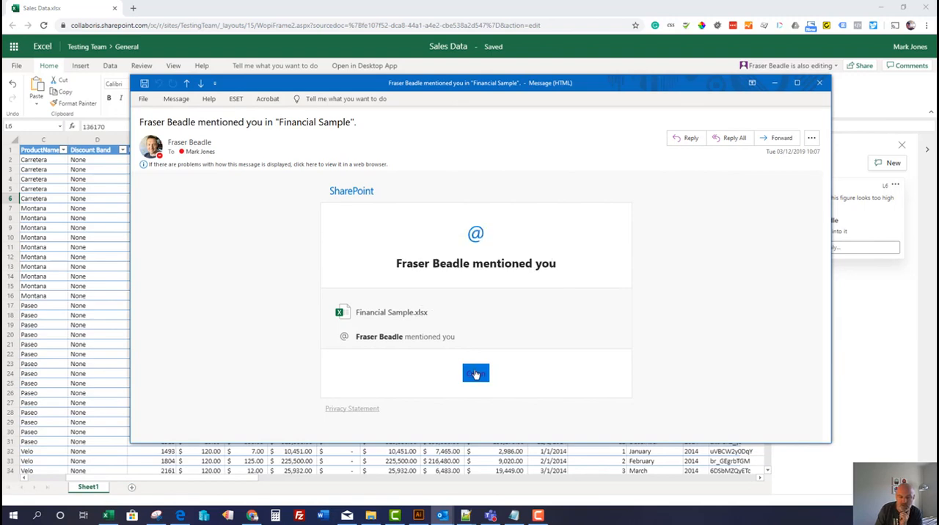
left_click(776, 85)
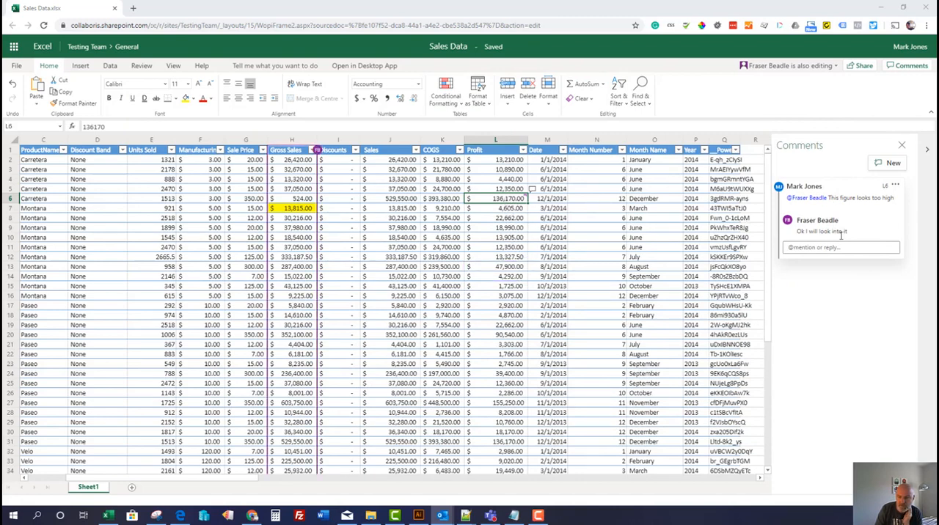
Resolve the comment thread on cell L6
left_click(894, 187)
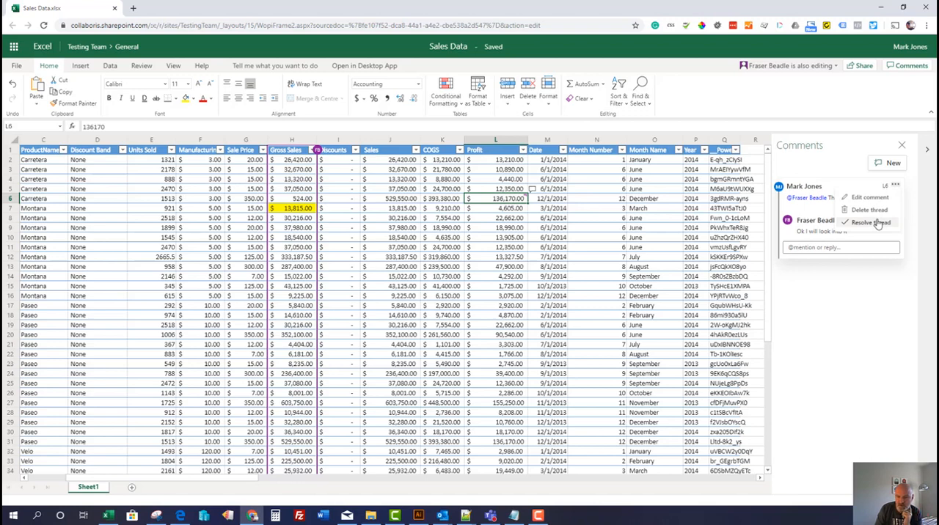
left_click(875, 224)
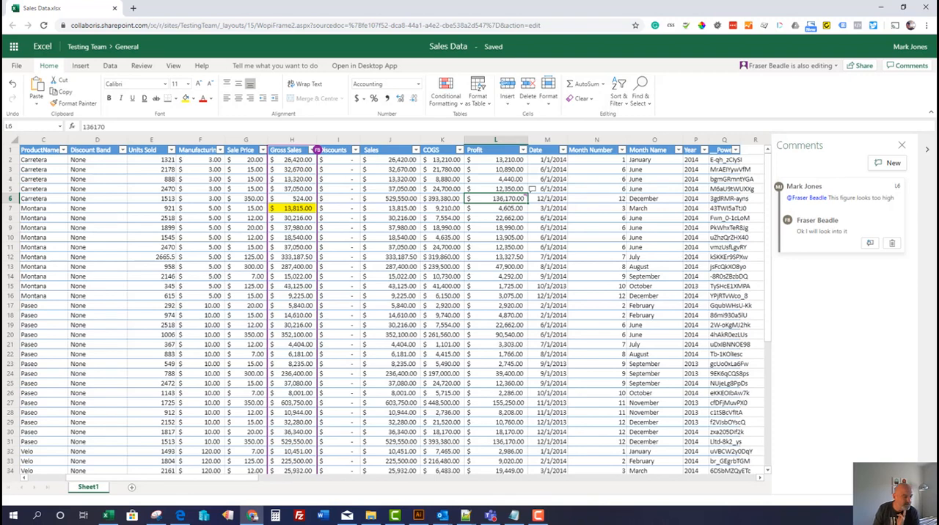
Close the browser copy of Sales Data.xlsx and open the file from Teams in desktop Excel, selecting cell G7
key("alt+Tab")
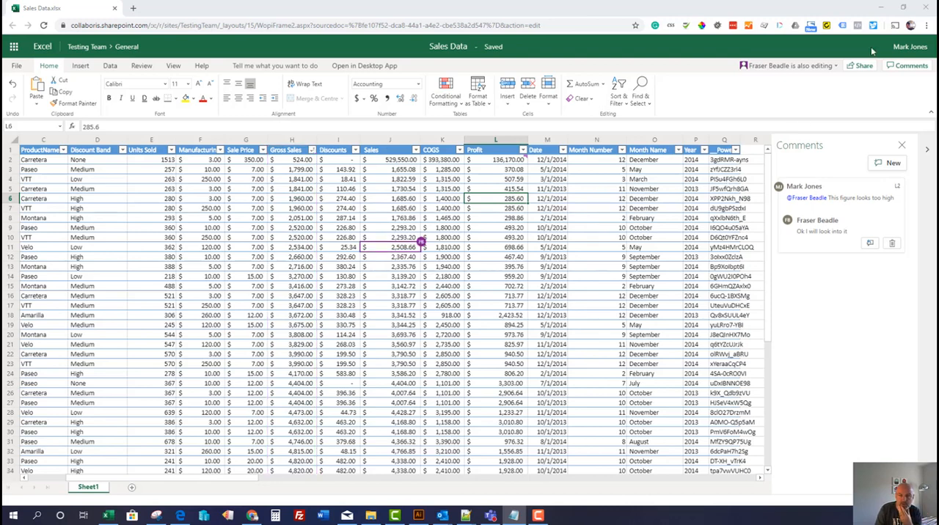
left_click(920, 8)
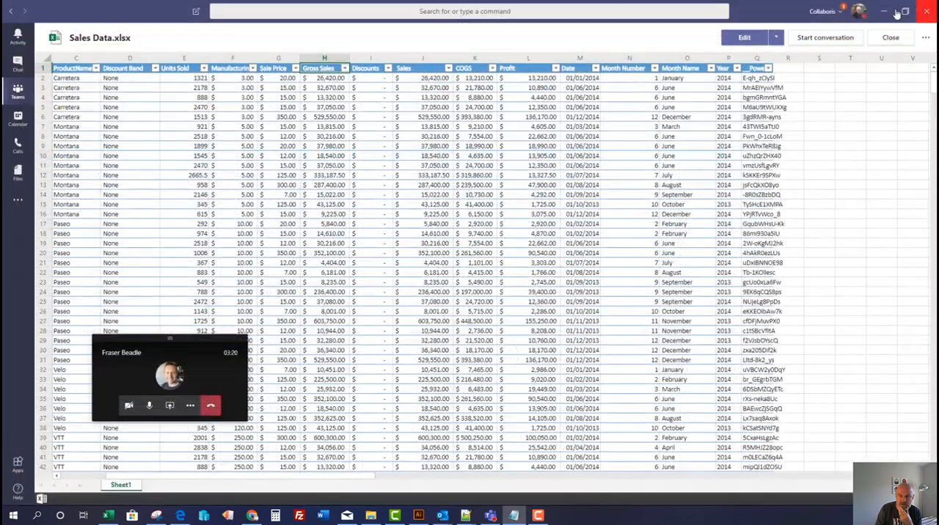
left_click(777, 39)
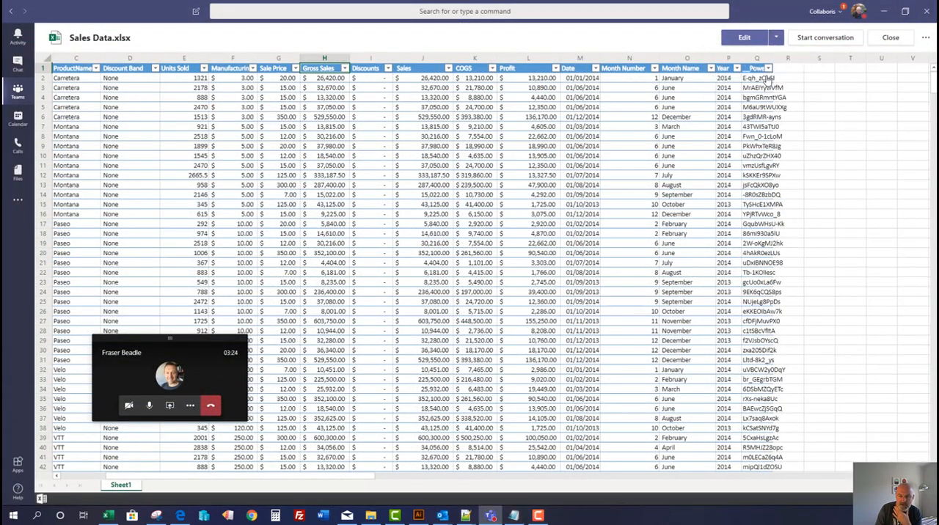
left_click(767, 76)
left_click(570, 273)
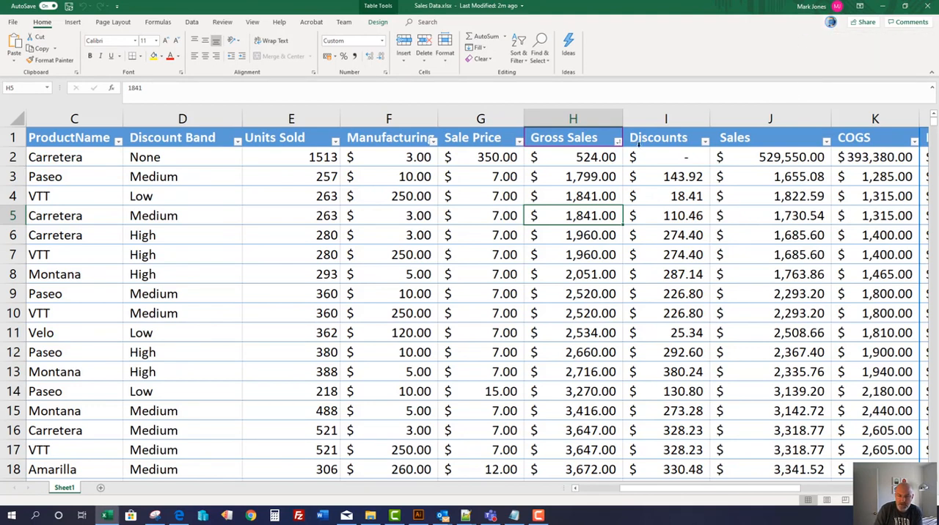
left_click(458, 249)
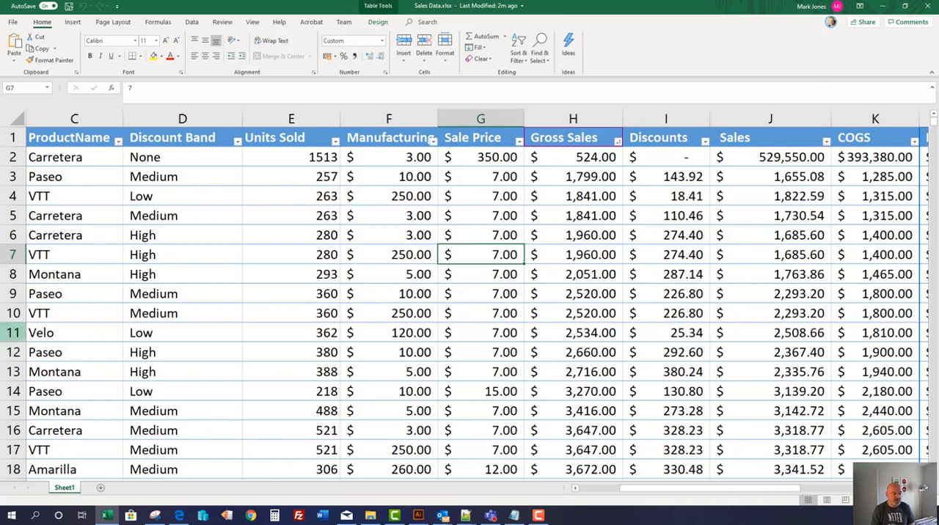
Look through the last rows of Sales Data, and read the workbook's comments in Excel on the tablet
key("alt+Tab")
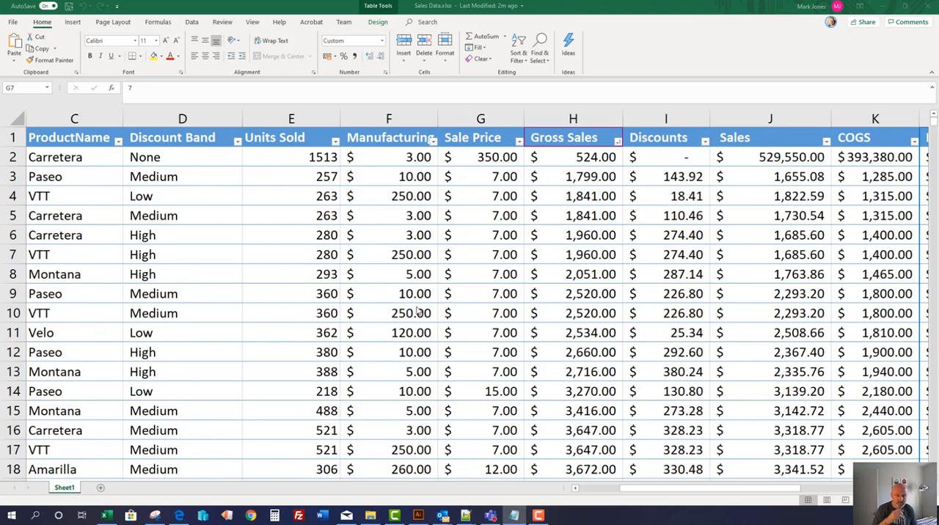
scroll(416, 311, "down", 20)
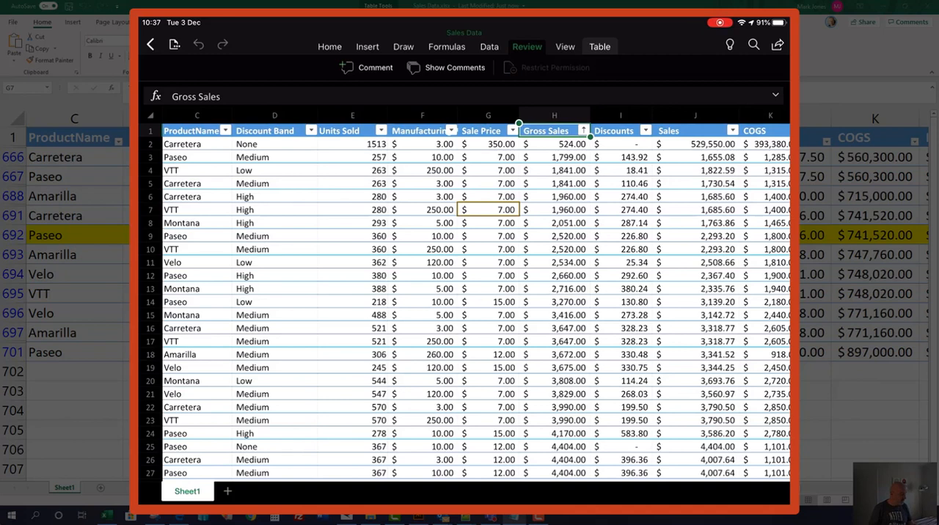
left_click(446, 68)
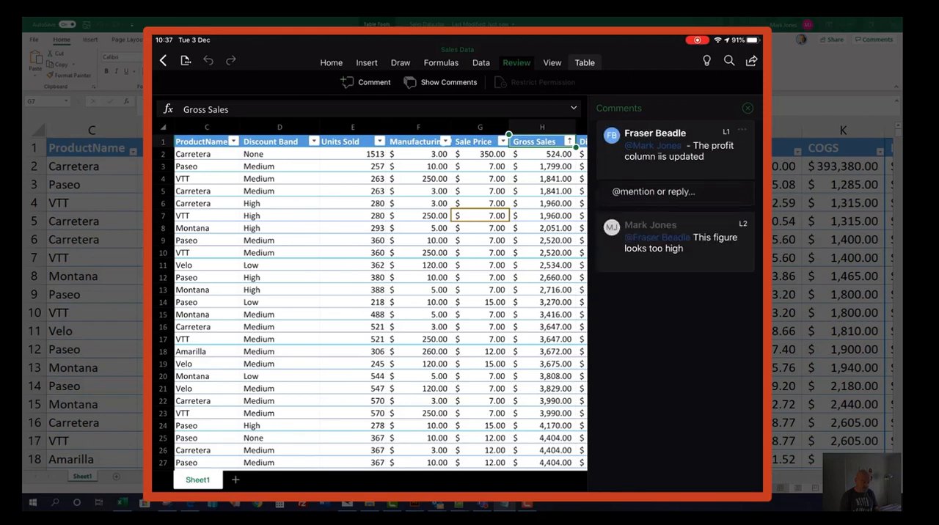
left_click(675, 152)
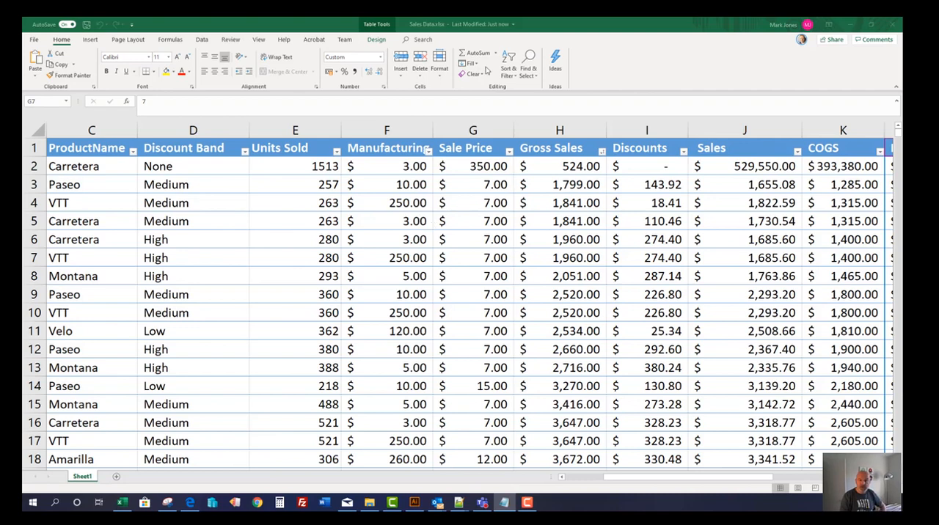
Close desktop Excel and open Sales Data.xlsx for editing inside Teams, selecting cell O5
left_click(896, 27)
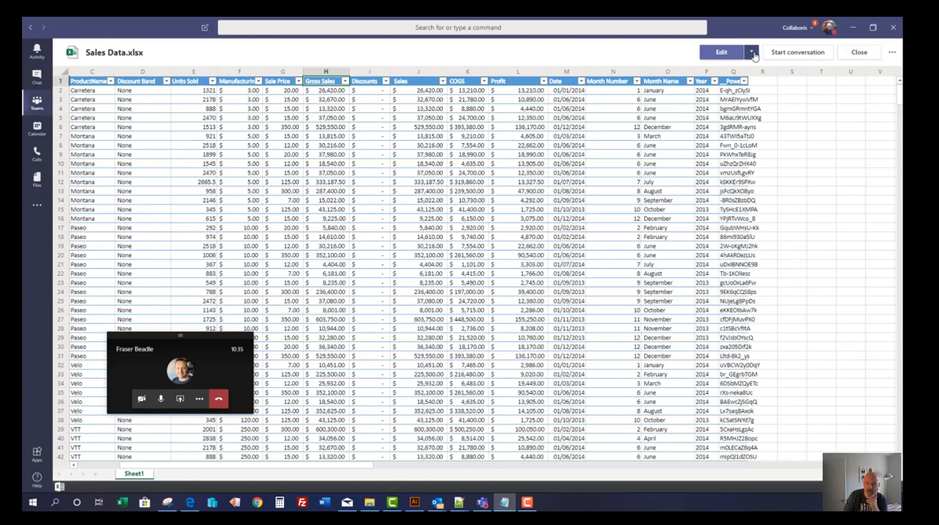
left_click(753, 54)
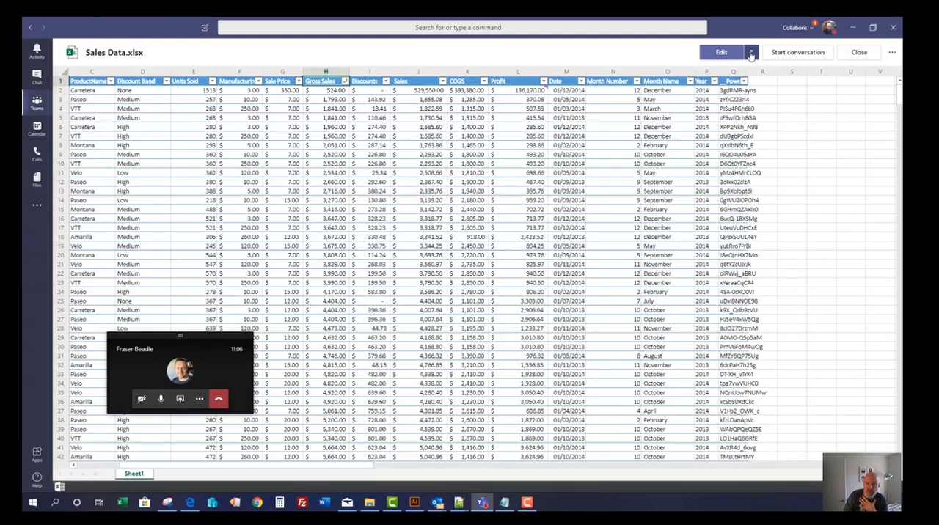
left_click(751, 56)
left_click(737, 73)
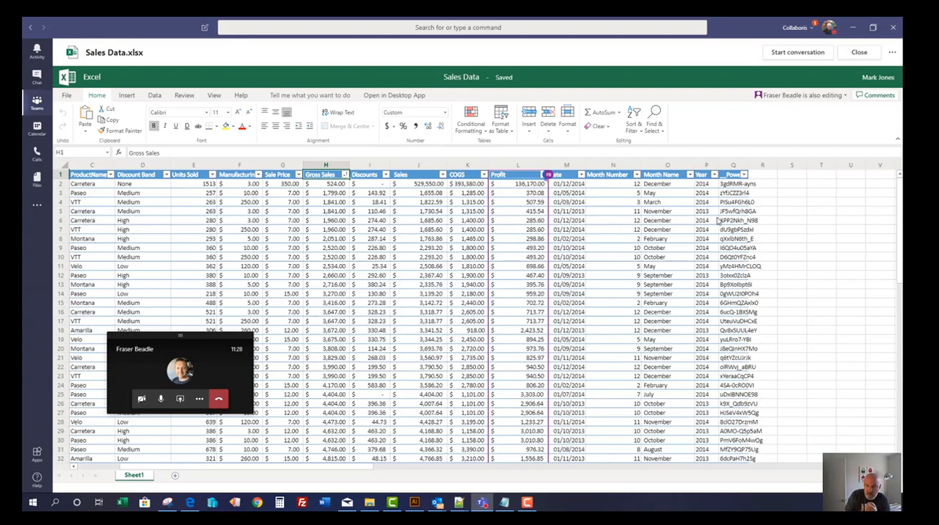
left_click(685, 214)
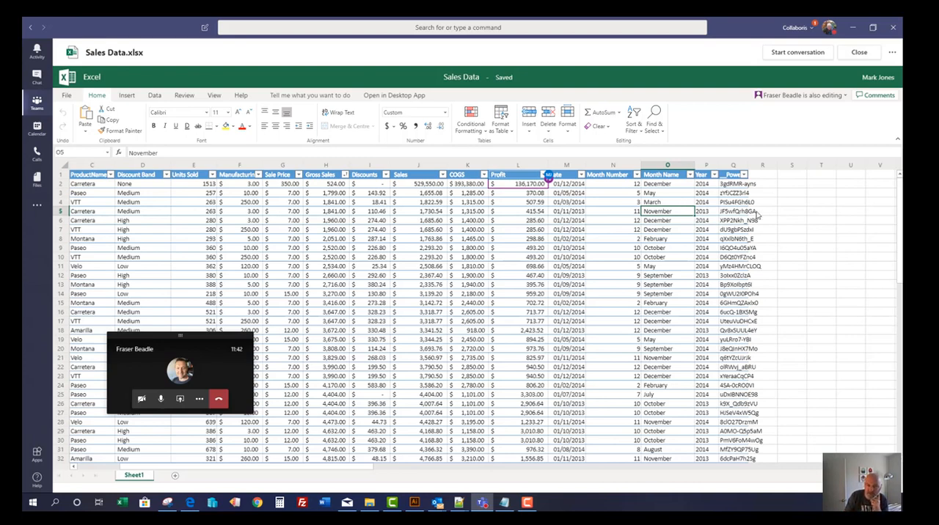
Start a conversation beside Sales Data.xlsx and post "this spreadsheet looks good", mentioning the colleague
left_click(799, 54)
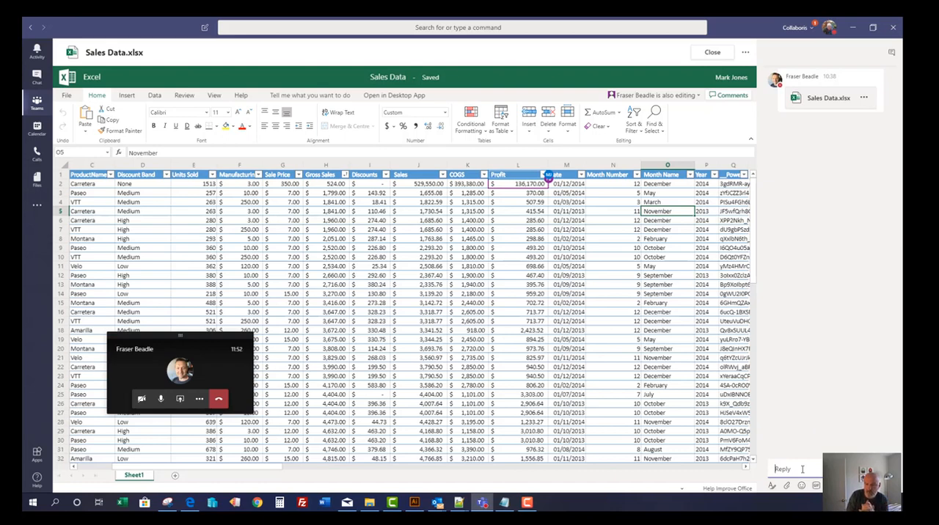
type("@fr")
key("Return")
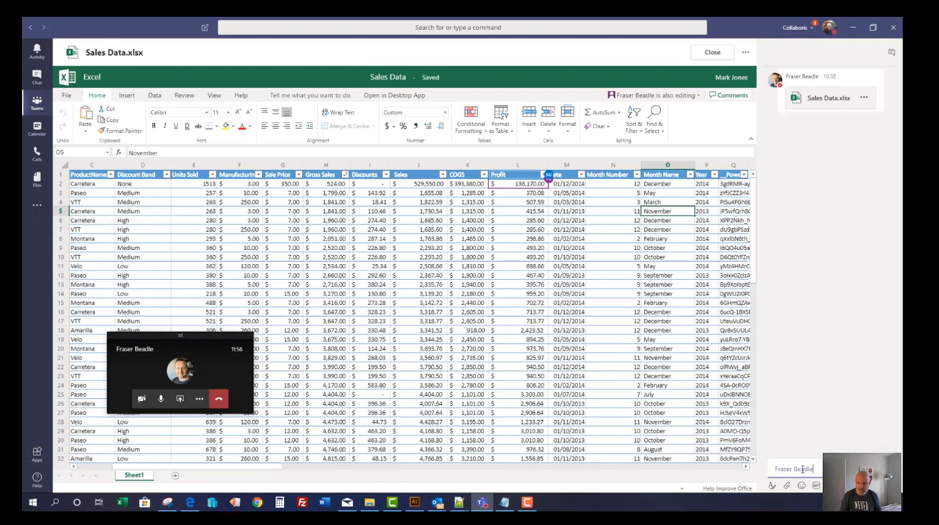
type("thi")
key("Return")
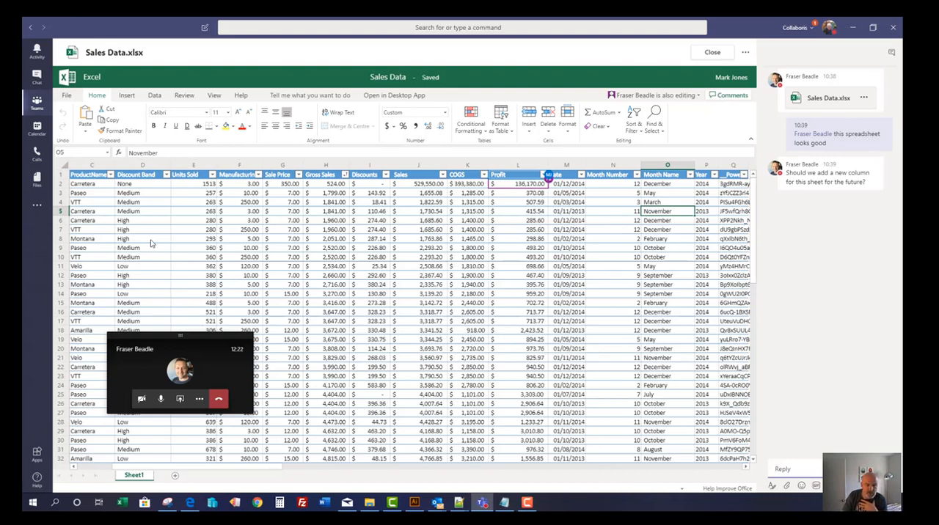
Reopen Sales Data.xlsx from its thread in the General channel's conversations, and end the call with the colleague
left_click(37, 103)
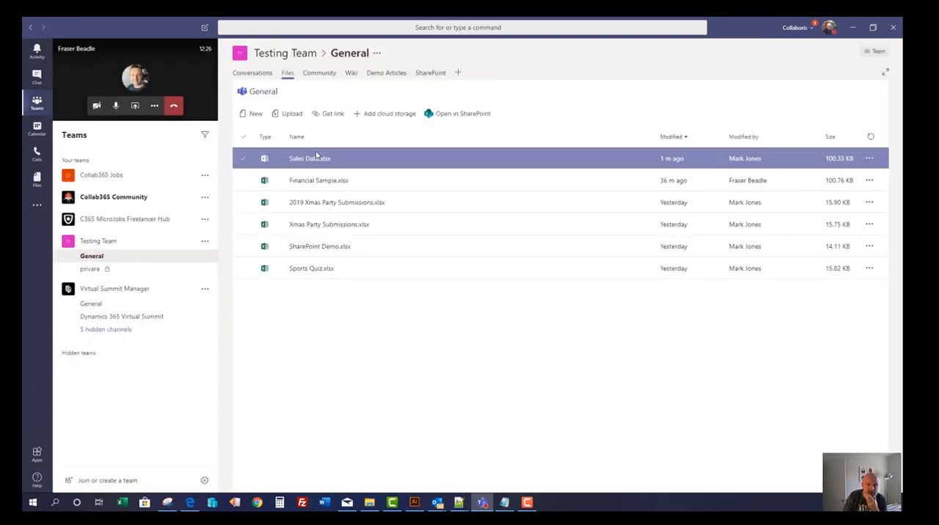
left_click(253, 73)
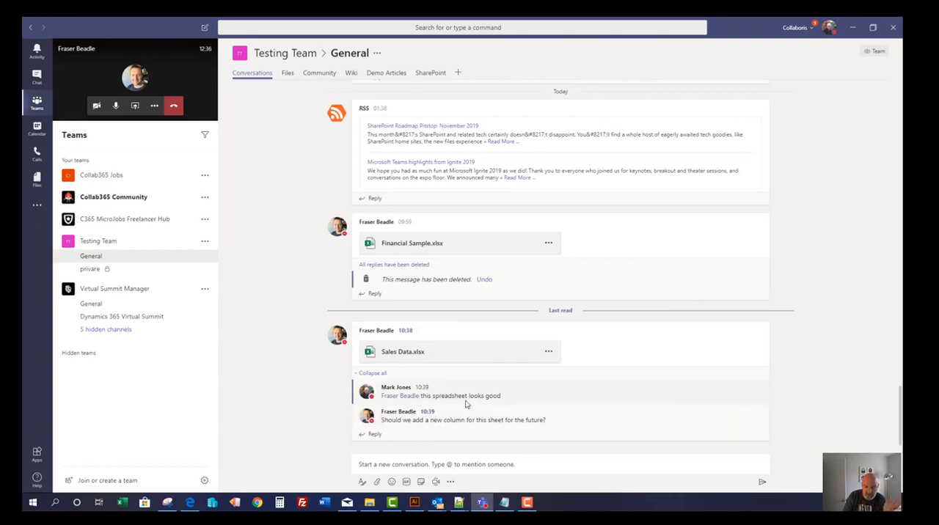
left_click(412, 355)
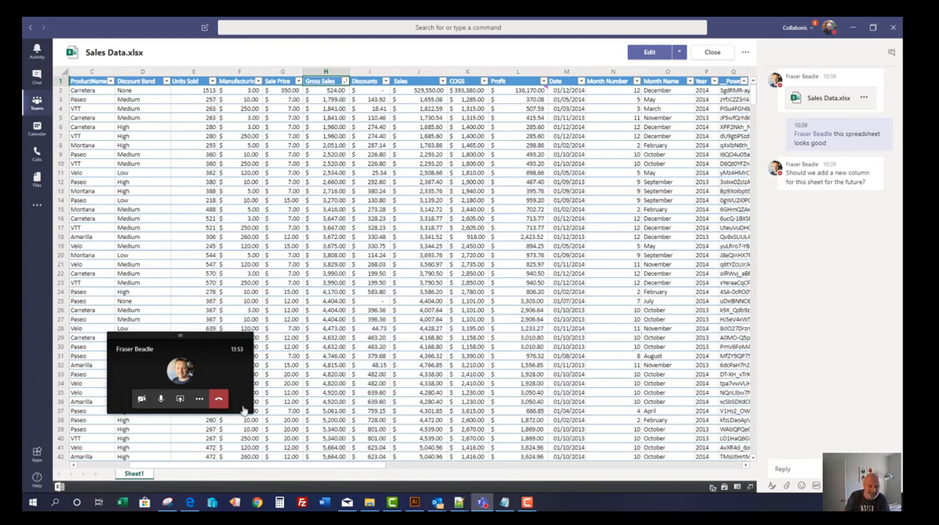
left_click(220, 401)
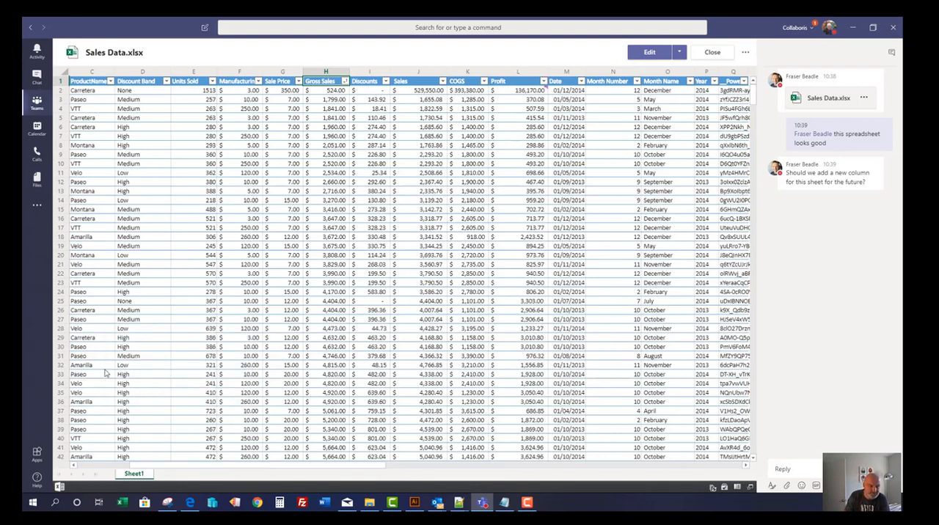